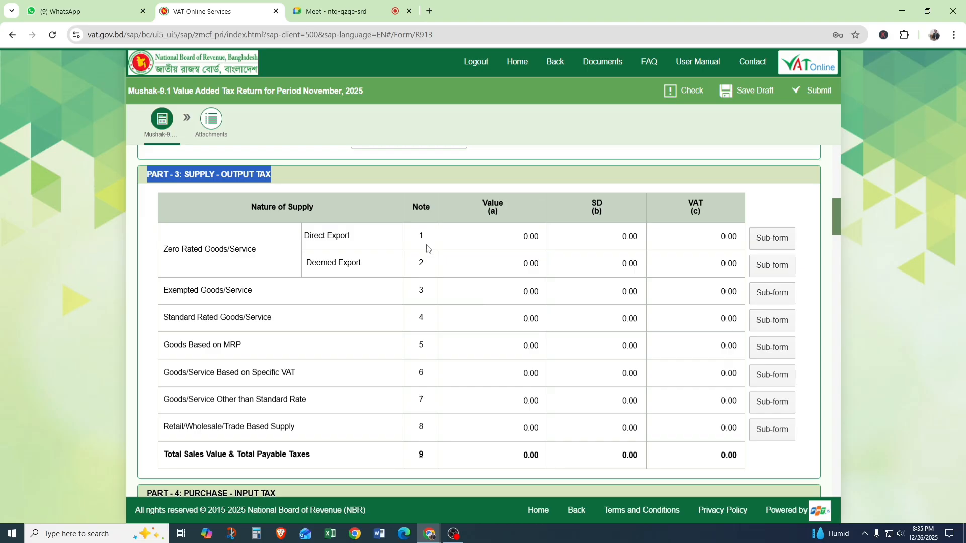
Examine the Value, SD and VAT columns of the Part 3 Supply - Output Tax table.
{"action": "mouse_move", "coordinate": [476, 301]}
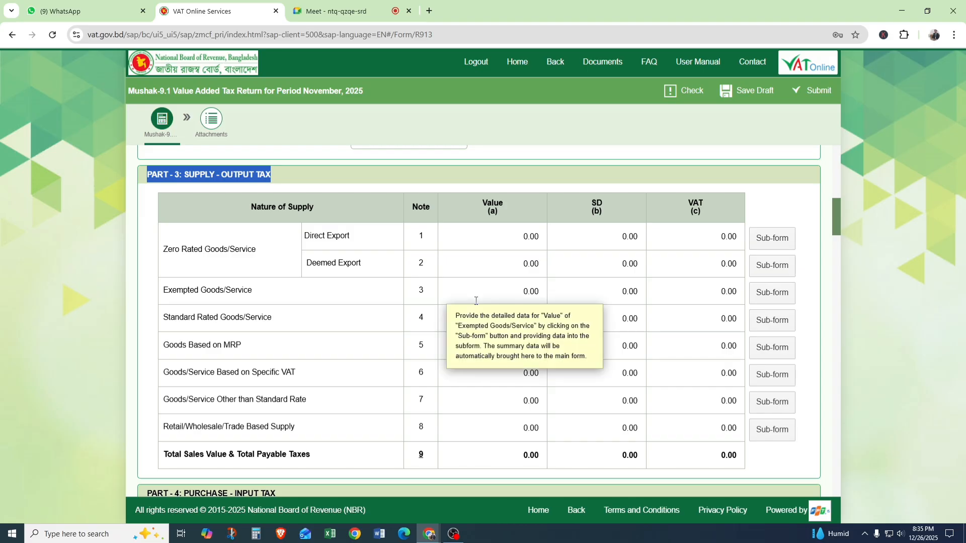
{"action": "mouse_move", "coordinate": [593, 396]}
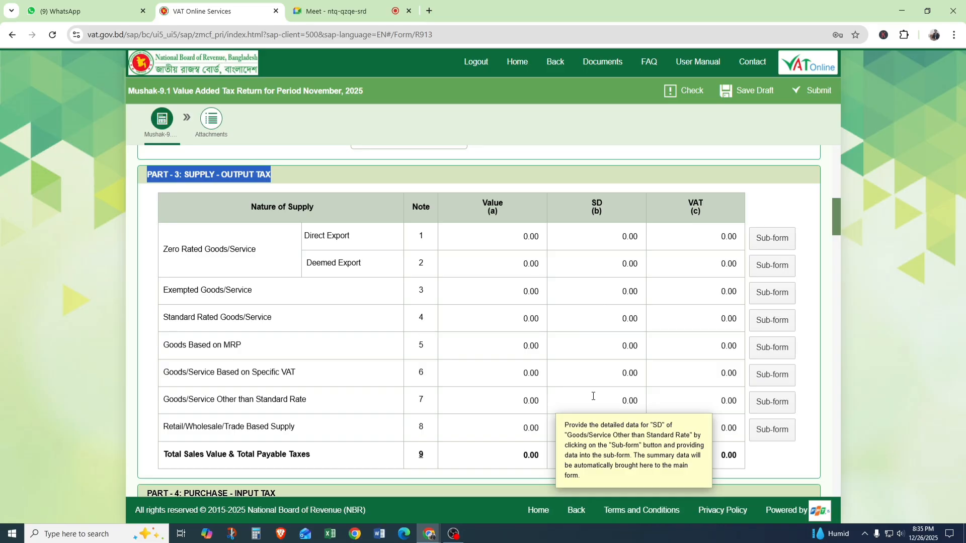
{"action": "mouse_move", "coordinate": [659, 313]}
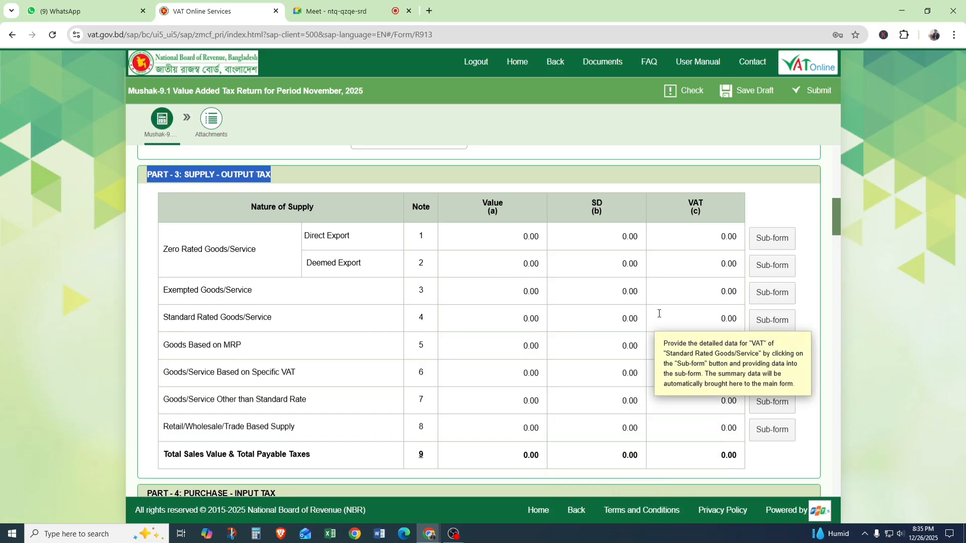
{"action": "left_click", "coordinate": [340, 175]}
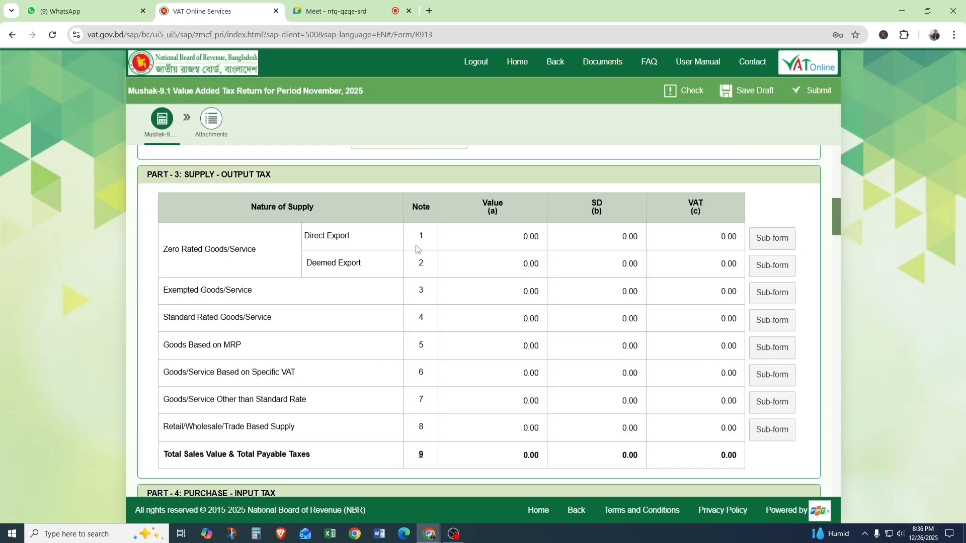
{"action": "mouse_move", "coordinate": [447, 453]}
View the Direct Export sub-form of Part 3 and return to the main form.
{"action": "left_click", "coordinate": [772, 240]}
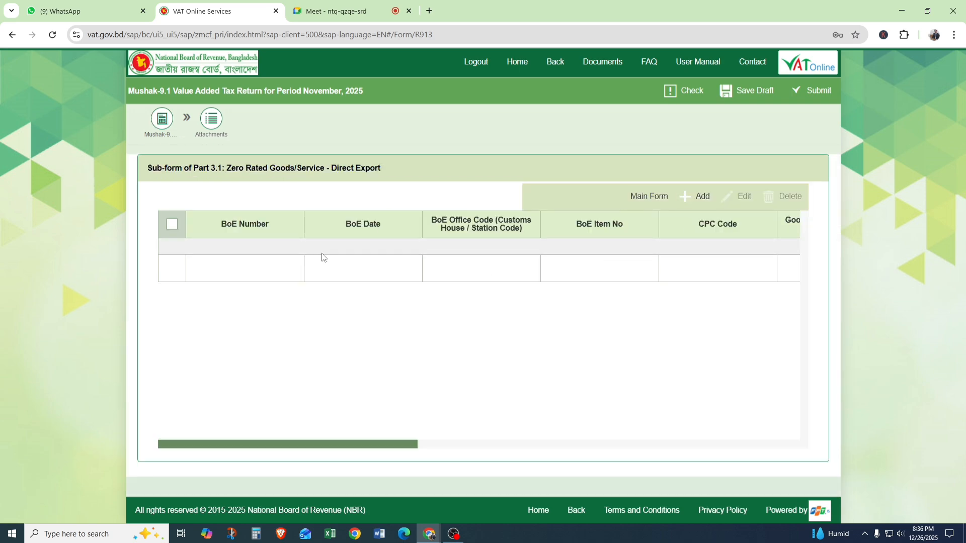
{"action": "left_click", "coordinate": [656, 203]}
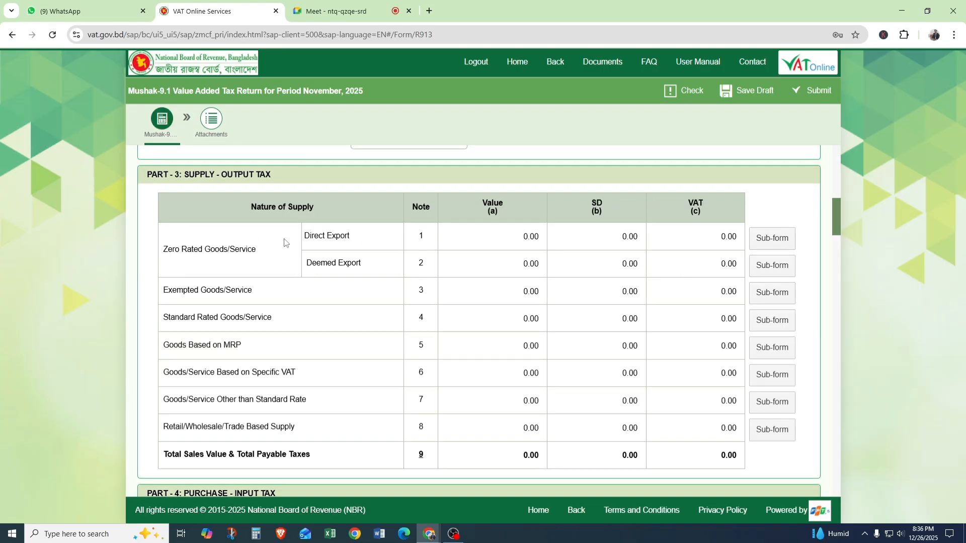
Review the Part 3 heading and its Zero Rated Goods/Service rows, including Direct Export and Deemed Export.
{"action": "left_click_drag", "start_coordinate": [182, 177], "coordinate": [262, 186]}
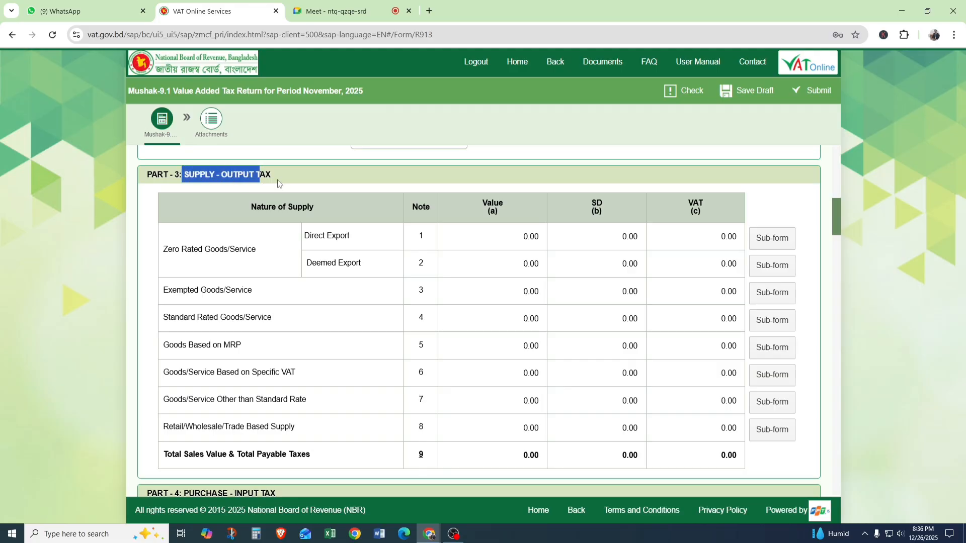
{"action": "triple_click", "coordinate": [274, 176]}
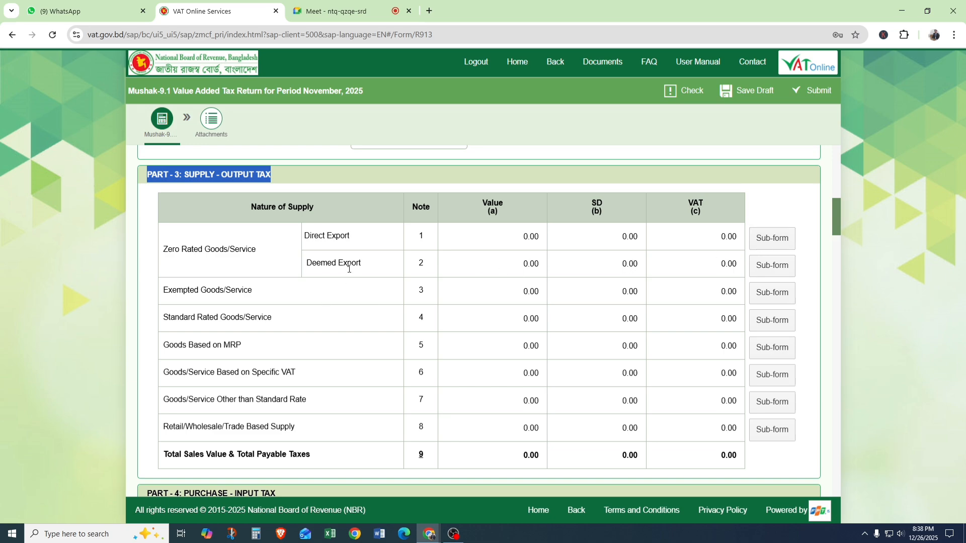
{"action": "left_click_drag", "start_coordinate": [306, 264], "coordinate": [359, 264]}
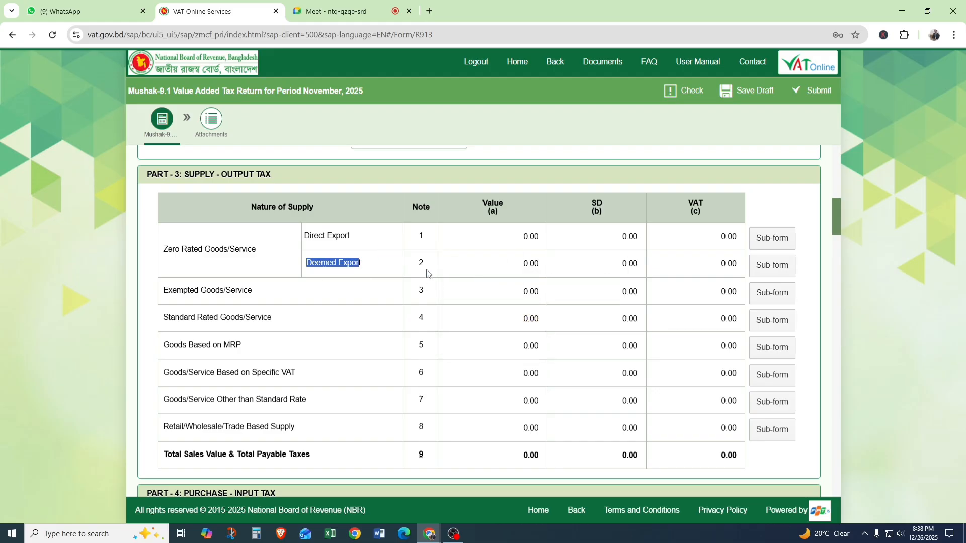
{"action": "left_click", "coordinate": [458, 270]}
{"action": "scroll", "coordinate": [203, 313], "scroll_direction": "down", "scroll_amount": 1}
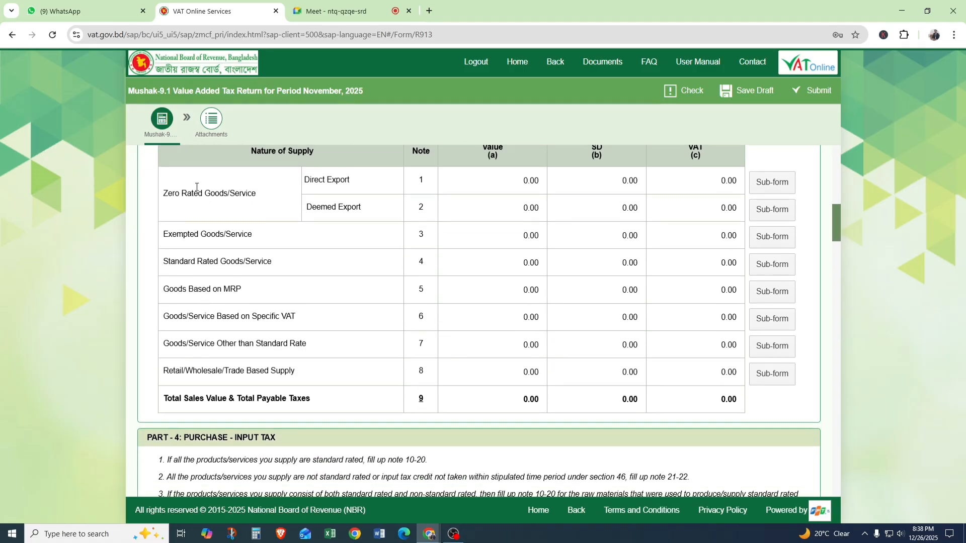
{"action": "left_click_drag", "start_coordinate": [167, 194], "coordinate": [335, 202]}
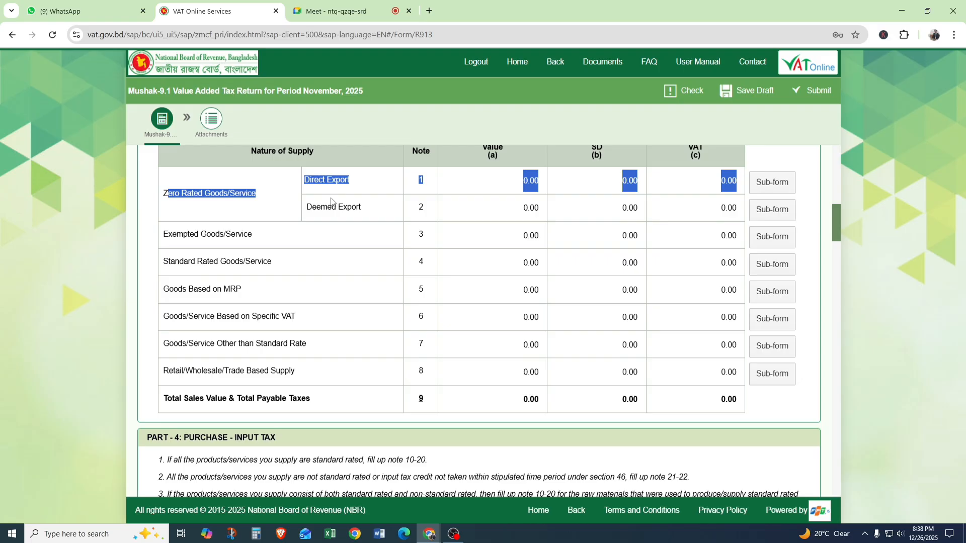
{"action": "left_click", "coordinate": [261, 239]}
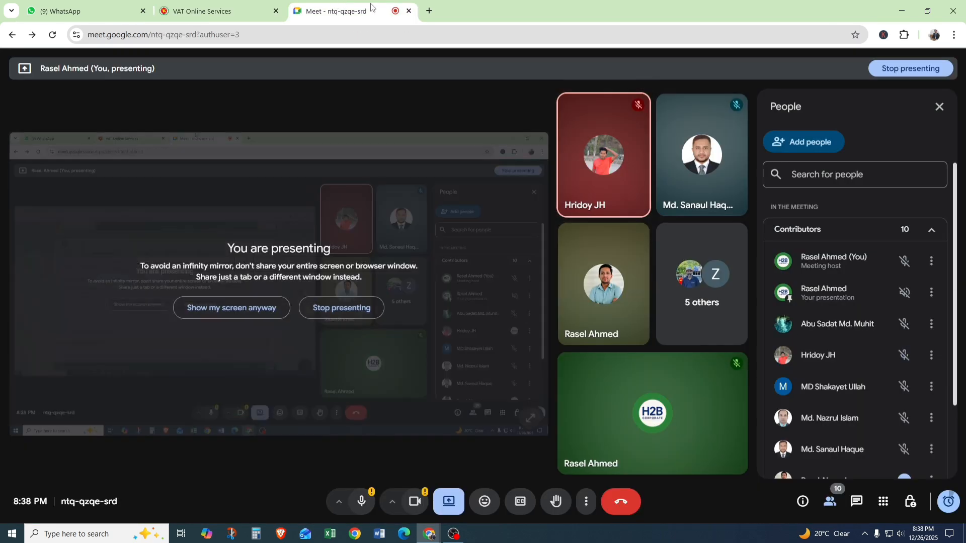
Switch to the Google Meet call to check on the meeting, and return to the VAT return form.
{"action": "left_click", "coordinate": [330, 9]}
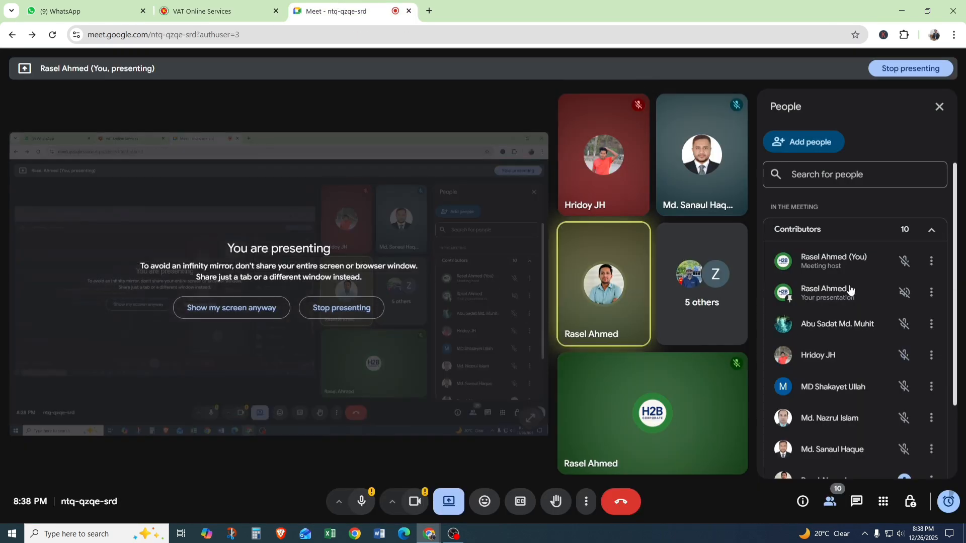
{"action": "left_click", "coordinate": [226, 9]}
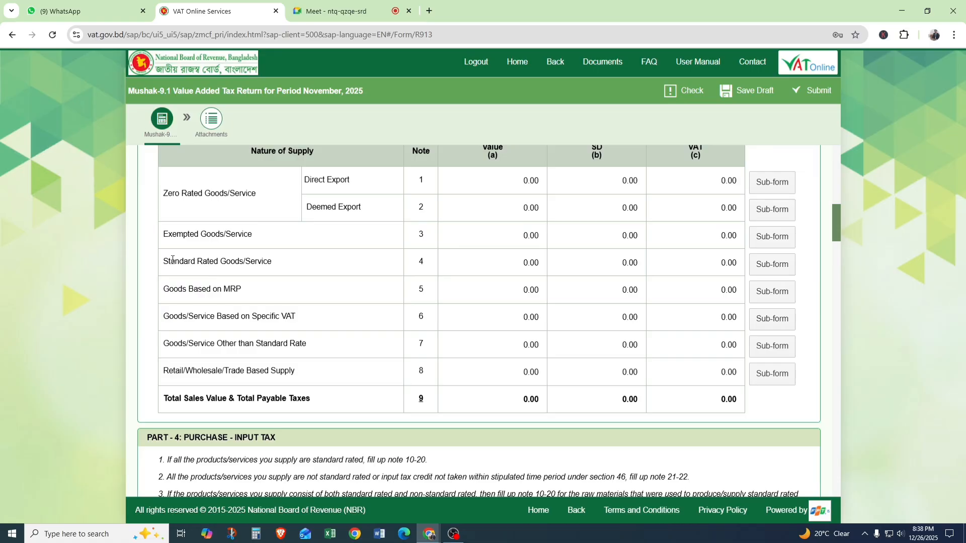
Compare the Standard Rated Goods/Service row of Part 3 with the Exempted and Zero Rated rows.
{"action": "left_click_drag", "start_coordinate": [164, 266], "coordinate": [282, 268]}
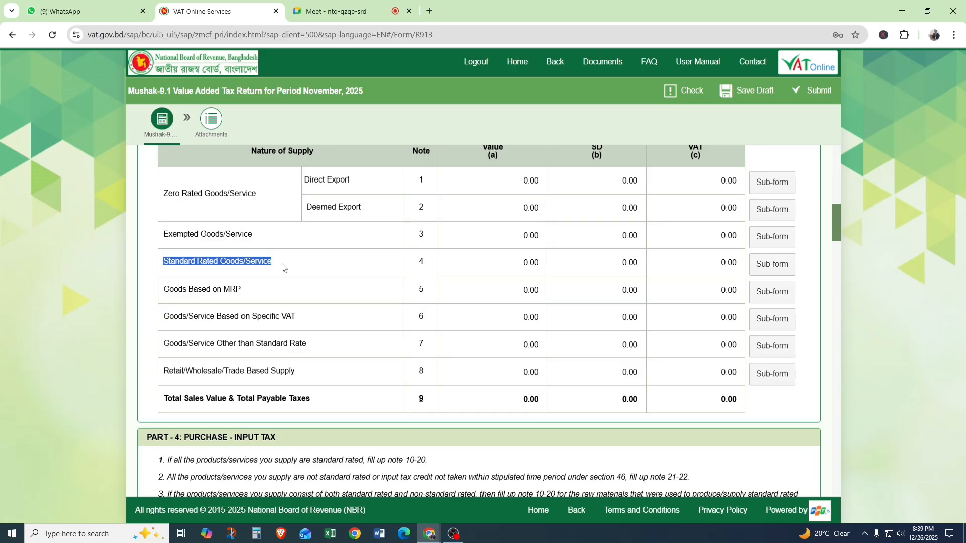
{"action": "left_click", "coordinate": [313, 267]}
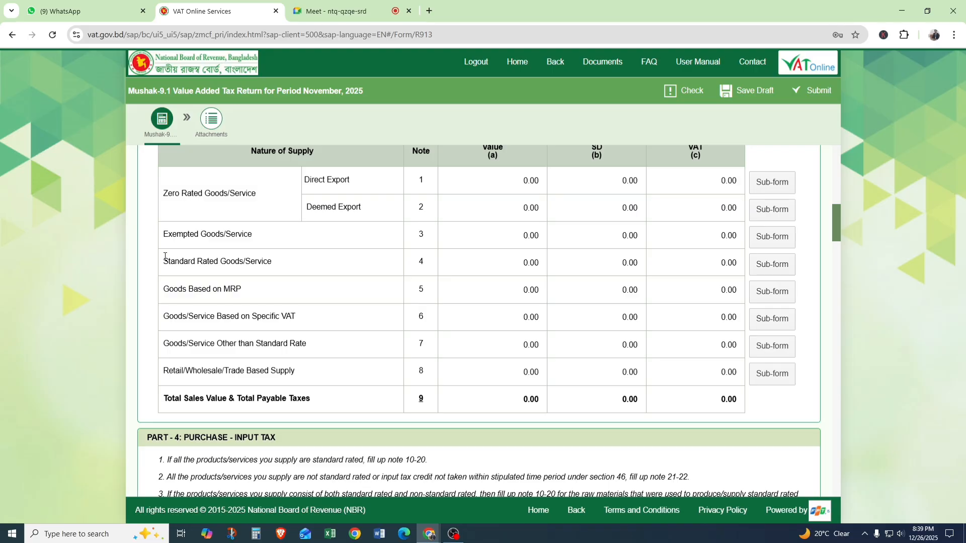
{"action": "left_click_drag", "start_coordinate": [164, 258], "coordinate": [285, 273]}
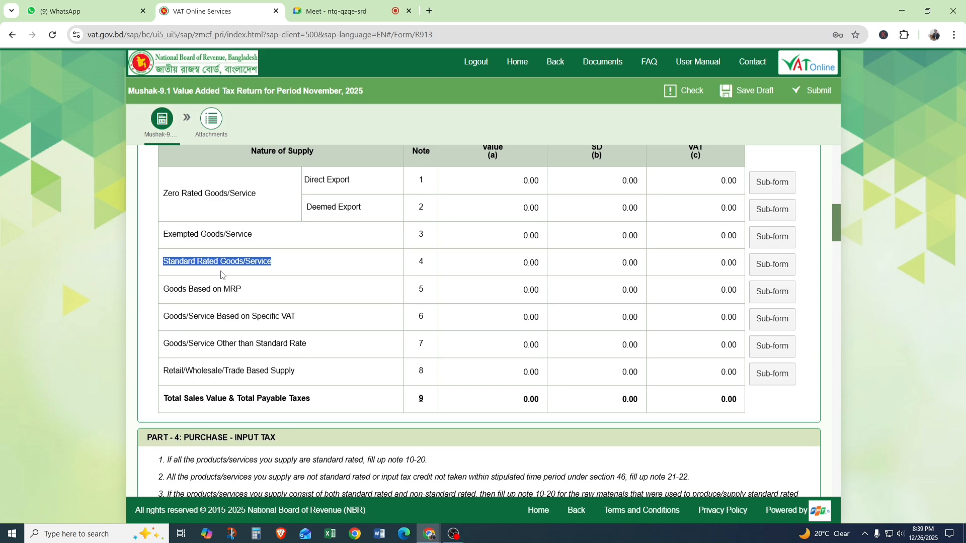
{"action": "left_click", "coordinate": [288, 264]}
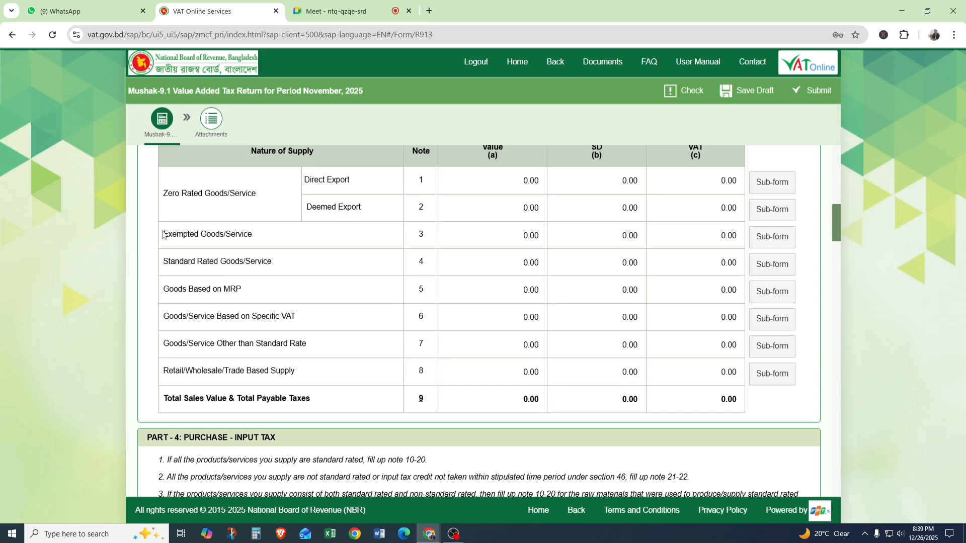
{"action": "left_click_drag", "start_coordinate": [162, 235], "coordinate": [216, 238]}
{"action": "left_click_drag", "start_coordinate": [164, 193], "coordinate": [264, 198]}
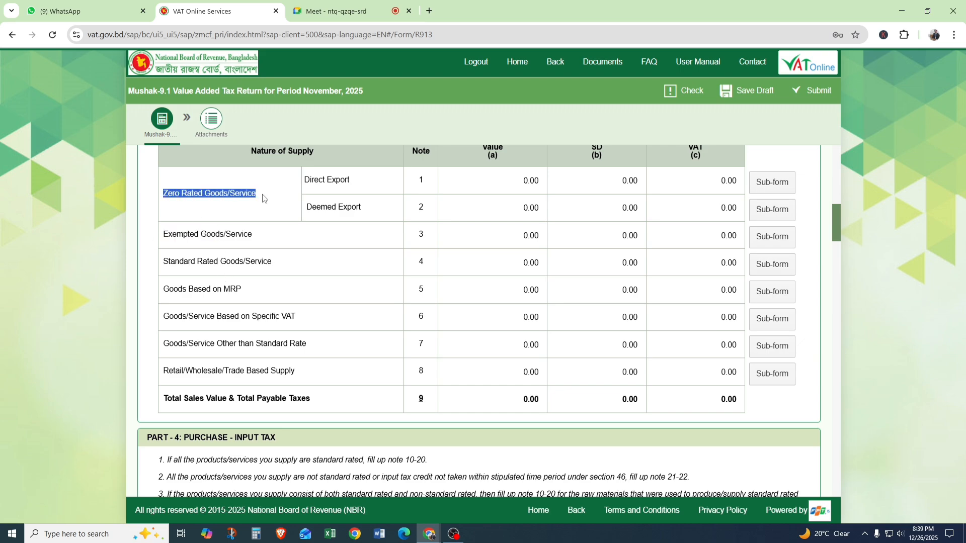
{"action": "left_click_drag", "start_coordinate": [166, 260], "coordinate": [163, 154]}
{"action": "left_click", "coordinate": [284, 264]}
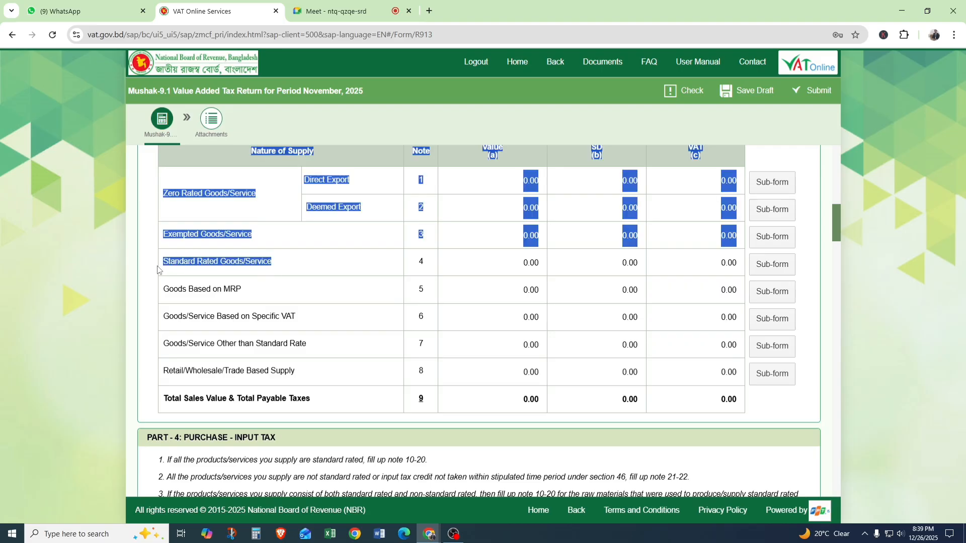
{"action": "left_click", "coordinate": [223, 271]}
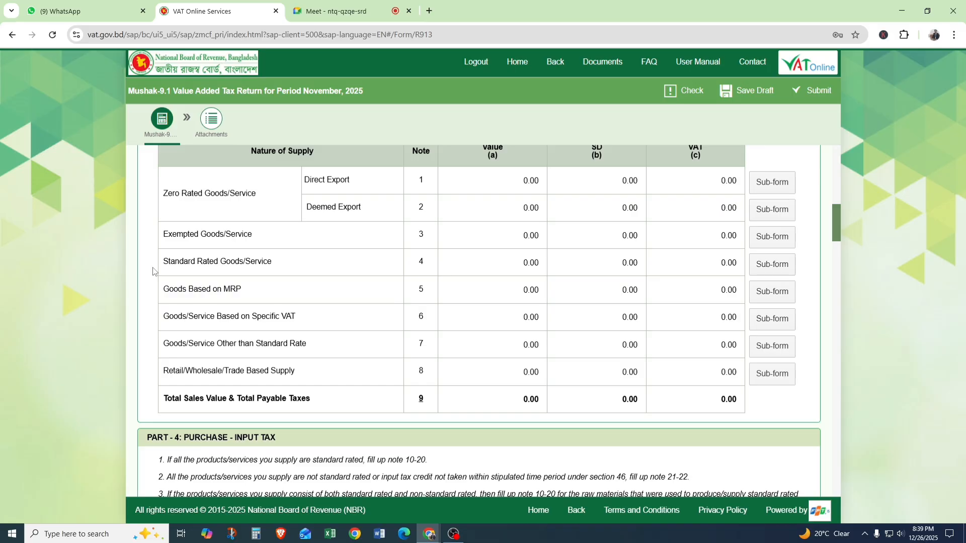
Examine the Goods Based on MRP and Goods/Service Based on Specific VAT rows, notes 5 and 6.
{"action": "scroll", "coordinate": [232, 281], "scroll_direction": "down", "scroll_amount": 1}
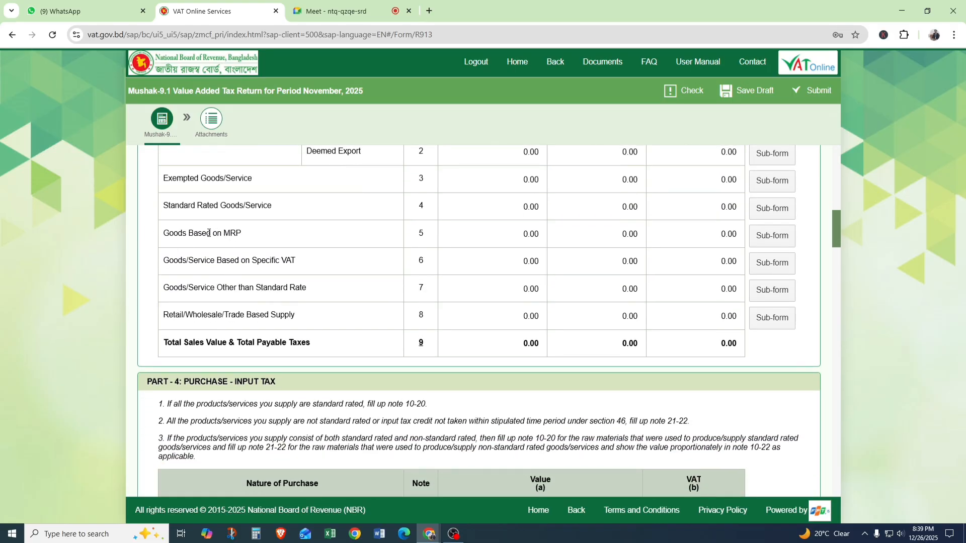
{"action": "left_click_drag", "start_coordinate": [163, 233], "coordinate": [273, 237]}
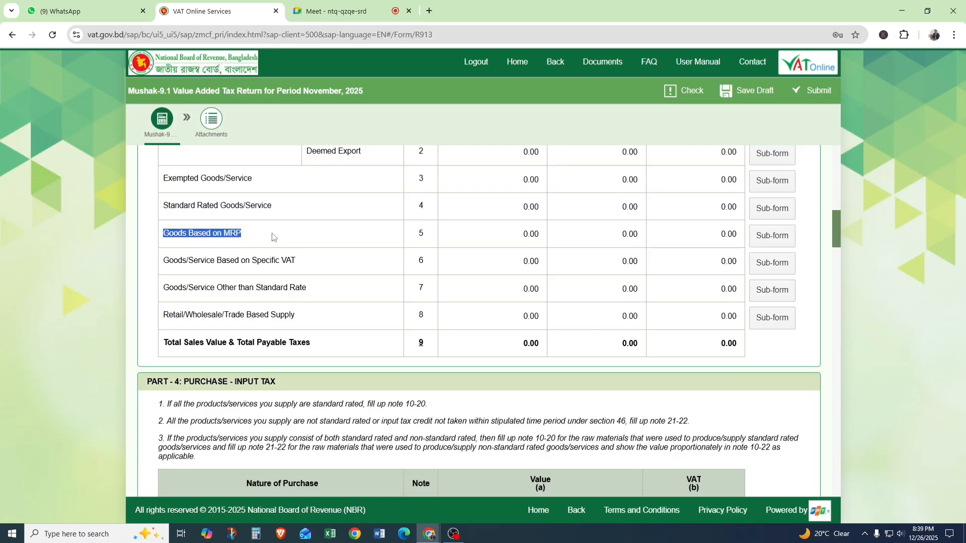
{"action": "left_click", "coordinate": [274, 237]}
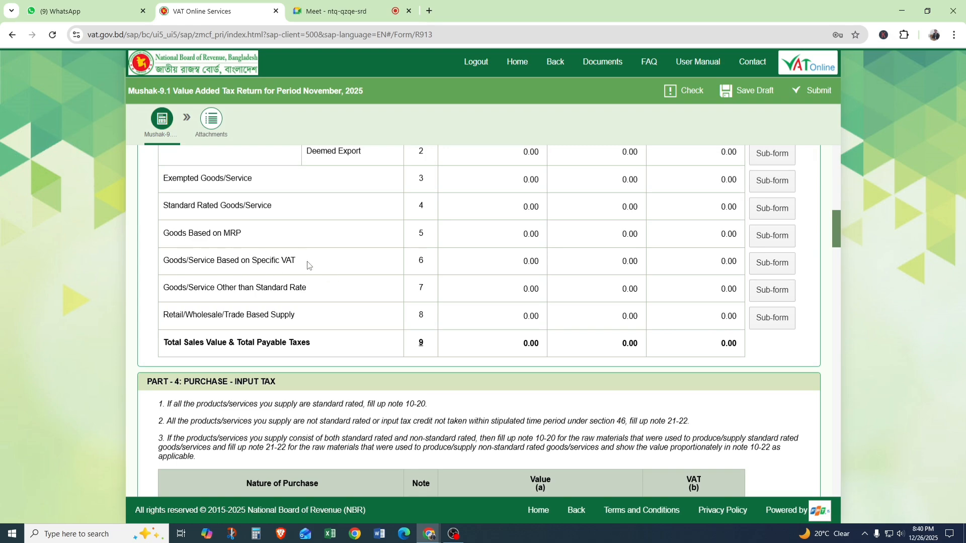
{"action": "mouse_move", "coordinate": [308, 266]}
{"action": "left_mouse_down"}
{"action": "mouse_move", "coordinate": [165, 261]}
{"action": "mouse_move", "coordinate": [308, 262]}
{"action": "left_mouse_up"}
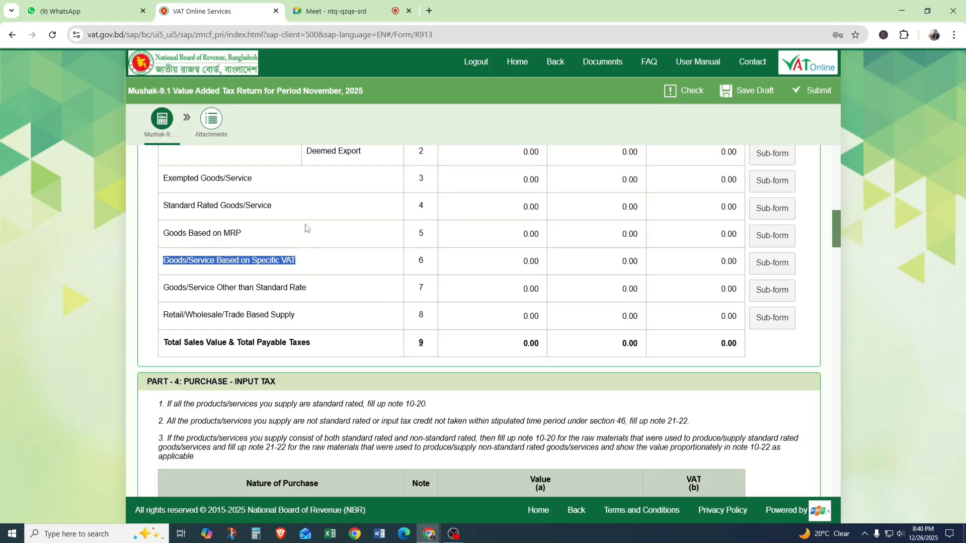
{"action": "left_click", "coordinate": [319, 274]}
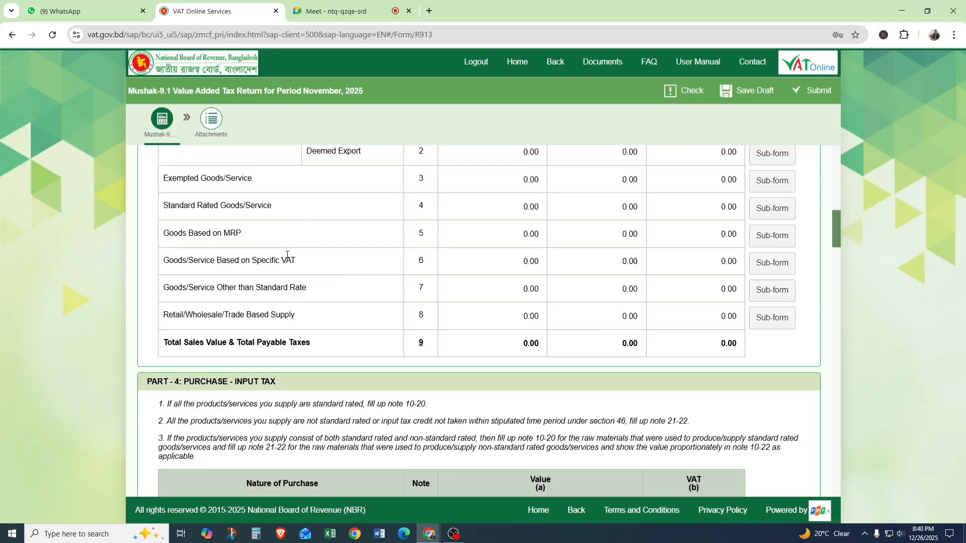
{"action": "double_click", "coordinate": [423, 260]}
Examine the Goods/Service Other than Standard Rate and Retail/Wholesale/Trade Based Supply rows, notes 7 and 8.
{"action": "scroll", "coordinate": [216, 286], "scroll_direction": "down", "scroll_amount": 1}
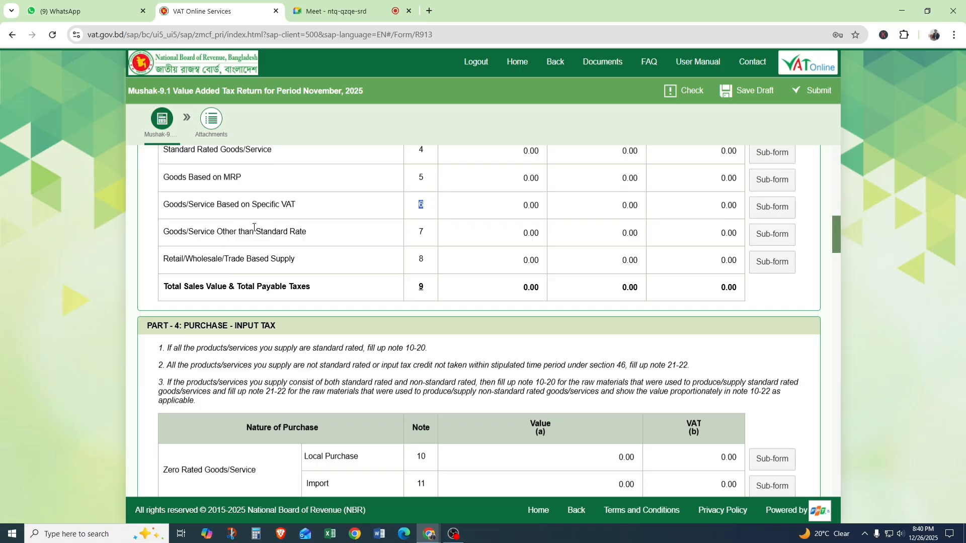
{"action": "mouse_move", "coordinate": [326, 235]}
{"action": "left_mouse_down"}
{"action": "mouse_move", "coordinate": [149, 235]}
{"action": "mouse_move", "coordinate": [311, 236]}
{"action": "left_mouse_up"}
{"action": "left_click", "coordinate": [170, 236]}
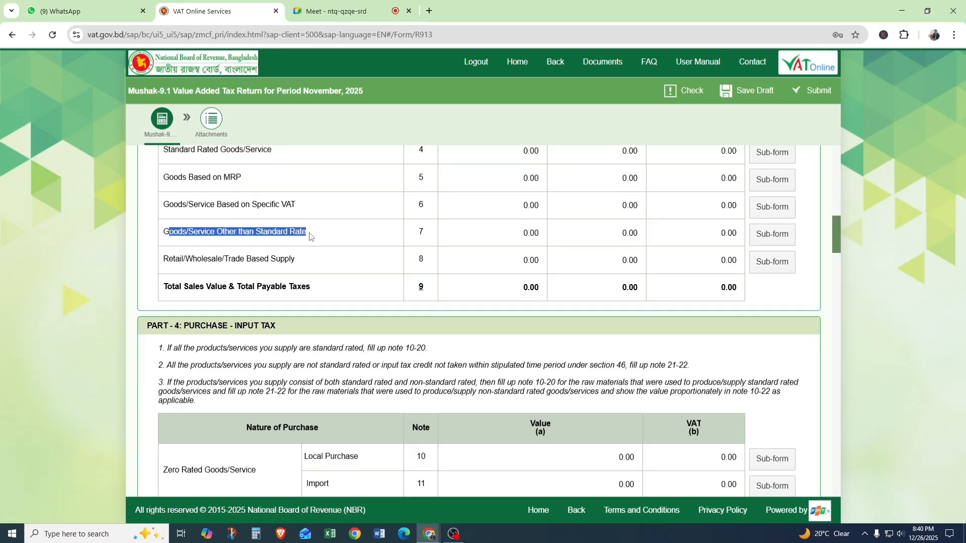
{"action": "left_click", "coordinate": [320, 234]}
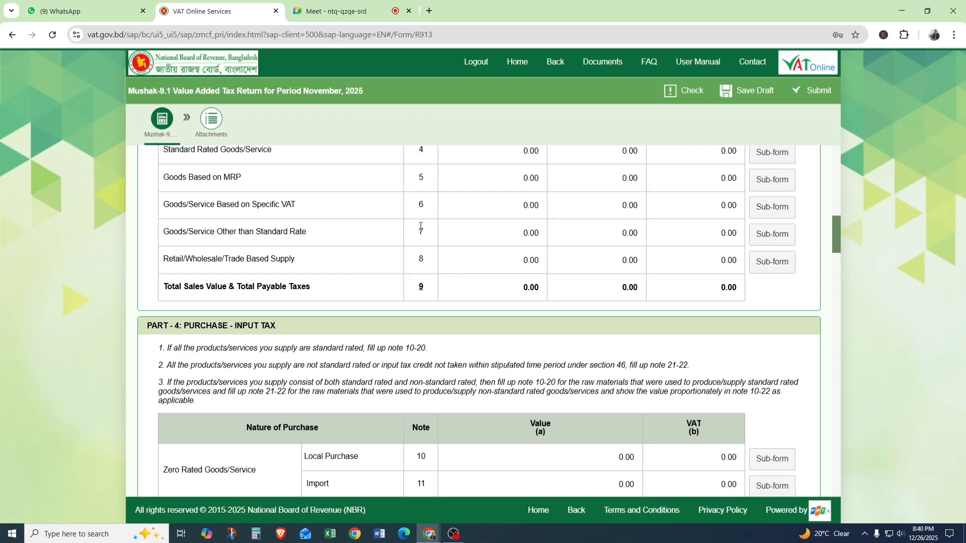
{"action": "left_click_drag", "start_coordinate": [179, 262], "coordinate": [274, 260]}
{"action": "left_click", "coordinate": [166, 258]}
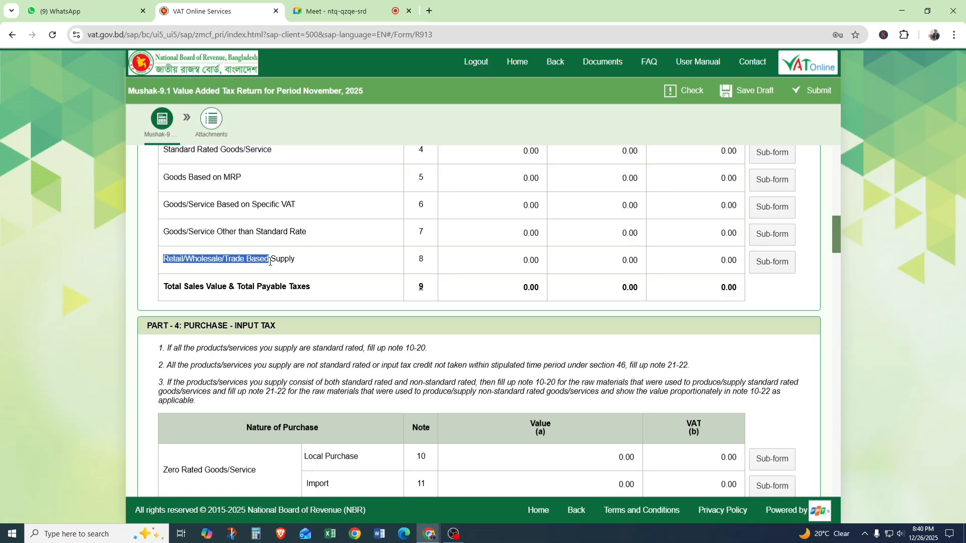
{"action": "left_click", "coordinate": [346, 260]}
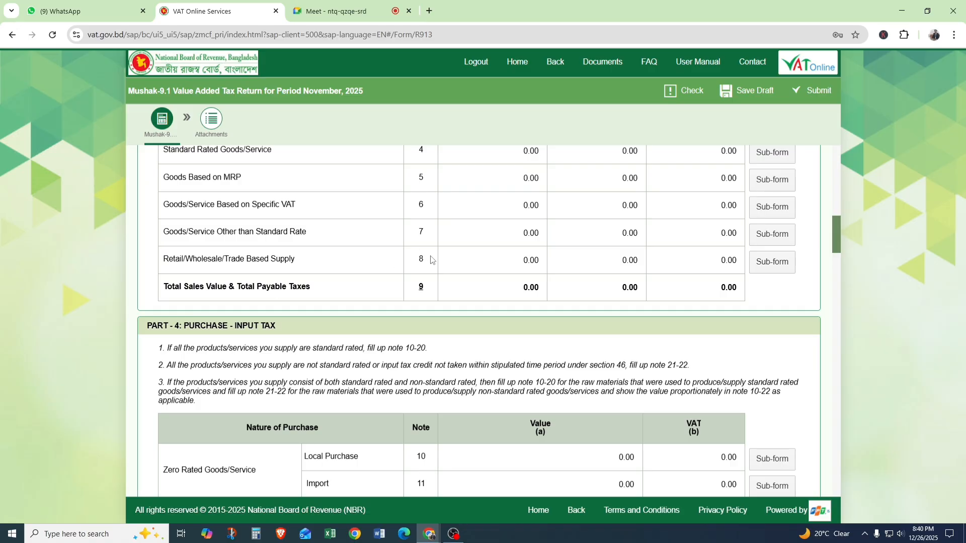
Review Part 3 notes 1 to 8 and their total row, and move on to Part 4: Purchase - Input Tax.
{"action": "scroll", "coordinate": [430, 259], "scroll_direction": "up", "scroll_amount": 2}
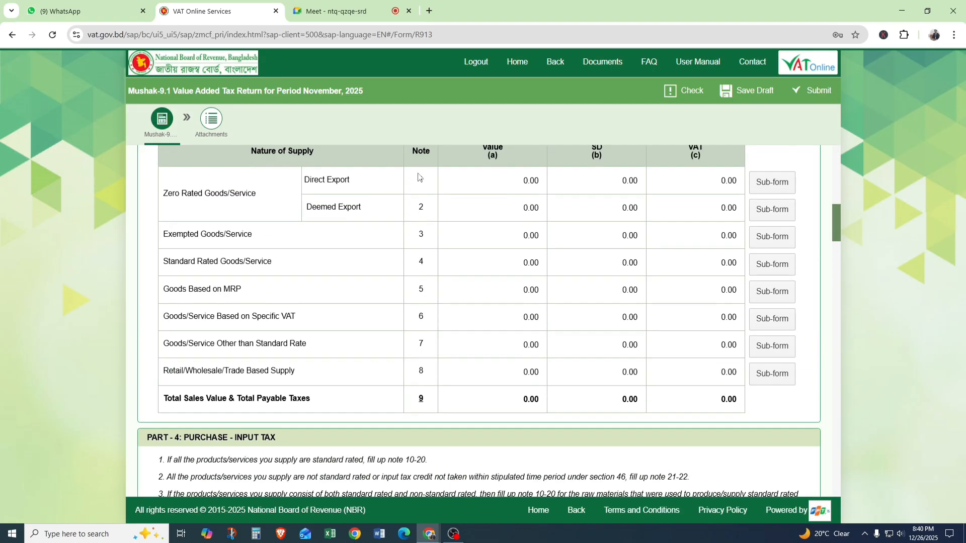
{"action": "left_click_drag", "start_coordinate": [418, 177], "coordinate": [427, 365]}
{"action": "left_click", "coordinate": [443, 399]}
{"action": "scroll", "coordinate": [332, 261], "scroll_direction": "down", "scroll_amount": 1}
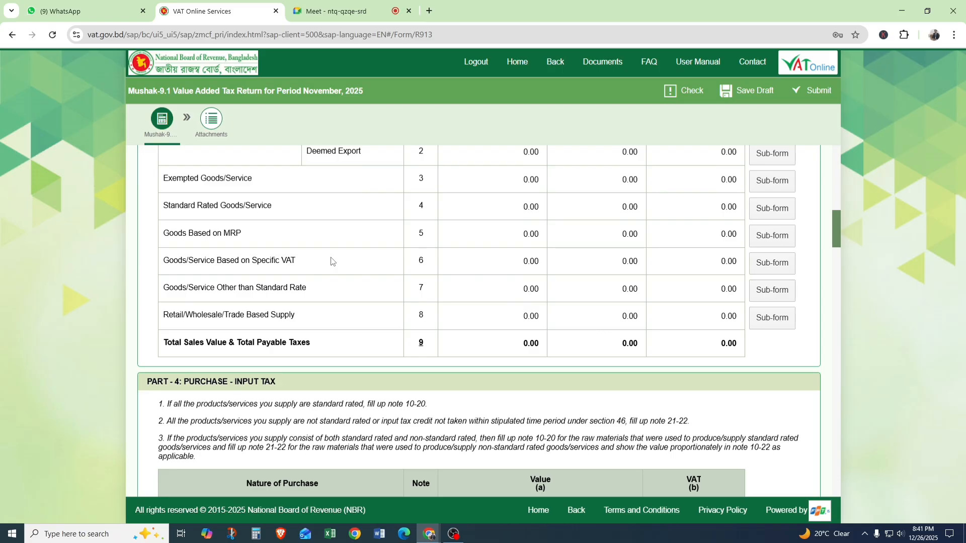
{"action": "scroll", "coordinate": [185, 348], "scroll_direction": "down", "scroll_amount": 1}
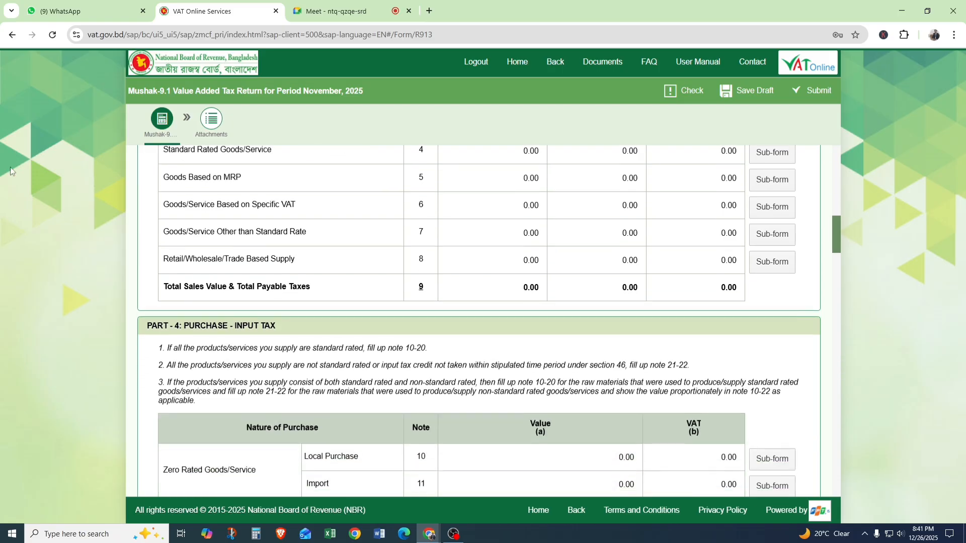
{"action": "scroll", "coordinate": [186, 349], "scroll_direction": "down", "scroll_amount": 2}
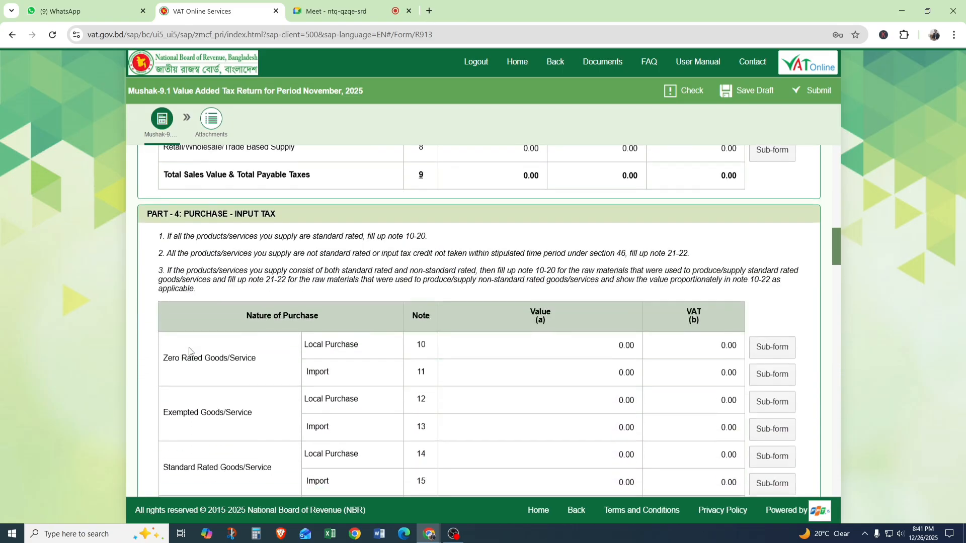
Examine the Part 4: Purchase - Input Tax heading and its three filling instructions.
{"action": "left_click_drag", "start_coordinate": [147, 214], "coordinate": [180, 215]}
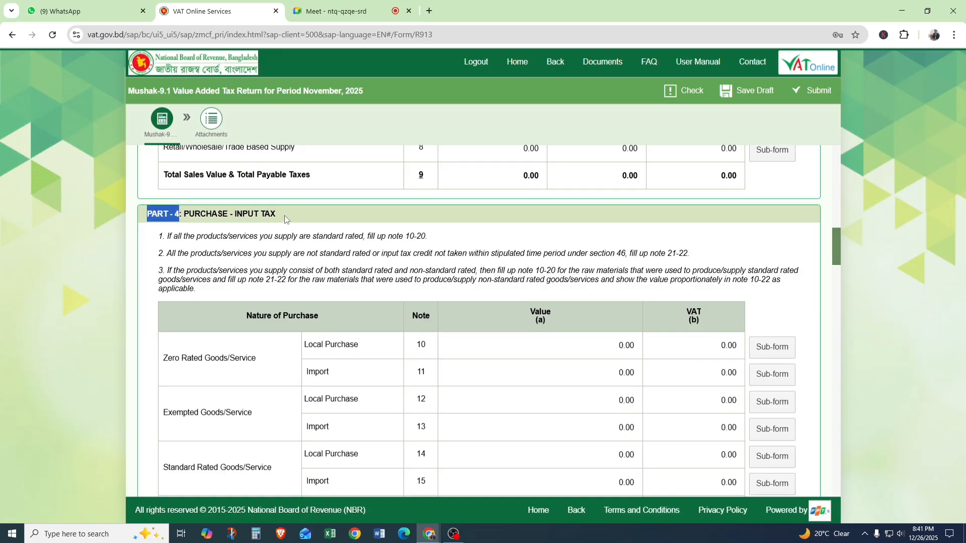
{"action": "left_click_drag", "start_coordinate": [284, 215], "coordinate": [249, 211]}
{"action": "scroll", "coordinate": [297, 292], "scroll_direction": "down", "scroll_amount": 1}
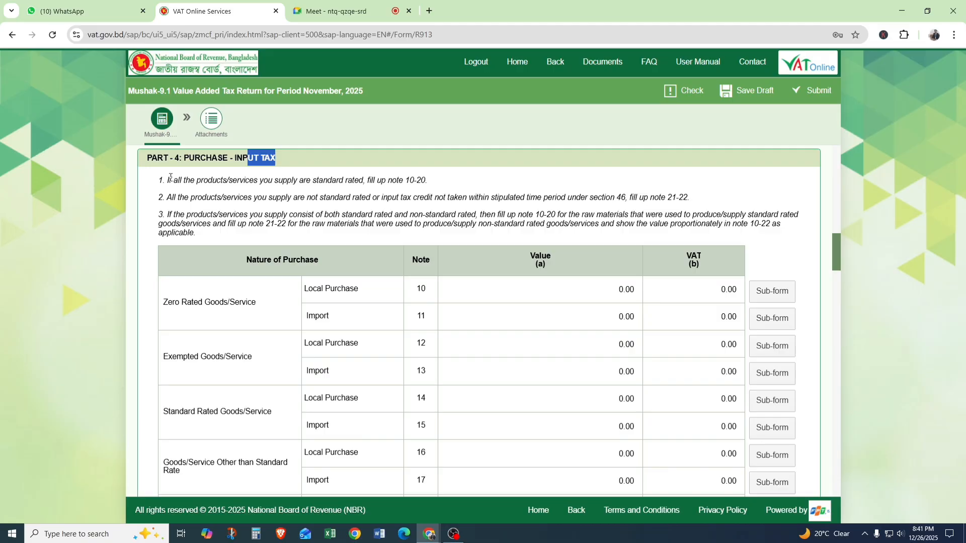
{"action": "left_click_drag", "start_coordinate": [169, 180], "coordinate": [202, 215]}
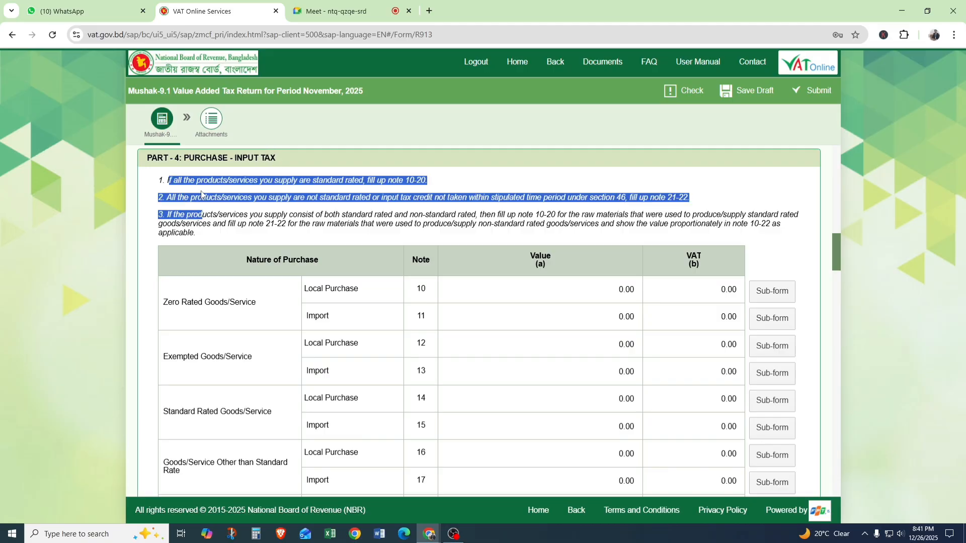
Switch to Google Meet, admit the participant waiting to join, and return to the VAT return.
{"action": "left_click", "coordinate": [322, 4]}
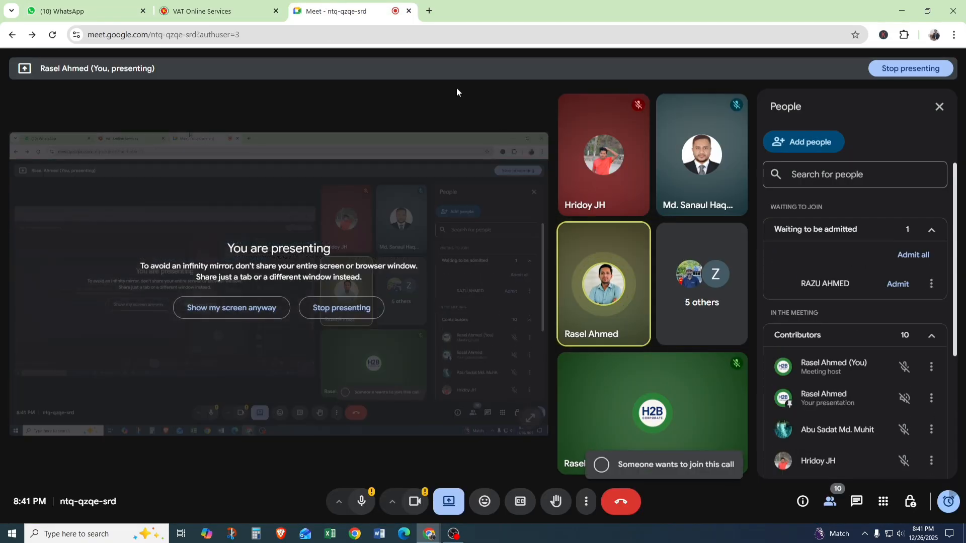
{"action": "left_click", "coordinate": [920, 264]}
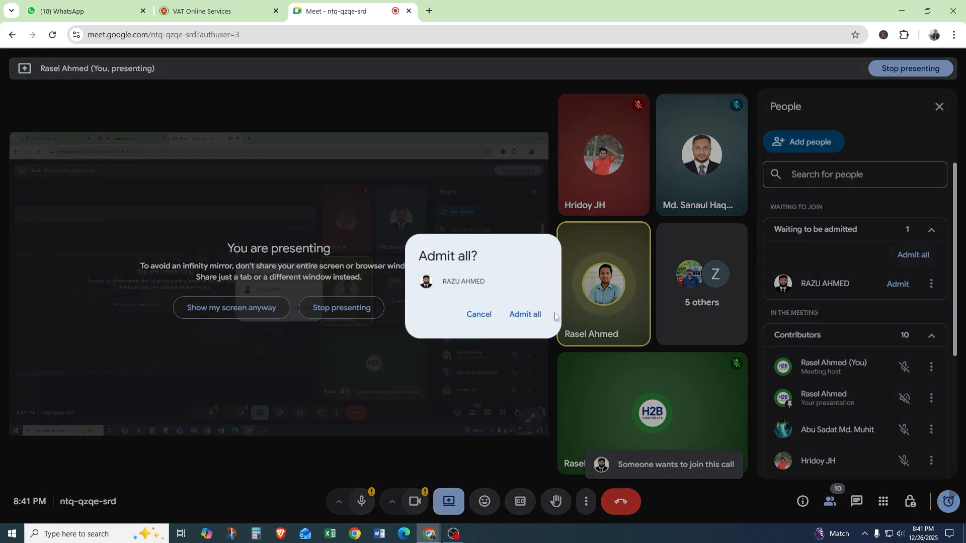
{"action": "left_click", "coordinate": [528, 314]}
{"action": "left_click", "coordinate": [199, 4]}
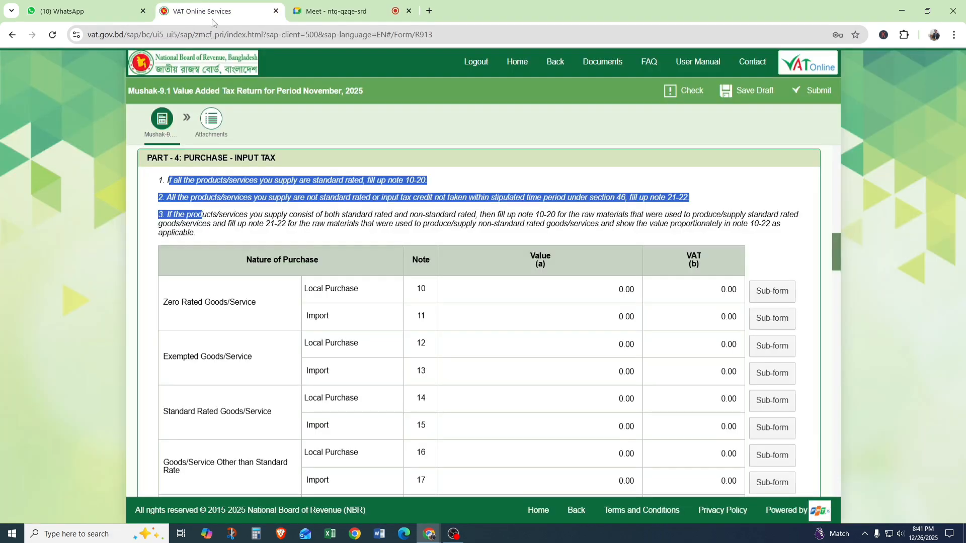
Read Part 4 instructions 1 and 2 on when to fill up notes 10-20 and notes 21-22.
{"action": "left_click", "coordinate": [359, 301]}
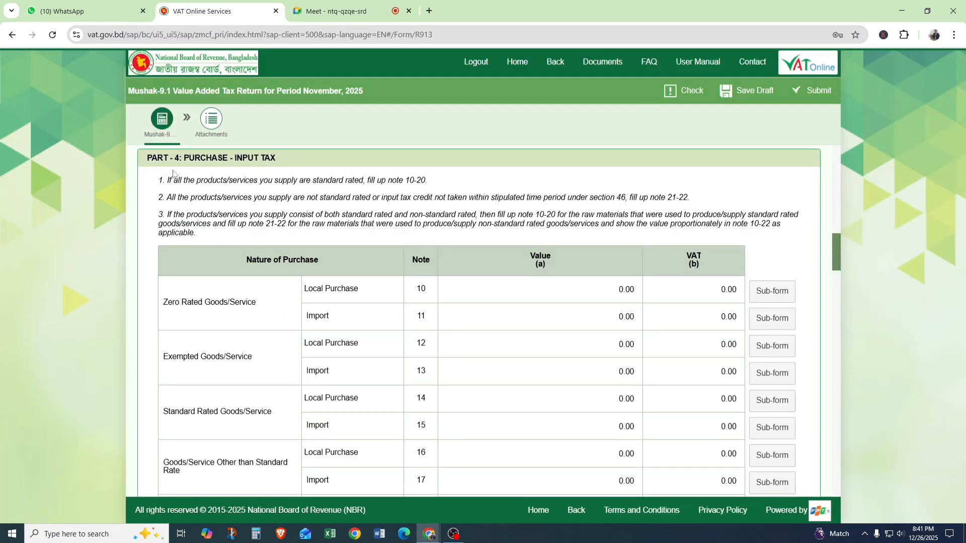
{"action": "left_click_drag", "start_coordinate": [172, 180], "coordinate": [259, 196]}
{"action": "left_click", "coordinate": [317, 205]}
{"action": "left_click_drag", "start_coordinate": [427, 180], "coordinate": [210, 187]}
{"action": "left_click", "coordinate": [218, 189]}
{"action": "left_click_drag", "start_coordinate": [701, 197], "coordinate": [639, 198]}
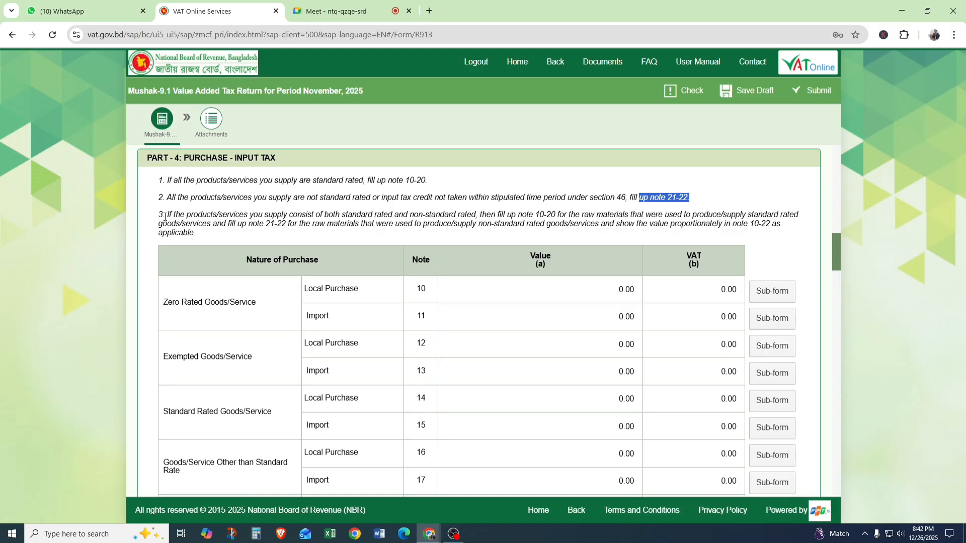
{"action": "left_click", "coordinate": [696, 201]}
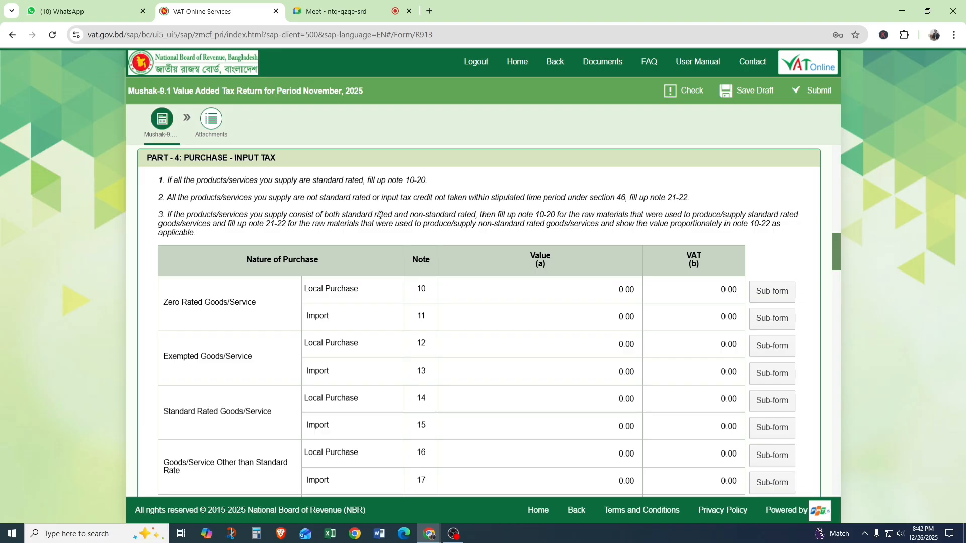
Read Part 4 instruction 3 on splitting raw materials between standard rated and non-standard rated supplies in notes 10-22.
{"action": "scroll", "coordinate": [172, 222], "scroll_direction": "down", "scroll_amount": 1}
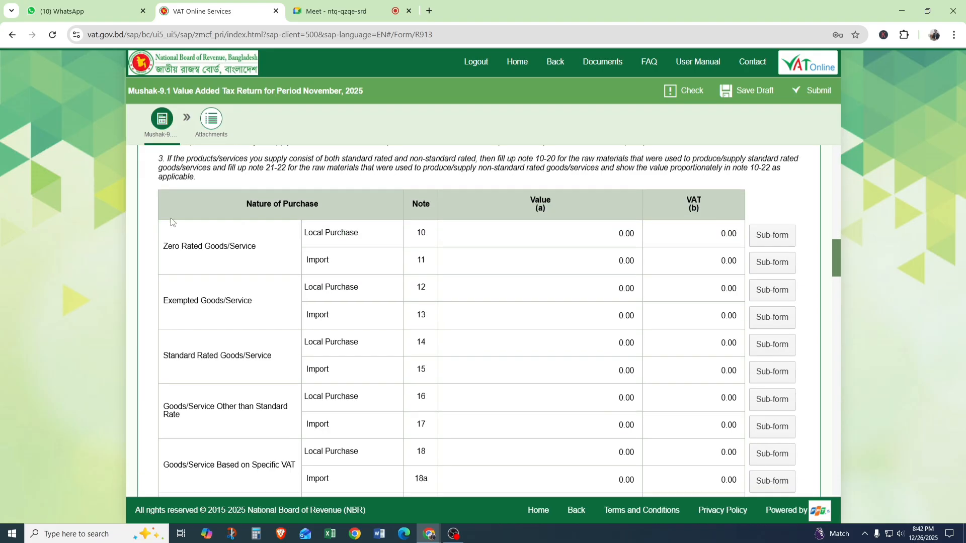
{"action": "scroll", "coordinate": [172, 222], "scroll_direction": "up", "scroll_amount": 1}
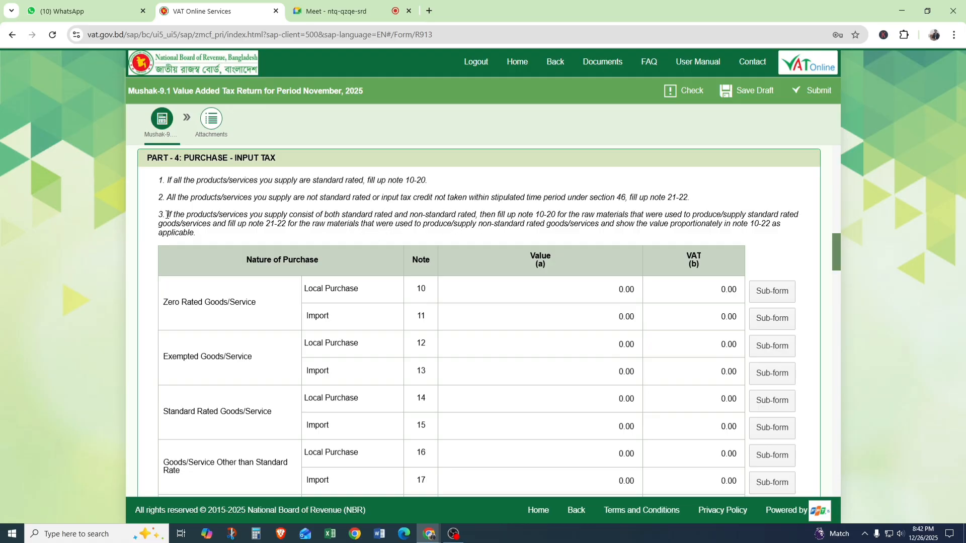
{"action": "left_click_drag", "start_coordinate": [168, 215], "coordinate": [475, 220]}
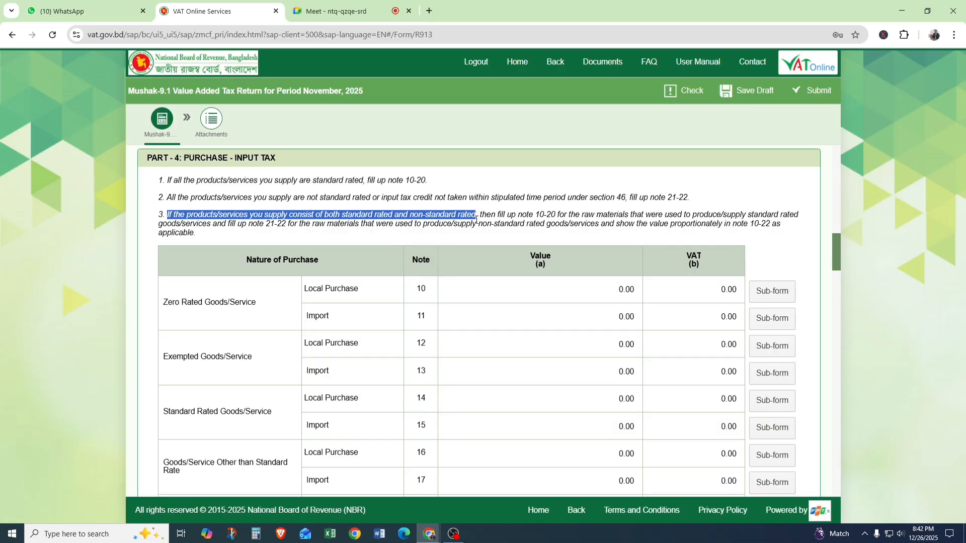
{"action": "left_click", "coordinate": [476, 220]}
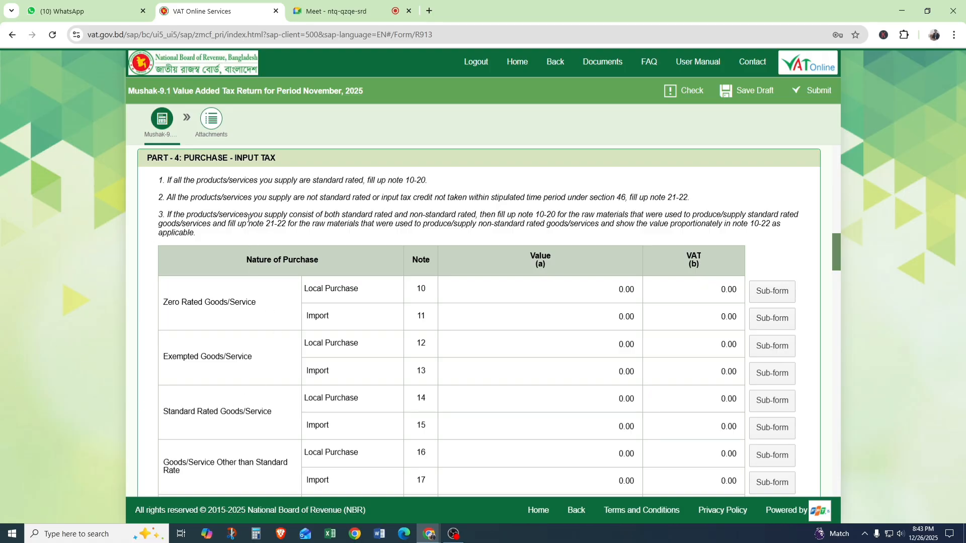
{"action": "left_click_drag", "start_coordinate": [252, 225], "coordinate": [335, 232]}
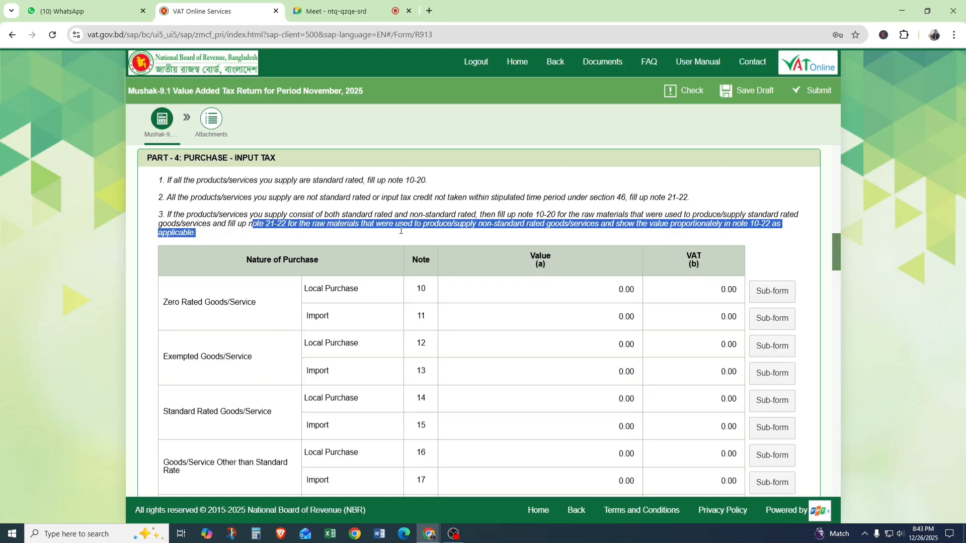
{"action": "left_click", "coordinate": [365, 238]}
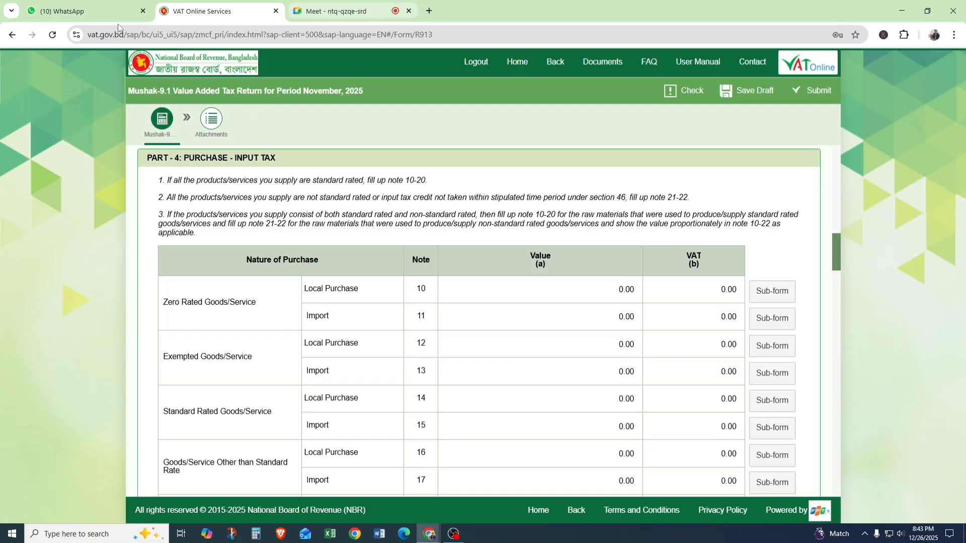
Switch to Google Meet again, admit everyone in the waiting list, and go back to Part 4 of the return.
{"action": "left_click", "coordinate": [341, 4]}
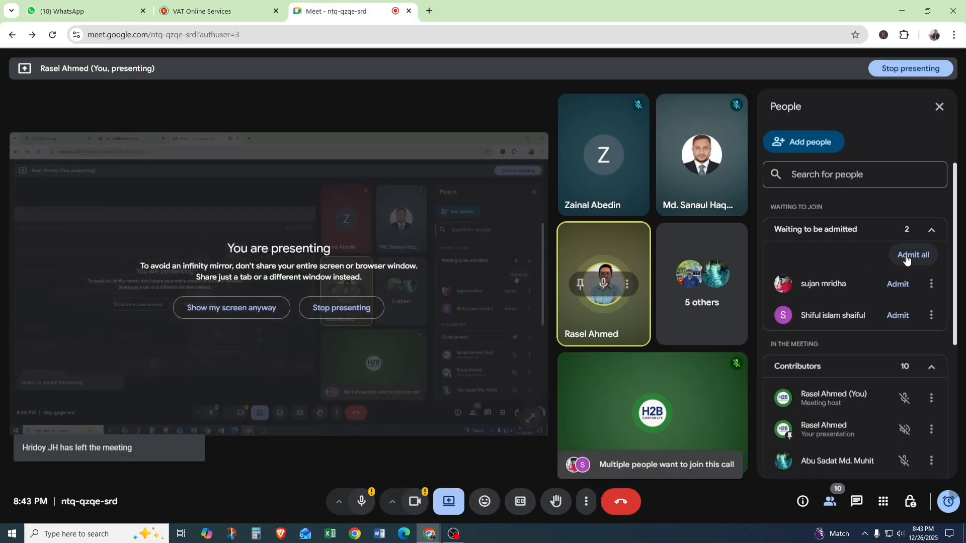
{"action": "left_click", "coordinate": [913, 255]}
{"action": "left_click", "coordinate": [526, 315]}
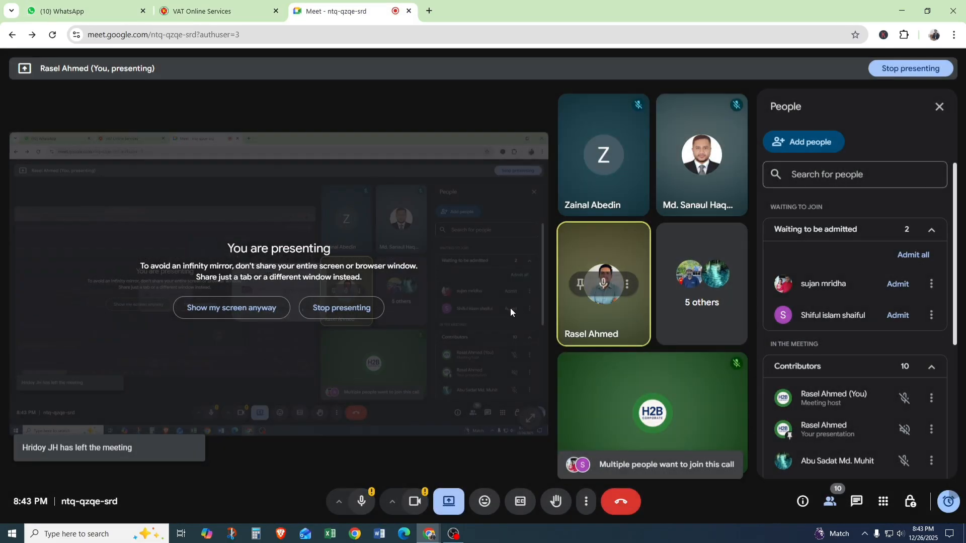
{"action": "left_click", "coordinate": [186, 2]}
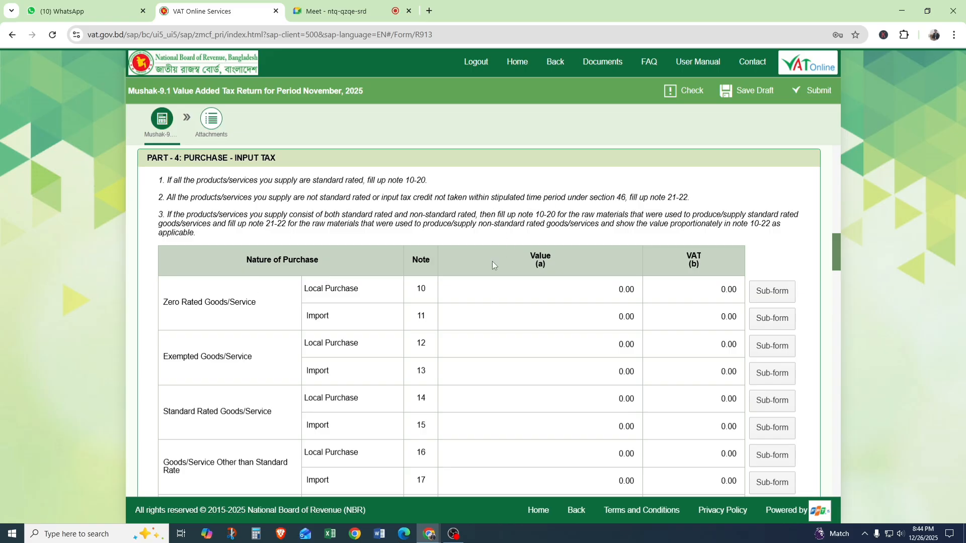
Examine the Zero Rated Goods/Service purchase rows, comparing Local Purchase in note 10 with Import in note 11.
{"action": "scroll", "coordinate": [492, 262], "scroll_direction": "down", "scroll_amount": 1}
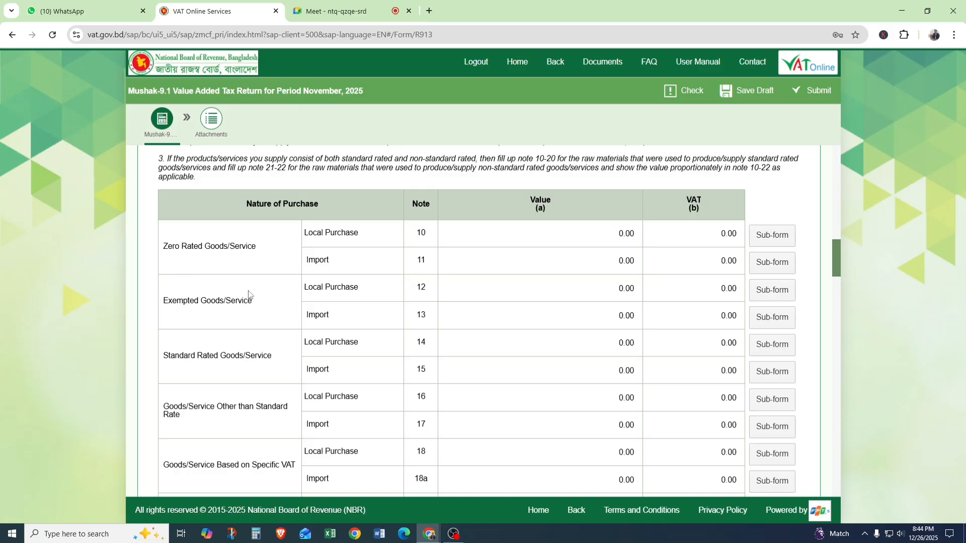
{"action": "left_click_drag", "start_coordinate": [180, 246], "coordinate": [263, 249]}
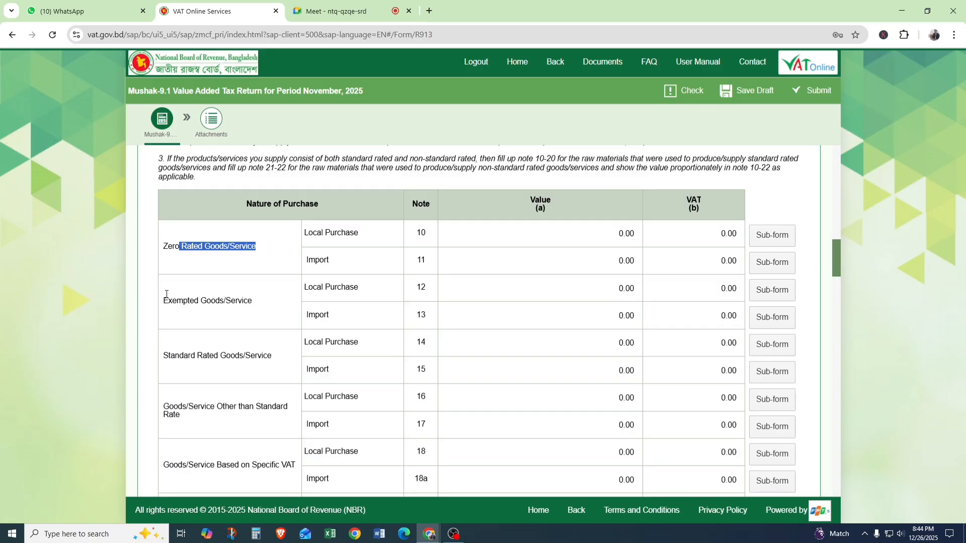
{"action": "left_click_drag", "start_coordinate": [163, 301], "coordinate": [239, 299]}
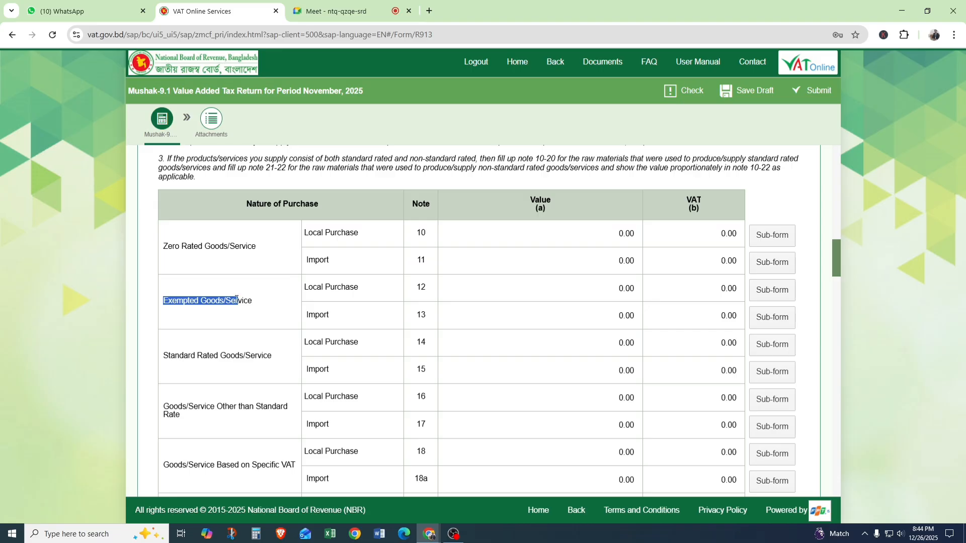
{"action": "left_click_drag", "start_coordinate": [313, 233], "coordinate": [355, 250]}
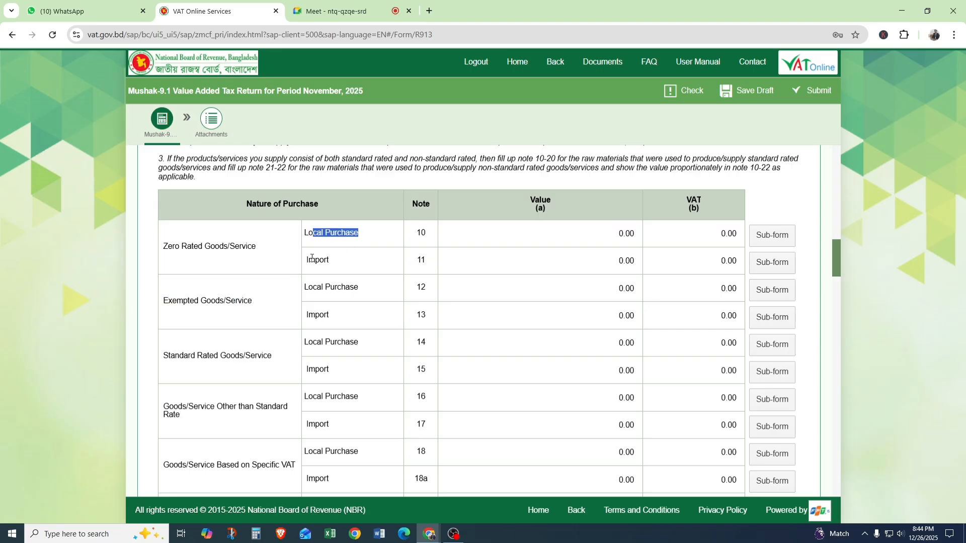
{"action": "left_click_drag", "start_coordinate": [305, 233], "coordinate": [406, 266]}
{"action": "left_click", "coordinate": [427, 233]}
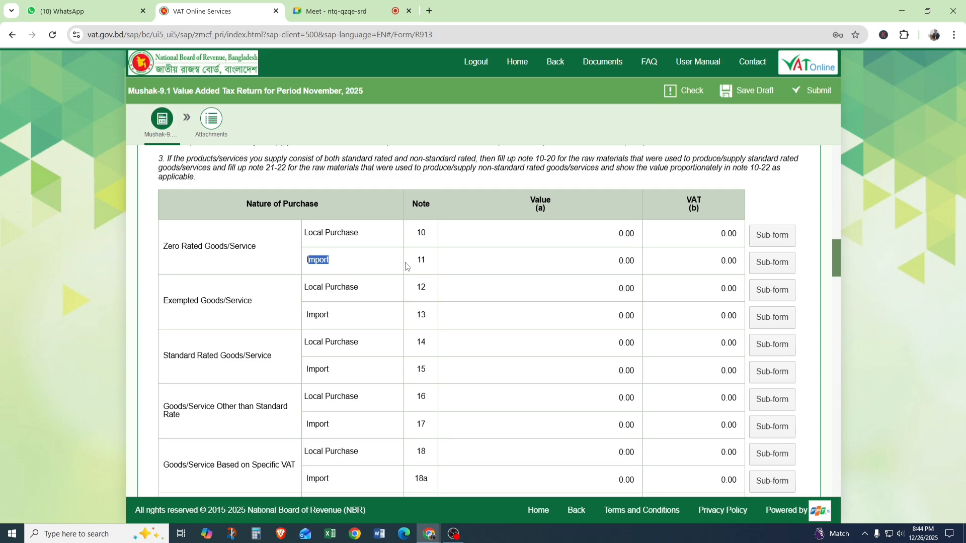
{"action": "double_click", "coordinate": [427, 261]}
Examine the Exempted Goods/Service purchase rows, Local Purchase in note 12 and Import in note 13.
{"action": "scroll", "coordinate": [309, 302], "scroll_direction": "down", "scroll_amount": 1}
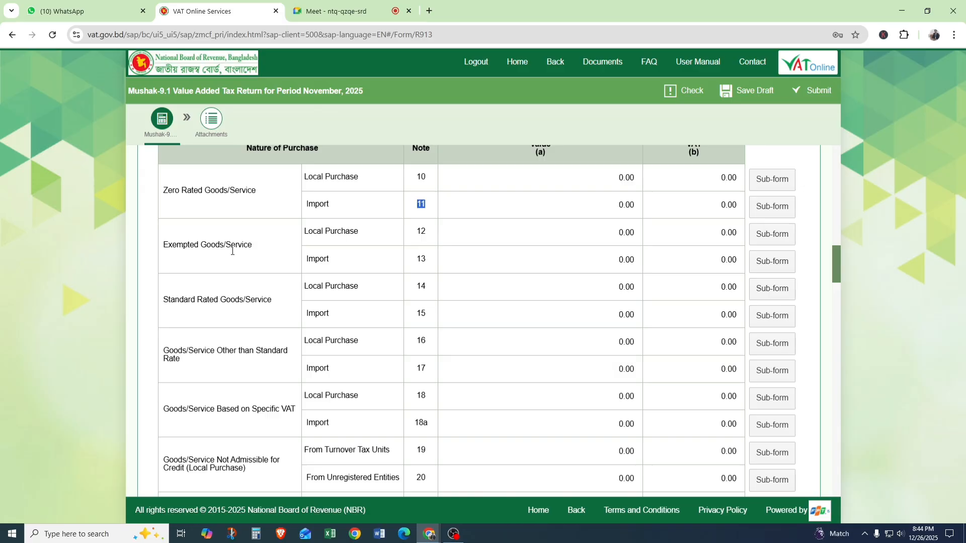
{"action": "left_click", "coordinate": [353, 227]}
{"action": "scroll", "coordinate": [216, 248], "scroll_direction": "down", "scroll_amount": 1}
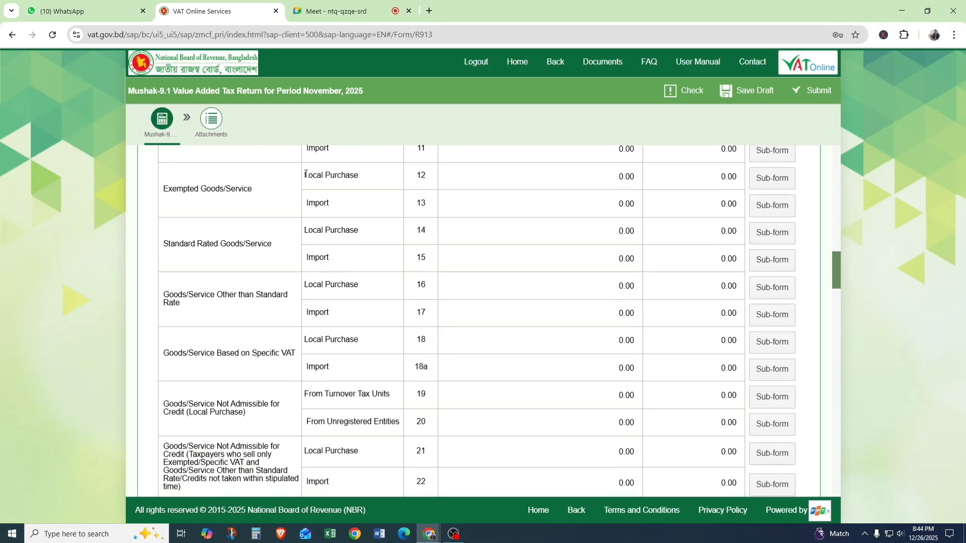
{"action": "left_click_drag", "start_coordinate": [305, 174], "coordinate": [379, 196]}
{"action": "left_click", "coordinate": [347, 221]}
Examine the Standard Rated, Other than Standard Rate and Specific VAT purchase rows, notes 14 to 18a.
{"action": "left_click_drag", "start_coordinate": [162, 244], "coordinate": [276, 249]}
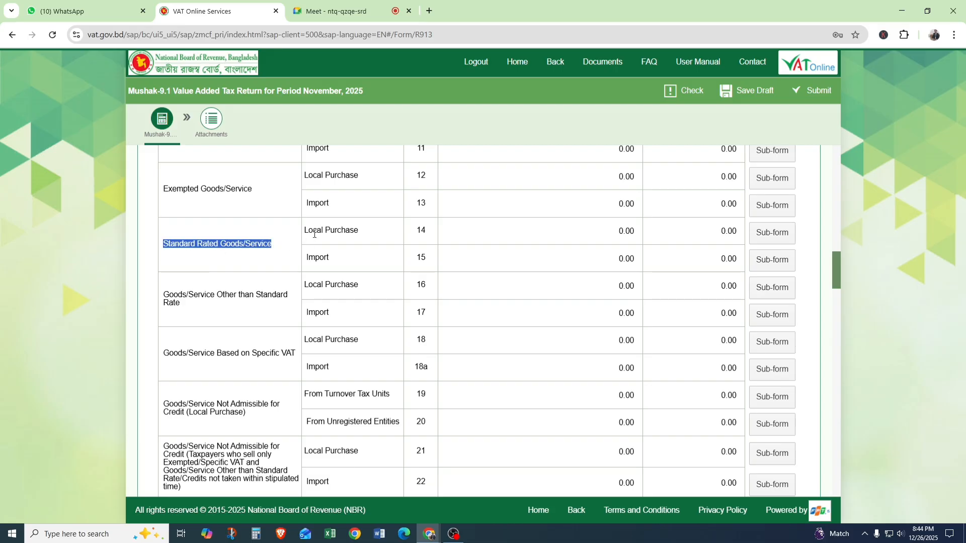
{"action": "left_click_drag", "start_coordinate": [304, 231], "coordinate": [364, 240]}
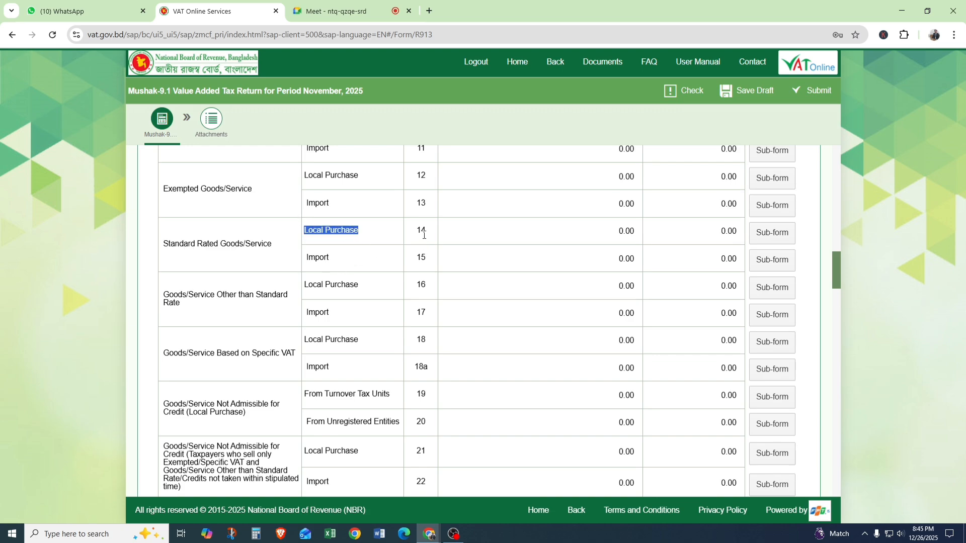
{"action": "scroll", "coordinate": [402, 268], "scroll_direction": "down", "scroll_amount": 1}
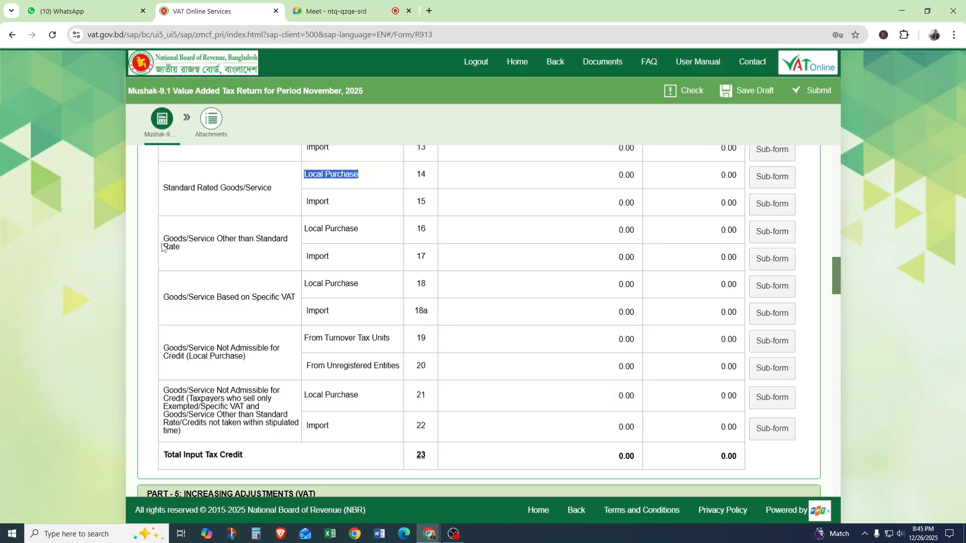
{"action": "left_click_drag", "start_coordinate": [164, 239], "coordinate": [191, 246]}
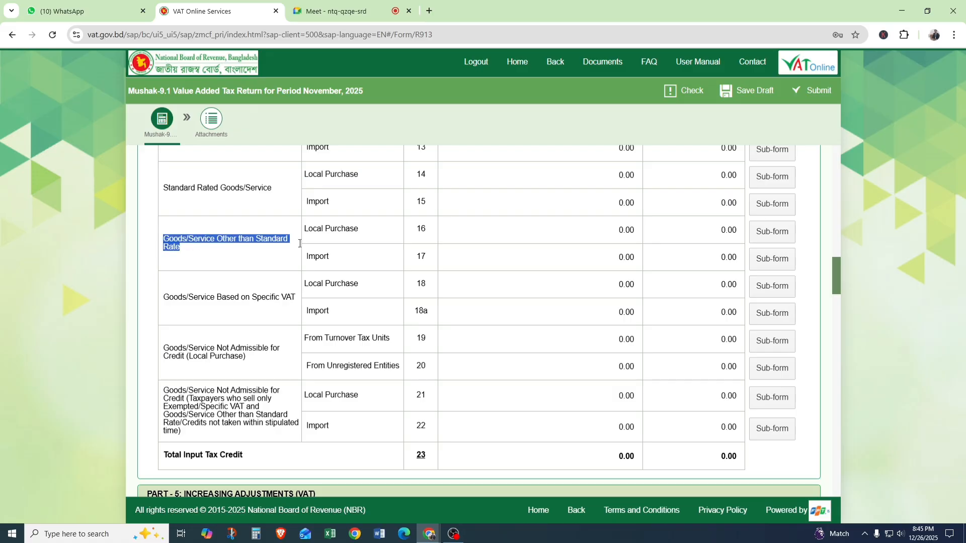
{"action": "scroll", "coordinate": [319, 226], "scroll_direction": "down", "scroll_amount": 1}
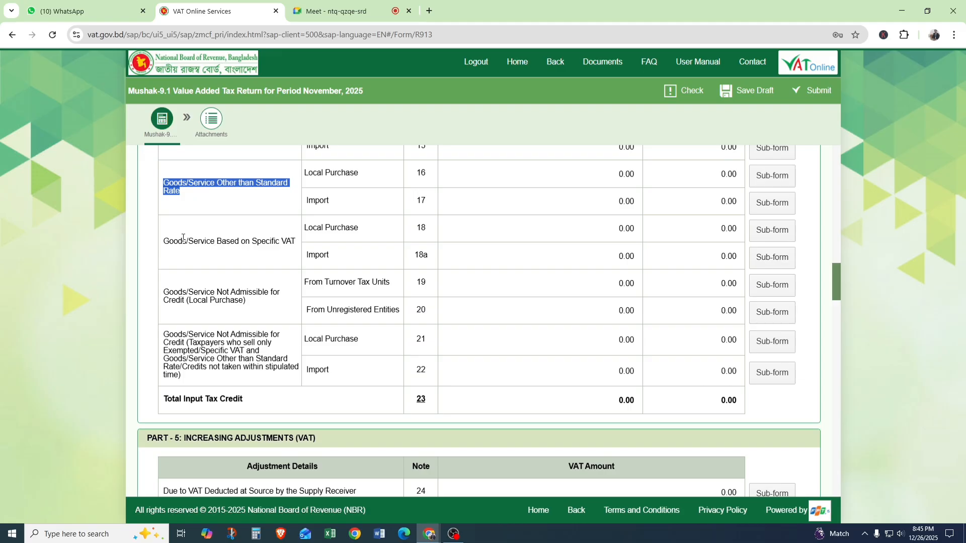
{"action": "left_click_drag", "start_coordinate": [164, 239], "coordinate": [269, 253]}
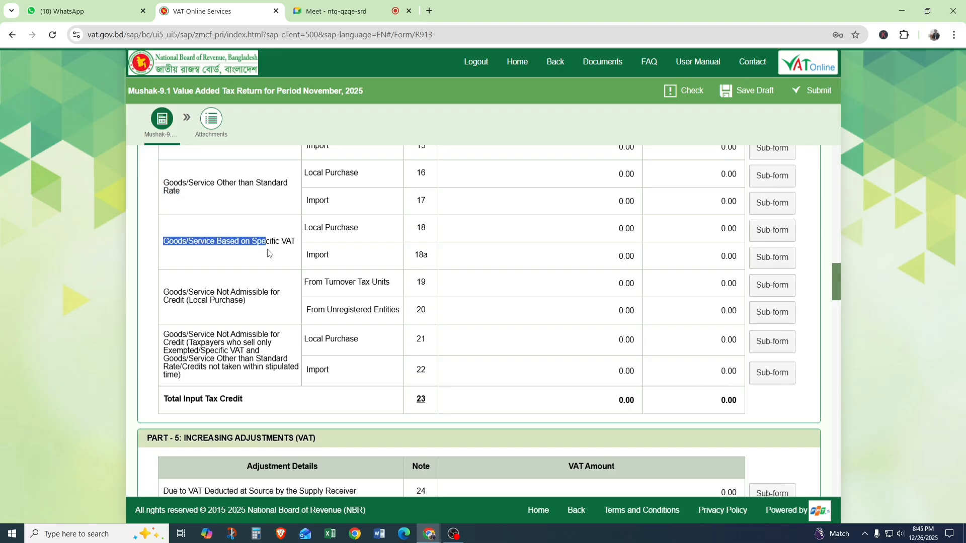
Examine the Goods/Service Not Admissible for Credit (Local Purchase) rows for Turnover Tax Units and Unregistered Entities, notes 19 and 20.
{"action": "mouse_move", "coordinate": [169, 295]}
{"action": "left_mouse_down"}
{"action": "mouse_move", "coordinate": [223, 302]}
{"action": "mouse_move", "coordinate": [277, 286]}
{"action": "mouse_move", "coordinate": [268, 306]}
{"action": "mouse_move", "coordinate": [161, 308]}
{"action": "left_mouse_up"}
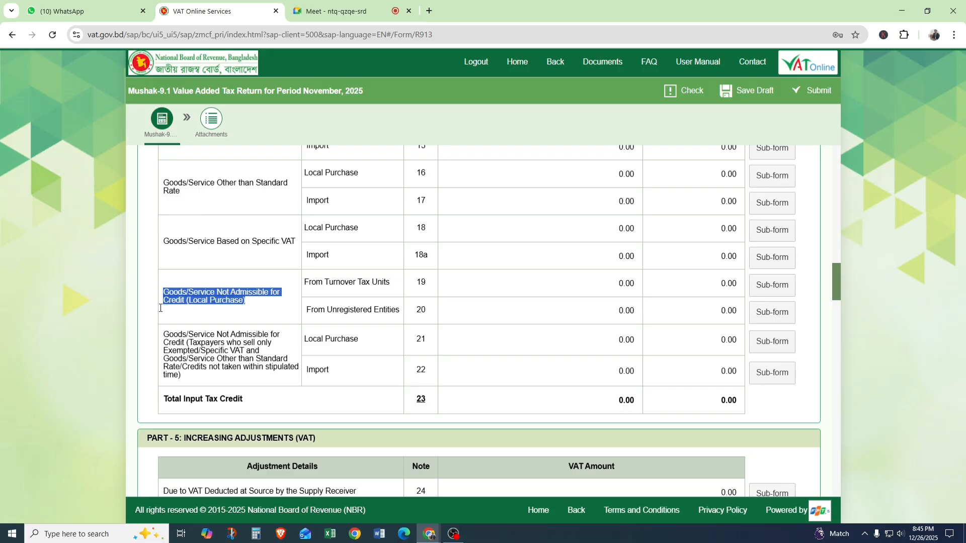
{"action": "left_click", "coordinate": [246, 304]}
{"action": "left_click_drag", "start_coordinate": [254, 302], "coordinate": [161, 297]}
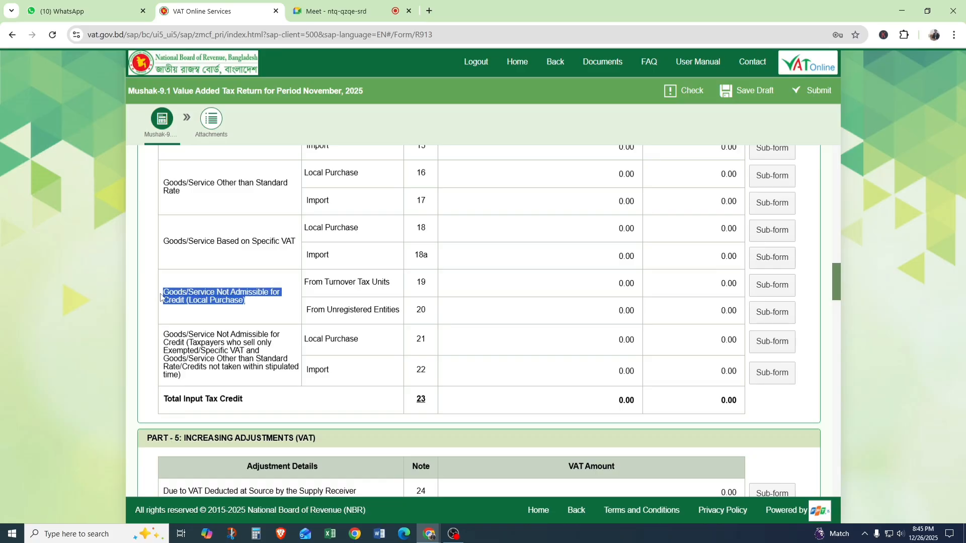
{"action": "left_click", "coordinate": [393, 285]}
{"action": "left_click_drag", "start_coordinate": [393, 283], "coordinate": [304, 283]}
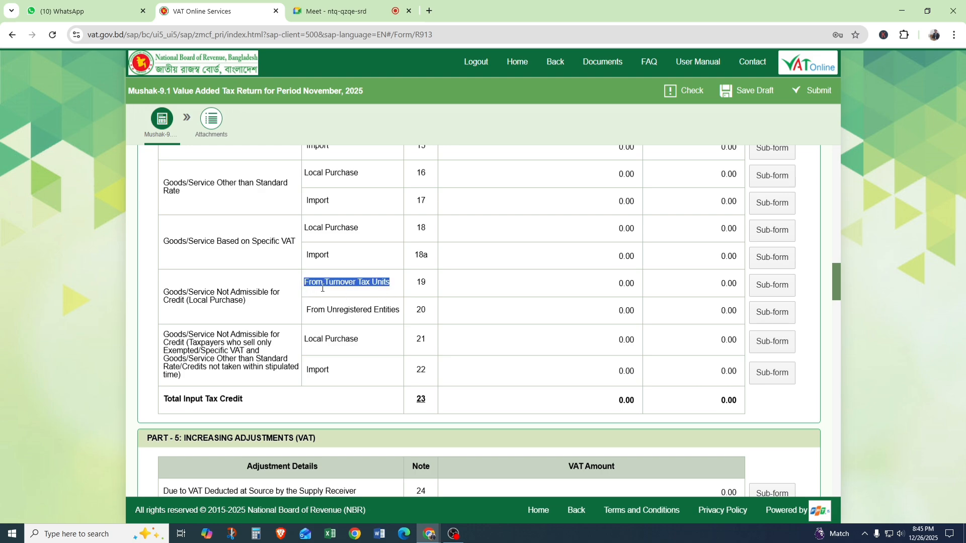
{"action": "left_click", "coordinate": [320, 285]}
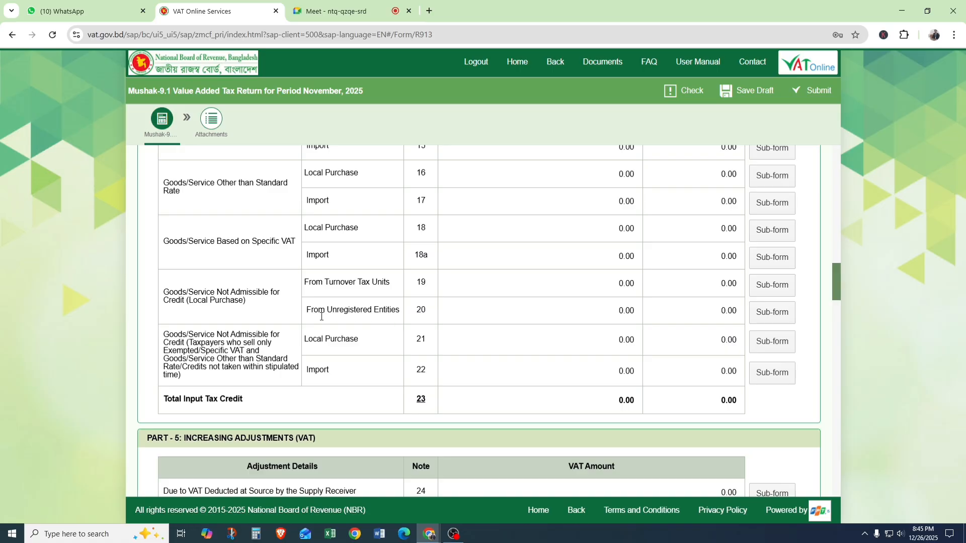
{"action": "left_click_drag", "start_coordinate": [308, 310], "coordinate": [402, 308]}
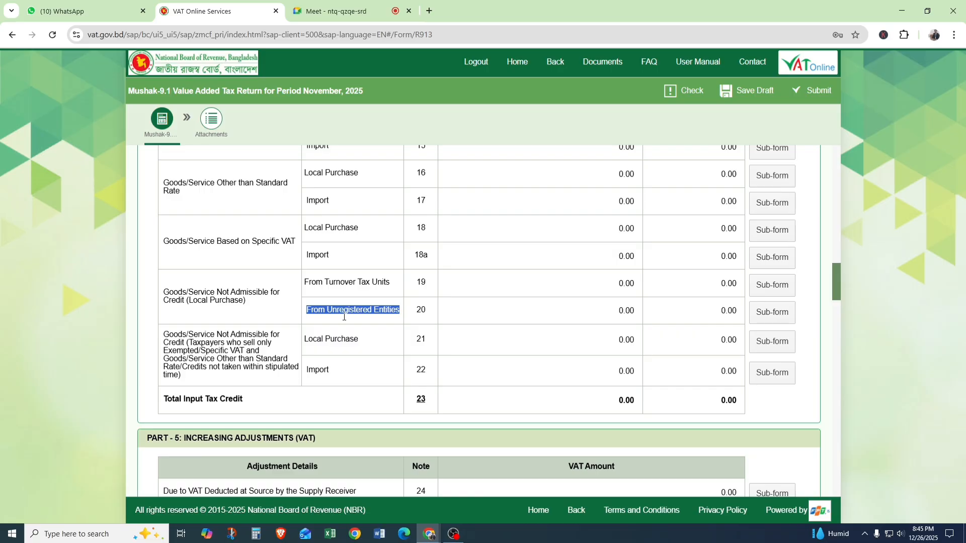
Examine the Goods/Service Not Admissible for Credit rows for Local Purchase in note 21 and Import in note 22, relating them to note 20.
{"action": "double_click", "coordinate": [419, 311]}
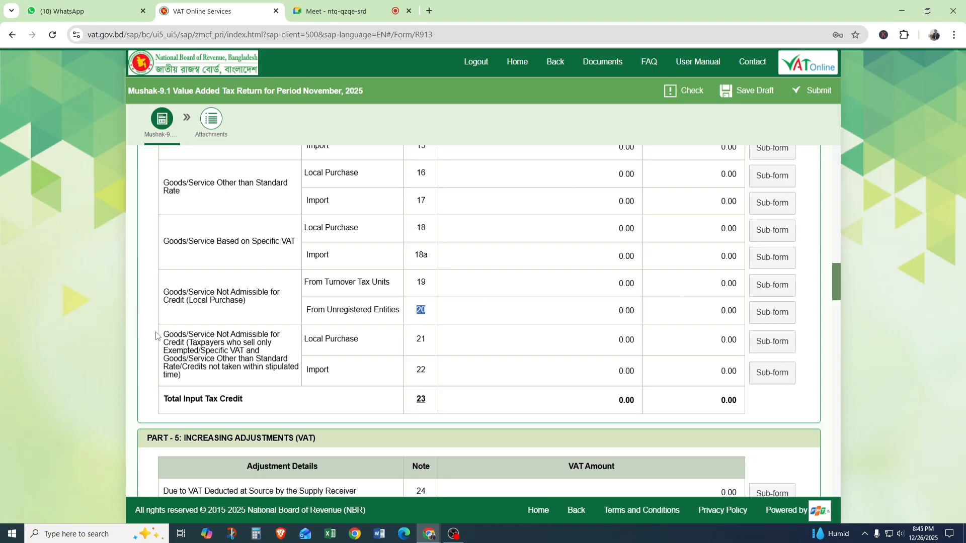
{"action": "left_click_drag", "start_coordinate": [156, 337], "coordinate": [209, 354]}
{"action": "left_click", "coordinate": [238, 360]}
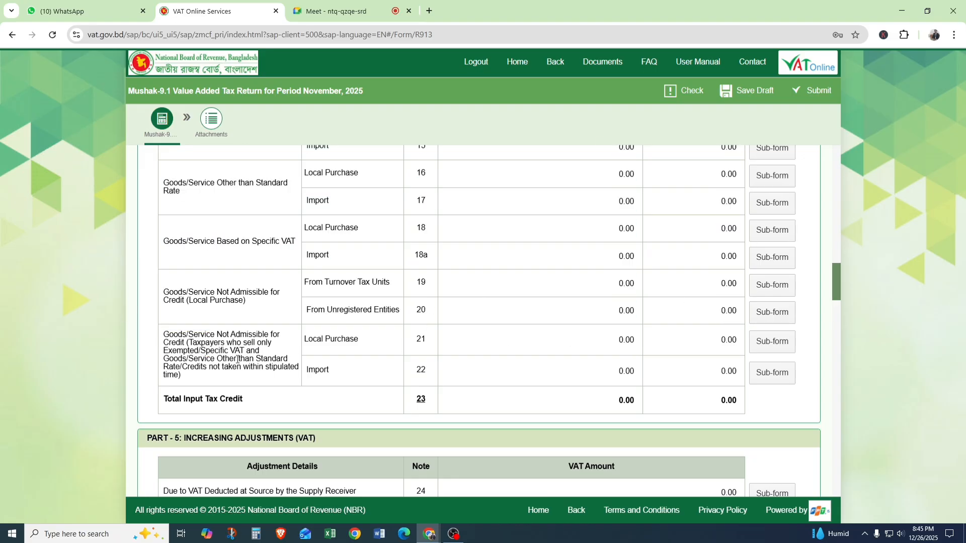
{"action": "double_click", "coordinate": [428, 342]}
{"action": "left_click_drag", "start_coordinate": [165, 334], "coordinate": [214, 363]}
{"action": "left_click", "coordinate": [229, 364]}
{"action": "double_click", "coordinate": [422, 340]}
{"action": "left_click", "coordinate": [347, 373]}
{"action": "mouse_move", "coordinate": [347, 372]}
{"action": "left_mouse_down"}
{"action": "mouse_move", "coordinate": [306, 371]}
{"action": "mouse_move", "coordinate": [321, 344]}
{"action": "mouse_move", "coordinate": [354, 354]}
{"action": "left_mouse_up"}
{"action": "left_click", "coordinate": [337, 373]}
{"action": "left_click_drag", "start_coordinate": [431, 313], "coordinate": [416, 315]}
Compare the Total Input Tax Credit row in note 23 with the Total Sales Value & Total Payable Taxes row in note 9.
{"action": "left_click_drag", "start_coordinate": [201, 400], "coordinate": [265, 401]}
{"action": "scroll", "coordinate": [395, 311], "scroll_direction": "up", "scroll_amount": 8}
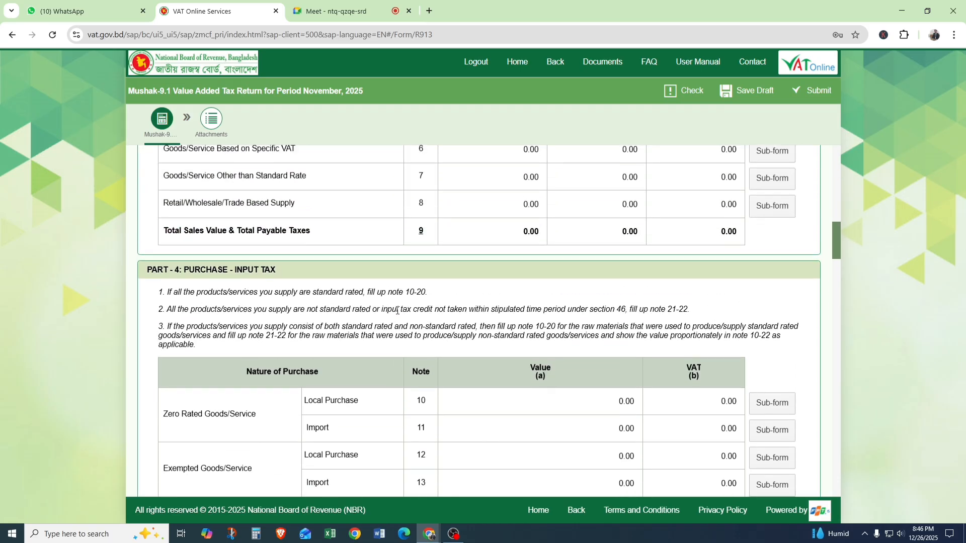
{"action": "left_click_drag", "start_coordinate": [163, 231], "coordinate": [342, 230]}
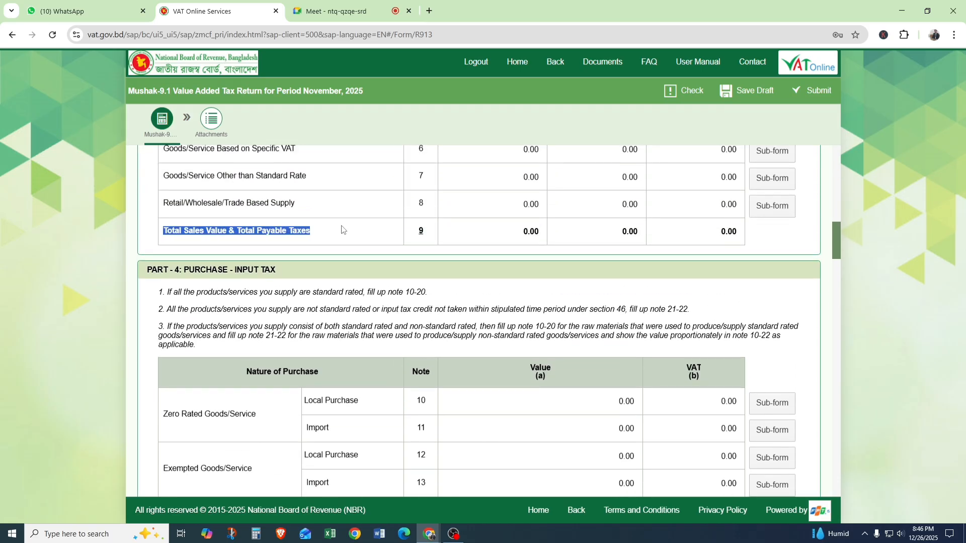
{"action": "scroll", "coordinate": [478, 258], "scroll_direction": "down", "scroll_amount": 4}
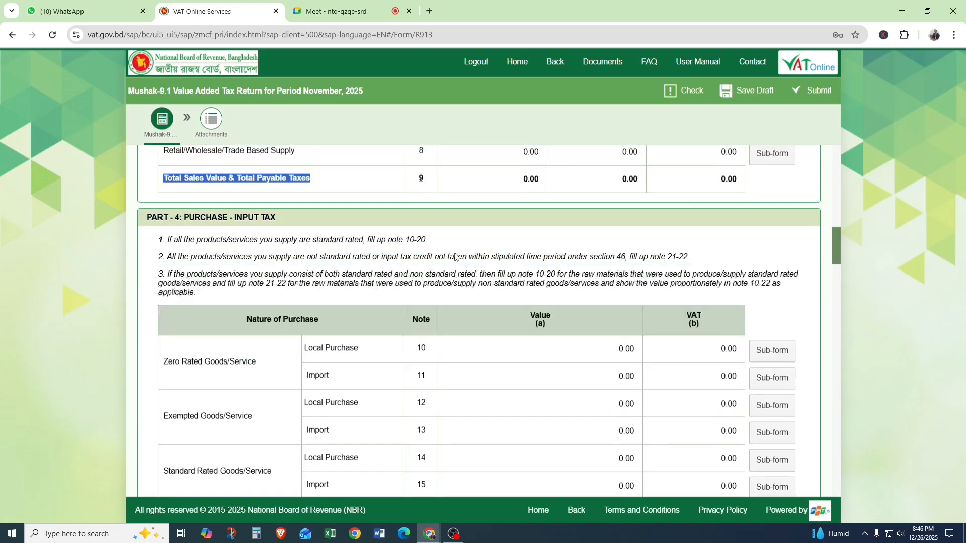
{"action": "scroll", "coordinate": [271, 338], "scroll_direction": "down", "scroll_amount": 3}
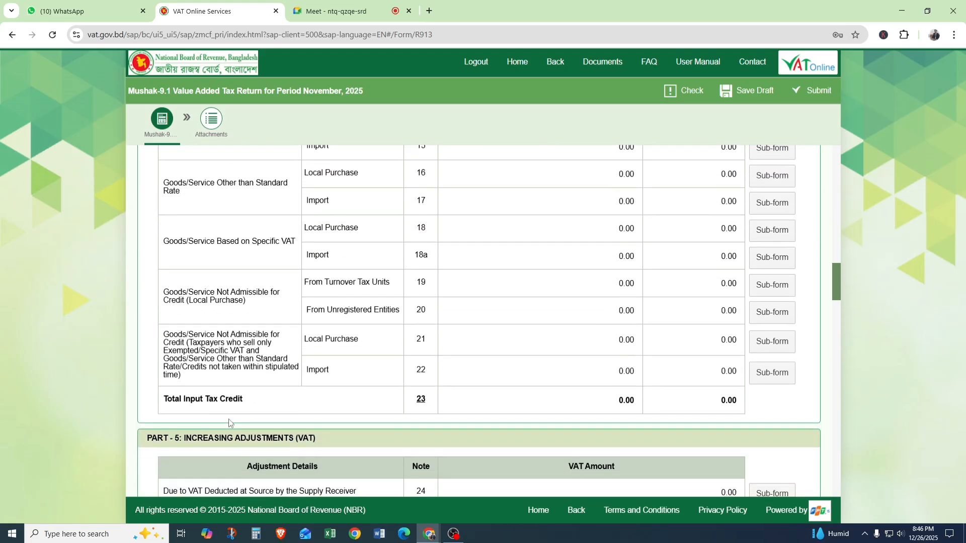
{"action": "left_click_drag", "start_coordinate": [163, 401], "coordinate": [241, 401]}
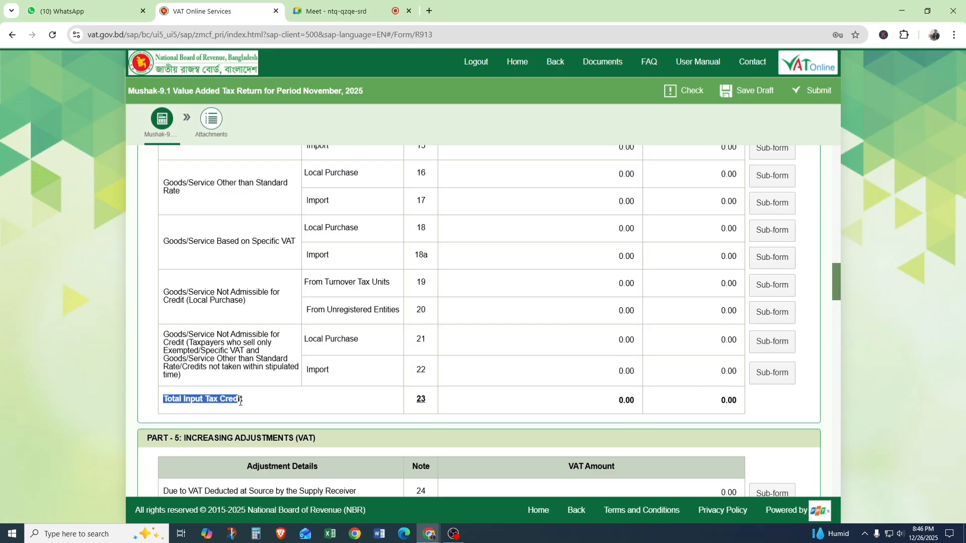
Review the Part 5 Increasing Adjustments (VAT) section and its heading.
{"action": "scroll", "coordinate": [292, 398], "scroll_direction": "down", "scroll_amount": 3}
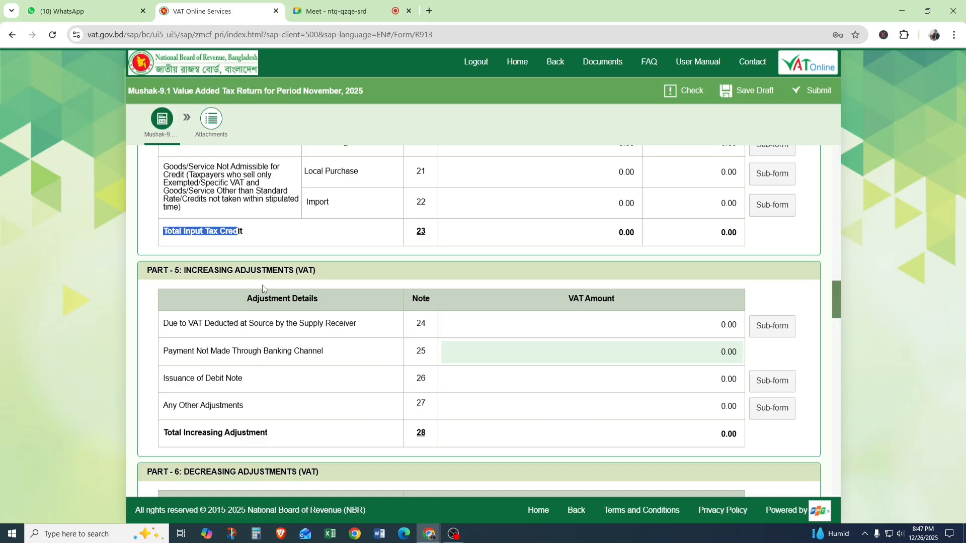
{"action": "scroll", "coordinate": [264, 284], "scroll_direction": "down", "scroll_amount": 1}
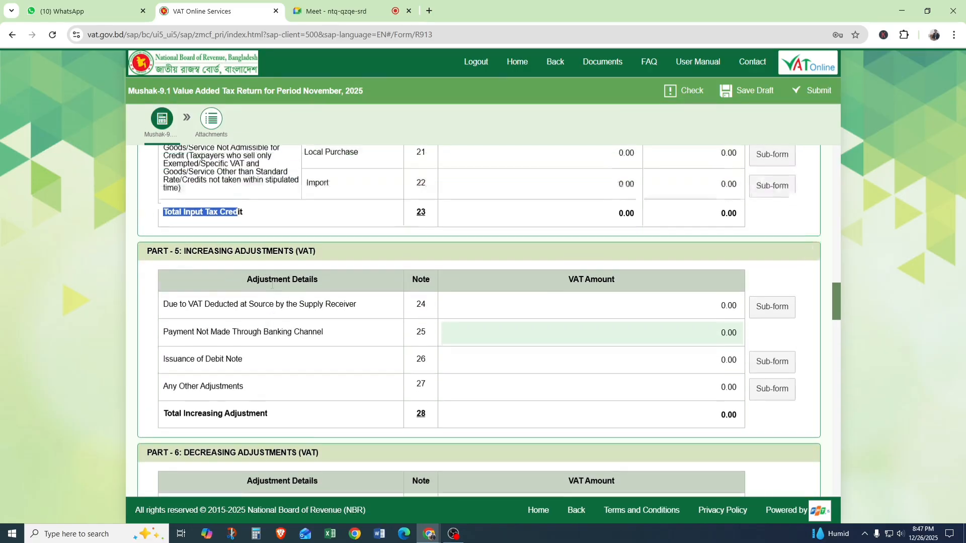
{"action": "scroll", "coordinate": [271, 285], "scroll_direction": "up", "scroll_amount": 1}
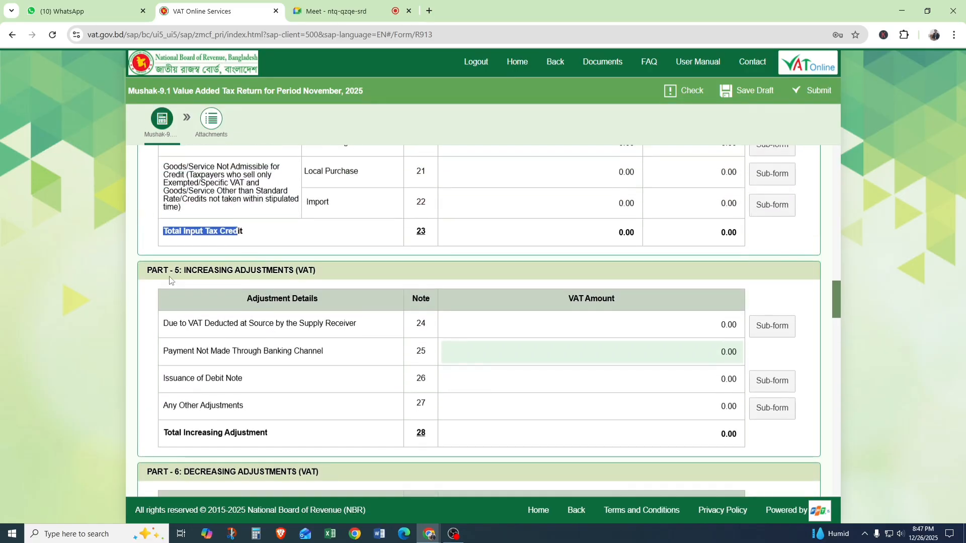
{"action": "left_click_drag", "start_coordinate": [173, 270], "coordinate": [301, 262]}
{"action": "left_click", "coordinate": [319, 270]}
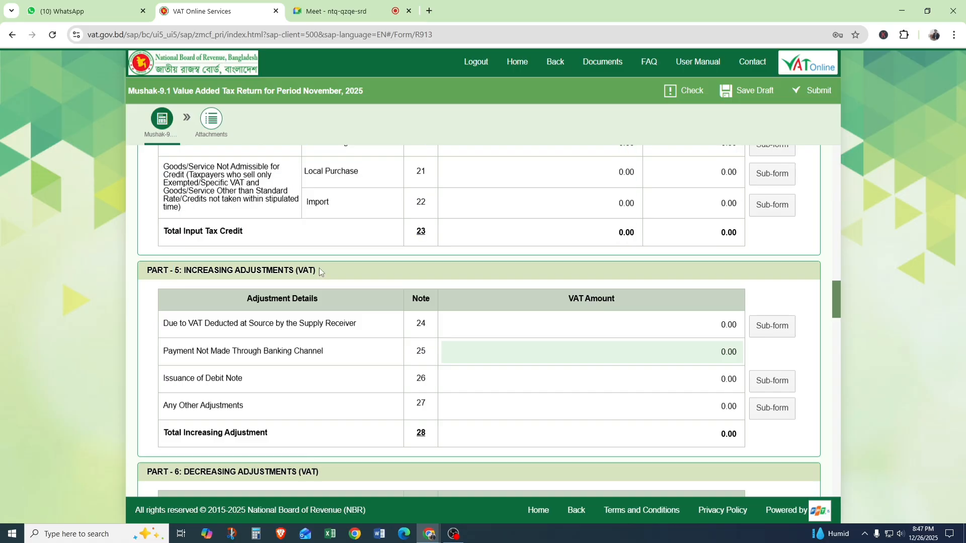
Examine the increasing adjustment row for VAT Deducted at Source by the Supply Receiver, note 24.
{"action": "scroll", "coordinate": [217, 271], "scroll_direction": "down", "scroll_amount": 1}
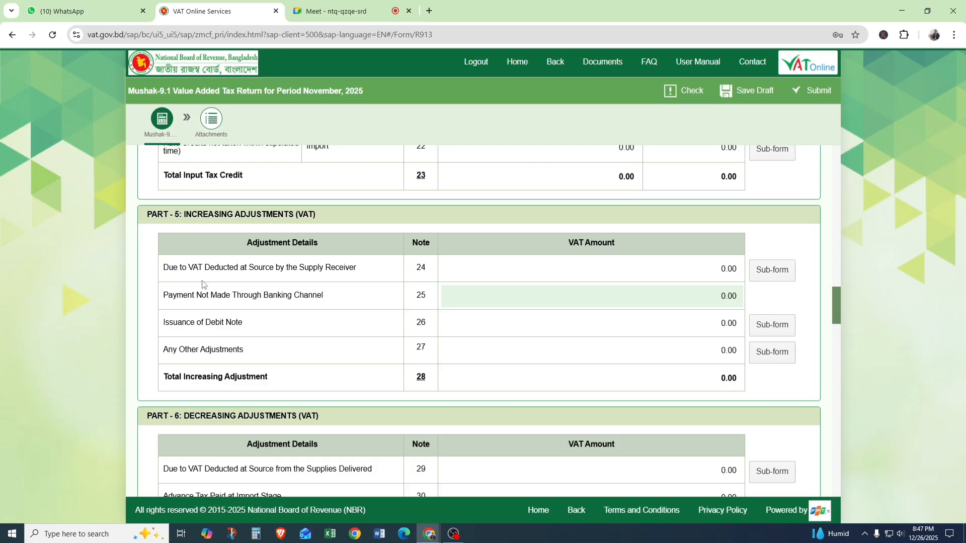
{"action": "left_click_drag", "start_coordinate": [166, 267], "coordinate": [295, 267]}
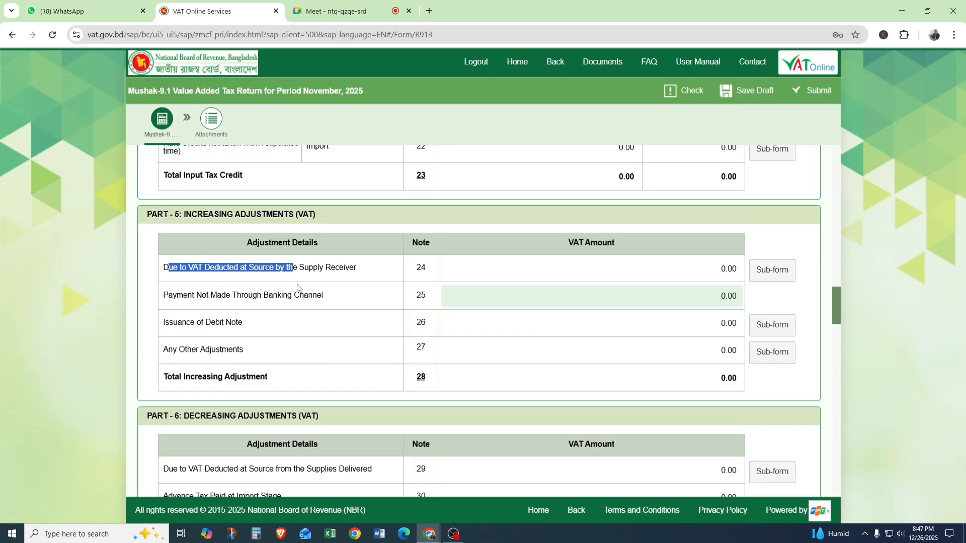
{"action": "left_click", "coordinate": [370, 273]}
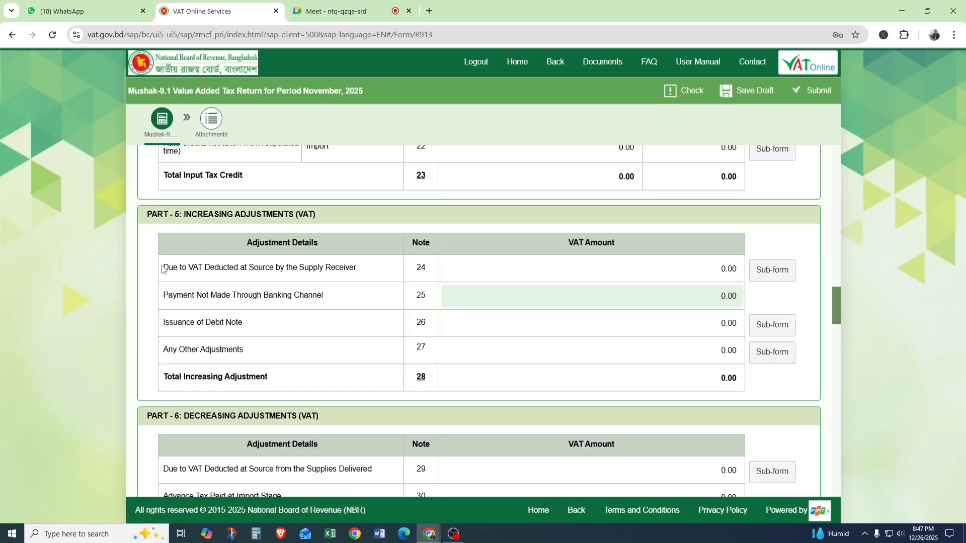
{"action": "left_click_drag", "start_coordinate": [162, 269], "coordinate": [378, 277]}
{"action": "left_click", "coordinate": [369, 273]}
{"action": "left_click_drag", "start_coordinate": [418, 266], "coordinate": [468, 267]}
Examine the Payment Not Made Through Banking Channel row in note 25 and the Issuance of Debit Note row in note 26.
{"action": "left_click", "coordinate": [198, 303]}
{"action": "left_click_drag", "start_coordinate": [162, 295], "coordinate": [265, 324]}
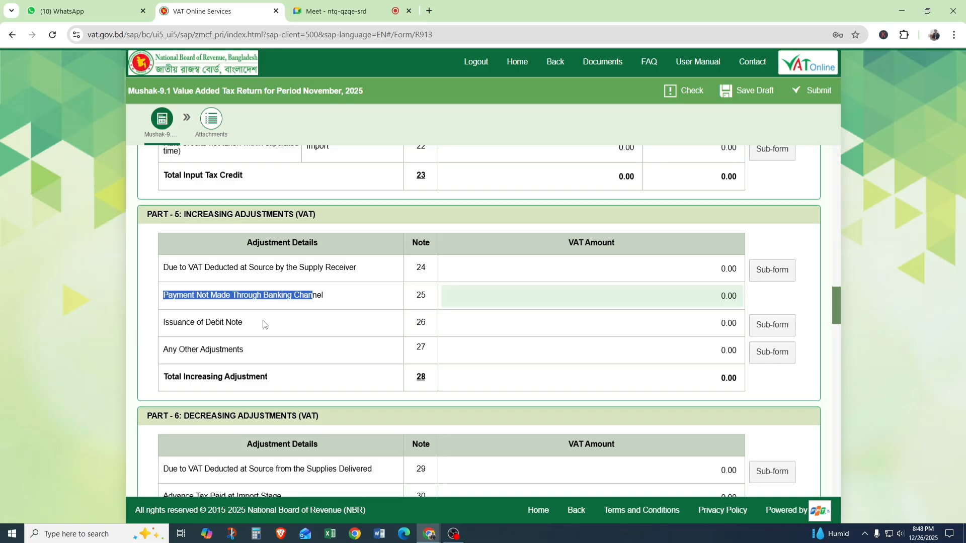
{"action": "left_click", "coordinate": [352, 296]}
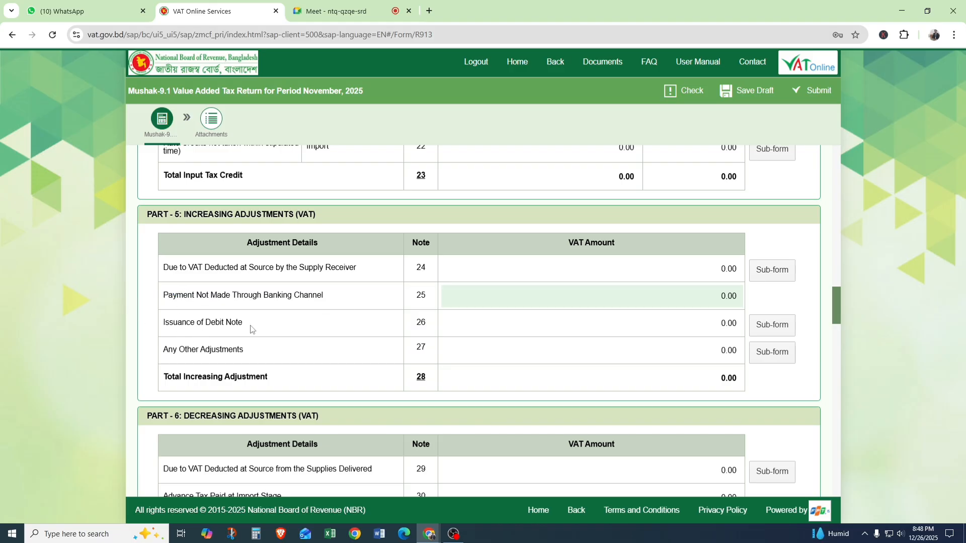
{"action": "left_click_drag", "start_coordinate": [252, 330], "coordinate": [162, 336]}
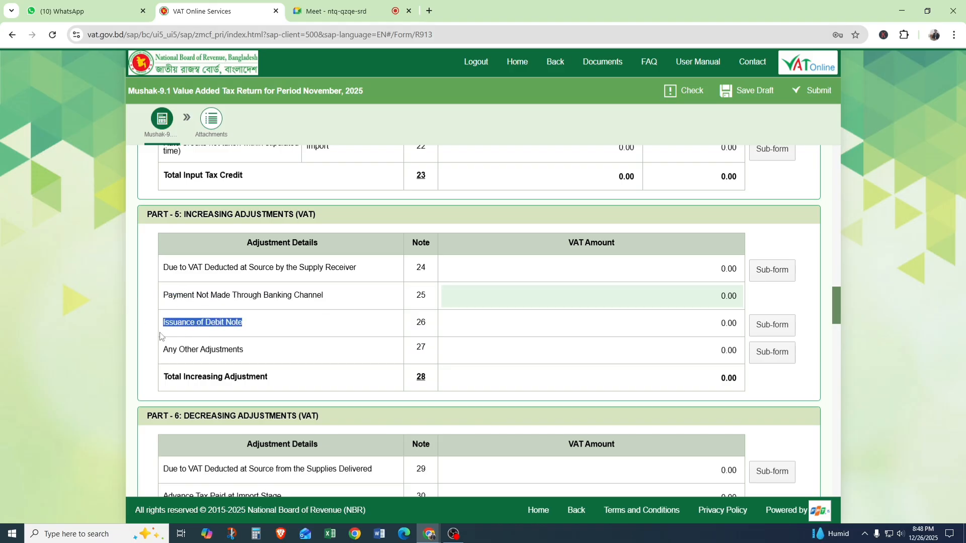
{"action": "left_click", "coordinate": [266, 322]}
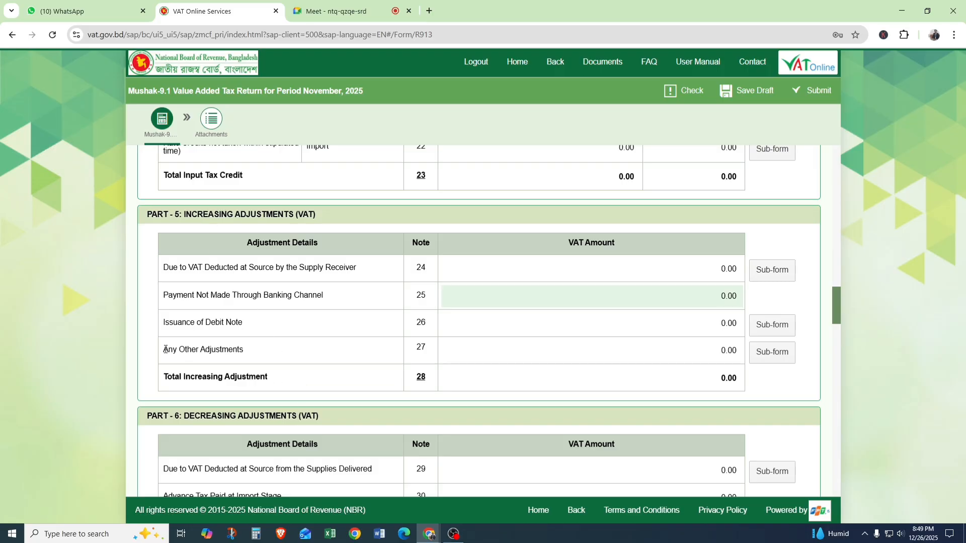
Examine the Any Other Adjustments row in note 27 and review the increasing adjustment notes 24 to 27 together.
{"action": "left_click_drag", "start_coordinate": [164, 349], "coordinate": [195, 362]}
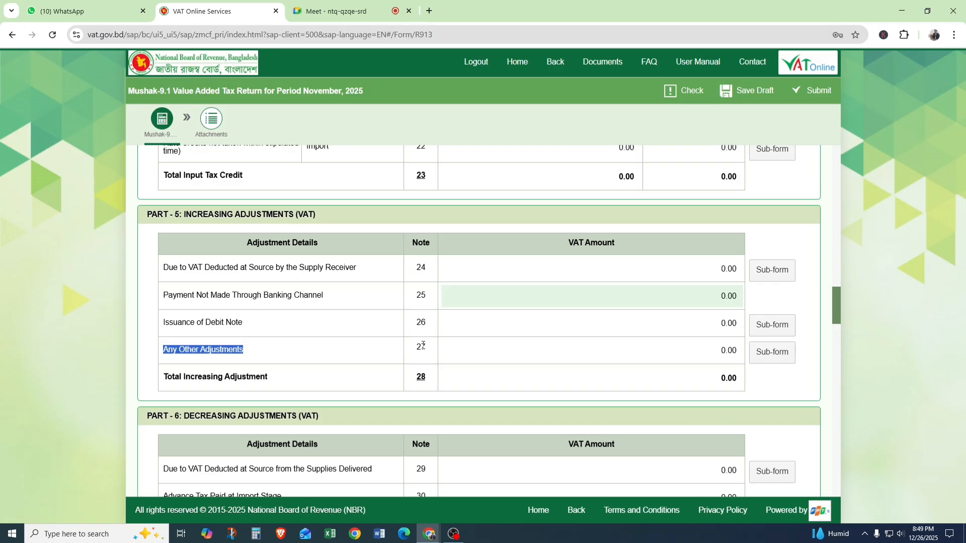
{"action": "left_click_drag", "start_coordinate": [415, 347], "coordinate": [437, 351]}
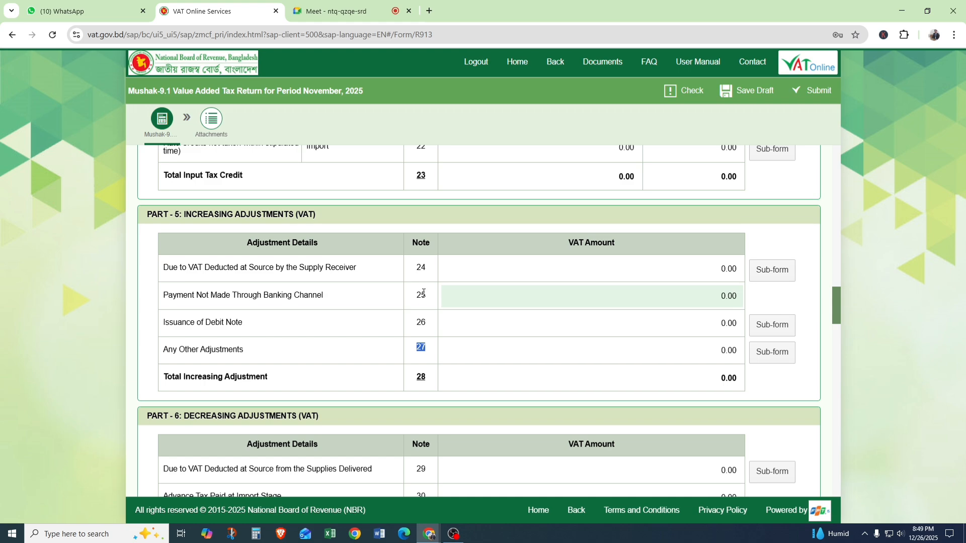
{"action": "left_click", "coordinate": [452, 347]}
{"action": "left_click_drag", "start_coordinate": [415, 262], "coordinate": [430, 348]}
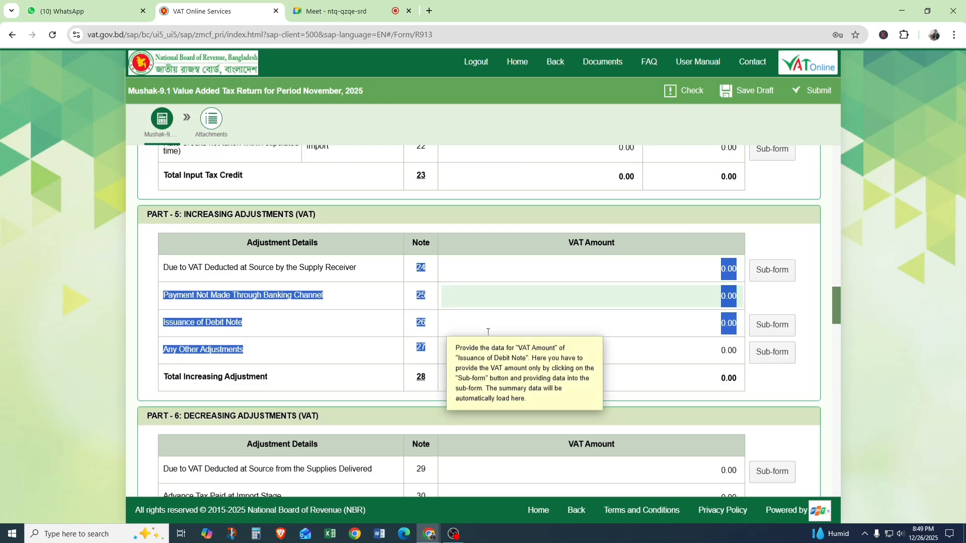
Check the participants in the Google Meet call and return to the VAT Online Services return form.
{"action": "scroll", "coordinate": [490, 327], "scroll_direction": "down", "scroll_amount": 4}
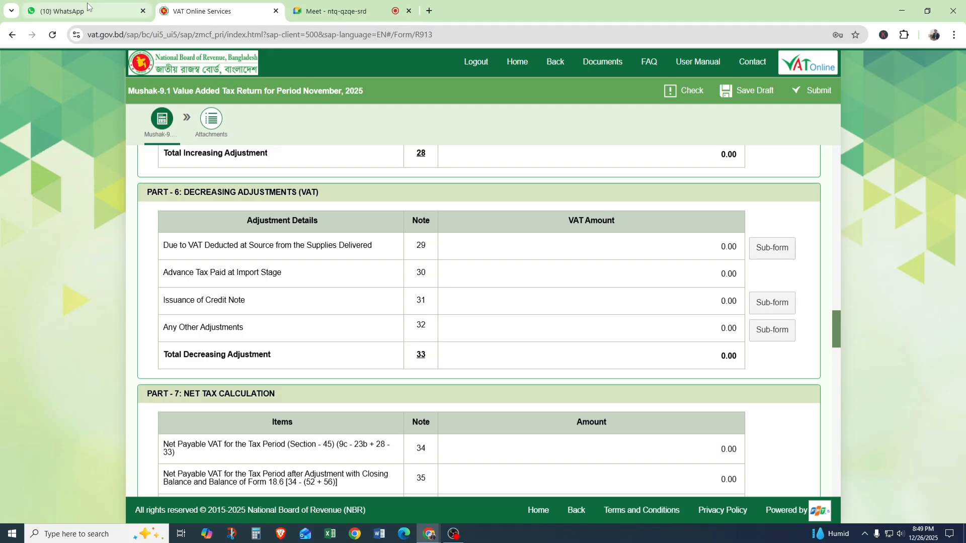
{"action": "left_click", "coordinate": [338, 11]}
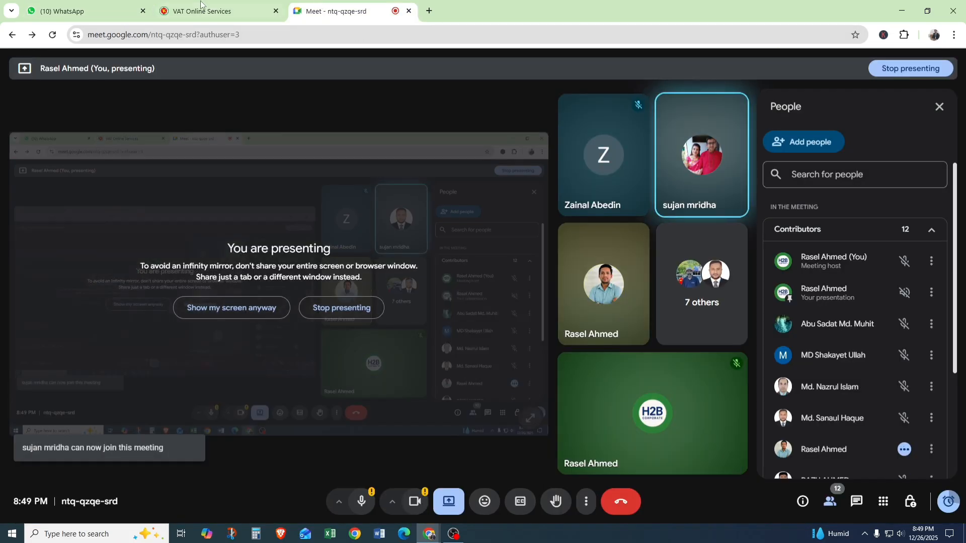
{"action": "left_click", "coordinate": [201, 6]}
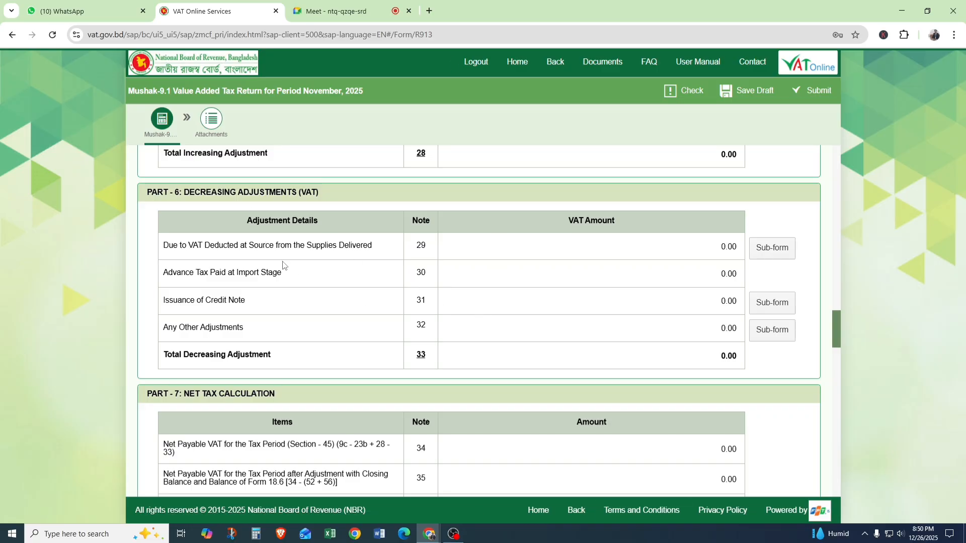
Examine the Part 6 decreasing adjustment row for VAT Deducted at Source from the Supplies Delivered, note 29.
{"action": "left_click_drag", "start_coordinate": [168, 245], "coordinate": [374, 251]}
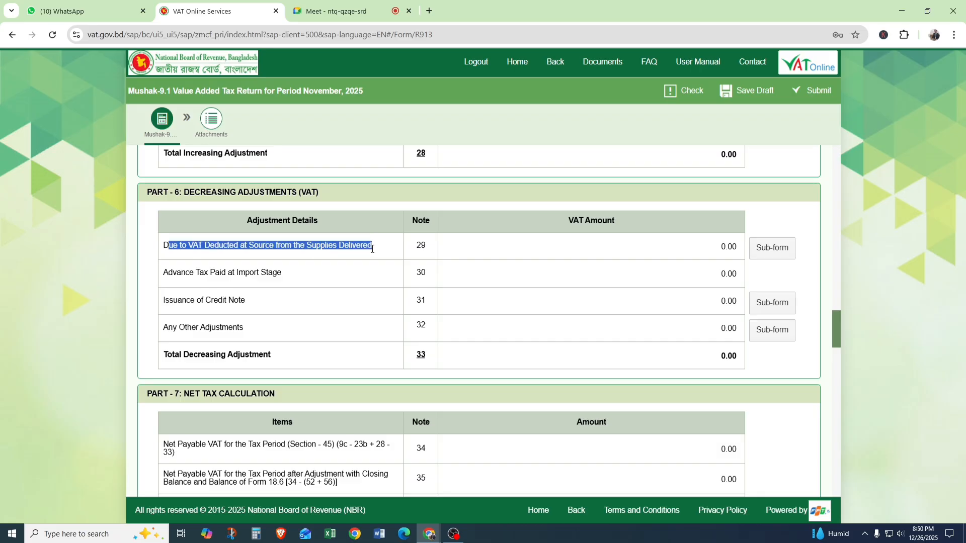
{"action": "left_click", "coordinate": [170, 245]}
{"action": "left_click_drag", "start_coordinate": [163, 246], "coordinate": [380, 249]}
{"action": "double_click", "coordinate": [420, 245]}
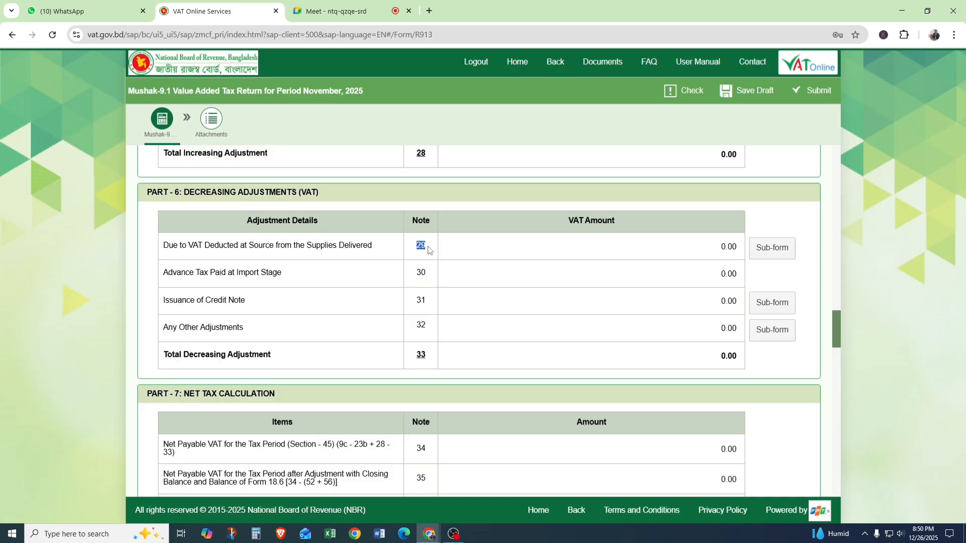
{"action": "left_click", "coordinate": [413, 249]}
{"action": "left_click_drag", "start_coordinate": [413, 249], "coordinate": [425, 247]}
{"action": "left_click", "coordinate": [432, 262]}
Examine the Advance Tax Paid at Import Stage row among the decreasing adjustments, note 30.
{"action": "left_click_drag", "start_coordinate": [164, 276], "coordinate": [299, 274]}
{"action": "left_click_drag", "start_coordinate": [416, 274], "coordinate": [432, 275]}
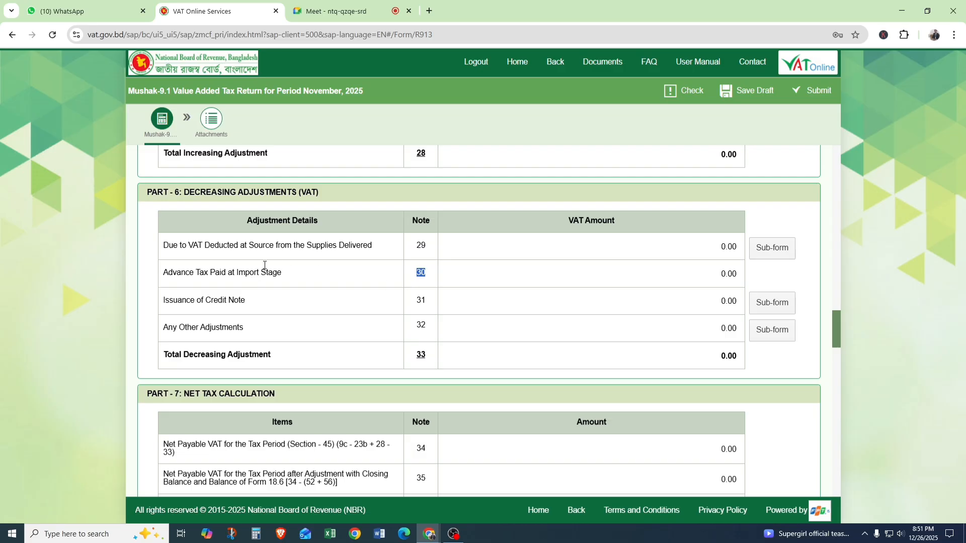
{"action": "left_click", "coordinate": [163, 274]}
{"action": "left_click_drag", "start_coordinate": [164, 274], "coordinate": [251, 285]}
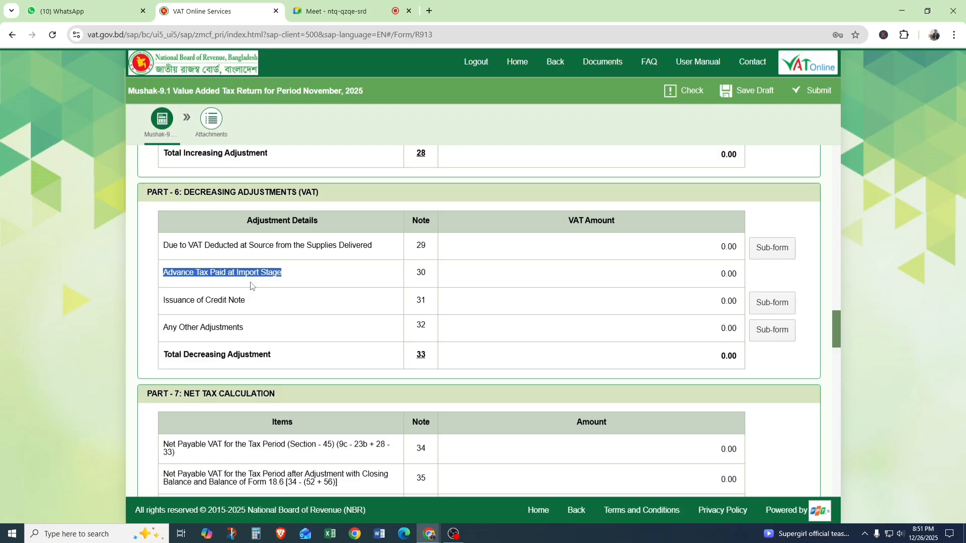
{"action": "left_click", "coordinate": [302, 275]}
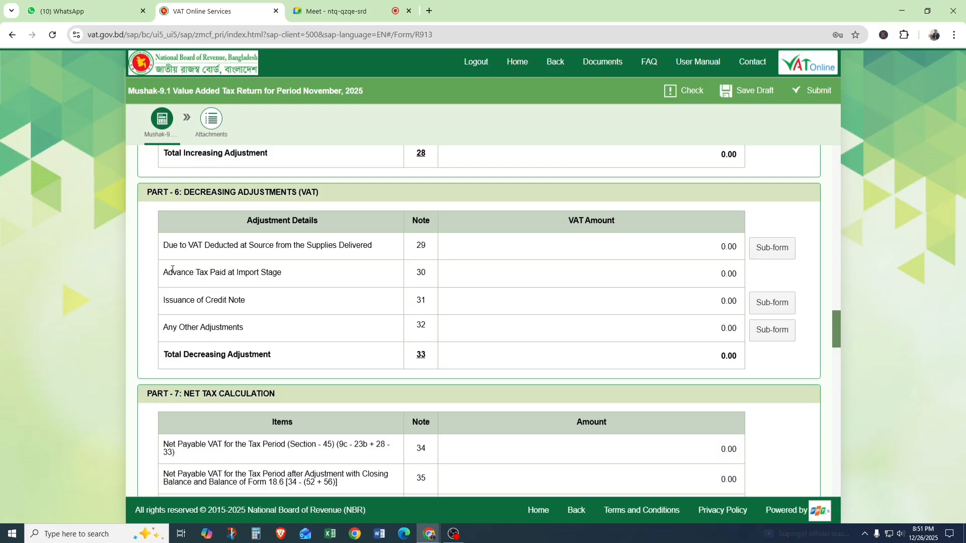
{"action": "left_click_drag", "start_coordinate": [168, 273], "coordinate": [259, 273]}
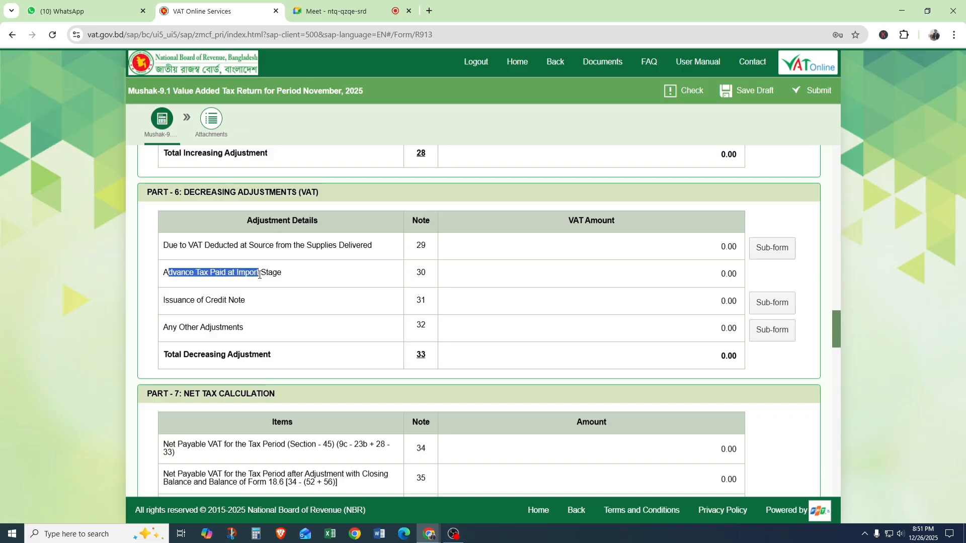
{"action": "left_click_drag", "start_coordinate": [418, 273], "coordinate": [431, 277]}
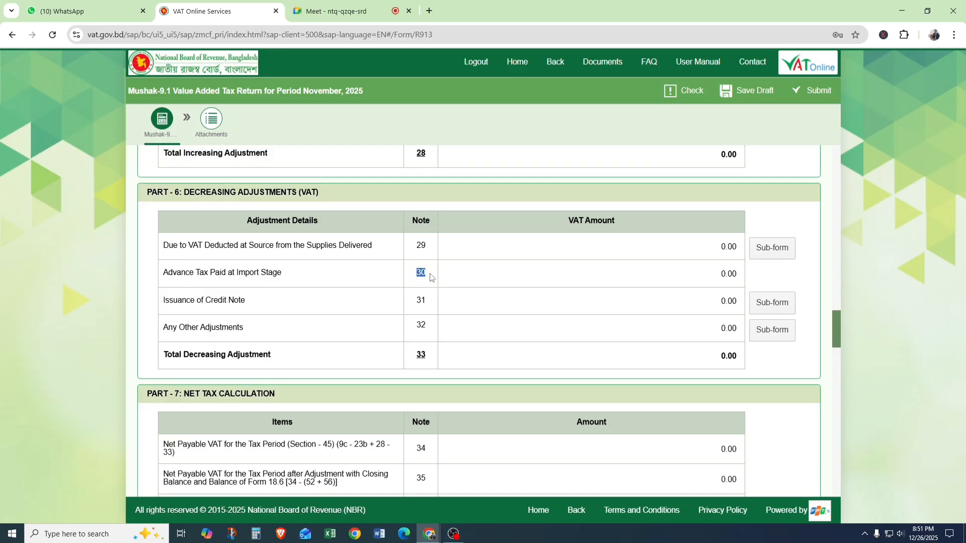
{"action": "left_click", "coordinate": [487, 290]}
Examine the decreasing adjustment rows for Issuance of Credit Note in note 31 and Any Other Adjustments in note 32.
{"action": "left_click_drag", "start_coordinate": [172, 301], "coordinate": [245, 302]}
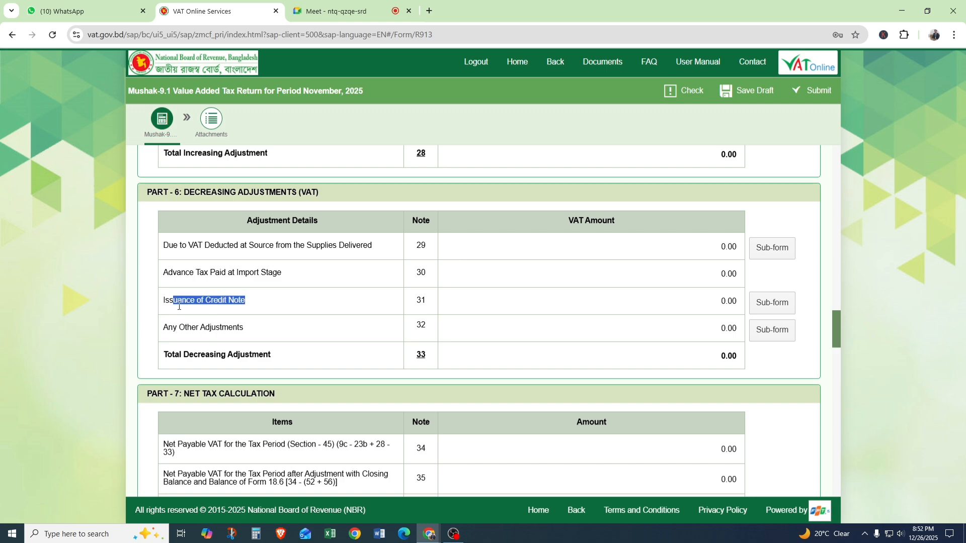
{"action": "left_click_drag", "start_coordinate": [163, 301], "coordinate": [272, 307]}
{"action": "scroll", "coordinate": [416, 304], "scroll_direction": "down", "scroll_amount": 1}
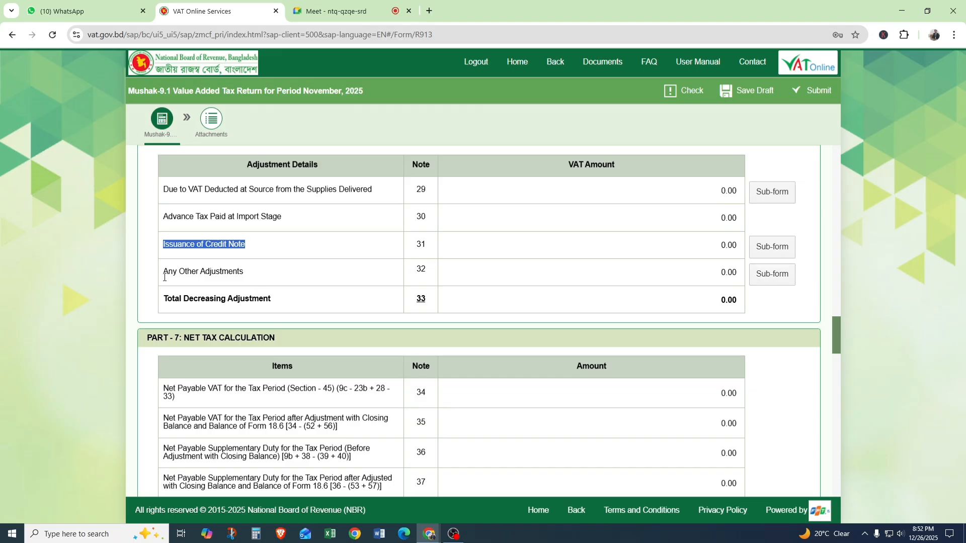
{"action": "left_click_drag", "start_coordinate": [164, 272], "coordinate": [261, 271]}
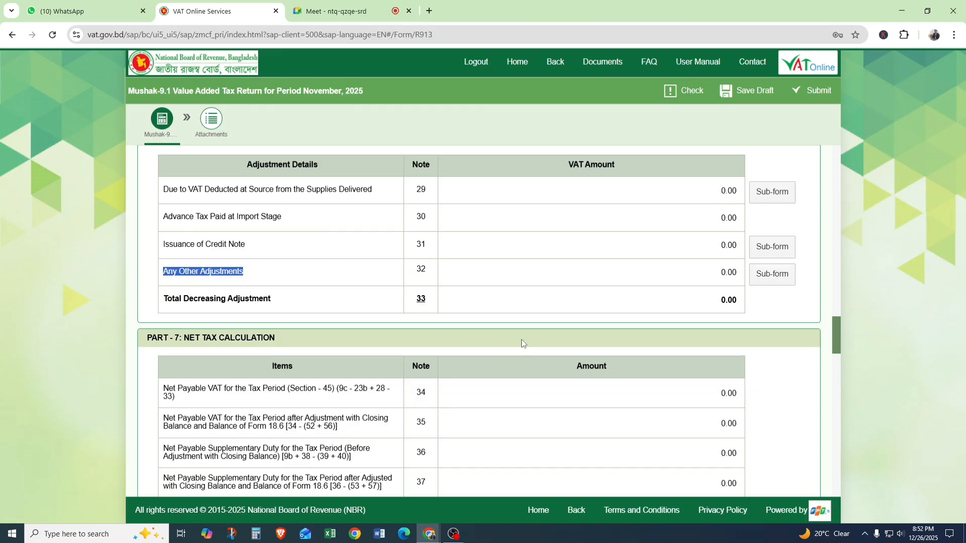
{"action": "mouse_move", "coordinate": [470, 235]}
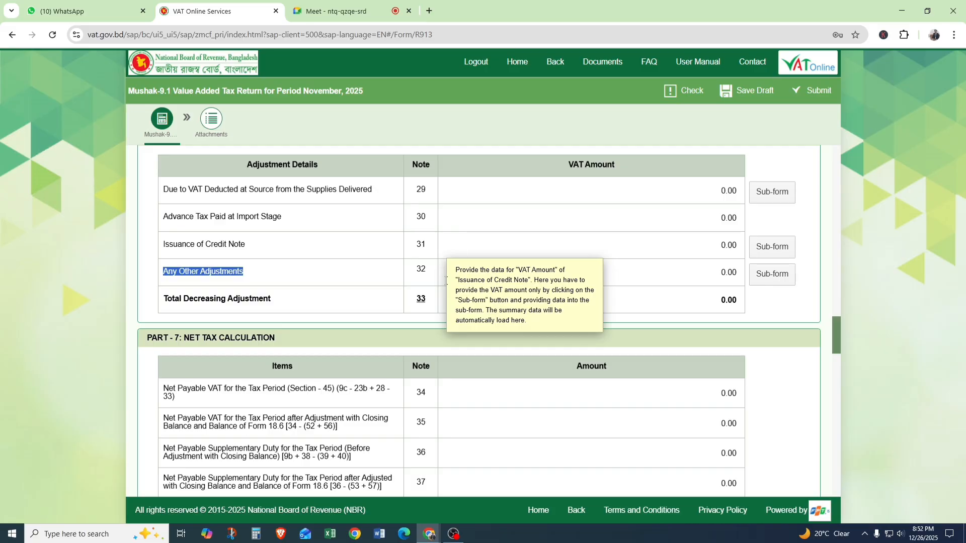
{"action": "scroll", "coordinate": [435, 303], "scroll_direction": "down", "scroll_amount": 1}
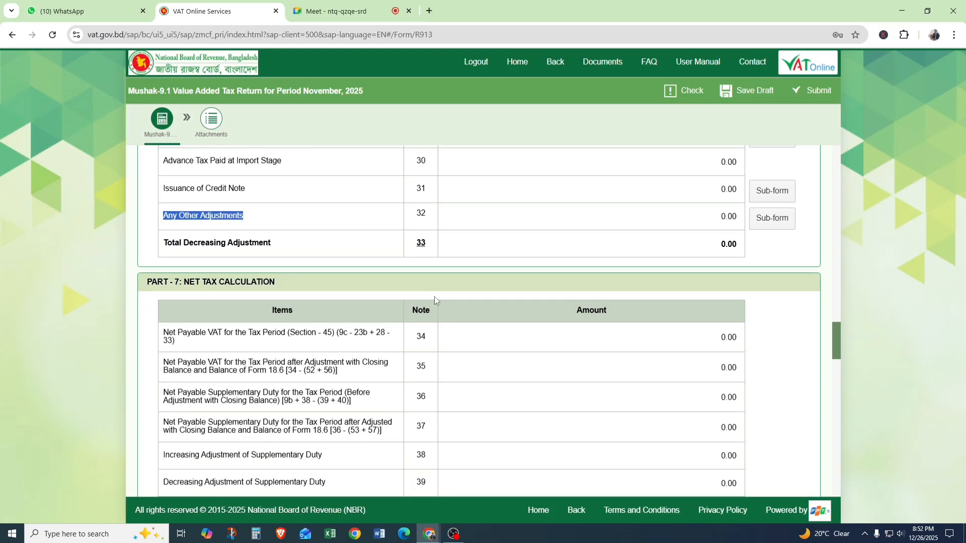
Examine the Part 7 row for Net Payable VAT for the Tax Period, note 34, including its formula and amount.
{"action": "scroll", "coordinate": [434, 298], "scroll_direction": "down", "scroll_amount": 2}
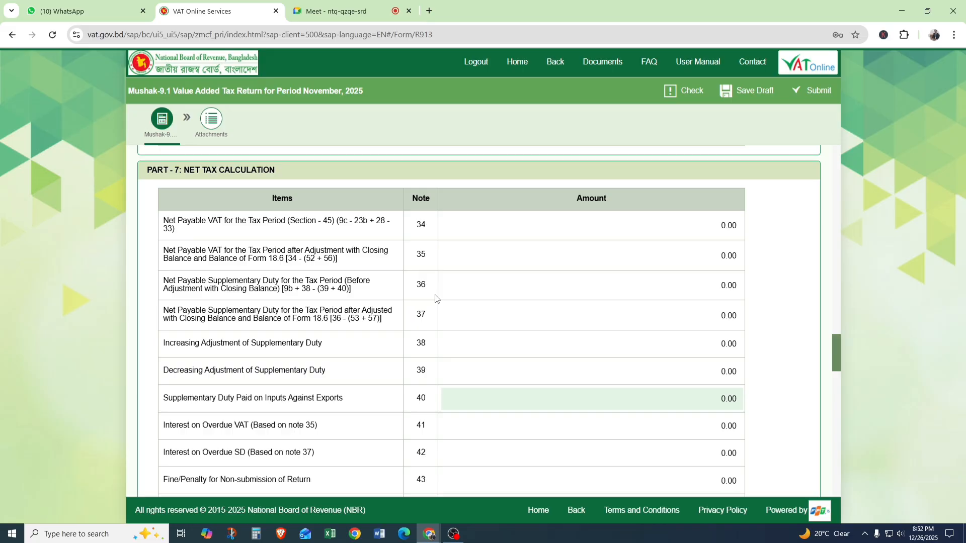
{"action": "triple_click", "coordinate": [162, 221]}
{"action": "double_click", "coordinate": [424, 225]}
{"action": "left_click_drag", "start_coordinate": [164, 221], "coordinate": [193, 233]}
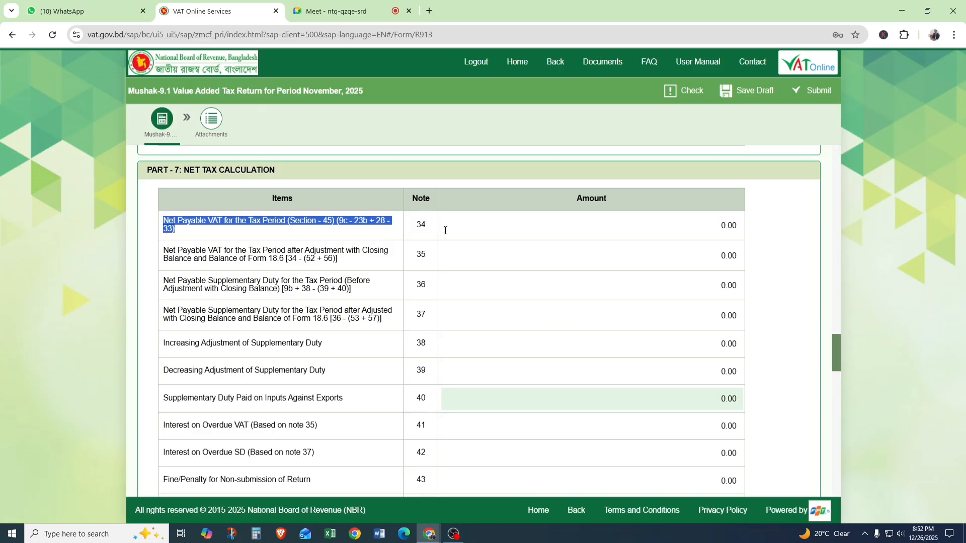
{"action": "left_click_drag", "start_coordinate": [410, 229], "coordinate": [436, 225]}
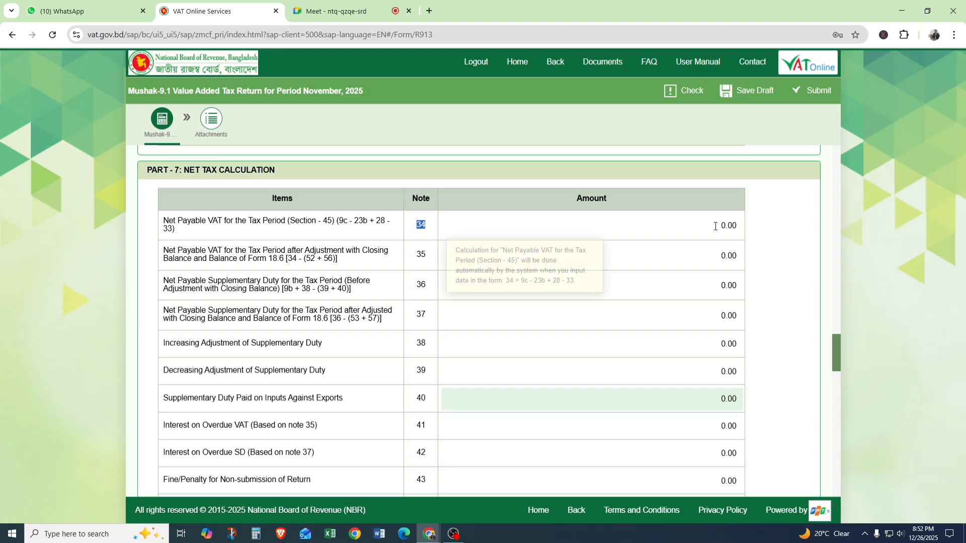
{"action": "left_click_drag", "start_coordinate": [719, 225], "coordinate": [748, 230]}
Examine the note 35 row for Net Payable VAT after Adjustment with Closing Balance and its formula [34 - (52 + 56)].
{"action": "left_click", "coordinate": [159, 255]}
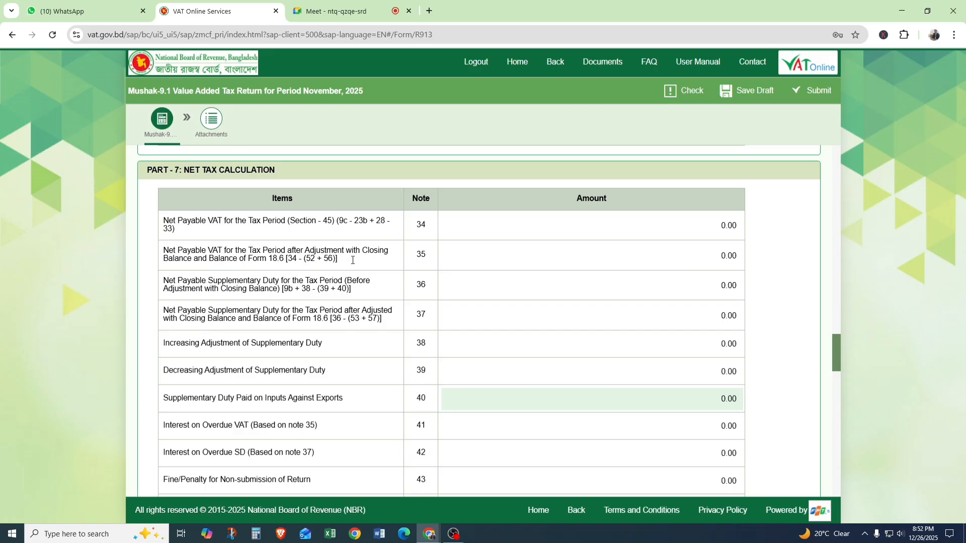
{"action": "left_click_drag", "start_coordinate": [353, 260], "coordinate": [166, 253]}
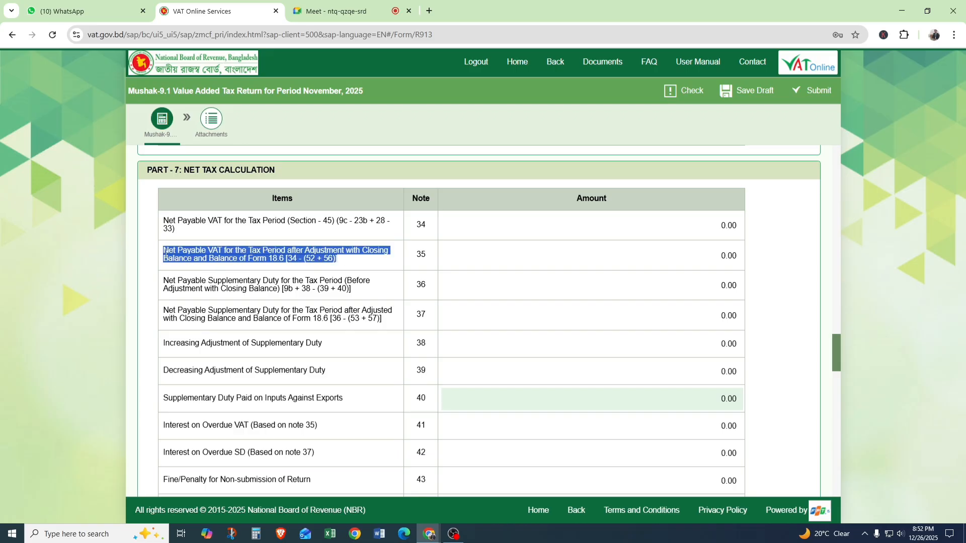
{"action": "left_click", "coordinate": [206, 253]}
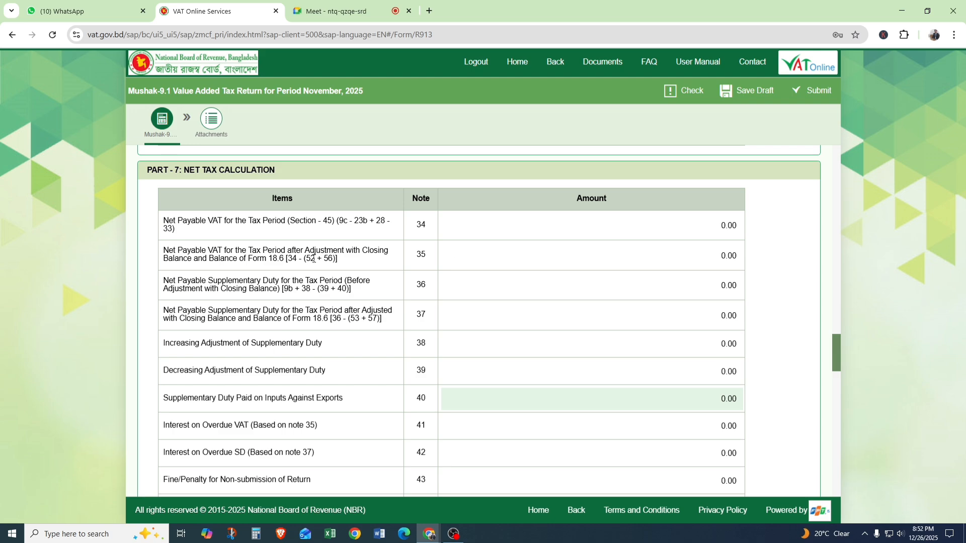
{"action": "left_click_drag", "start_coordinate": [300, 263], "coordinate": [286, 260]}
{"action": "left_click", "coordinate": [318, 260]}
Look up Closing Balance of Last Tax Period (VAT), note 52, and return to the note 35 formula.
{"action": "scroll", "coordinate": [372, 265], "scroll_direction": "down", "scroll_amount": 5}
{"action": "scroll", "coordinate": [372, 264], "scroll_direction": "down", "scroll_amount": 1}
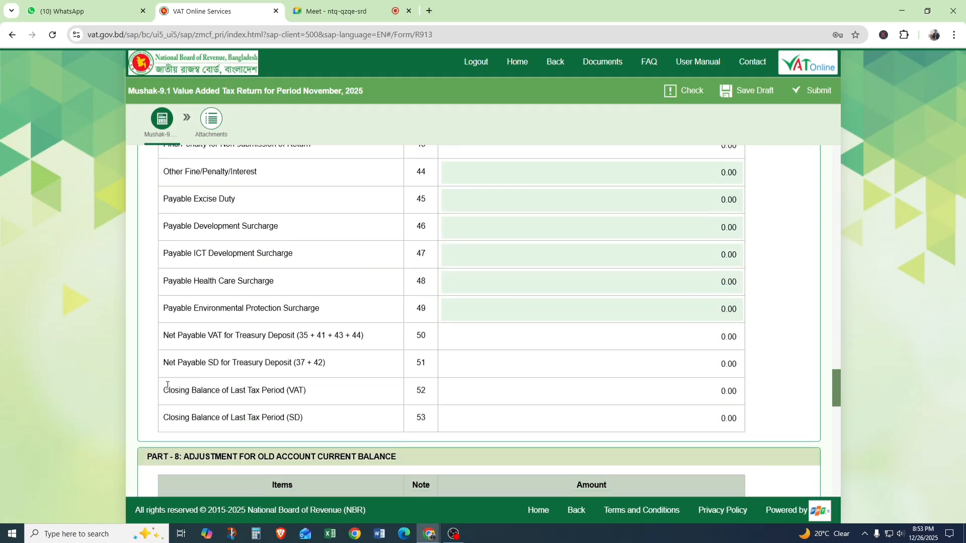
{"action": "left_click_drag", "start_coordinate": [168, 390], "coordinate": [257, 393]}
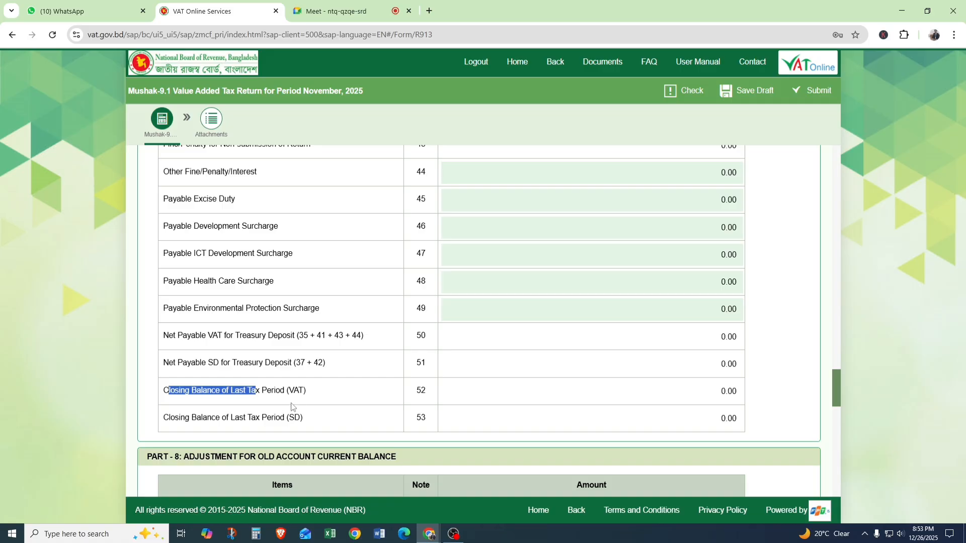
{"action": "left_click", "coordinate": [327, 384]}
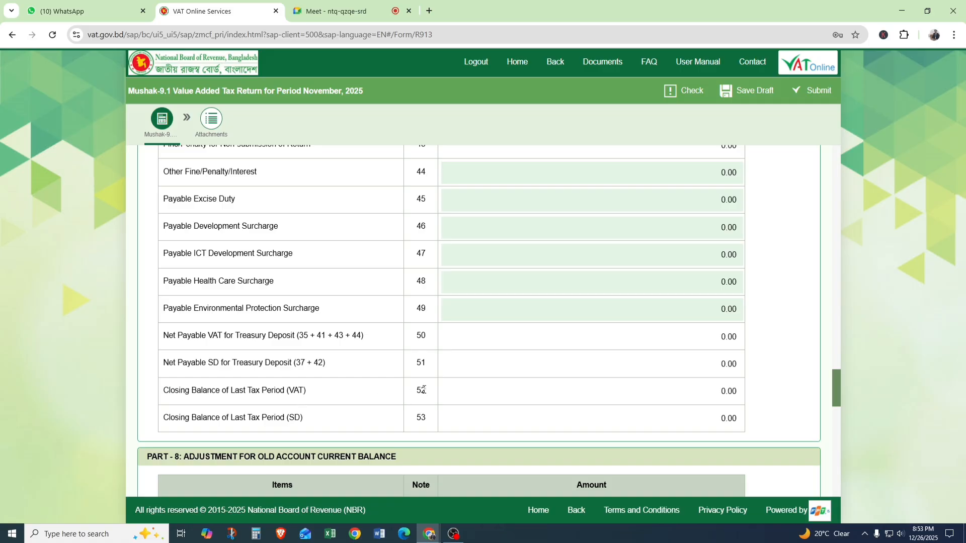
{"action": "left_click_drag", "start_coordinate": [416, 393], "coordinate": [431, 393]}
{"action": "scroll", "coordinate": [282, 369], "scroll_direction": "up", "scroll_amount": 1}
{"action": "scroll", "coordinate": [282, 369], "scroll_direction": "up", "scroll_amount": 4}
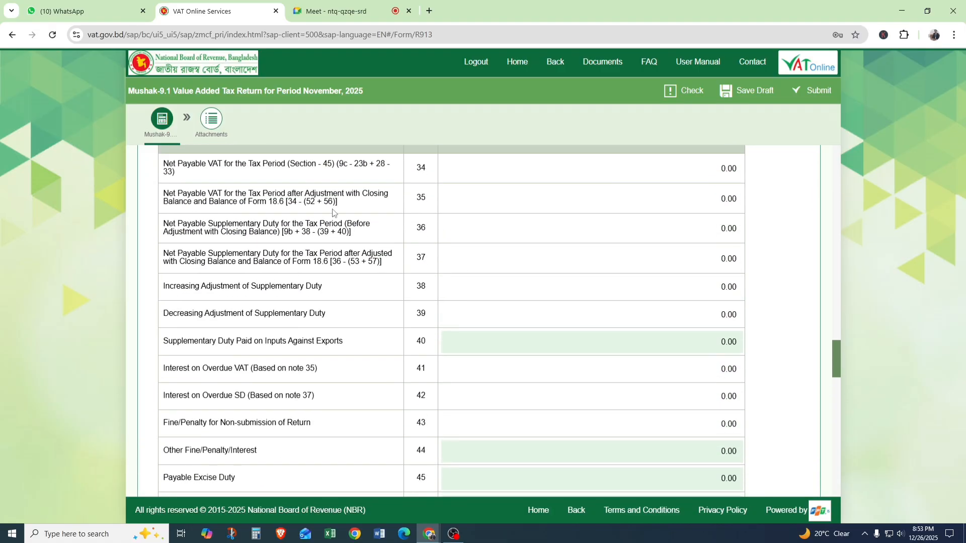
Examine the Part 8 row for Decreasing Adjustment for Note 54 (up to 30% of Note 34), note 56.
{"action": "scroll", "coordinate": [322, 242], "scroll_direction": "down", "scroll_amount": 6}
{"action": "scroll", "coordinate": [352, 263], "scroll_direction": "down", "scroll_amount": 3}
{"action": "scroll", "coordinate": [354, 264], "scroll_direction": "down", "scroll_amount": 1}
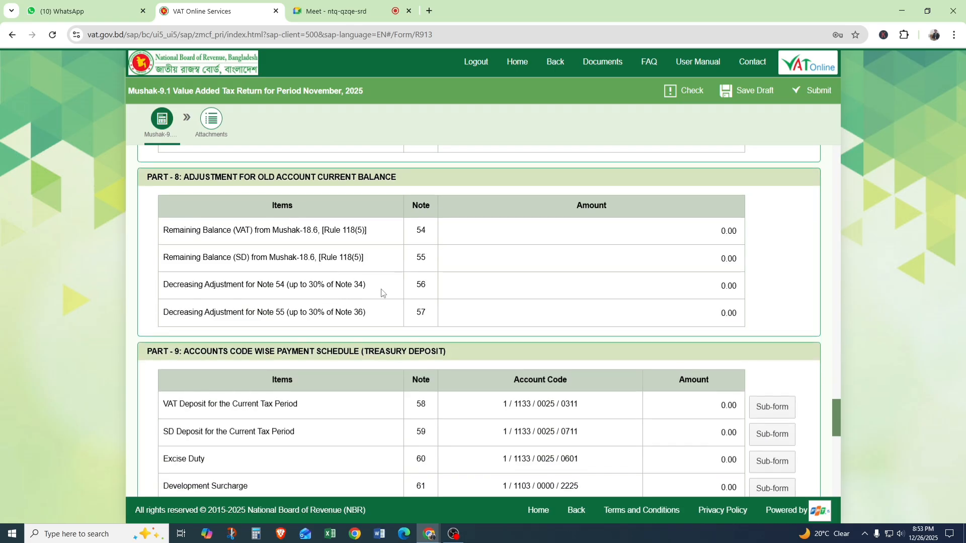
{"action": "left_click_drag", "start_coordinate": [372, 290], "coordinate": [164, 285]}
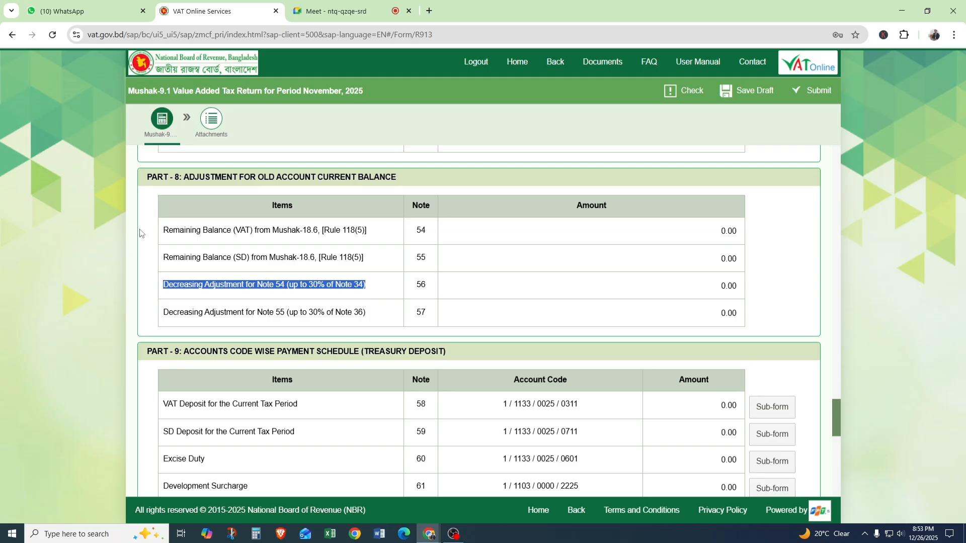
{"action": "left_click", "coordinate": [313, 275]}
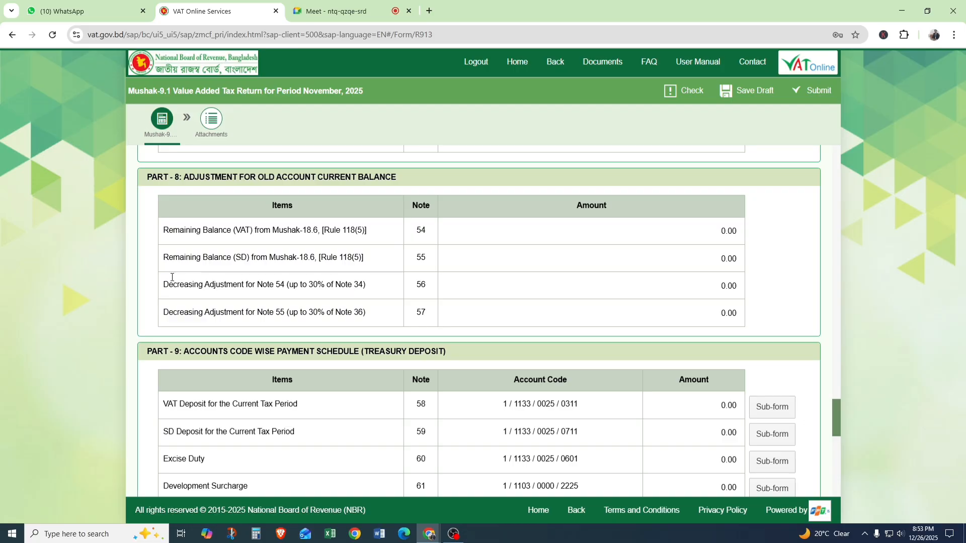
{"action": "left_click_drag", "start_coordinate": [163, 284], "coordinate": [345, 298]}
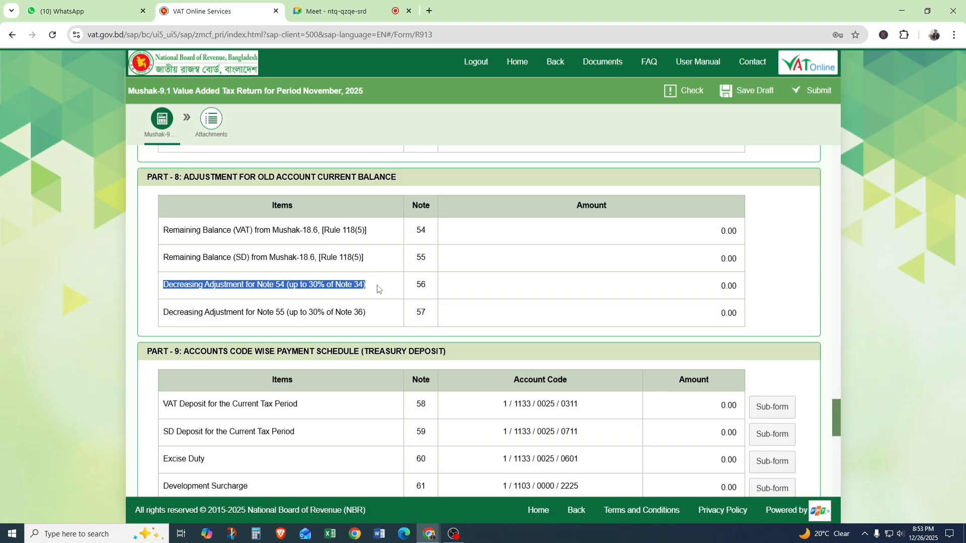
{"action": "left_click", "coordinate": [316, 282]}
Return to the Part 7 net tax calculation and recheck the note 35 row.
{"action": "scroll", "coordinate": [316, 284], "scroll_direction": "up", "scroll_amount": 5}
{"action": "scroll", "coordinate": [316, 284], "scroll_direction": "up", "scroll_amount": 7}
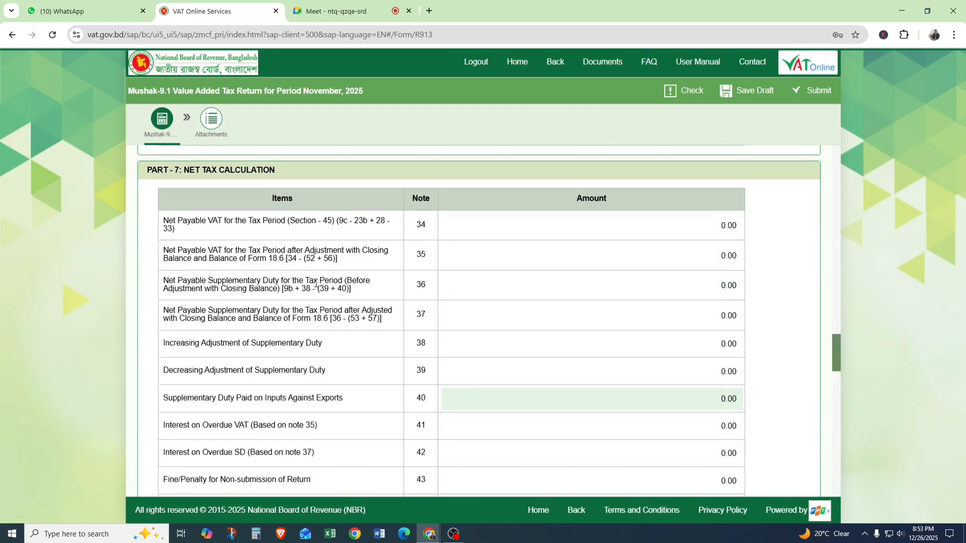
{"action": "scroll", "coordinate": [310, 271], "scroll_direction": "down", "scroll_amount": 1}
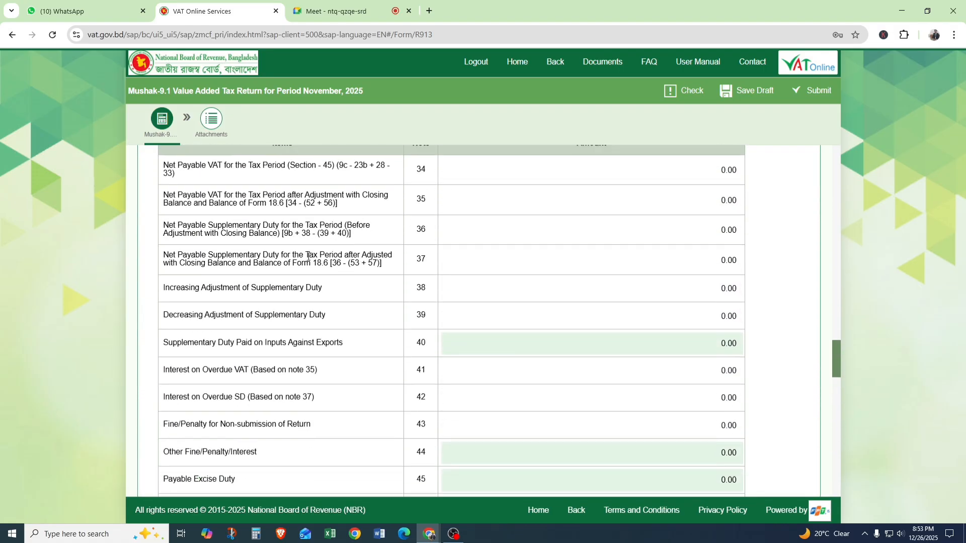
{"action": "left_click_drag", "start_coordinate": [423, 198], "coordinate": [430, 202]}
{"action": "double_click", "coordinate": [426, 200]}
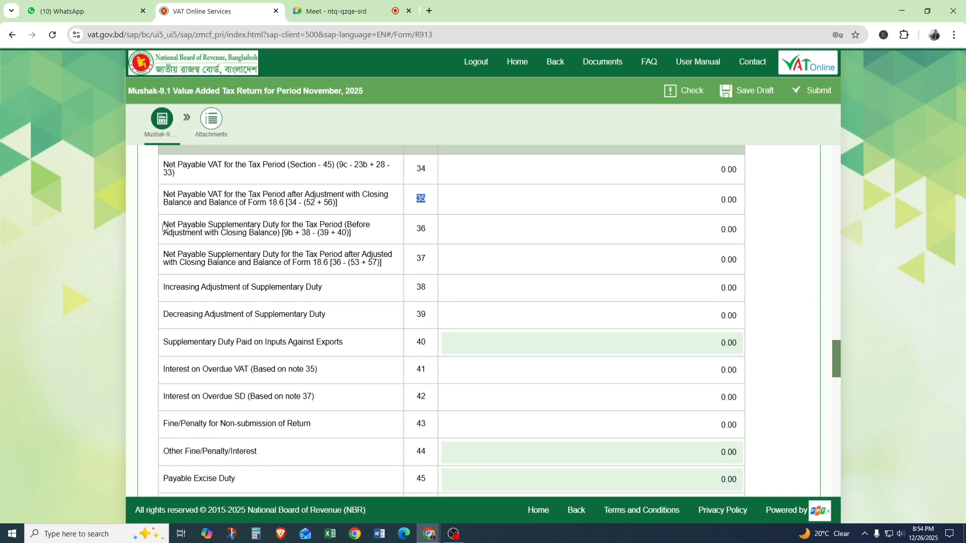
Examine the Net Payable Supplementary Duty rows before and after adjustment with closing balance, notes 36 and 37.
{"action": "left_click_drag", "start_coordinate": [162, 228], "coordinate": [358, 235]}
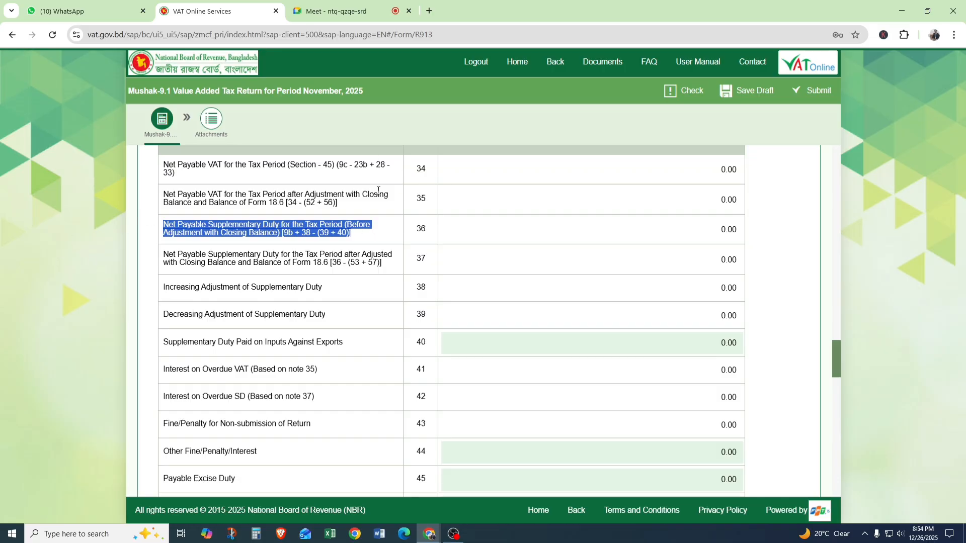
{"action": "left_click", "coordinate": [357, 235]}
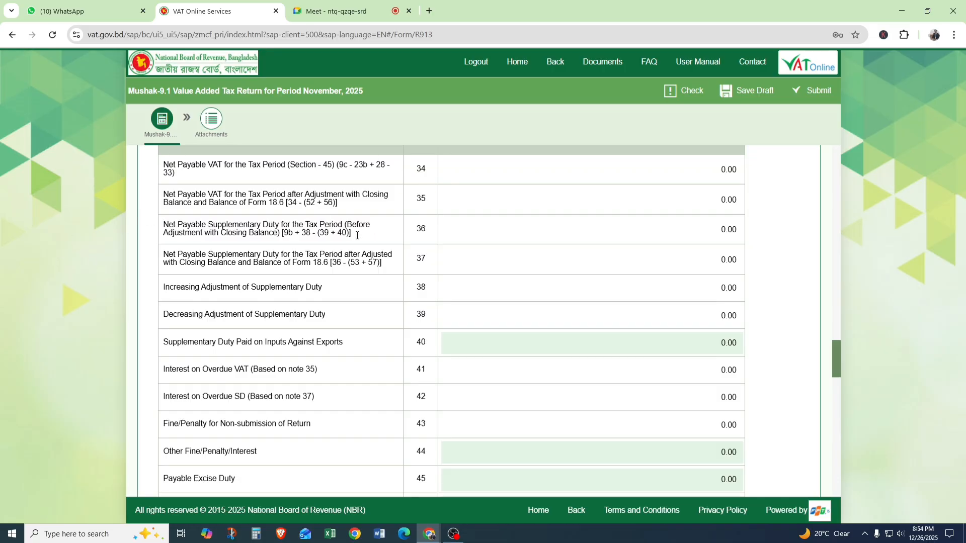
{"action": "left_click_drag", "start_coordinate": [720, 230], "coordinate": [733, 233]}
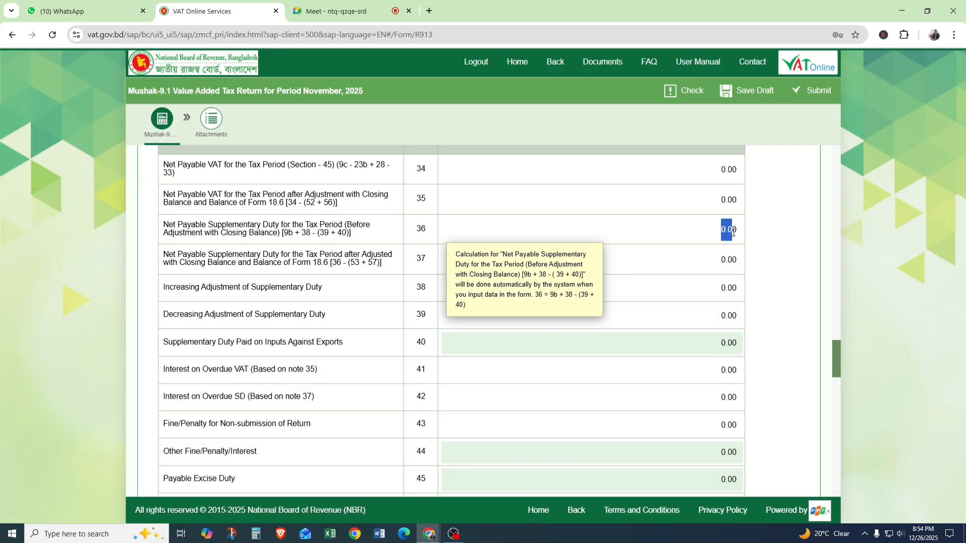
{"action": "left_click_drag", "start_coordinate": [162, 223], "coordinate": [378, 268]}
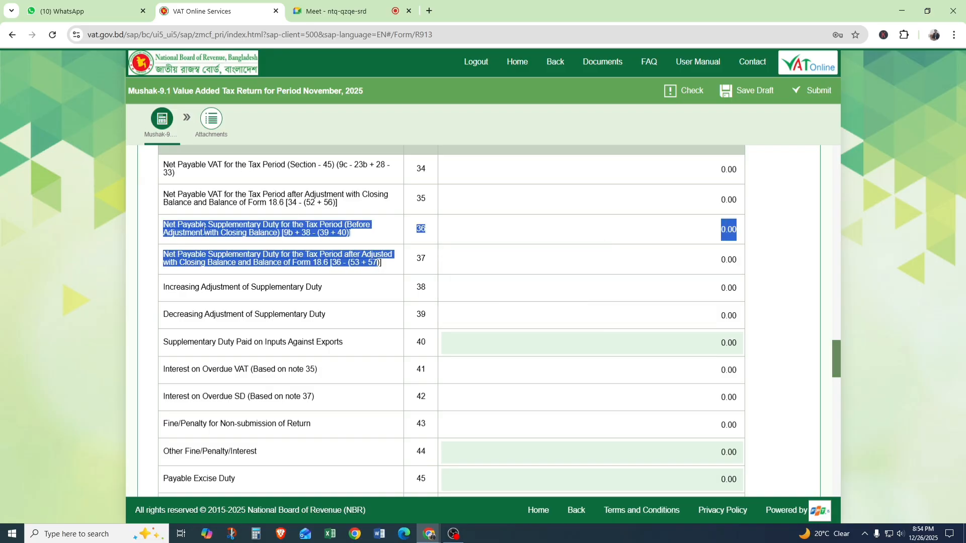
{"action": "left_click", "coordinate": [207, 245]}
Review the supplementary duty rows from note 36 to note 40, including increasing and decreasing adjustments and duty paid on inputs against exports.
{"action": "scroll", "coordinate": [475, 179], "scroll_direction": "down", "scroll_amount": 1}
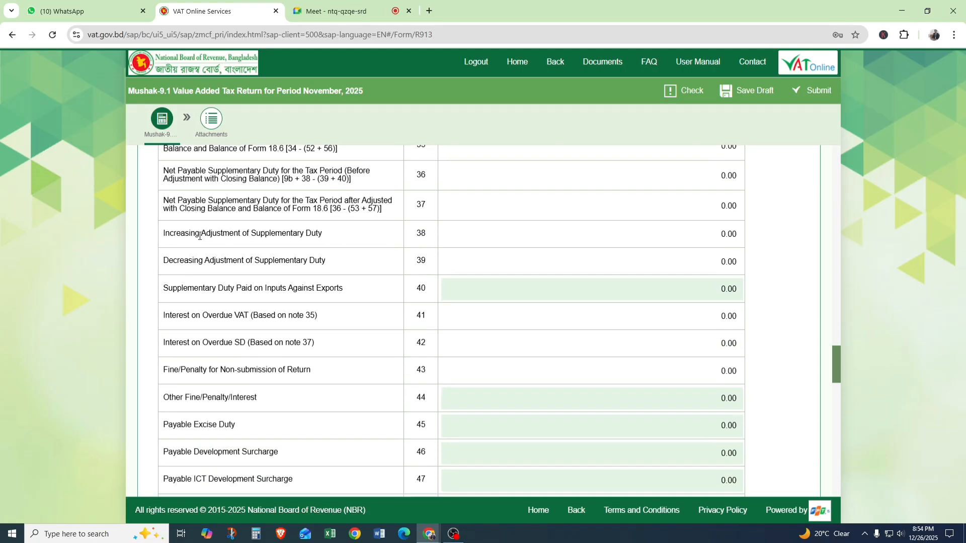
{"action": "mouse_move", "coordinate": [461, 206]}
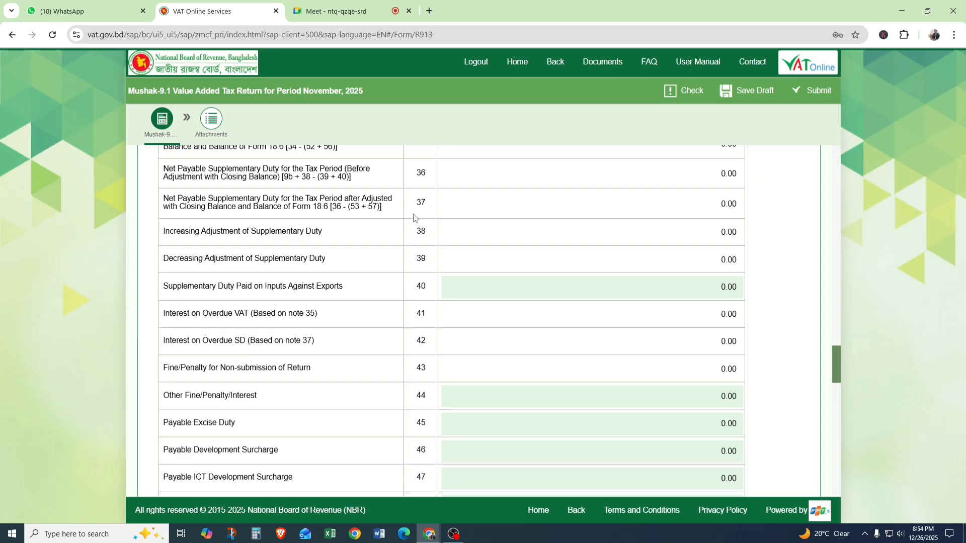
{"action": "double_click", "coordinate": [420, 174]}
{"action": "left_click_drag", "start_coordinate": [417, 285], "coordinate": [424, 200]}
{"action": "scroll", "coordinate": [425, 232], "scroll_direction": "down", "scroll_amount": 1}
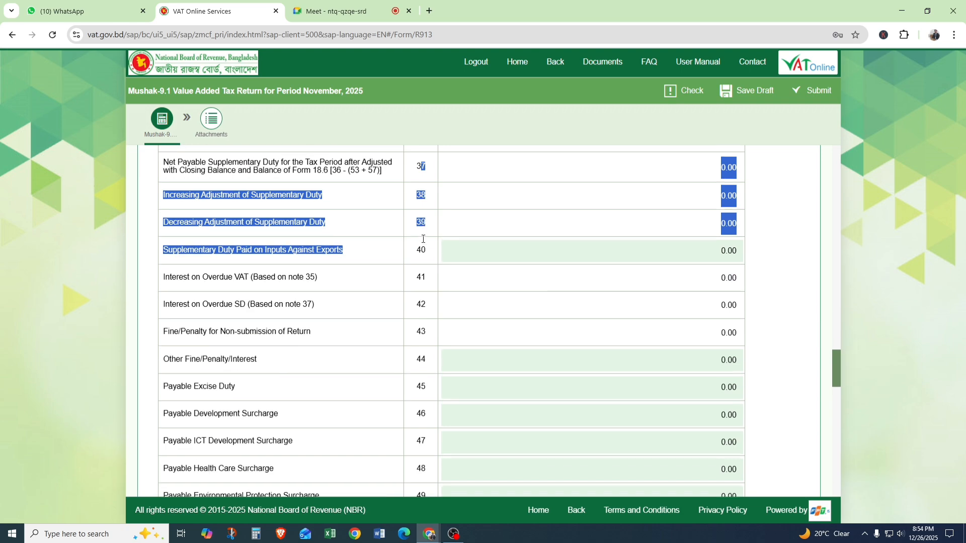
{"action": "left_click", "coordinate": [427, 230]}
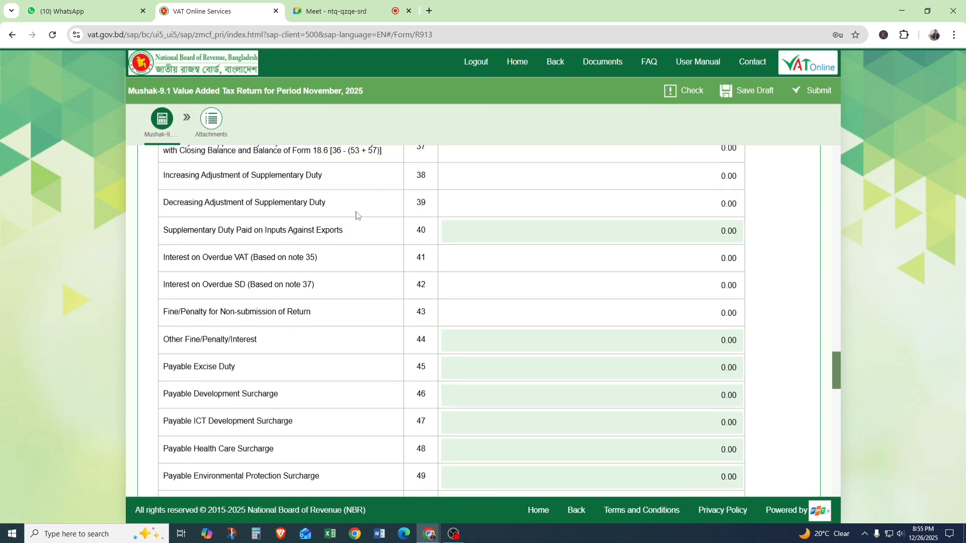
Examine the Interest on Overdue VAT and Interest on Overdue SD rows, notes 41 and 42.
{"action": "scroll", "coordinate": [202, 276], "scroll_direction": "down", "scroll_amount": 1}
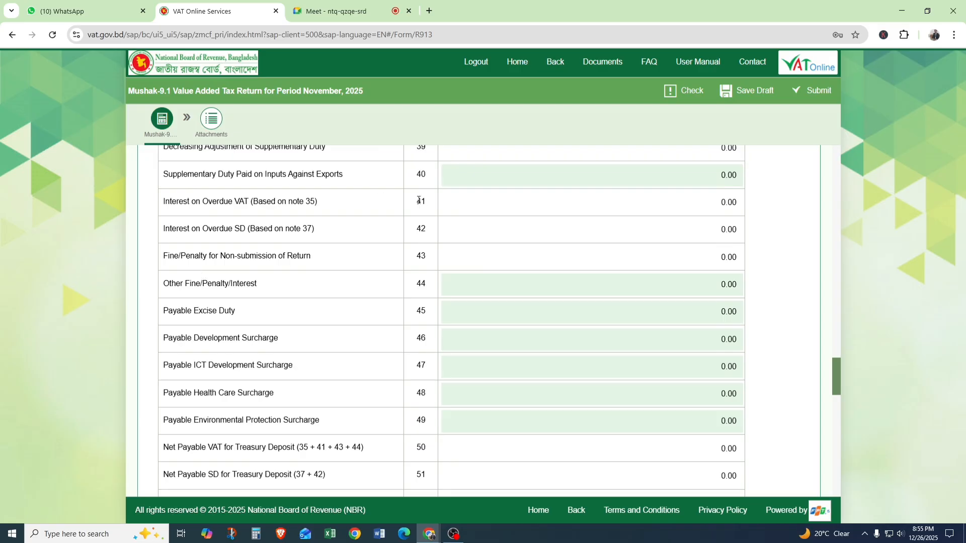
{"action": "left_click_drag", "start_coordinate": [419, 201], "coordinate": [431, 248]}
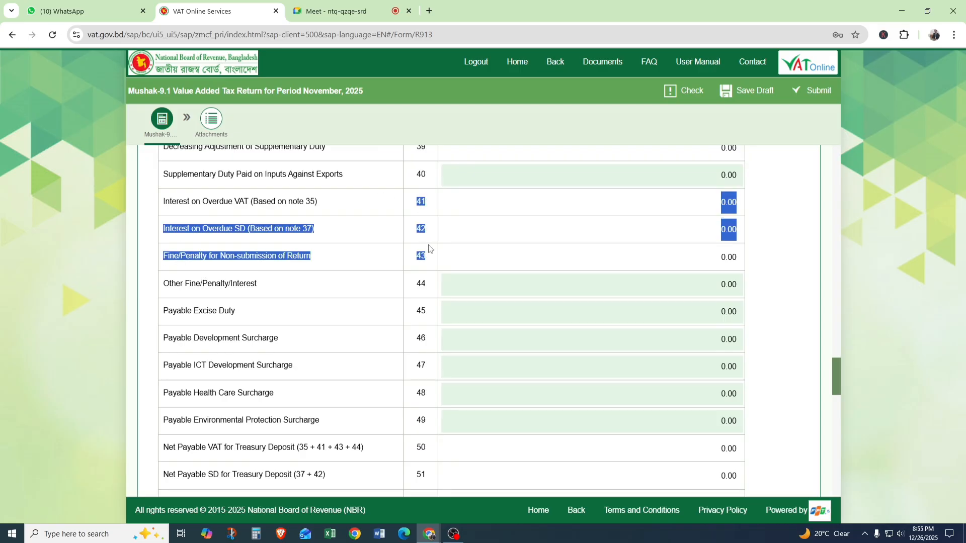
{"action": "left_click", "coordinate": [194, 203]}
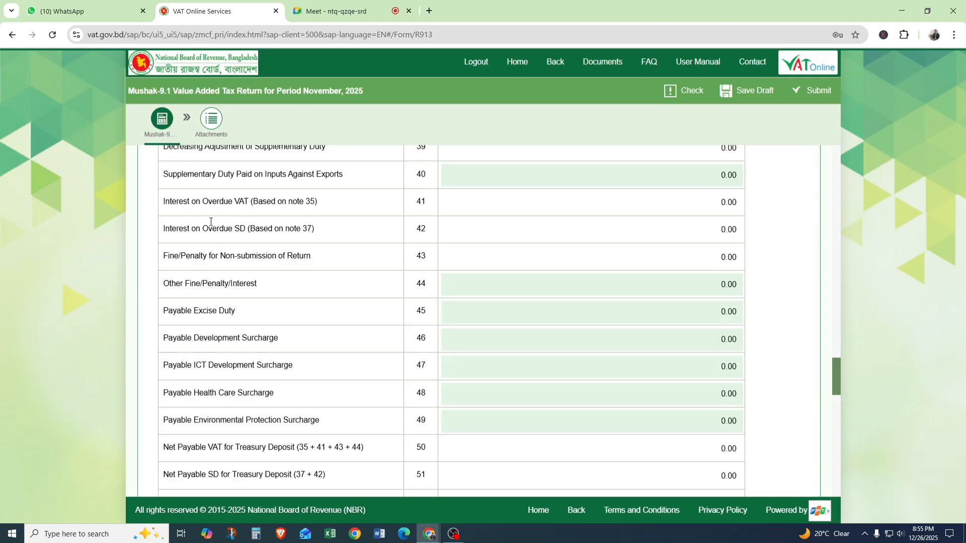
{"action": "left_click_drag", "start_coordinate": [219, 229], "coordinate": [271, 232]}
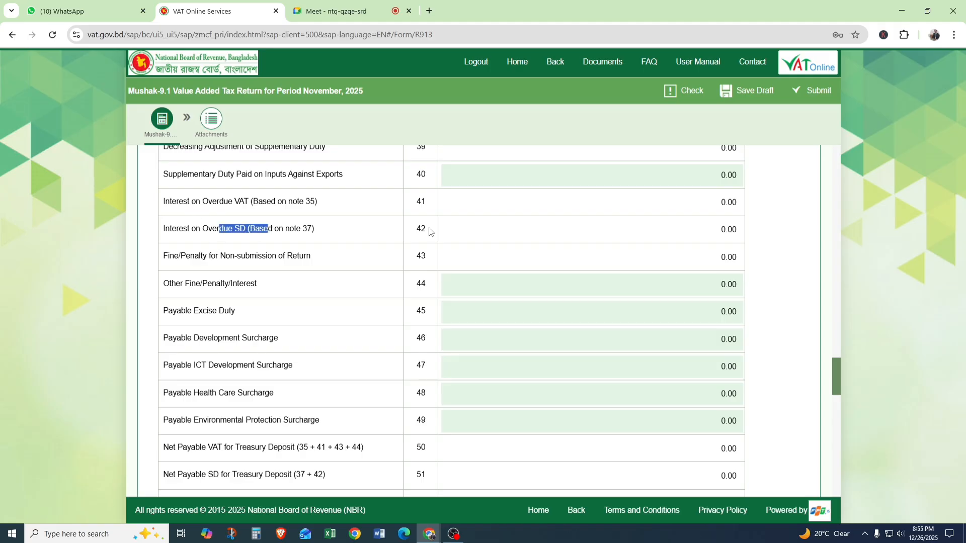
{"action": "left_click_drag", "start_coordinate": [415, 202], "coordinate": [430, 239]}
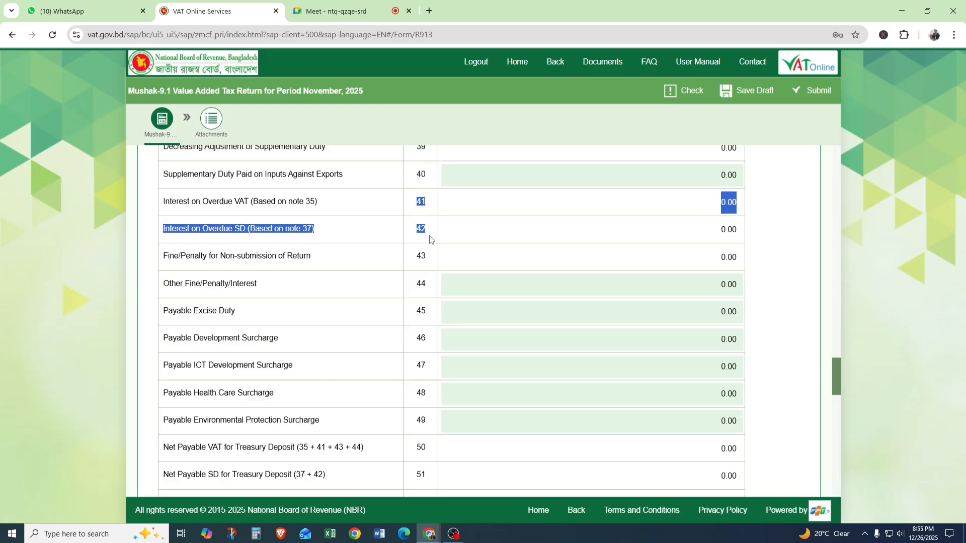
Examine the Fine/Penalty for Non-submission of Return row in note 43 and Other Fine/Penalty/Interest in note 44.
{"action": "double_click", "coordinate": [421, 255]}
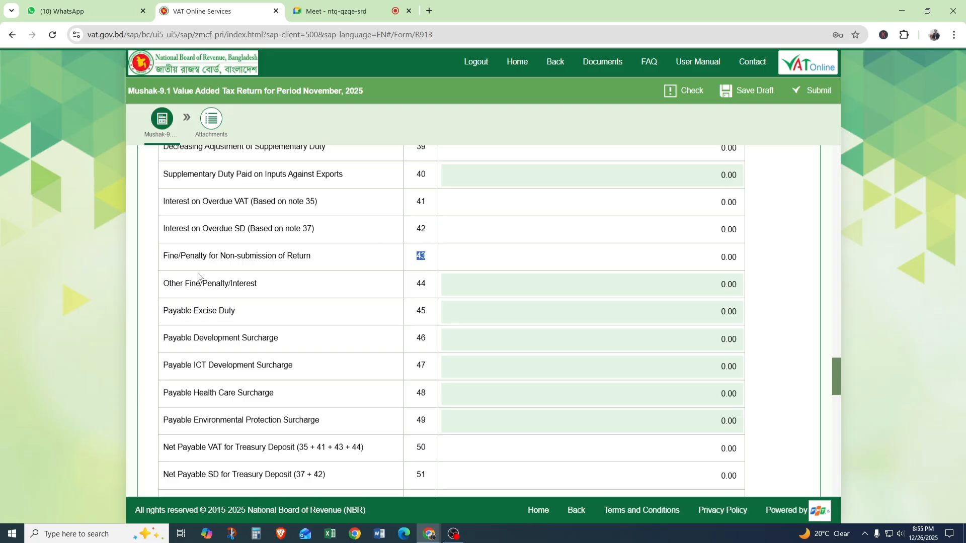
{"action": "left_click_drag", "start_coordinate": [164, 256], "coordinate": [338, 253]}
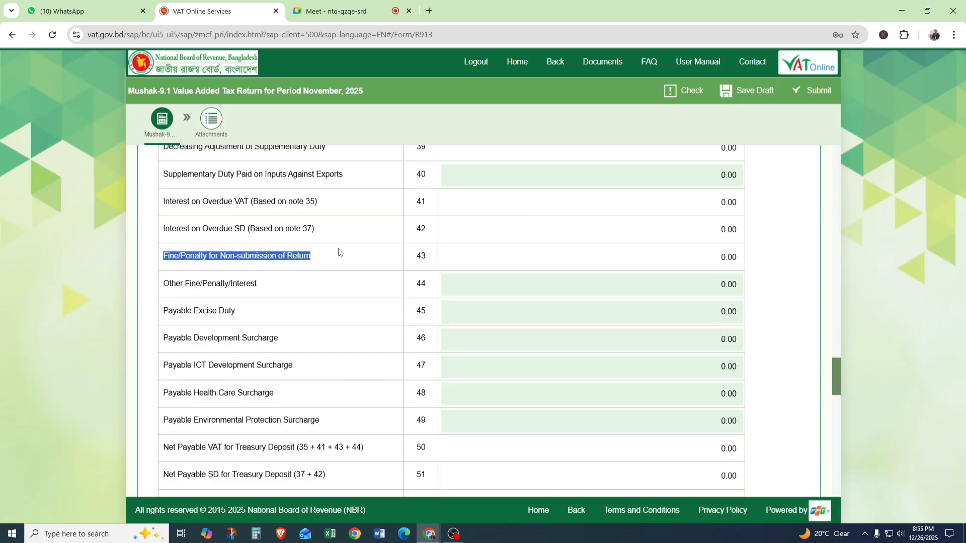
{"action": "double_click", "coordinate": [420, 255]}
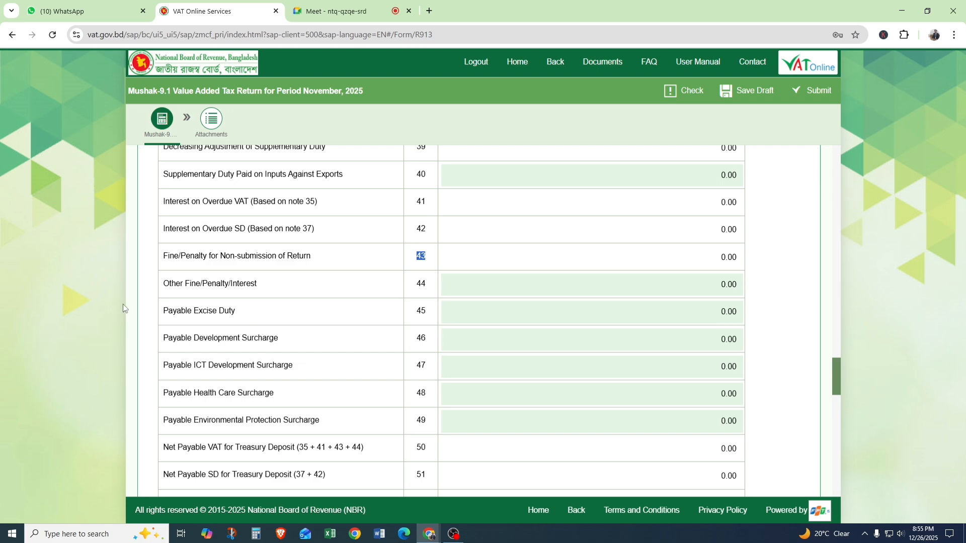
{"action": "left_click_drag", "start_coordinate": [162, 283], "coordinate": [268, 287]}
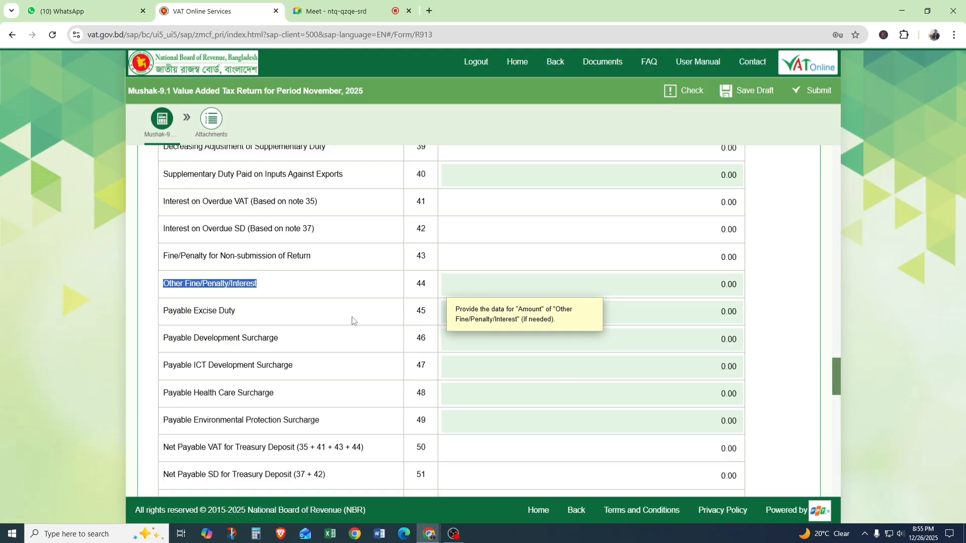
Review the Payable Excise Duty row and the surcharge rows, notes 45 to 49.
{"action": "scroll", "coordinate": [347, 319], "scroll_direction": "down", "scroll_amount": 1}
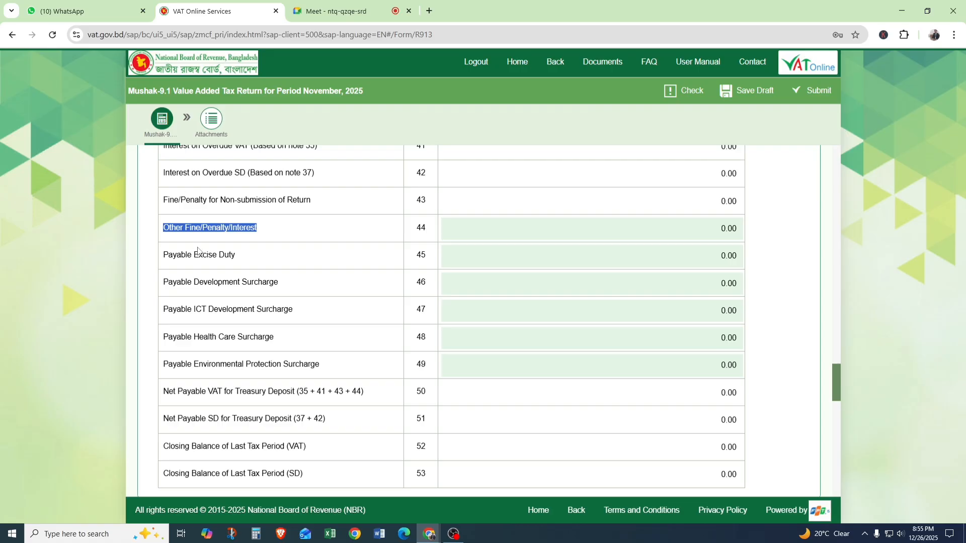
{"action": "left_click_drag", "start_coordinate": [212, 259], "coordinate": [282, 261]}
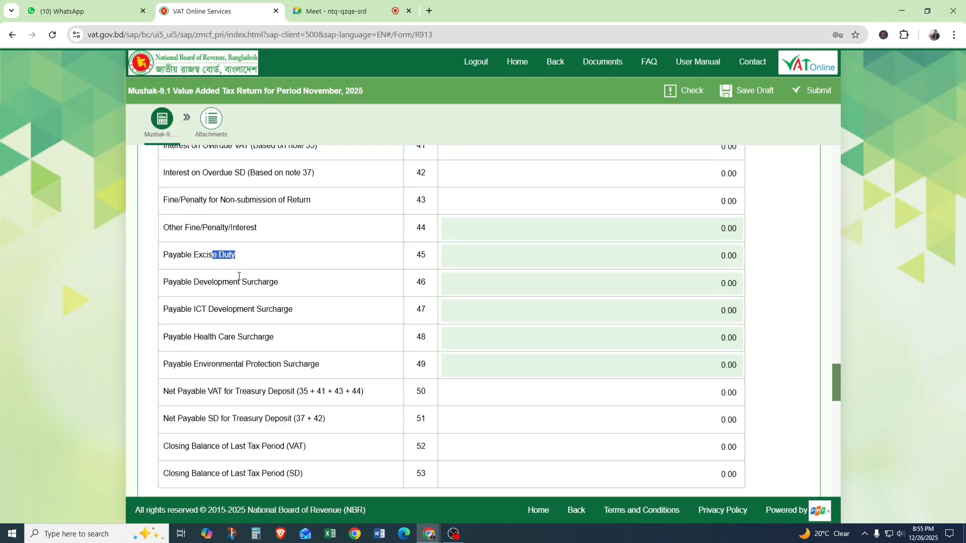
{"action": "scroll", "coordinate": [238, 276], "scroll_direction": "down", "scroll_amount": 1}
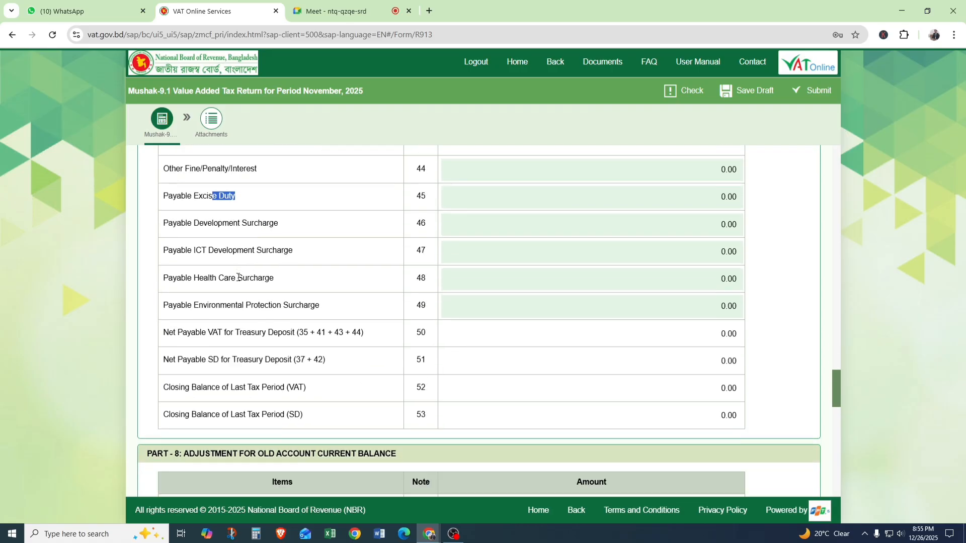
{"action": "scroll", "coordinate": [238, 277], "scroll_direction": "down", "scroll_amount": 1}
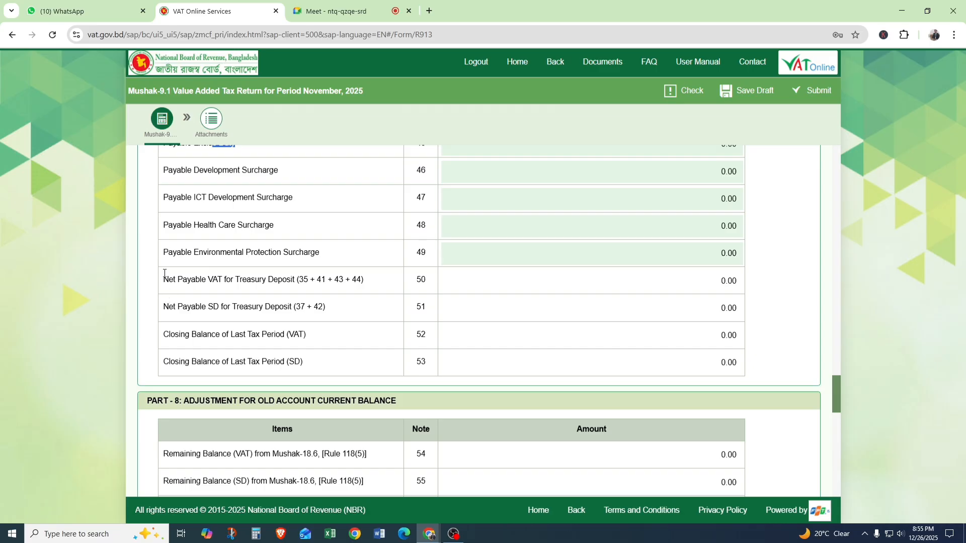
Examine the Net Payable VAT for Treasury Deposit row, note 50, including its formula of notes 35, 41, 43 and 44.
{"action": "left_click_drag", "start_coordinate": [165, 274], "coordinate": [278, 280]}
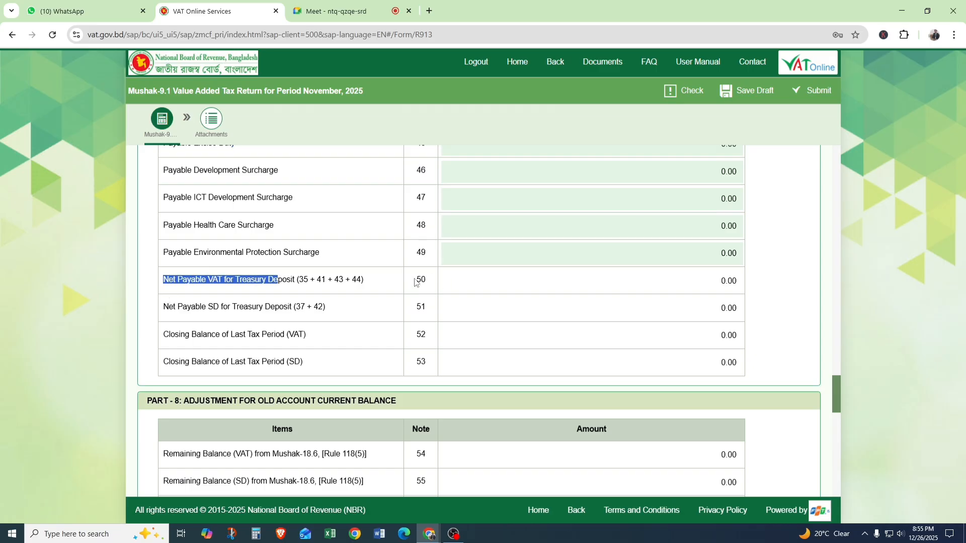
{"action": "left_click_drag", "start_coordinate": [419, 279], "coordinate": [442, 281]}
{"action": "left_click_drag", "start_coordinate": [316, 280], "coordinate": [295, 280]}
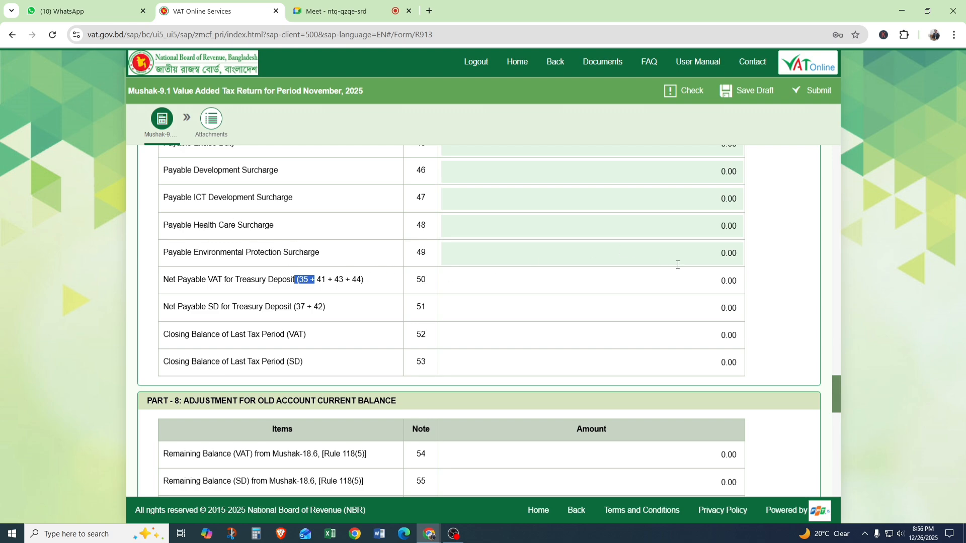
{"action": "left_click_drag", "start_coordinate": [722, 282], "coordinate": [730, 282]}
Review Net Payable SD for Treasury Deposit in note 51 and the last tax period's closing balances in notes 52 and 53.
{"action": "scroll", "coordinate": [198, 280], "scroll_direction": "down", "scroll_amount": 1}
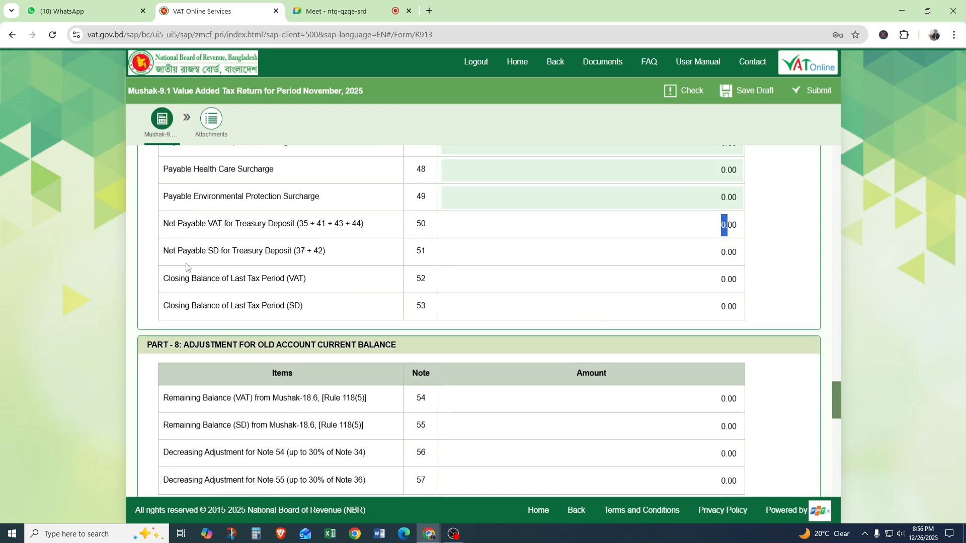
{"action": "left_click_drag", "start_coordinate": [213, 252], "coordinate": [414, 252]}
{"action": "left_click_drag", "start_coordinate": [171, 275], "coordinate": [320, 324]}
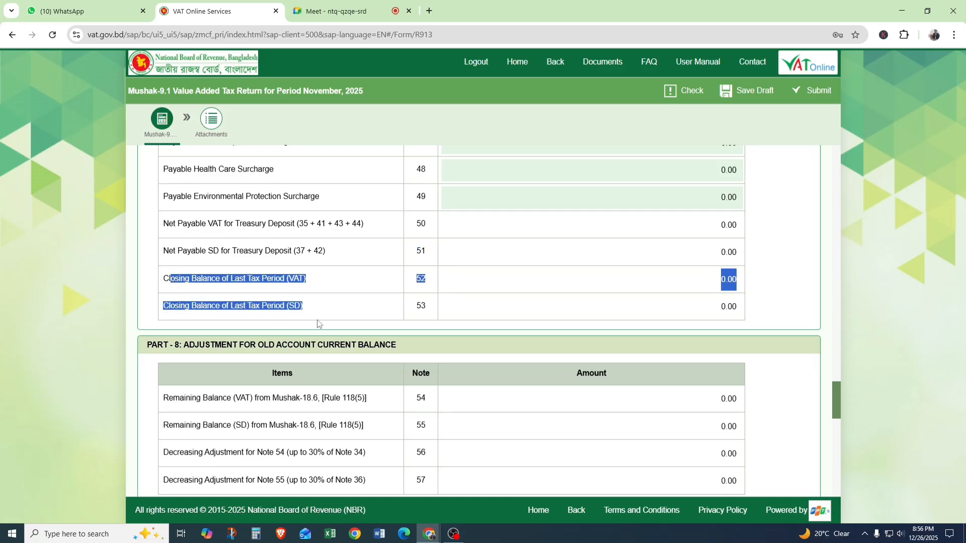
{"action": "left_click", "coordinate": [323, 283]}
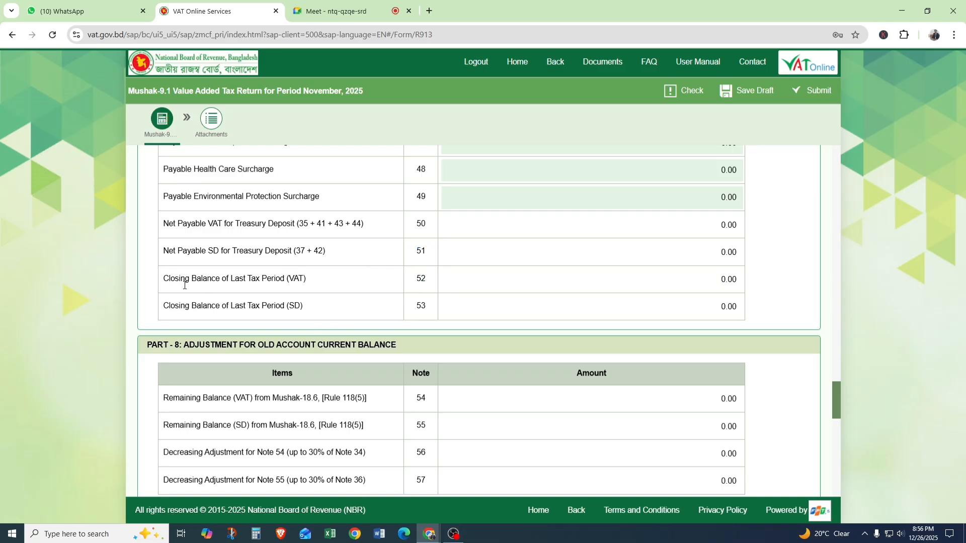
{"action": "left_click_drag", "start_coordinate": [165, 274], "coordinate": [320, 282]}
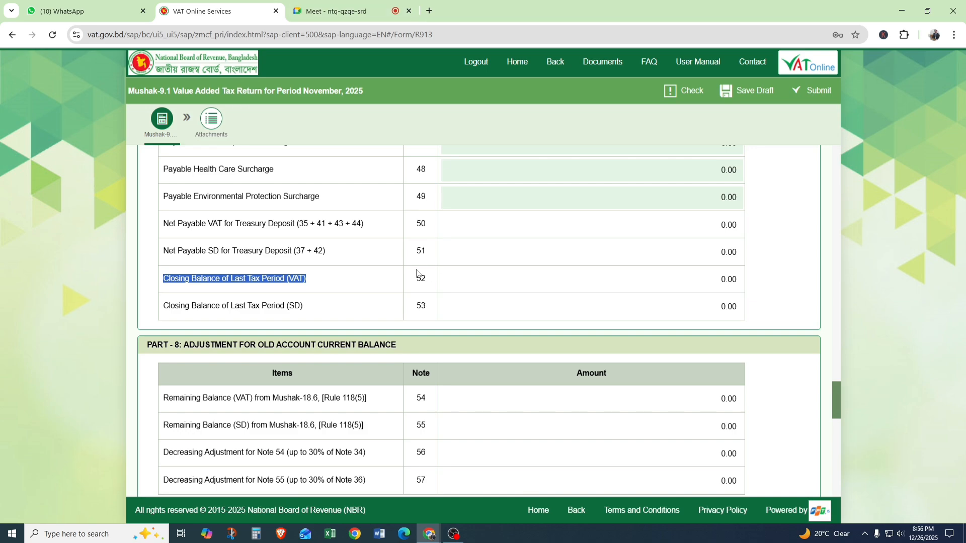
Review Part 8, Adjustment for Old Account Current Balance, covering the remaining balances and decreasing adjustments in notes 54 to 57.
{"action": "scroll", "coordinate": [415, 273], "scroll_direction": "down", "scroll_amount": 2}
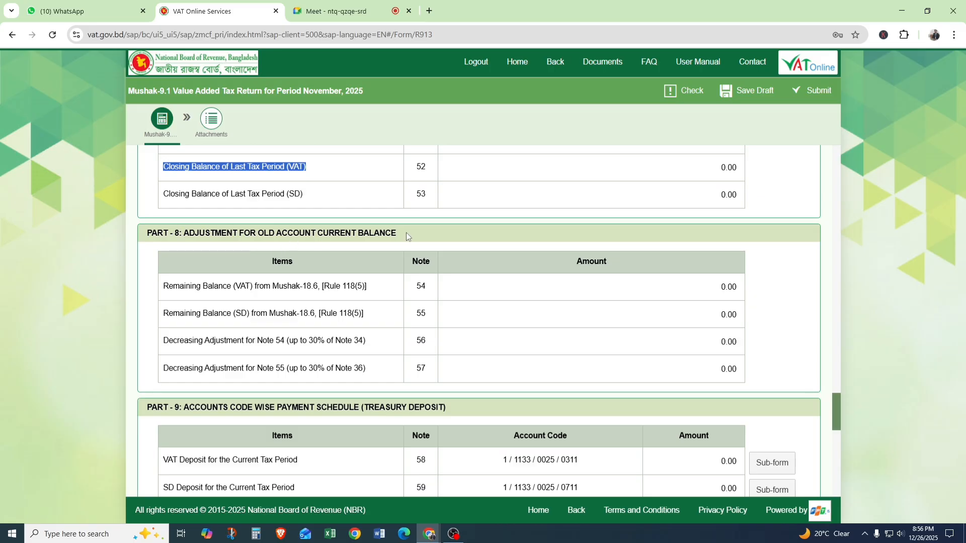
{"action": "left_click_drag", "start_coordinate": [406, 232], "coordinate": [294, 230]}
{"action": "scroll", "coordinate": [310, 267], "scroll_direction": "down", "scroll_amount": 1}
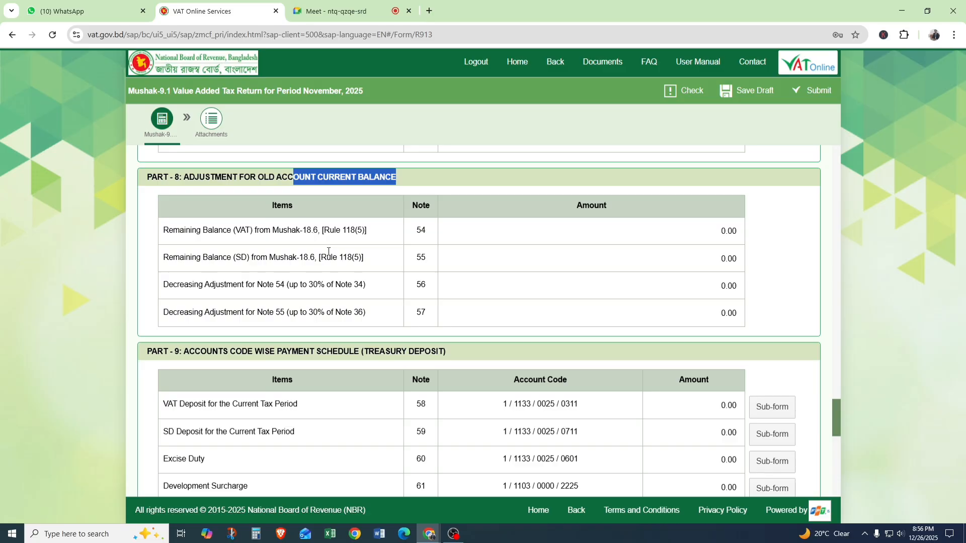
{"action": "left_click_drag", "start_coordinate": [307, 231], "coordinate": [351, 236]}
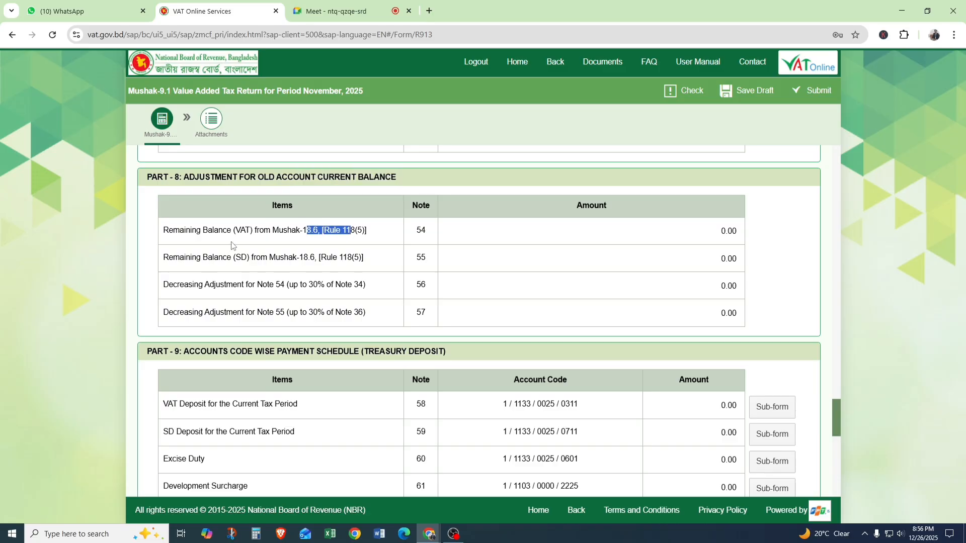
{"action": "left_click_drag", "start_coordinate": [162, 230], "coordinate": [391, 312]}
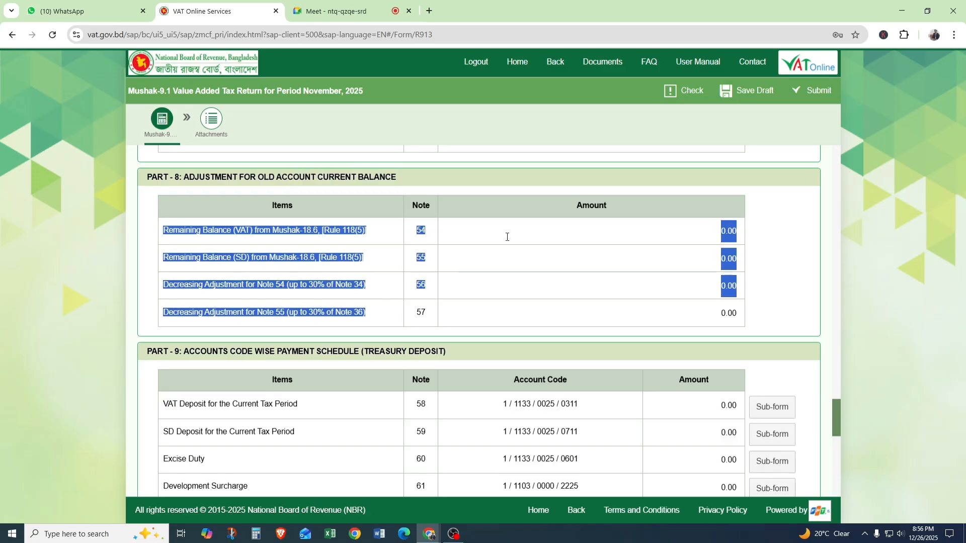
Examine the Part 9 treasury deposit schedule and its VAT Deposit for the Current Tax Period row, note 58, with its account code.
{"action": "scroll", "coordinate": [552, 262], "scroll_direction": "down", "scroll_amount": 2}
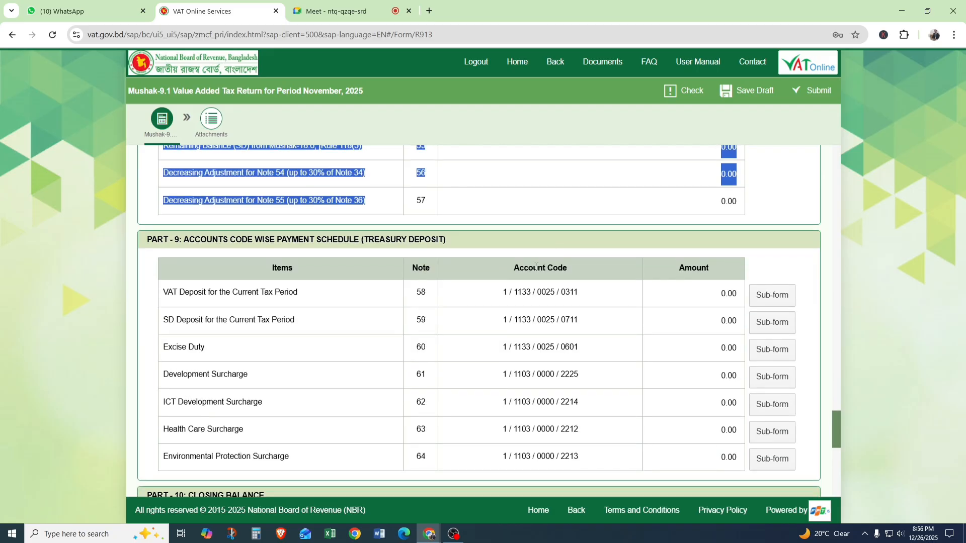
{"action": "scroll", "coordinate": [343, 310], "scroll_direction": "down", "scroll_amount": 1}
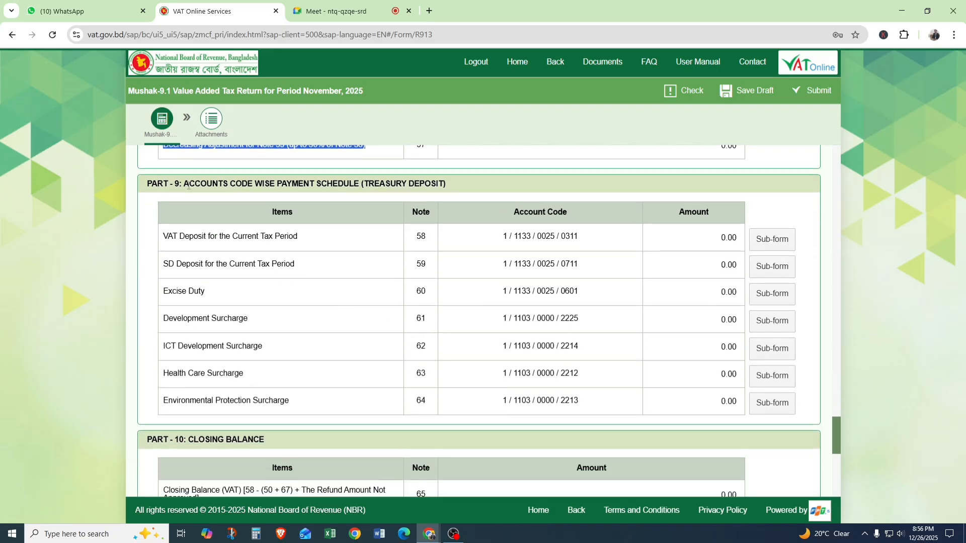
{"action": "left_click_drag", "start_coordinate": [179, 184], "coordinate": [448, 183]}
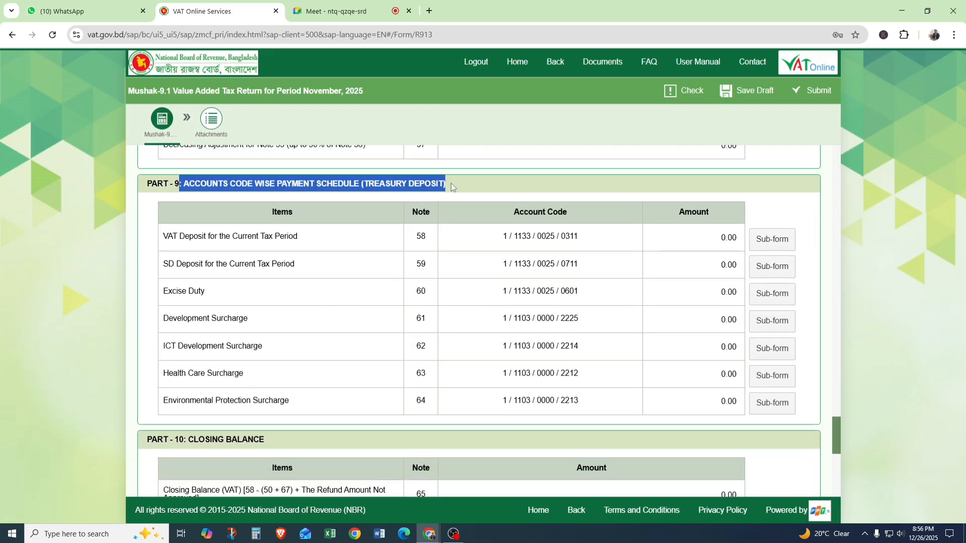
{"action": "left_click", "coordinate": [252, 192]}
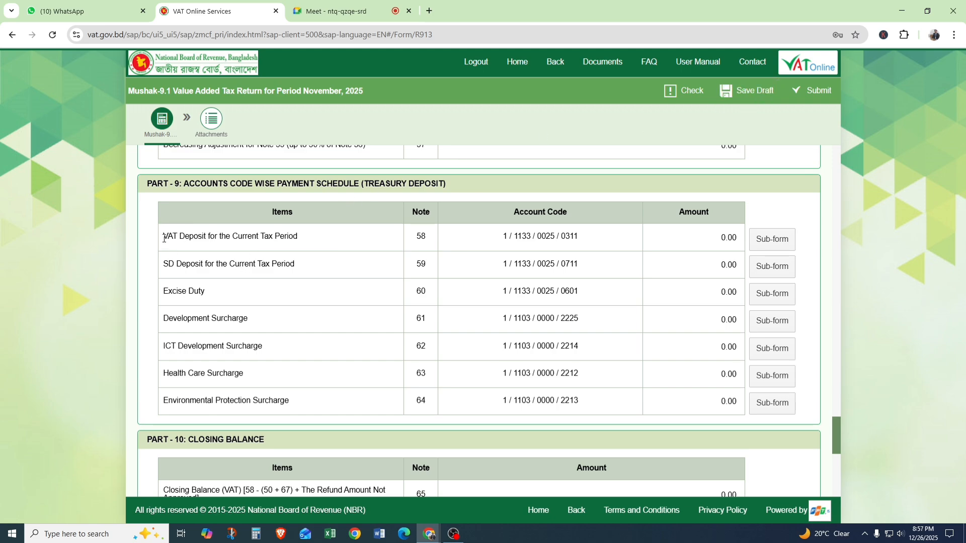
{"action": "left_click_drag", "start_coordinate": [163, 236], "coordinate": [313, 248]}
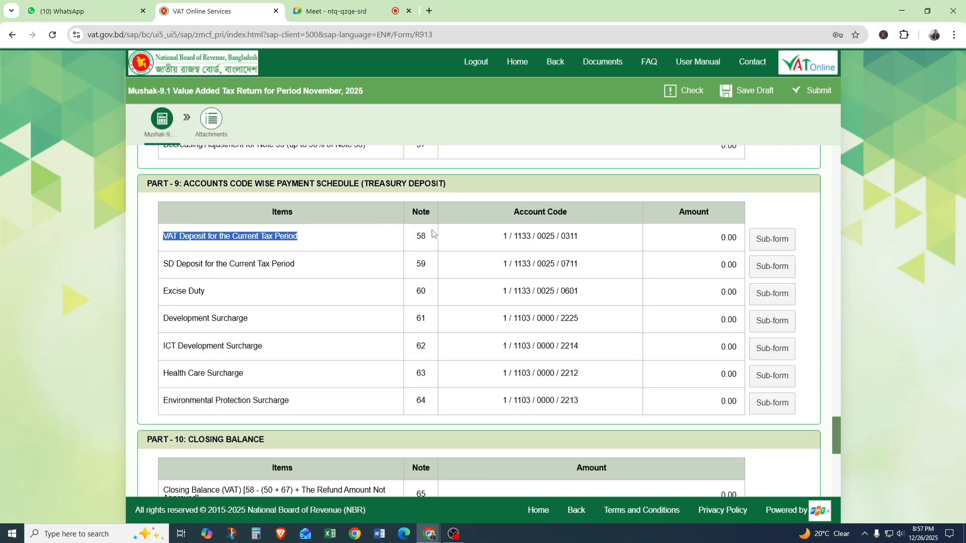
{"action": "left_click_drag", "start_coordinate": [422, 238], "coordinate": [722, 240]}
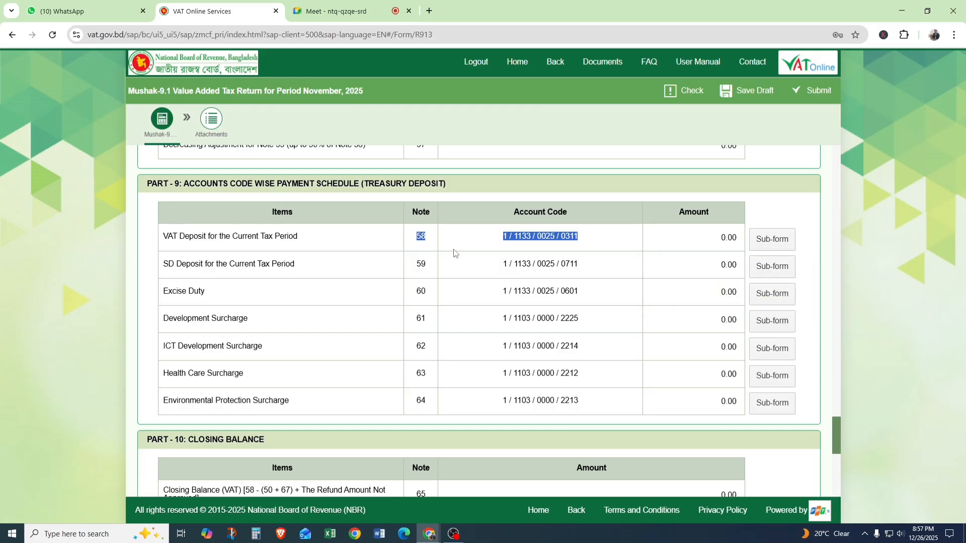
{"action": "left_click", "coordinate": [426, 238]}
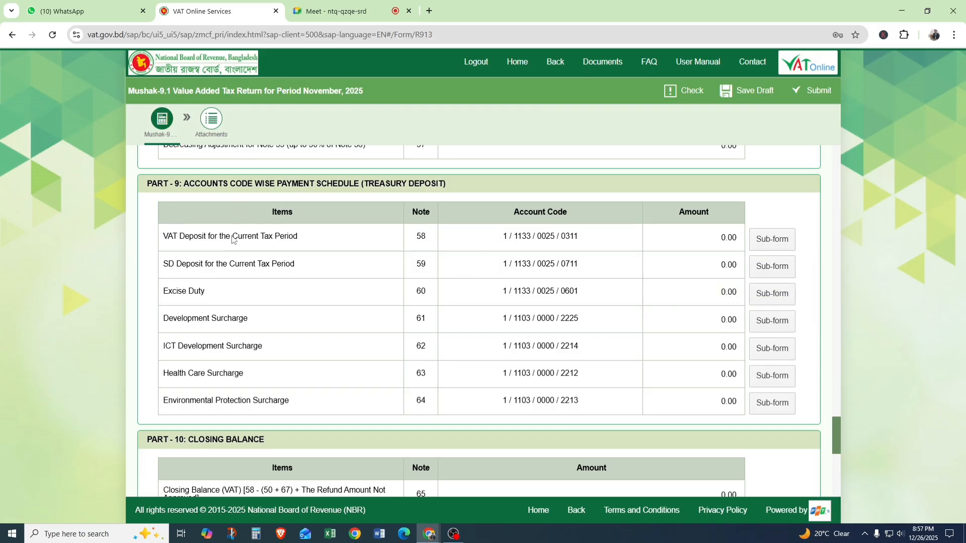
Review the SD deposit, excise duty and surcharge rows in notes 59 to 64, comparing them with the VAT deposit row.
{"action": "left_click_drag", "start_coordinate": [156, 261], "coordinate": [224, 264]}
{"action": "left_click_drag", "start_coordinate": [599, 275], "coordinate": [550, 267]}
{"action": "scroll", "coordinate": [288, 317], "scroll_direction": "down", "scroll_amount": 1}
{"action": "left_click", "coordinate": [211, 257]}
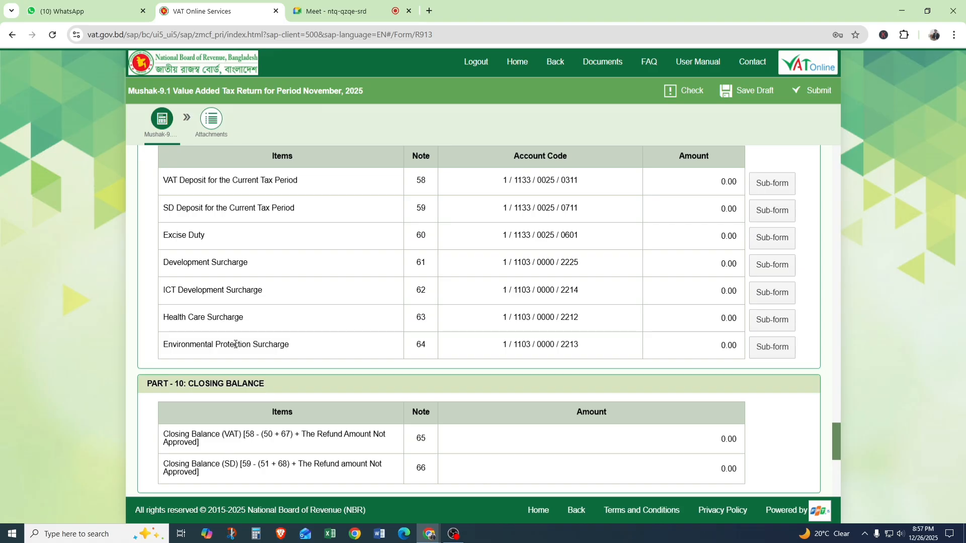
{"action": "left_click_drag", "start_coordinate": [173, 215], "coordinate": [271, 349]}
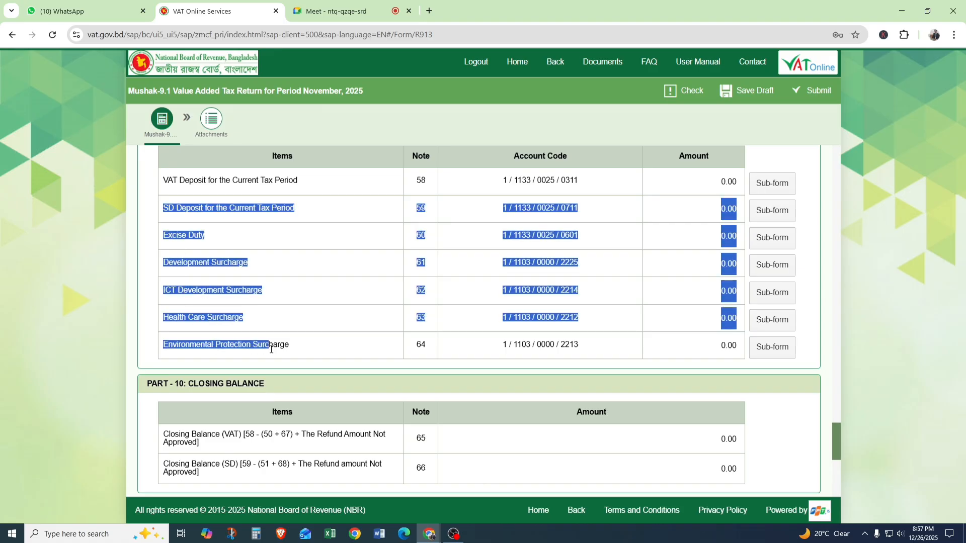
{"action": "left_click_drag", "start_coordinate": [164, 183], "coordinate": [326, 178]}
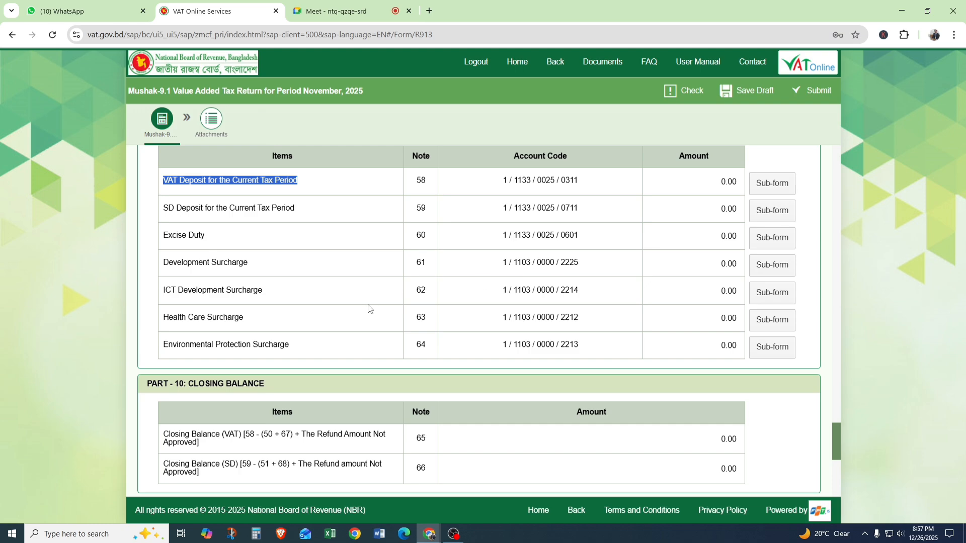
Examine the Closing Balance (VAT) formula in Part 10 and trace its note 58 reference back to the VAT deposit row.
{"action": "scroll", "coordinate": [368, 308], "scroll_direction": "down", "scroll_amount": 1}
{"action": "scroll", "coordinate": [209, 326], "scroll_direction": "down", "scroll_amount": 1}
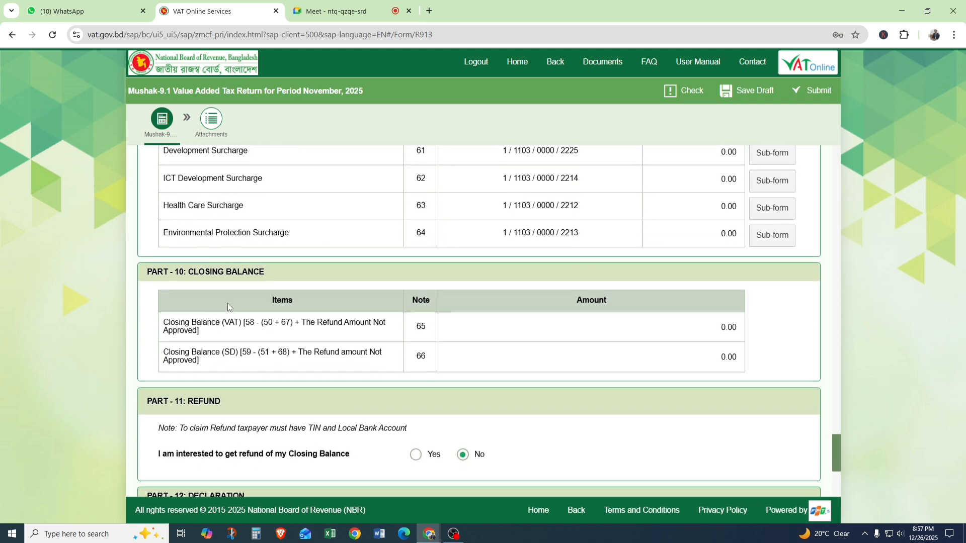
{"action": "scroll", "coordinate": [255, 309], "scroll_direction": "down", "scroll_amount": 1}
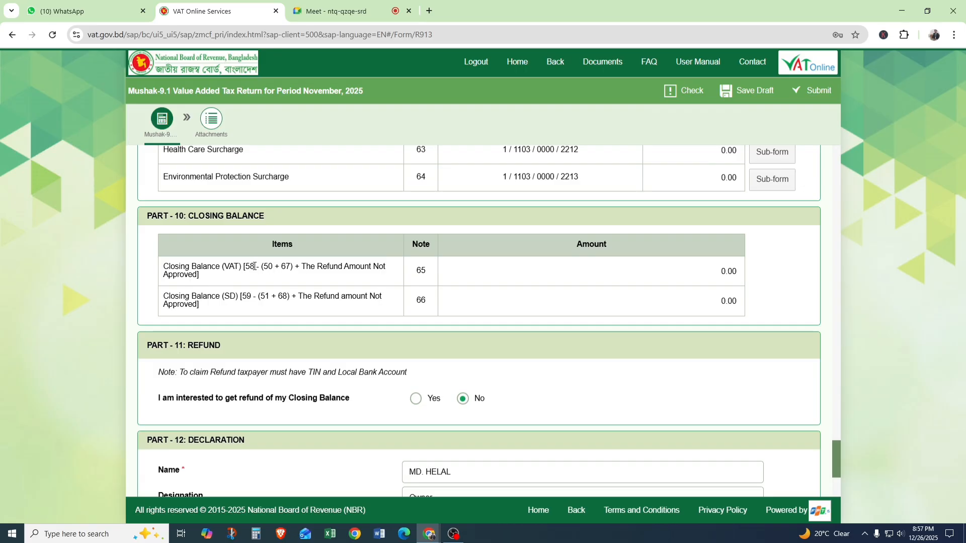
{"action": "left_click_drag", "start_coordinate": [255, 266], "coordinate": [243, 267]}
{"action": "scroll", "coordinate": [439, 195], "scroll_direction": "up", "scroll_amount": 3}
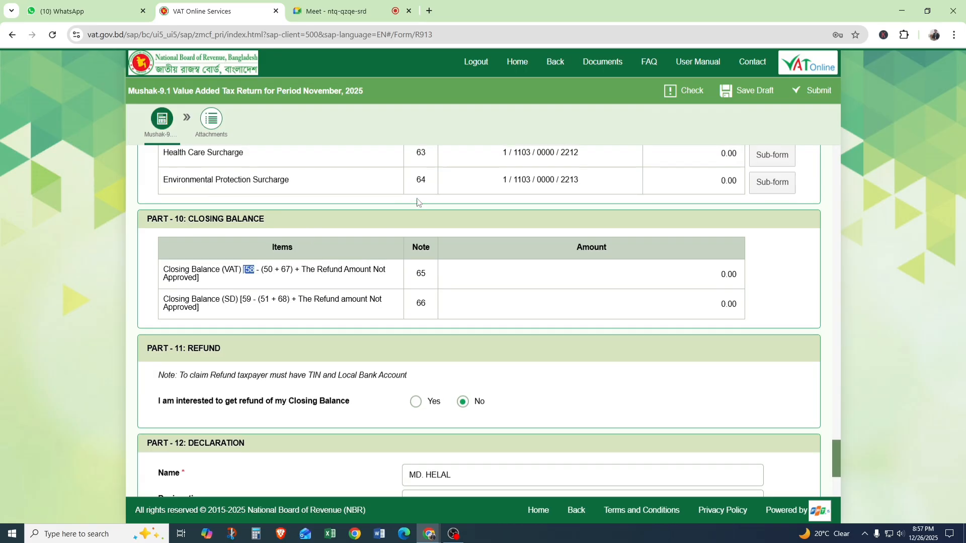
{"action": "scroll", "coordinate": [443, 194], "scroll_direction": "up", "scroll_amount": 1}
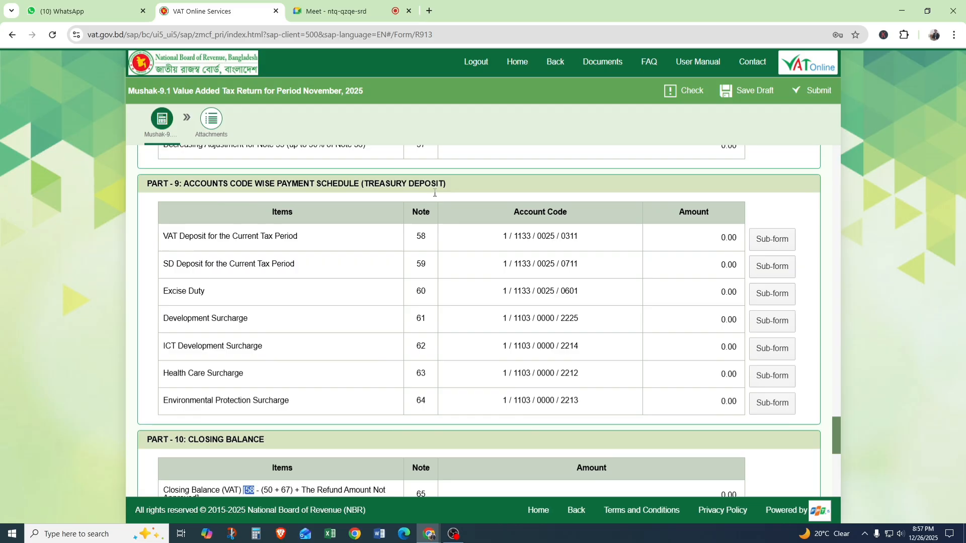
{"action": "double_click", "coordinate": [420, 236]}
{"action": "scroll", "coordinate": [428, 249], "scroll_direction": "down", "scroll_amount": 3}
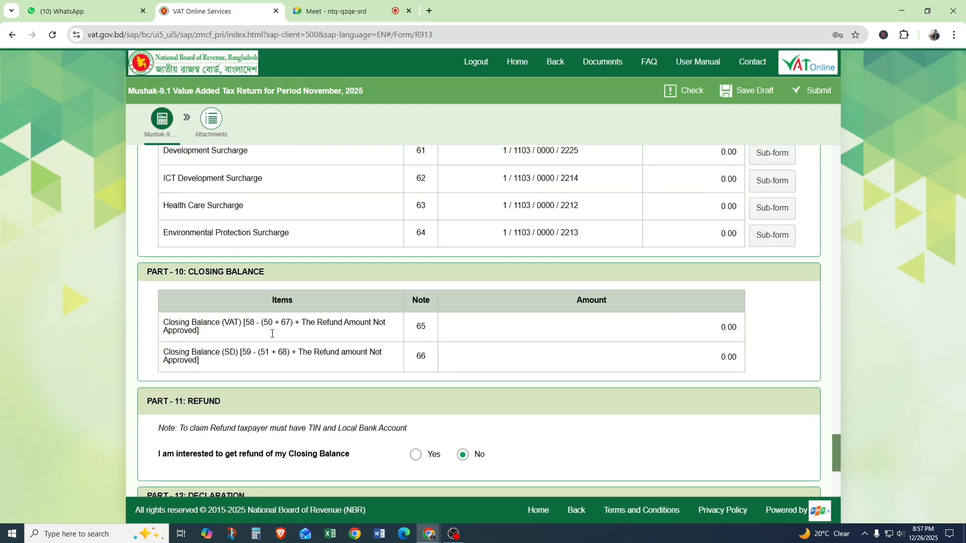
Trace the note 50 reference in the Closing Balance (VAT) formula back to Net Payable VAT for Treasury Deposit and check its components.
{"action": "left_click_drag", "start_coordinate": [282, 320], "coordinate": [259, 320]}
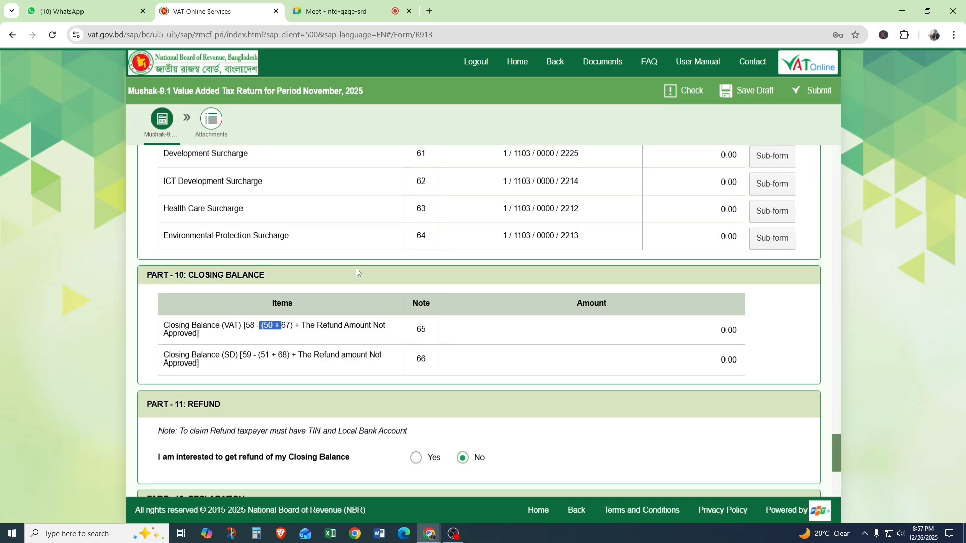
{"action": "scroll", "coordinate": [355, 269], "scroll_direction": "up", "scroll_amount": 8}
{"action": "scroll", "coordinate": [356, 272], "scroll_direction": "up", "scroll_amount": 1}
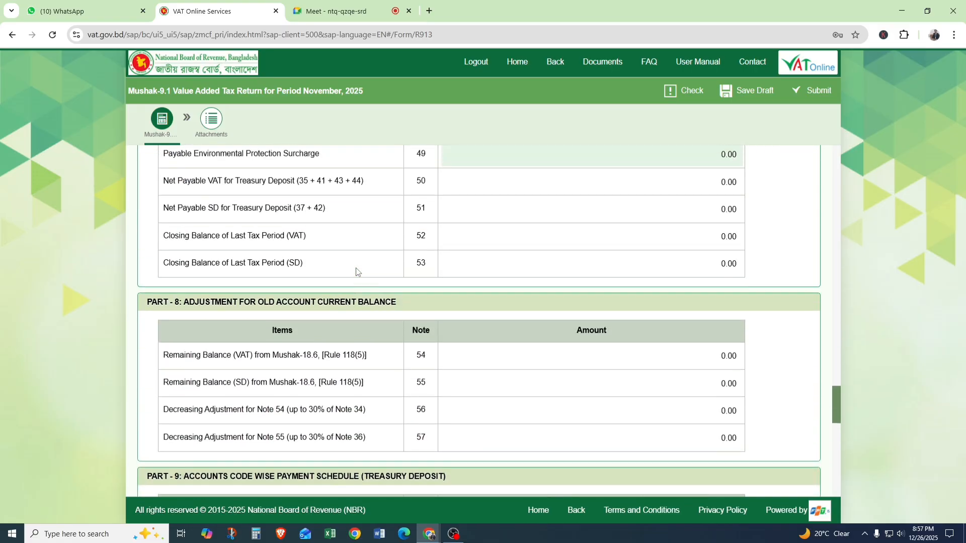
{"action": "mouse_move", "coordinate": [170, 228]}
{"action": "left_mouse_down"}
{"action": "mouse_move", "coordinate": [349, 238]}
{"action": "mouse_move", "coordinate": [378, 227]}
{"action": "mouse_move", "coordinate": [161, 234]}
{"action": "left_mouse_up"}
{"action": "left_click", "coordinate": [378, 225]}
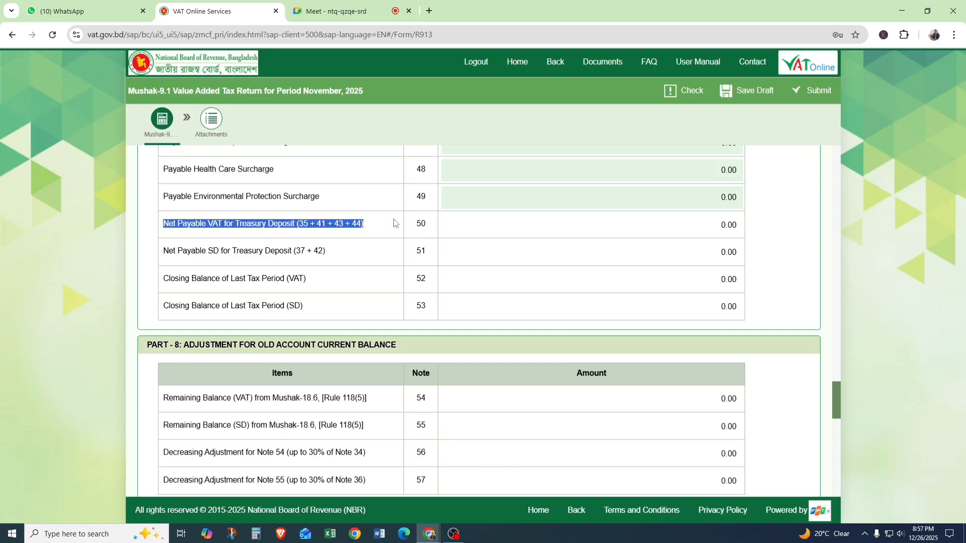
{"action": "left_click", "coordinate": [320, 222]}
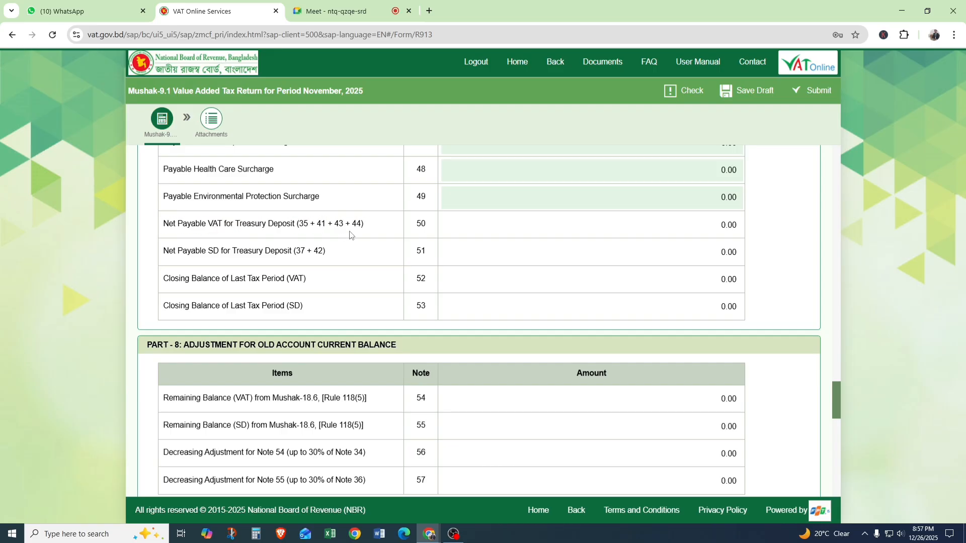
{"action": "left_click_drag", "start_coordinate": [346, 225], "coordinate": [357, 225]}
Return to the Part 10 closing balance rows and examine the Refund Amount Not Approved term in the note 65 formula.
{"action": "scroll", "coordinate": [356, 243], "scroll_direction": "down", "scroll_amount": 6}
{"action": "scroll", "coordinate": [356, 244], "scroll_direction": "down", "scroll_amount": 7}
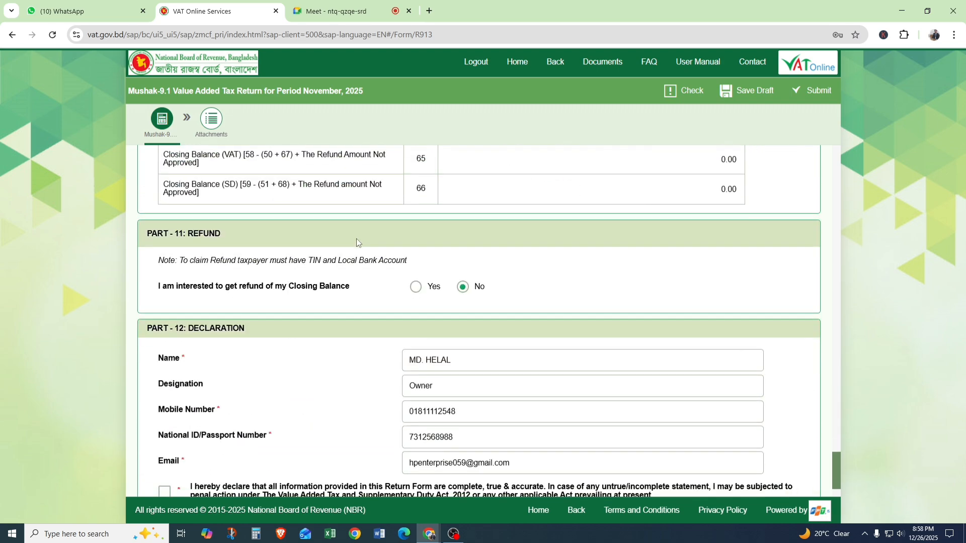
{"action": "scroll", "coordinate": [358, 241], "scroll_direction": "up", "scroll_amount": 4}
{"action": "scroll", "coordinate": [288, 386], "scroll_direction": "up", "scroll_amount": 6}
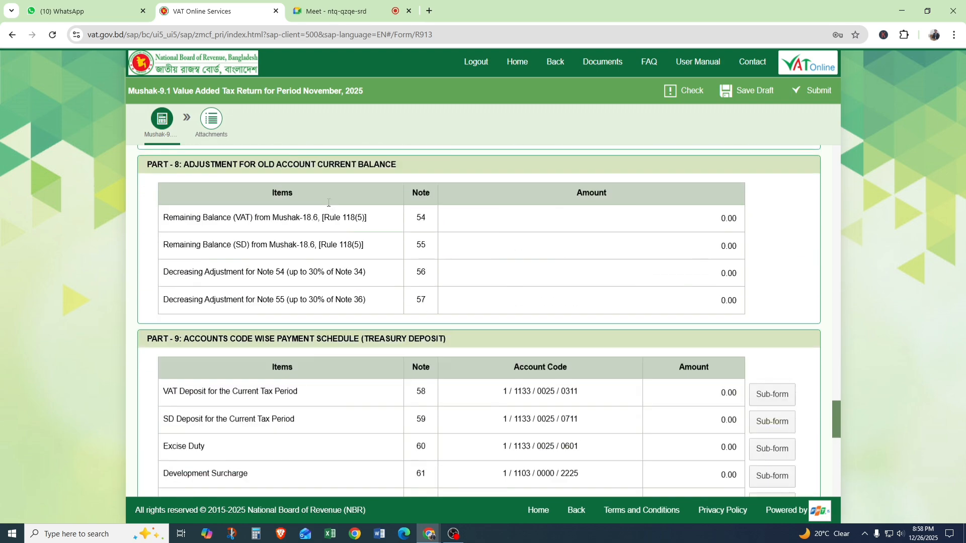
{"action": "scroll", "coordinate": [357, 277], "scroll_direction": "down", "scroll_amount": 2}
{"action": "scroll", "coordinate": [358, 280], "scroll_direction": "down", "scroll_amount": 5}
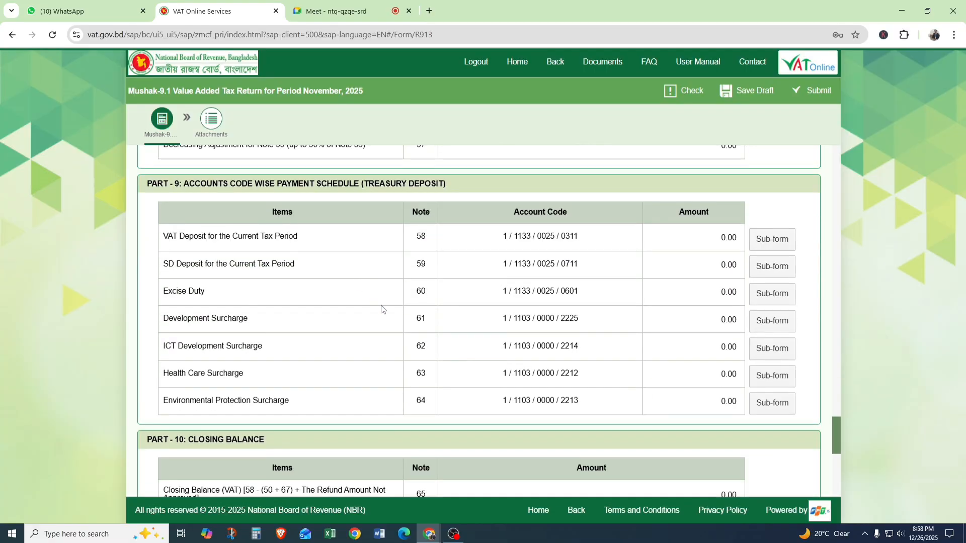
{"action": "scroll", "coordinate": [394, 400], "scroll_direction": "down", "scroll_amount": 3}
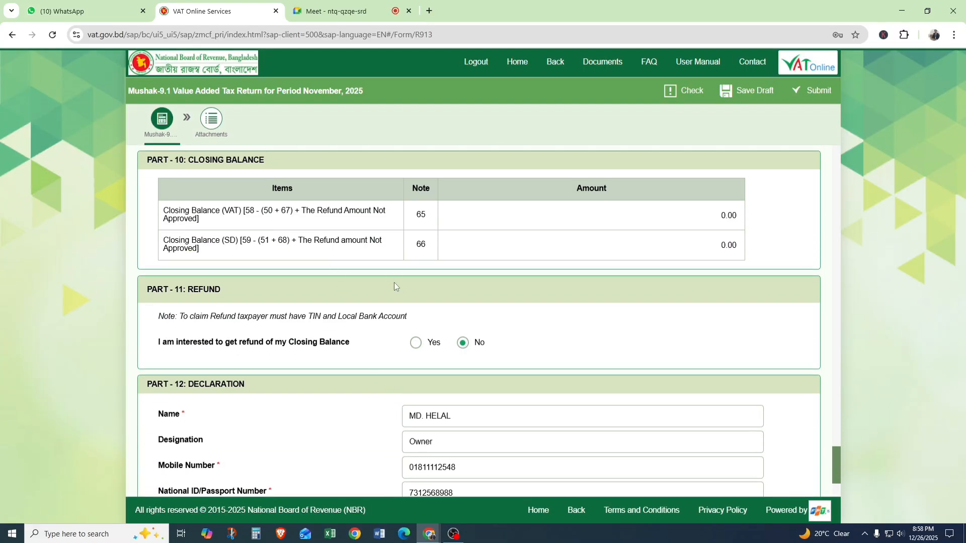
{"action": "scroll", "coordinate": [398, 292], "scroll_direction": "up", "scroll_amount": 1}
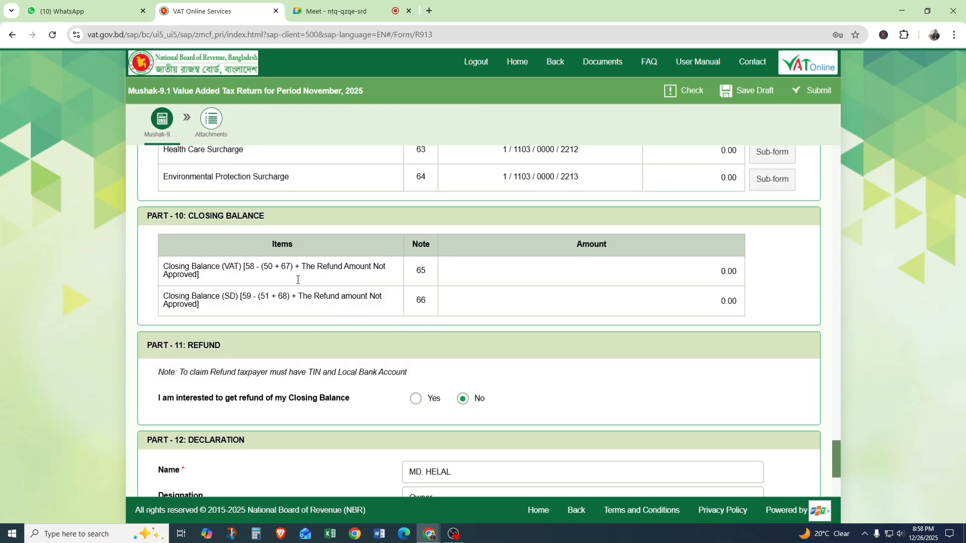
{"action": "left_click_drag", "start_coordinate": [306, 266], "coordinate": [400, 270]}
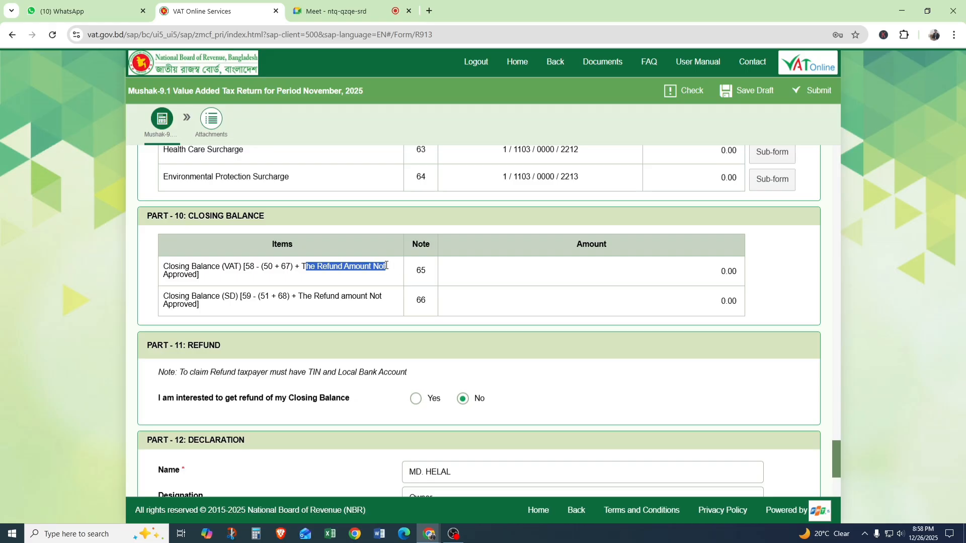
Examine the Refund Amount Not Approved term in the Closing Balance (VAT) formula and look over the refund and declaration sections.
{"action": "left_click", "coordinate": [336, 270]}
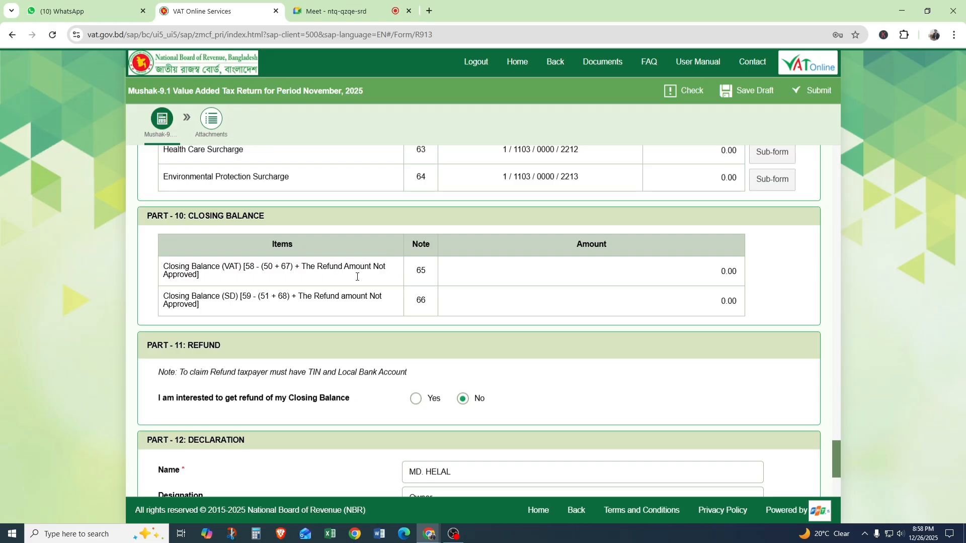
{"action": "left_click_drag", "start_coordinate": [302, 268], "coordinate": [371, 268]}
{"action": "mouse_move", "coordinate": [467, 272]}
{"action": "scroll", "coordinate": [192, 352], "scroll_direction": "up", "scroll_amount": 1}
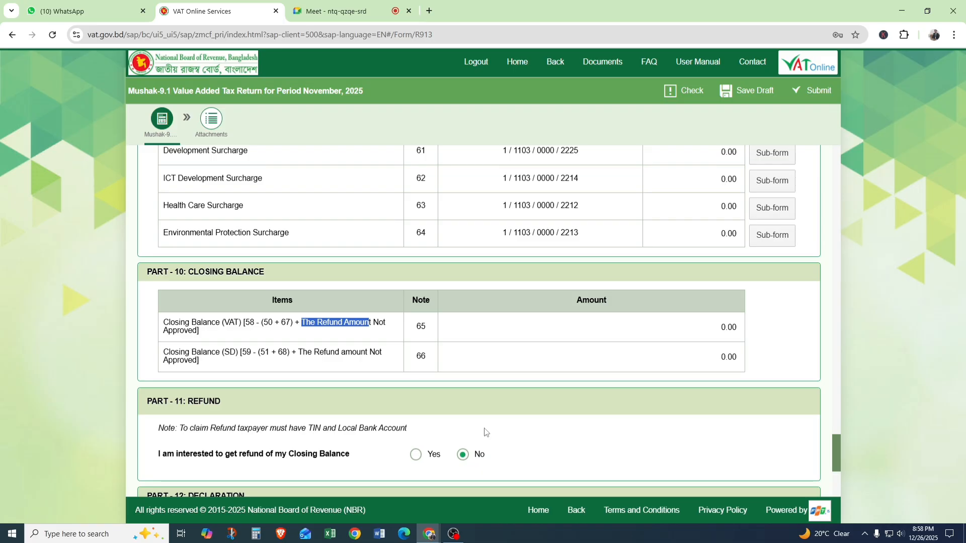
{"action": "scroll", "coordinate": [478, 385], "scroll_direction": "down", "scroll_amount": 5}
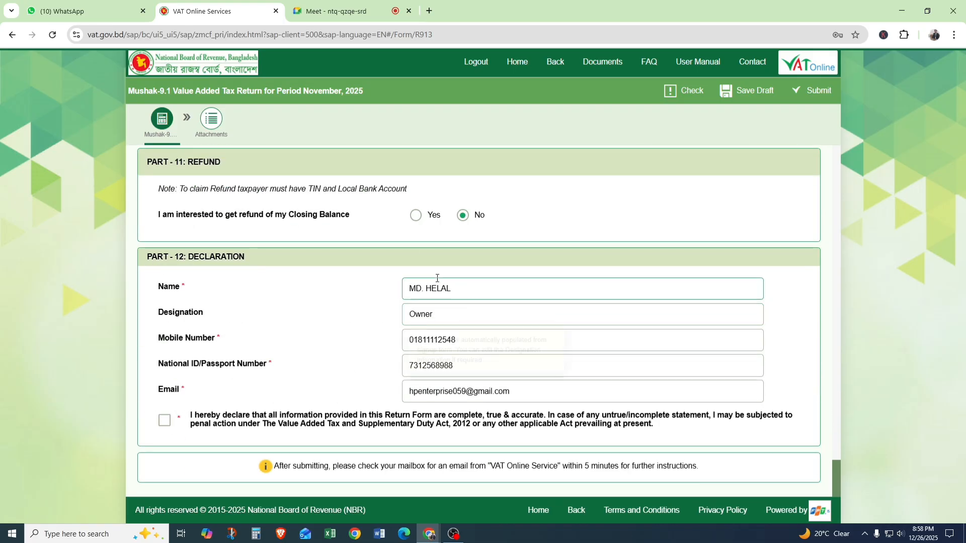
{"action": "scroll", "coordinate": [402, 234], "scroll_direction": "up", "scroll_amount": 2}
{"action": "scroll", "coordinate": [402, 233], "scroll_direction": "up", "scroll_amount": 2}
{"action": "scroll", "coordinate": [402, 231], "scroll_direction": "down", "scroll_amount": 4}
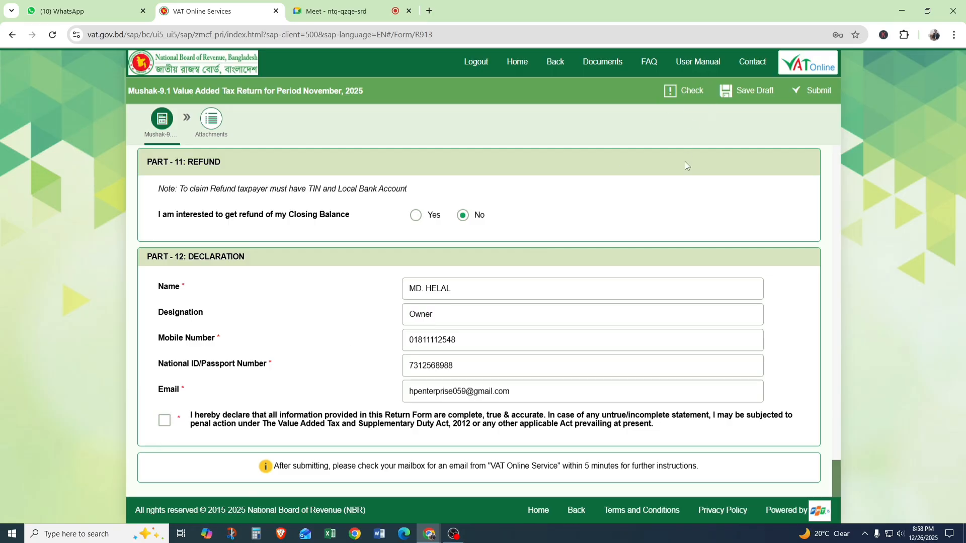
{"action": "scroll", "coordinate": [686, 163], "scroll_direction": "up", "scroll_amount": 5}
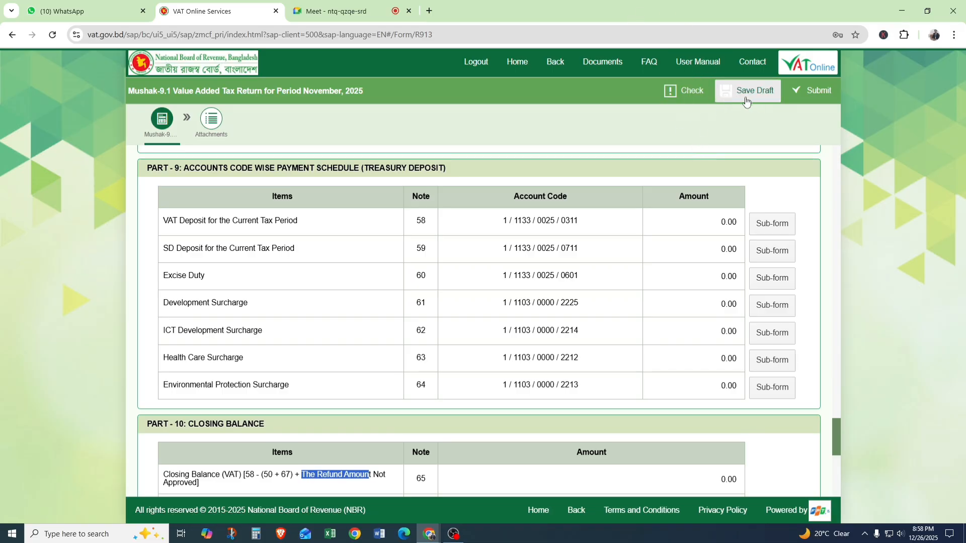
Run the validation check on the return from the Part 7 net tax rows and view the list of error messages.
{"action": "scroll", "coordinate": [502, 233], "scroll_direction": "up", "scroll_amount": 4}
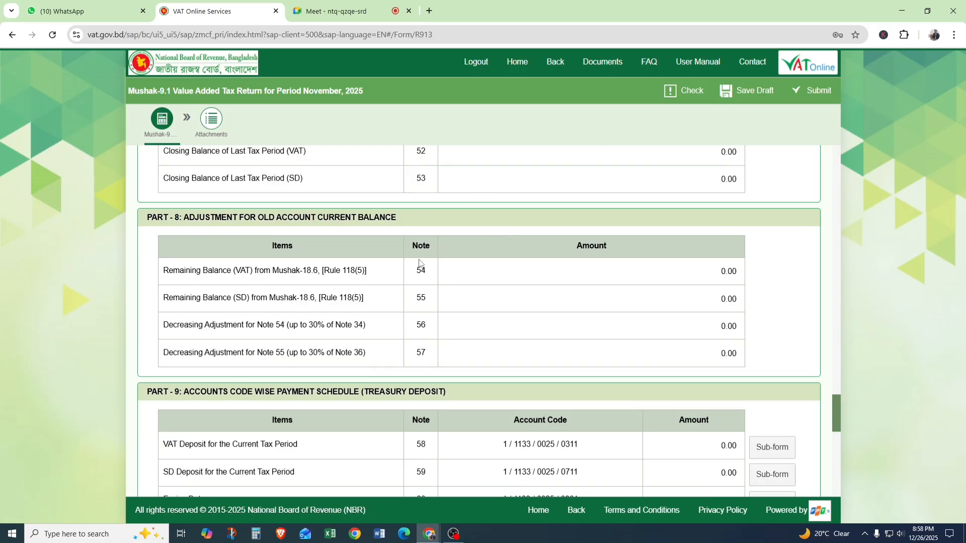
{"action": "scroll", "coordinate": [419, 263], "scroll_direction": "up", "scroll_amount": 4}
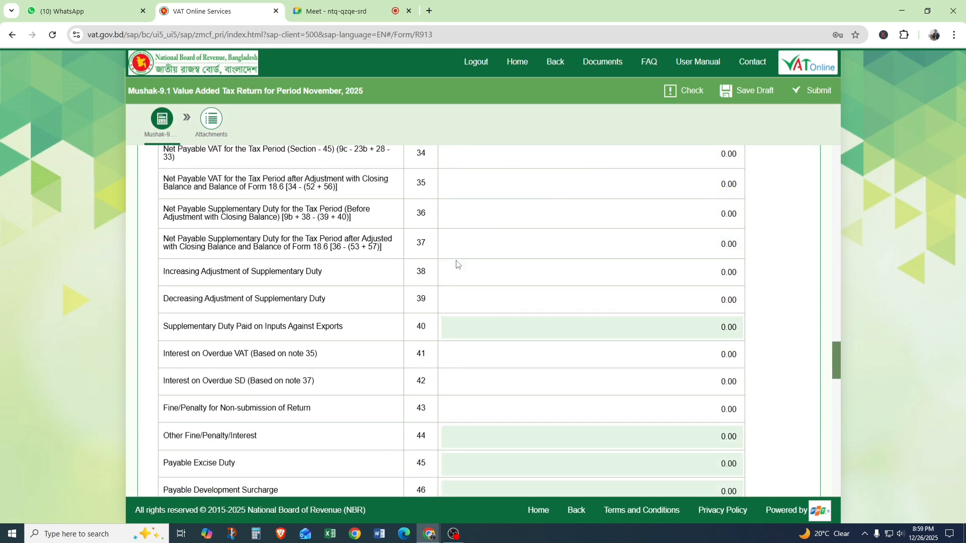
{"action": "mouse_move", "coordinate": [459, 252]}
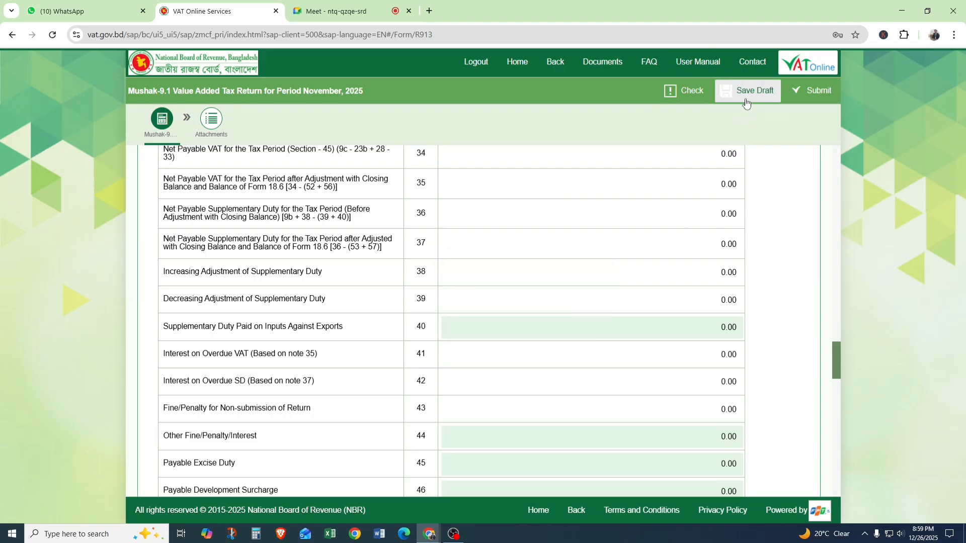
{"action": "mouse_move", "coordinate": [695, 152]}
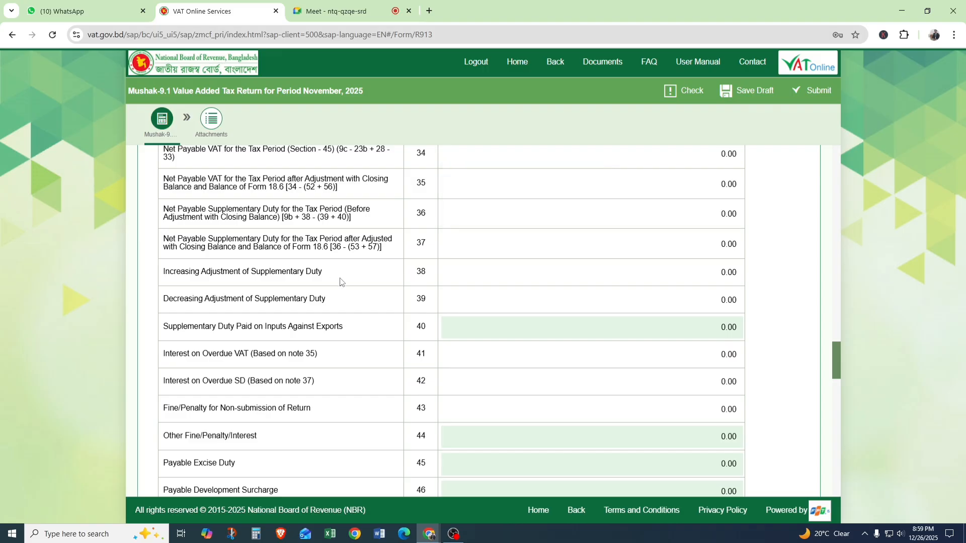
{"action": "mouse_move", "coordinate": [500, 264]}
{"action": "left_click", "coordinate": [682, 95]}
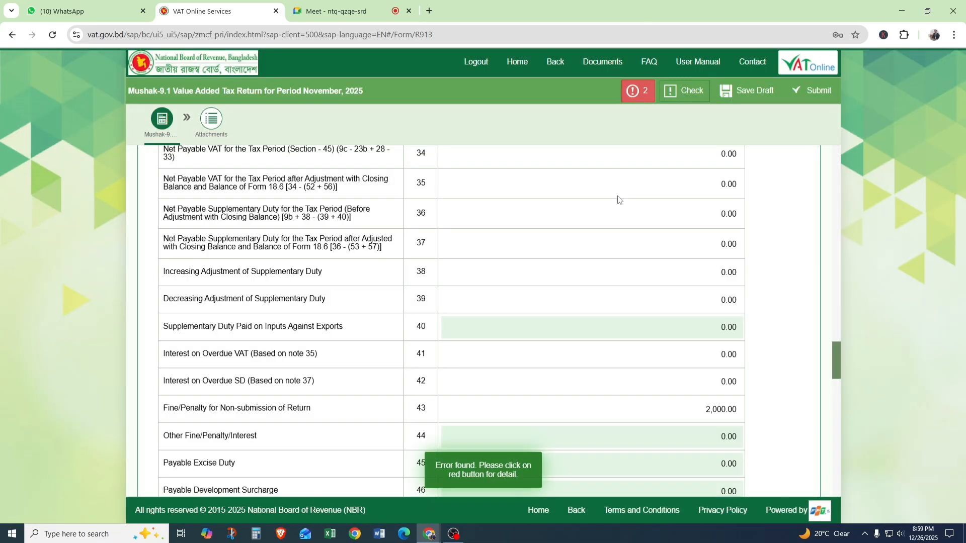
{"action": "left_click", "coordinate": [635, 98]}
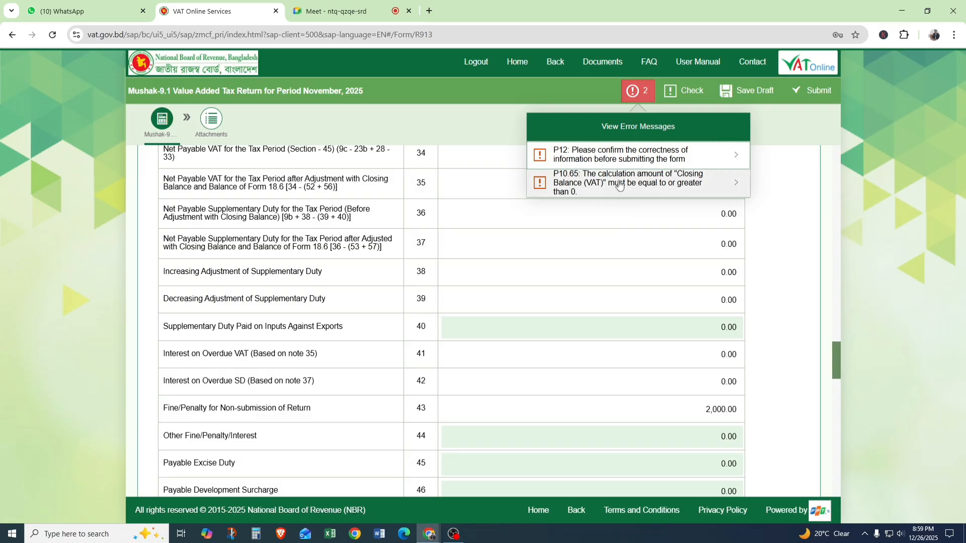
{"action": "left_click", "coordinate": [612, 393]}
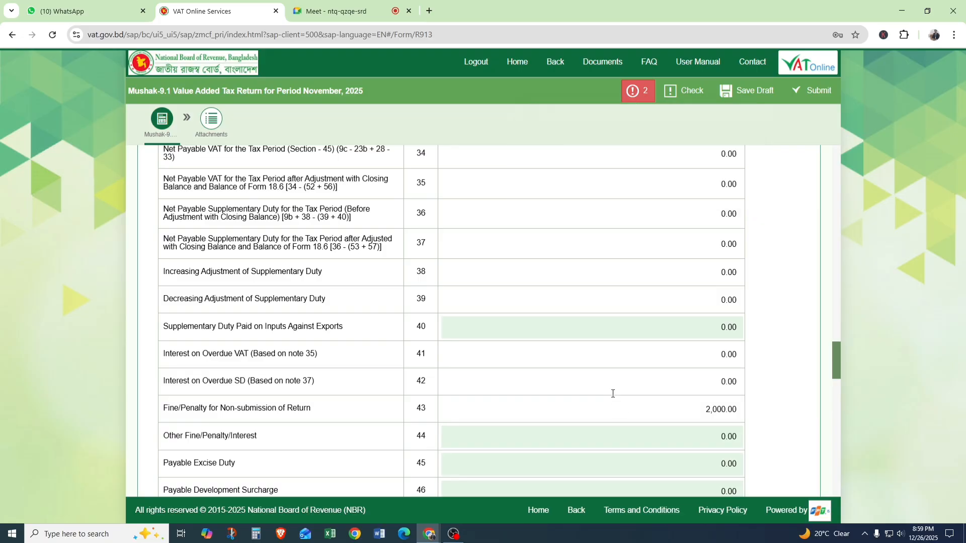
Look through the supply, purchase and increasing adjustment rows in Parts 3 to 5.
{"action": "scroll", "coordinate": [612, 367], "scroll_direction": "up", "scroll_amount": 13}
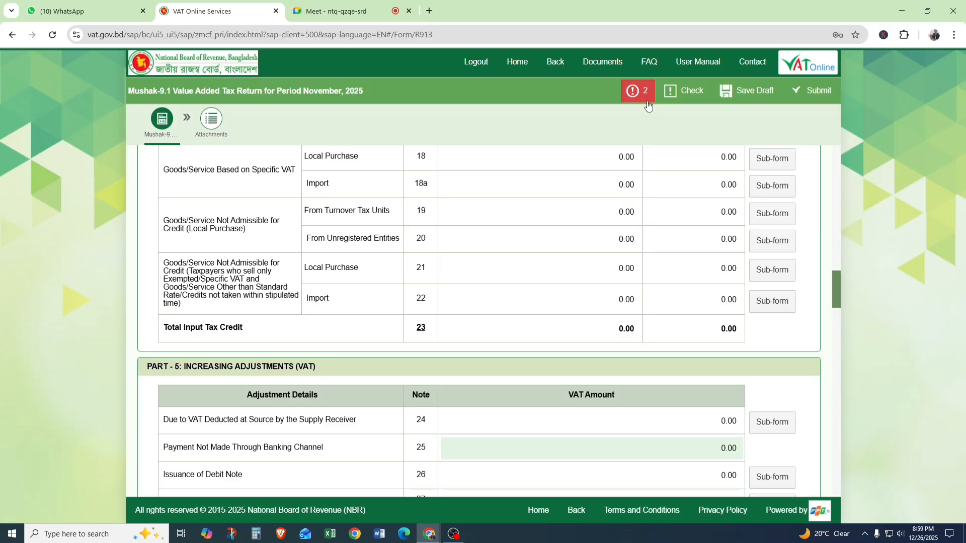
{"action": "scroll", "coordinate": [459, 358], "scroll_direction": "up", "scroll_amount": 8}
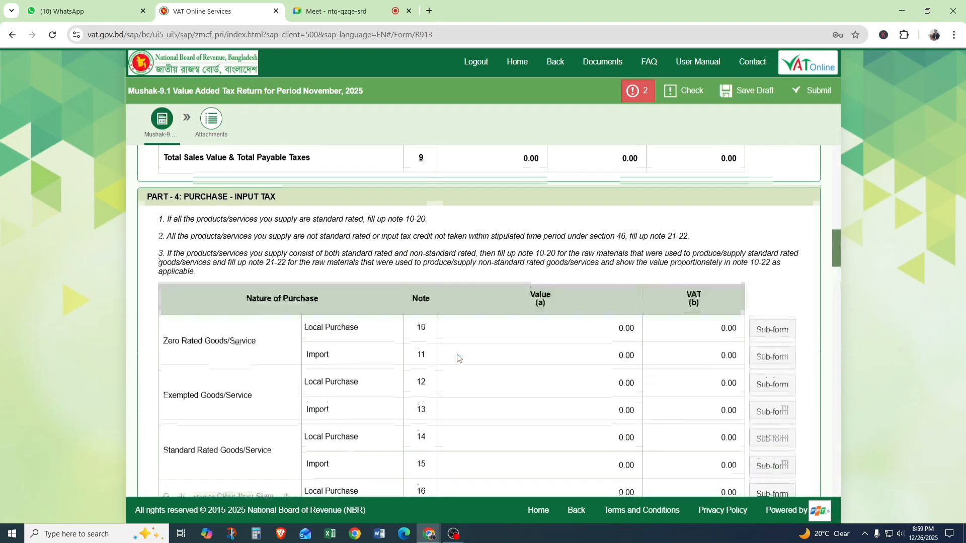
{"action": "scroll", "coordinate": [459, 358], "scroll_direction": "up", "scroll_amount": 4}
{"action": "scroll", "coordinate": [458, 354], "scroll_direction": "down", "scroll_amount": 1}
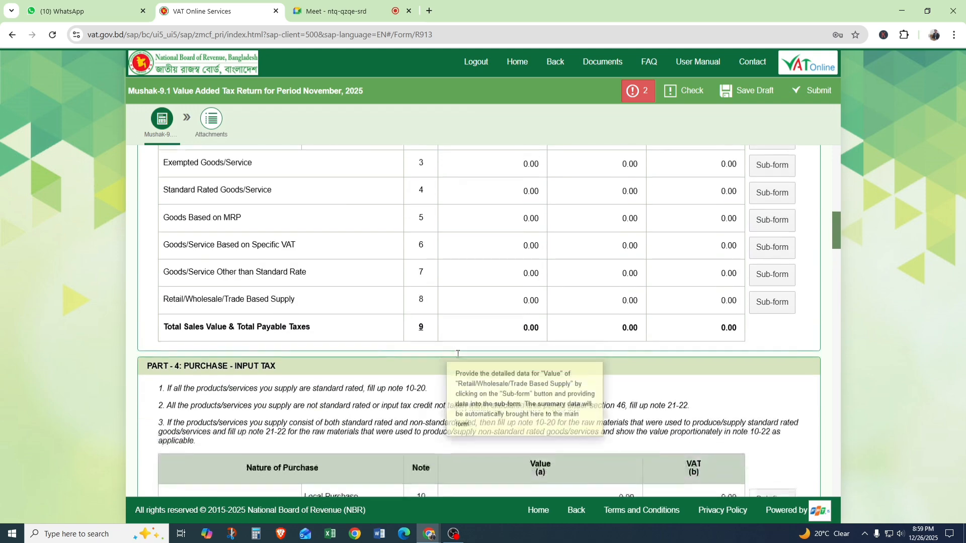
{"action": "scroll", "coordinate": [458, 354], "scroll_direction": "up", "scroll_amount": 8}
{"action": "scroll", "coordinate": [459, 358], "scroll_direction": "down", "scroll_amount": 6}
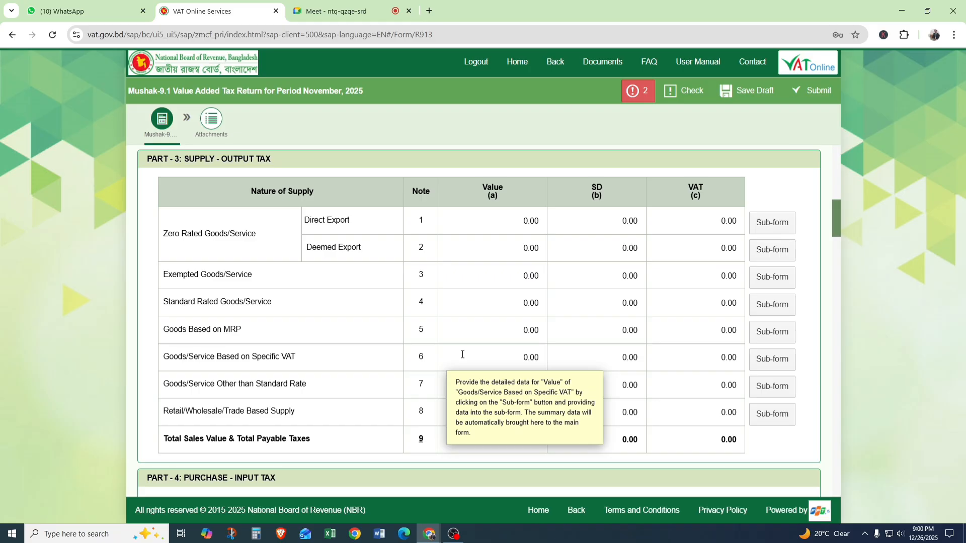
{"action": "scroll", "coordinate": [463, 354], "scroll_direction": "down", "scroll_amount": 7}
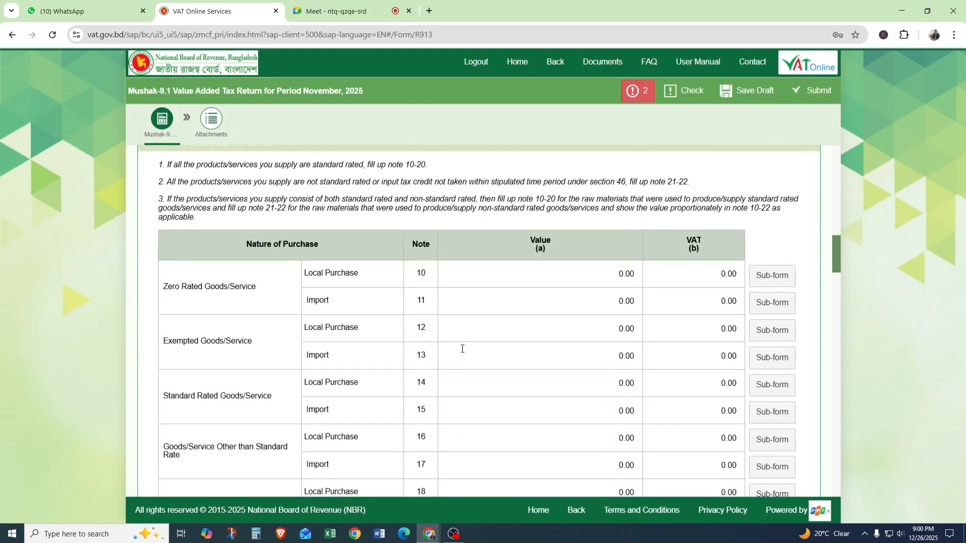
{"action": "scroll", "coordinate": [463, 347], "scroll_direction": "down", "scroll_amount": 4}
{"action": "scroll", "coordinate": [464, 344], "scroll_direction": "down", "scroll_amount": 6}
{"action": "scroll", "coordinate": [465, 338], "scroll_direction": "down", "scroll_amount": 1}
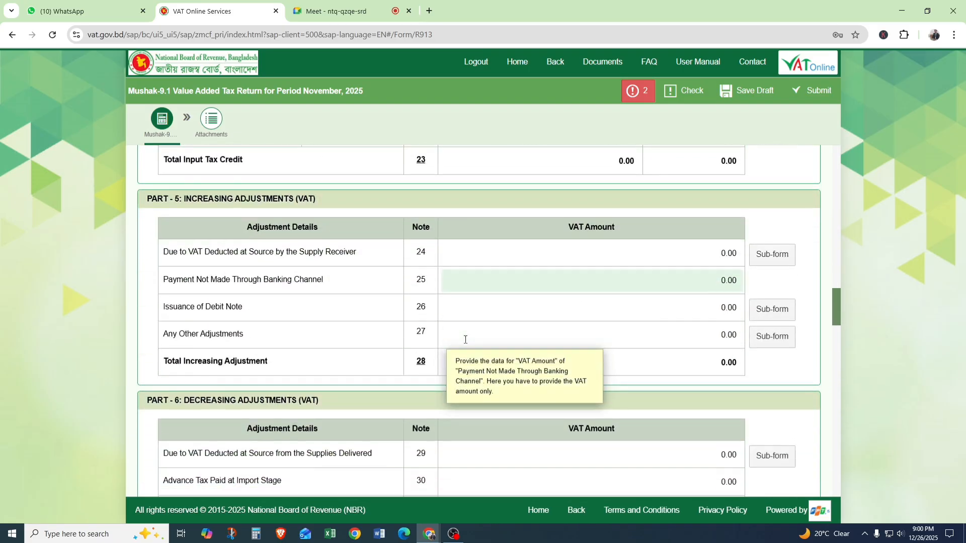
Open the sub-form for Any Other Adjustments (note 27) in Part 5 and add a new row.
{"action": "mouse_move", "coordinate": [464, 338]}
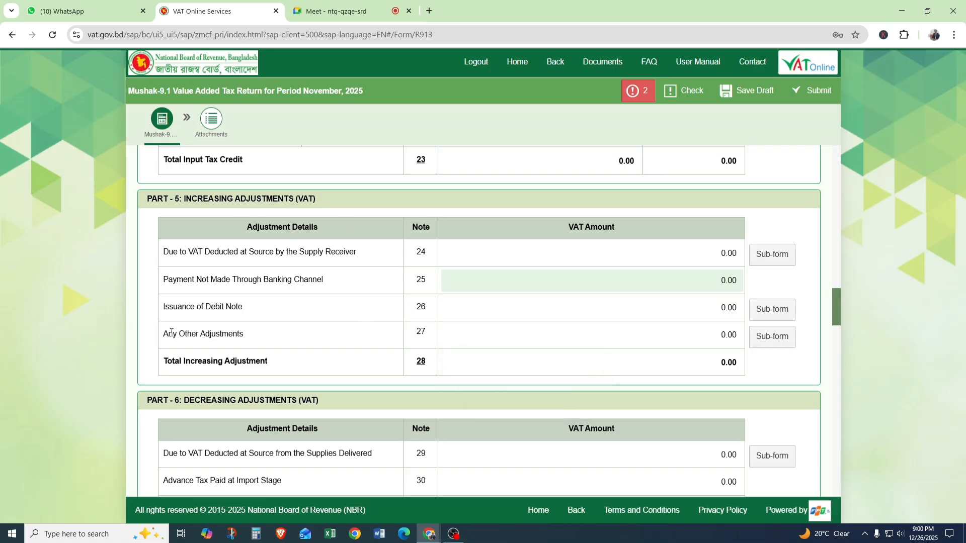
{"action": "left_click_drag", "start_coordinate": [163, 333], "coordinate": [416, 332]}
{"action": "left_click", "coordinate": [432, 333]}
{"action": "left_click", "coordinate": [773, 337]}
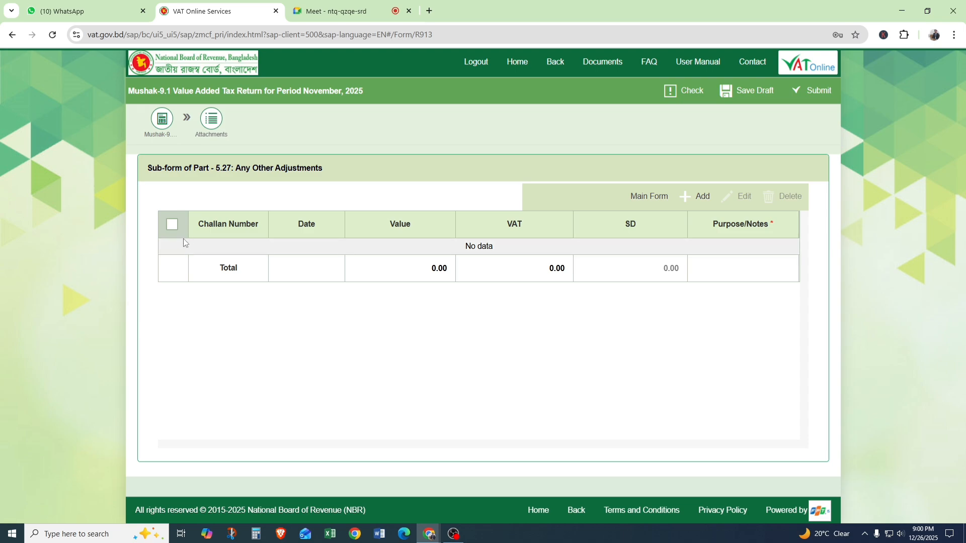
{"action": "left_click", "coordinate": [690, 203]}
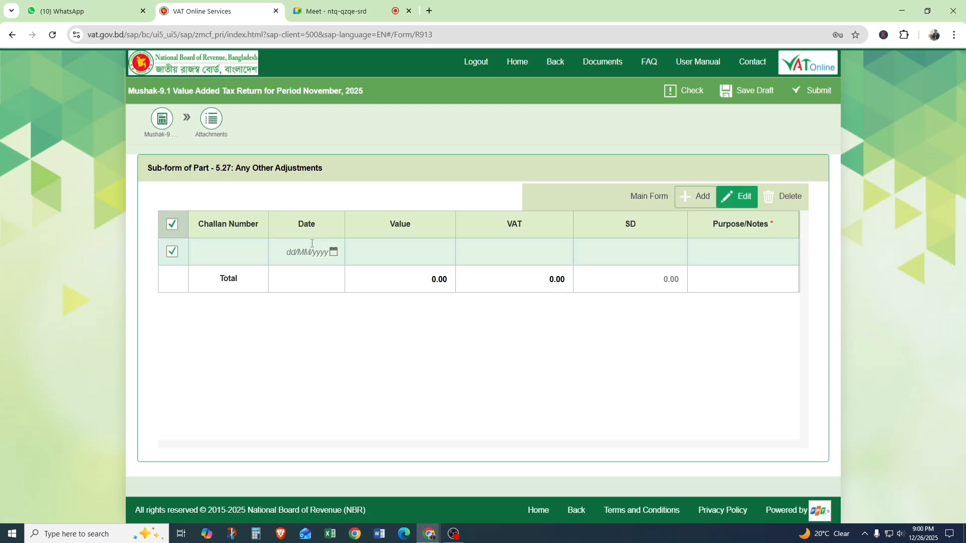
Set the adjustment row's date to 25/12/2025 and enter its challan number.
{"action": "left_click", "coordinate": [223, 247]}
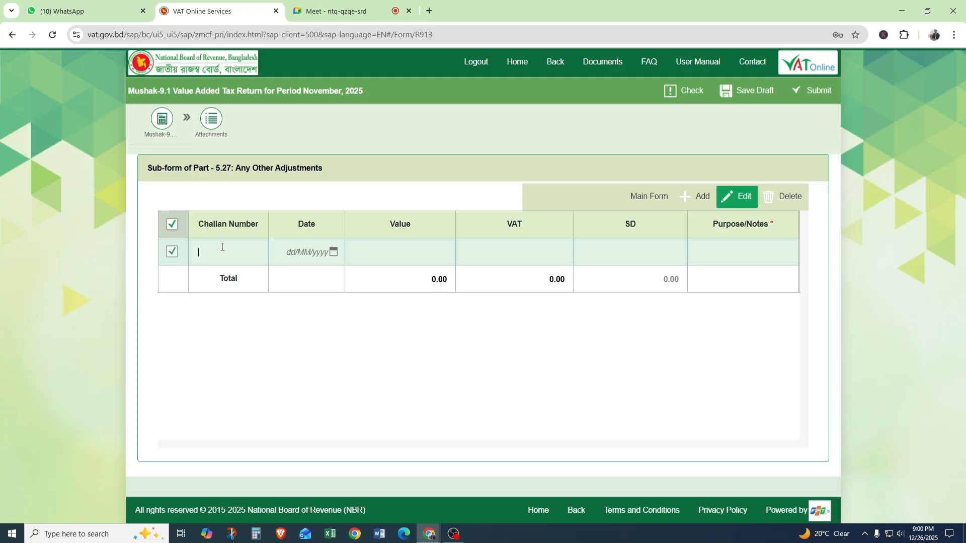
{"action": "left_click", "coordinate": [333, 251]}
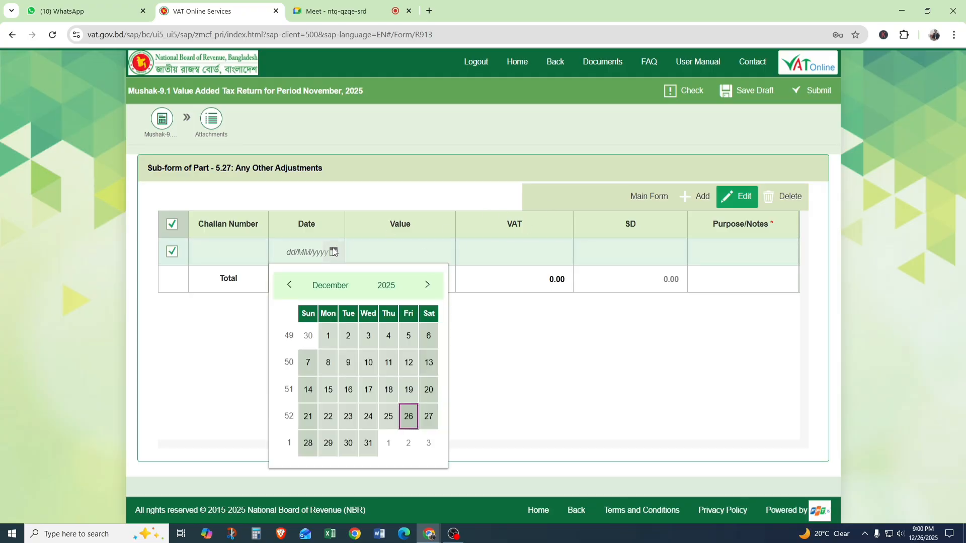
{"action": "left_click", "coordinate": [396, 420]}
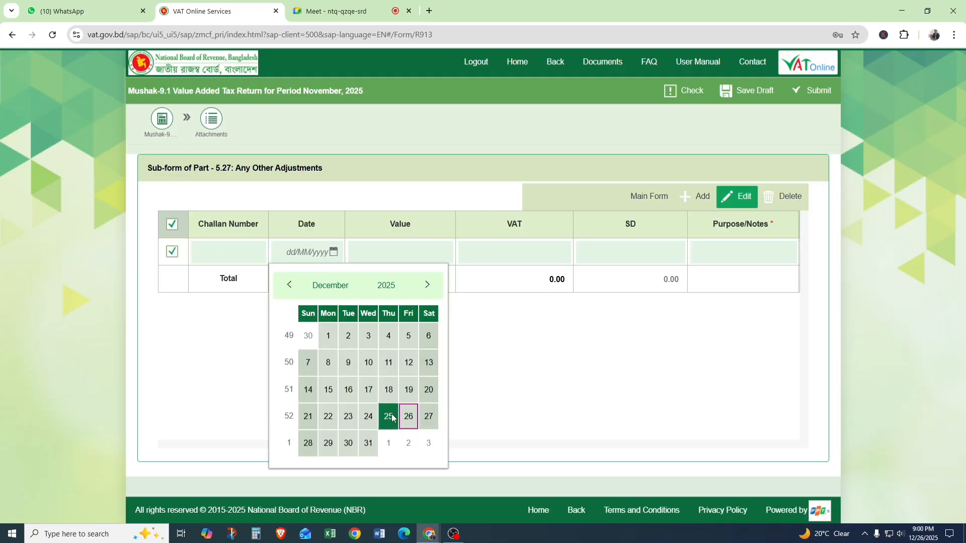
{"action": "left_click", "coordinate": [225, 253]}
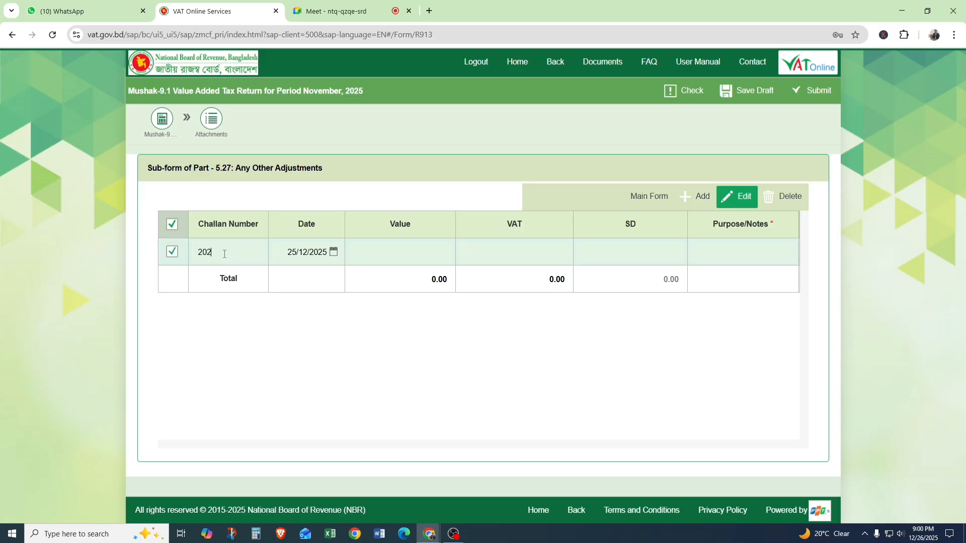
{"action": "type", "text": "2025-100000000"}
Enter a value of 50,000 and VAT of 5000 for the adjustment row, and return to the main form.
{"action": "left_click", "coordinate": [394, 250]}
{"action": "type", "text": "50000"}
{"action": "left_click", "coordinate": [516, 255]}
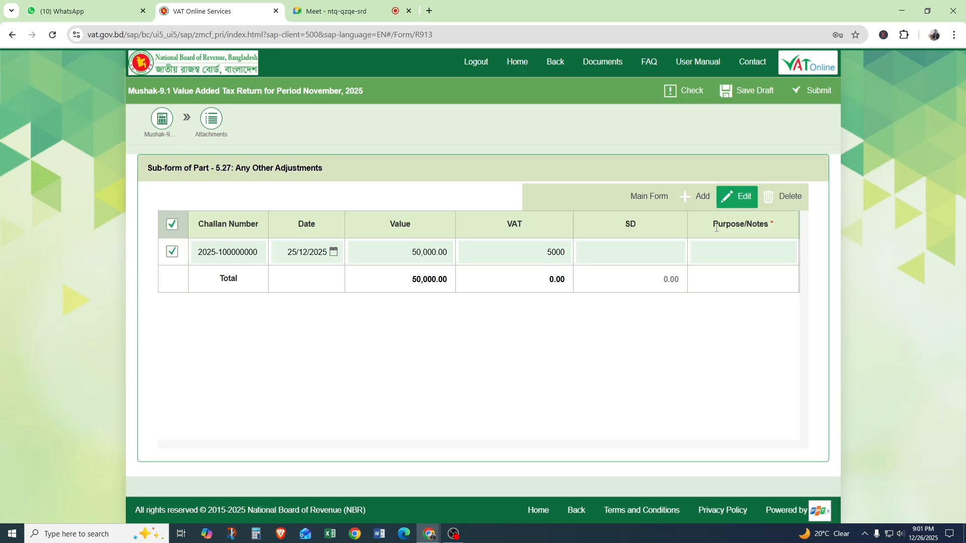
{"action": "left_click", "coordinate": [650, 198]}
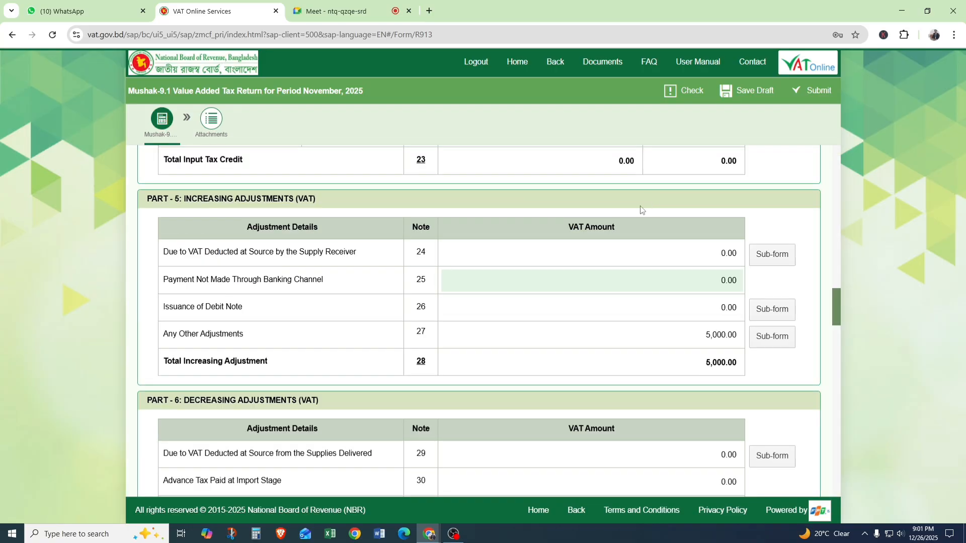
Open the sub-form for VAT Deposit for the Current Tax Period (note 58) in Part 9 and add a new row.
{"action": "scroll", "coordinate": [589, 263], "scroll_direction": "down", "scroll_amount": 1}
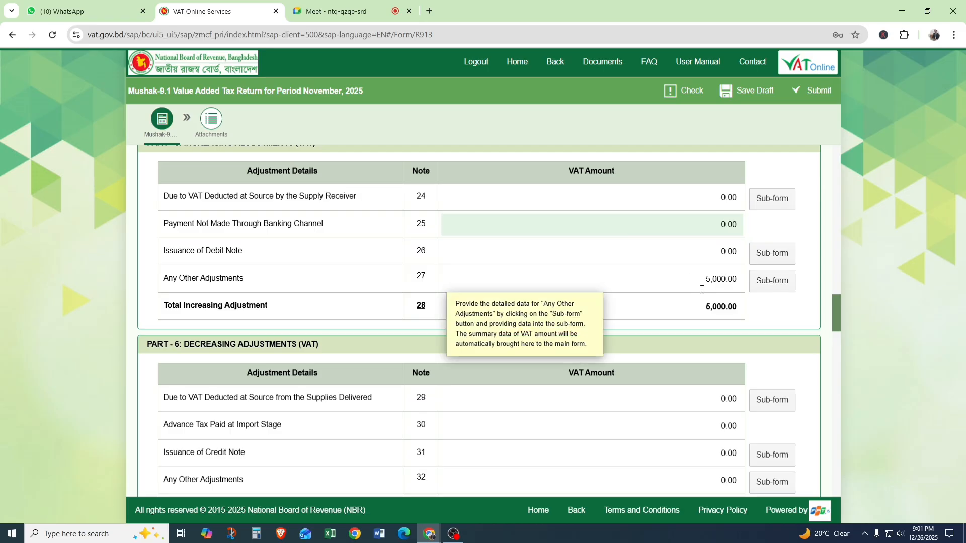
{"action": "scroll", "coordinate": [701, 289], "scroll_direction": "down", "scroll_amount": 1}
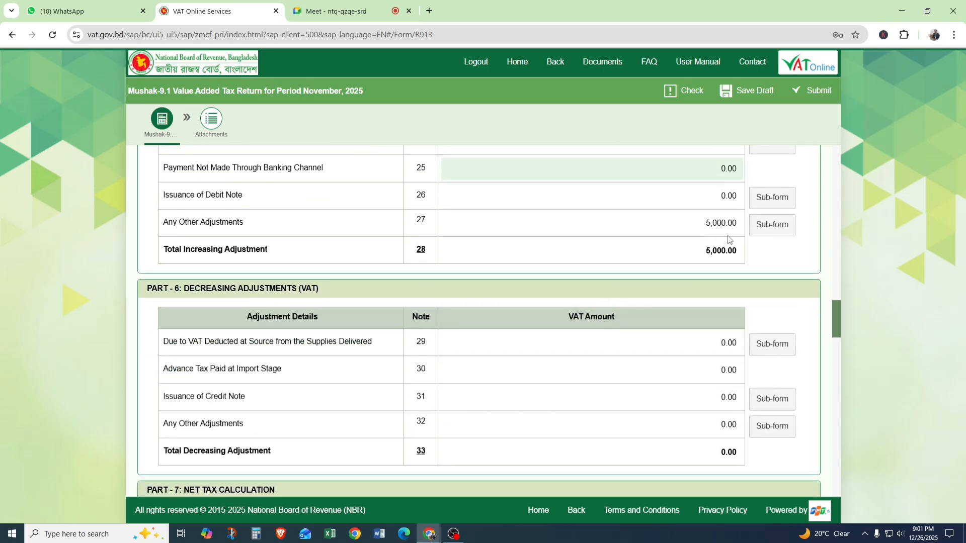
{"action": "scroll", "coordinate": [720, 239], "scroll_direction": "down", "scroll_amount": 5}
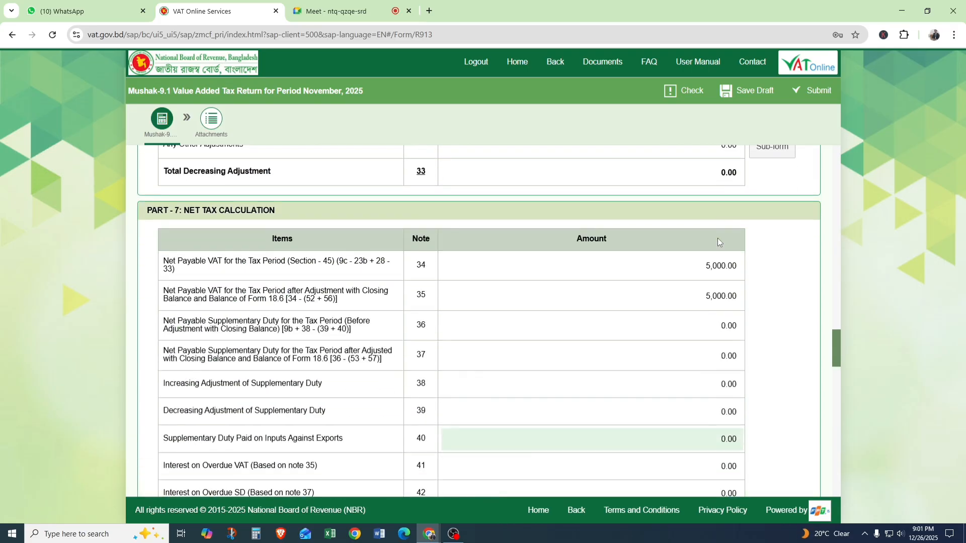
{"action": "scroll", "coordinate": [718, 241], "scroll_direction": "down", "scroll_amount": 1}
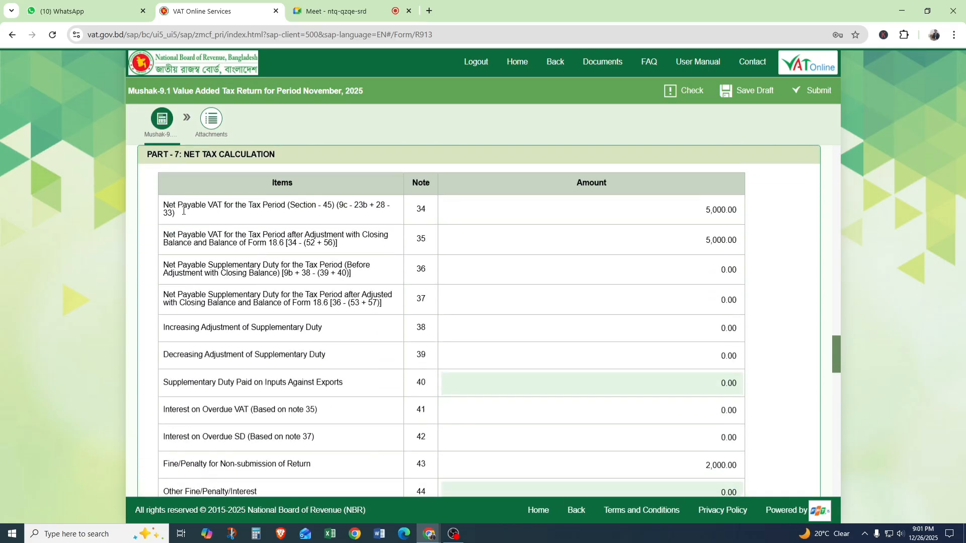
{"action": "scroll", "coordinate": [717, 210], "scroll_direction": "down", "scroll_amount": 7}
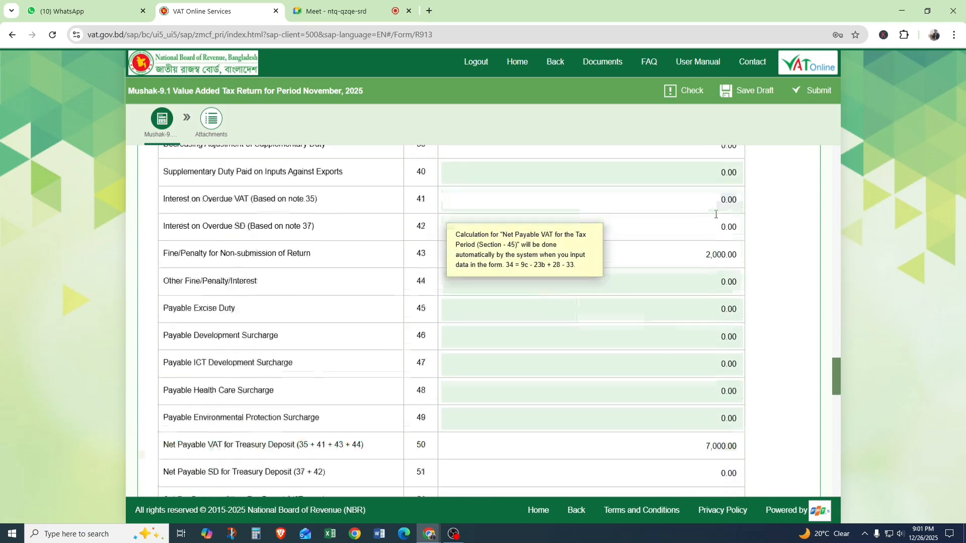
{"action": "scroll", "coordinate": [717, 211], "scroll_direction": "down", "scroll_amount": 6}
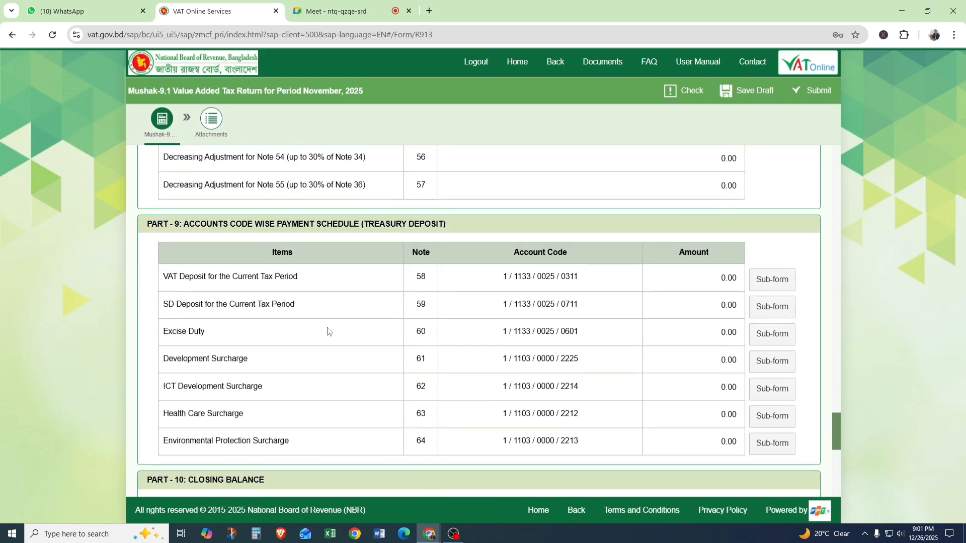
{"action": "left_click", "coordinate": [772, 281]}
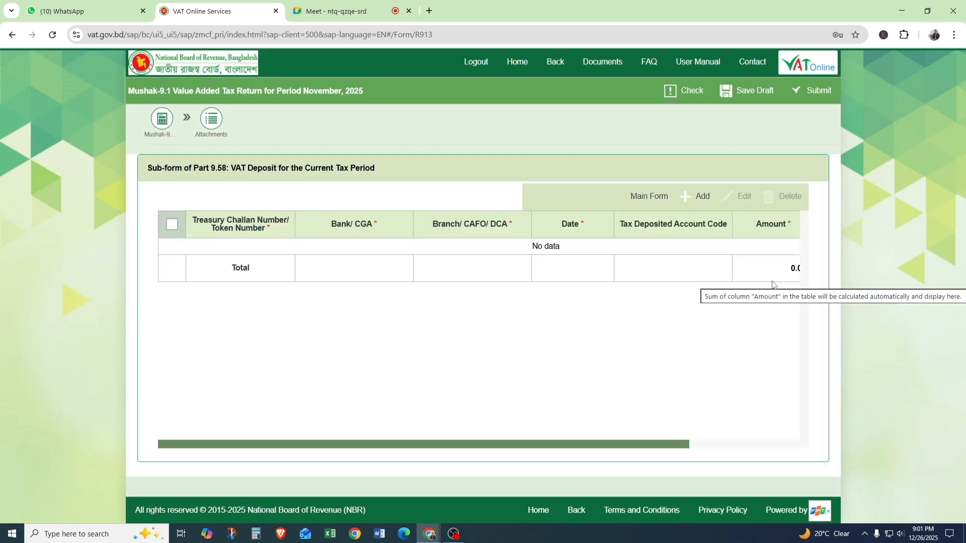
{"action": "left_click", "coordinate": [698, 196]}
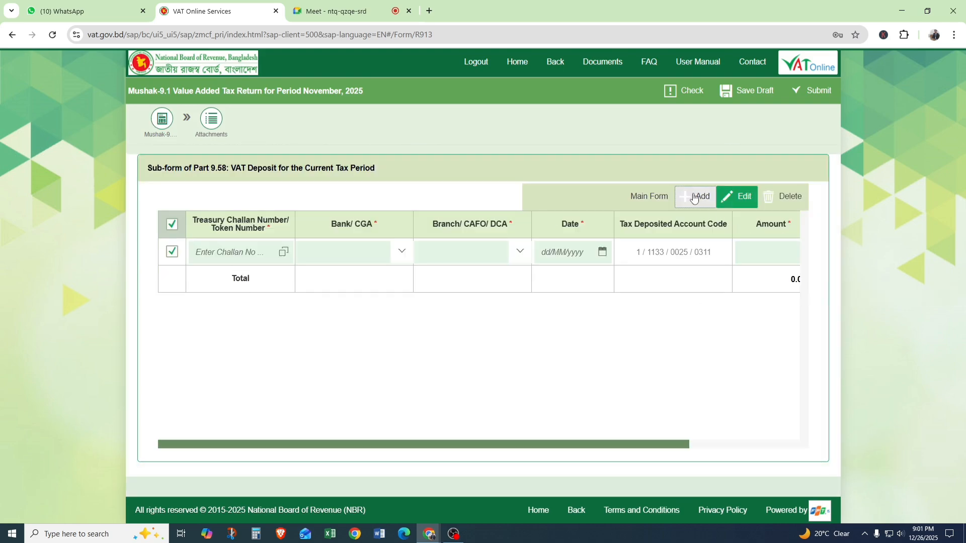
Enter the treasury challan number in the new VAT deposit row.
{"action": "left_click", "coordinate": [240, 251]}
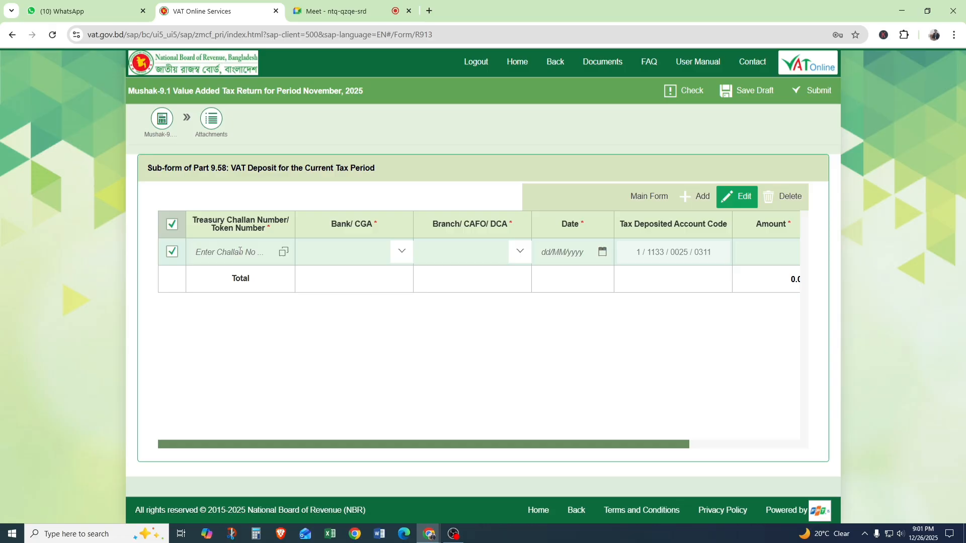
{"action": "key", "text": "BackSpace"}
Set the deposit row's bank to Agrani Bank Ltd., its branch to Badhal Bazar and its date to 24/12/2025.
{"action": "left_click", "coordinate": [401, 251]}
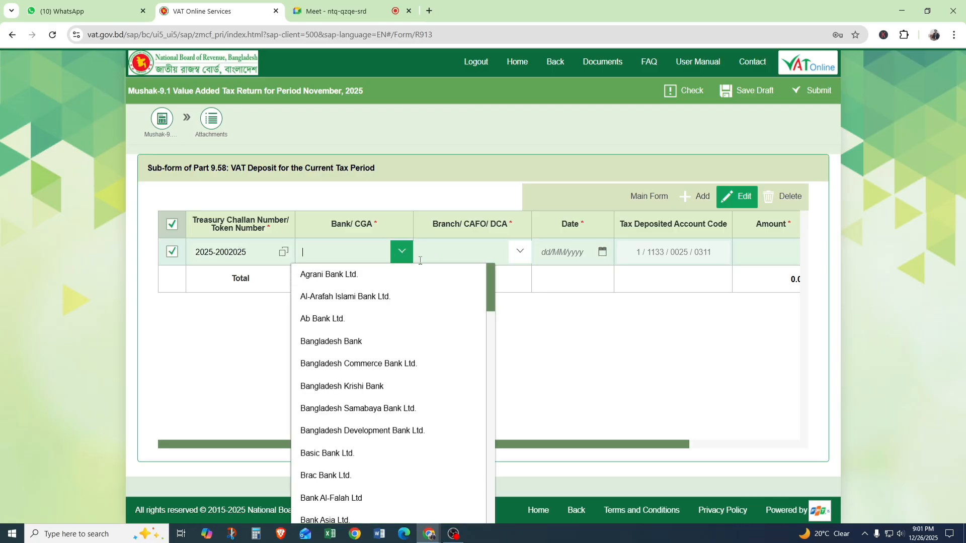
{"action": "left_click", "coordinate": [334, 277]}
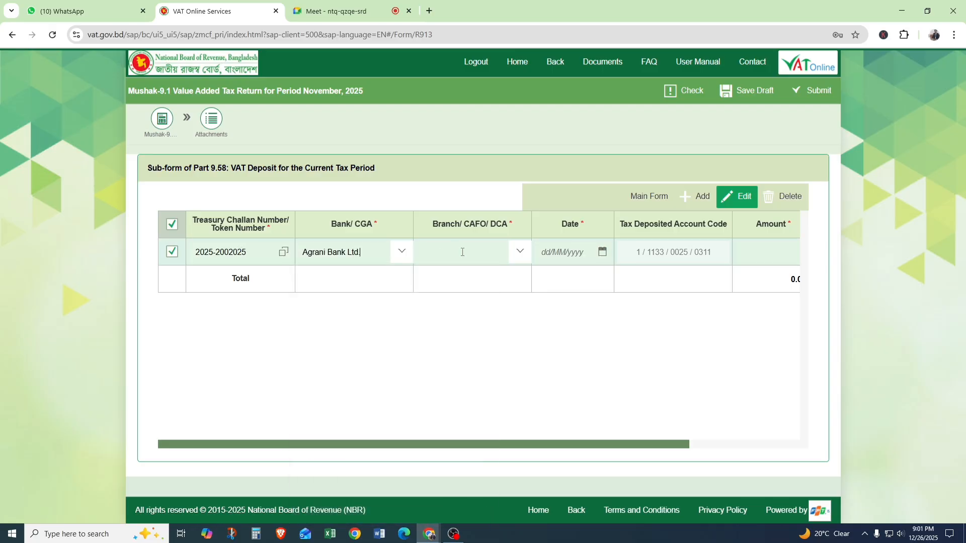
{"action": "left_click", "coordinate": [509, 248]}
{"action": "left_click", "coordinate": [433, 274]}
{"action": "left_click", "coordinate": [603, 252]}
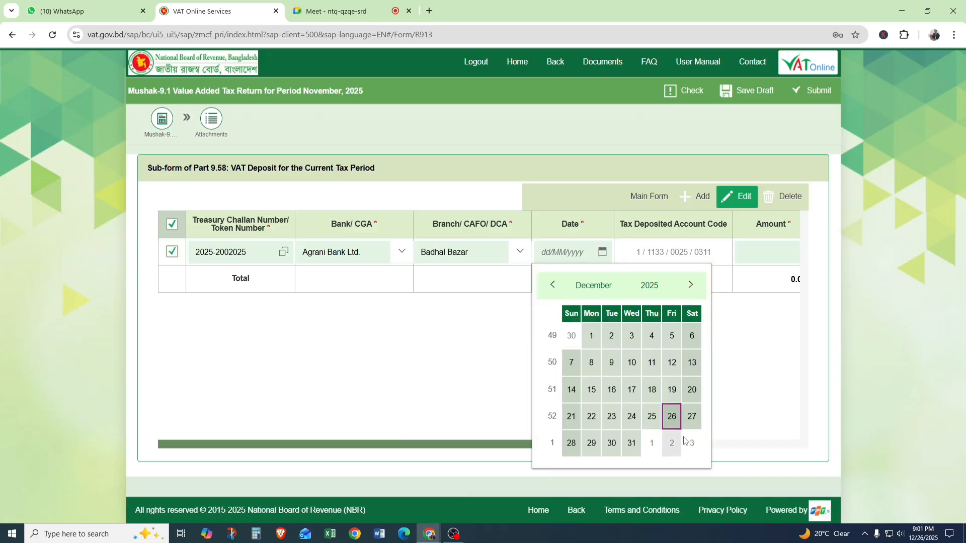
{"action": "left_click", "coordinate": [632, 416]}
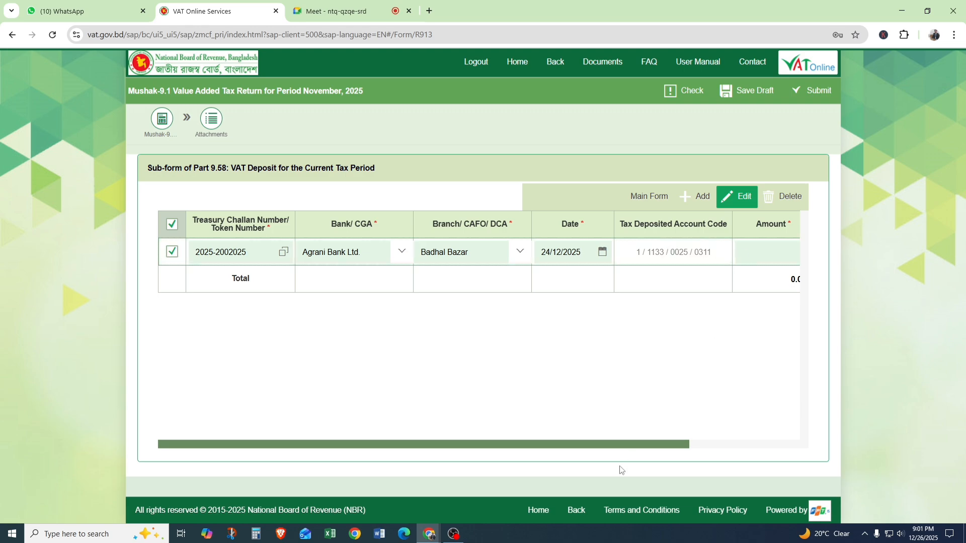
Enter a deposit amount of 5,000 and return to the main form.
{"action": "left_click_drag", "start_coordinate": [663, 444], "coordinate": [749, 436]}
{"action": "left_click", "coordinate": [682, 247]}
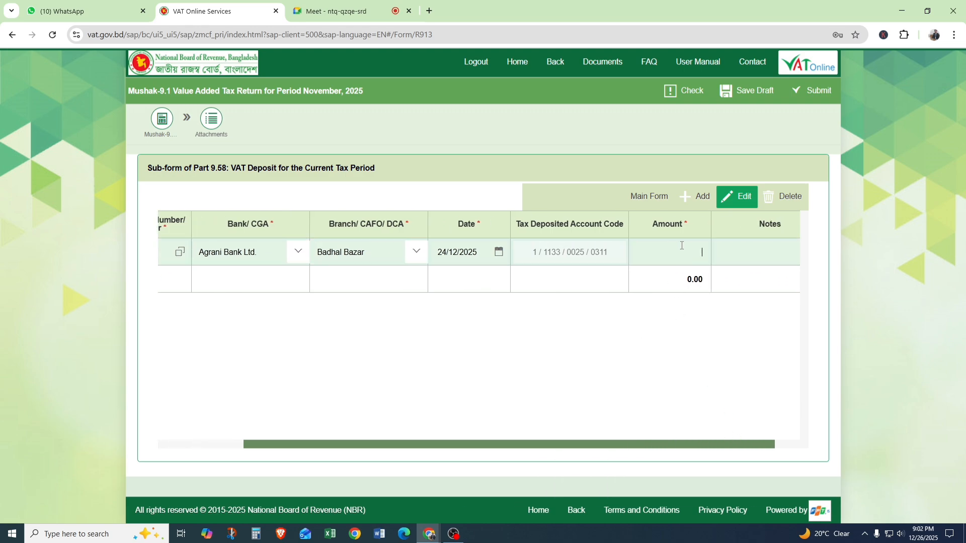
{"action": "type", "text": "5000"}
{"action": "left_click", "coordinate": [649, 196]}
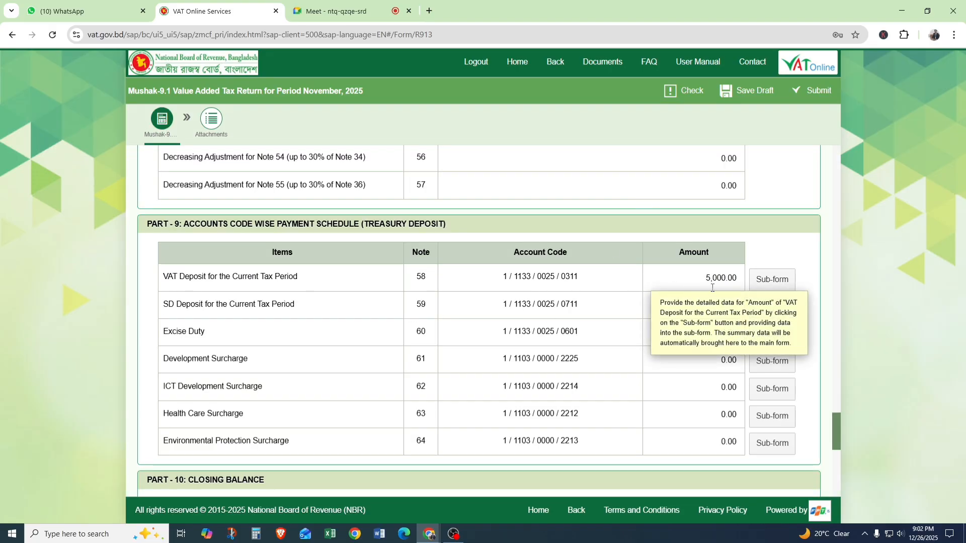
Review the net tax calculation in Part 7 and the decreasing and increasing adjustments in Parts 6 and 5.
{"action": "scroll", "coordinate": [614, 288], "scroll_direction": "up", "scroll_amount": 8}
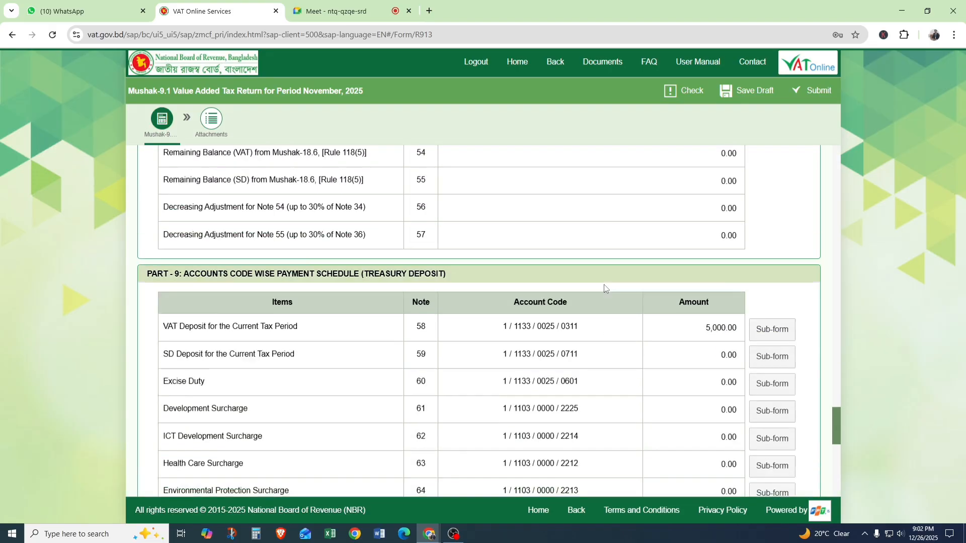
{"action": "scroll", "coordinate": [605, 285], "scroll_direction": "up", "scroll_amount": 4}
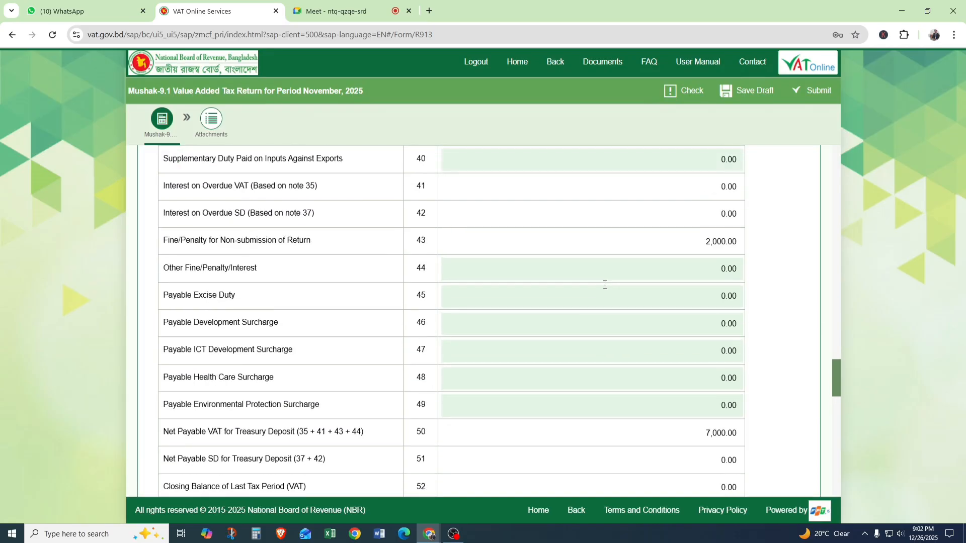
{"action": "scroll", "coordinate": [690, 358], "scroll_direction": "up", "scroll_amount": 5}
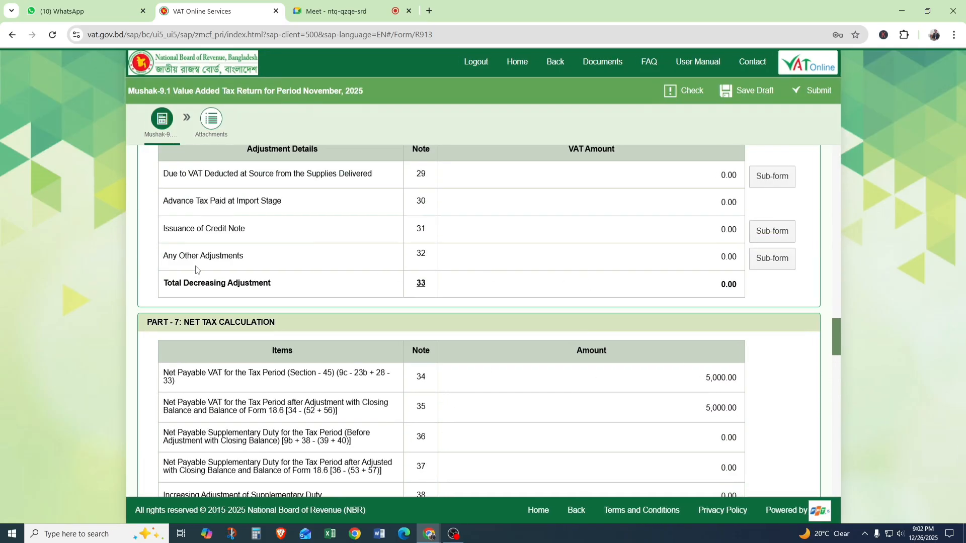
{"action": "scroll", "coordinate": [530, 292], "scroll_direction": "up", "scroll_amount": 5}
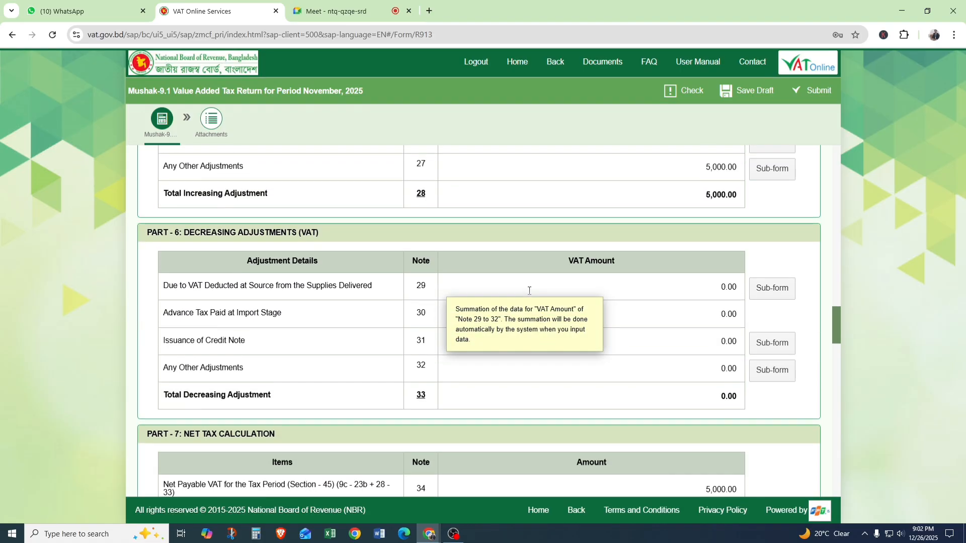
{"action": "mouse_move", "coordinate": [717, 359]}
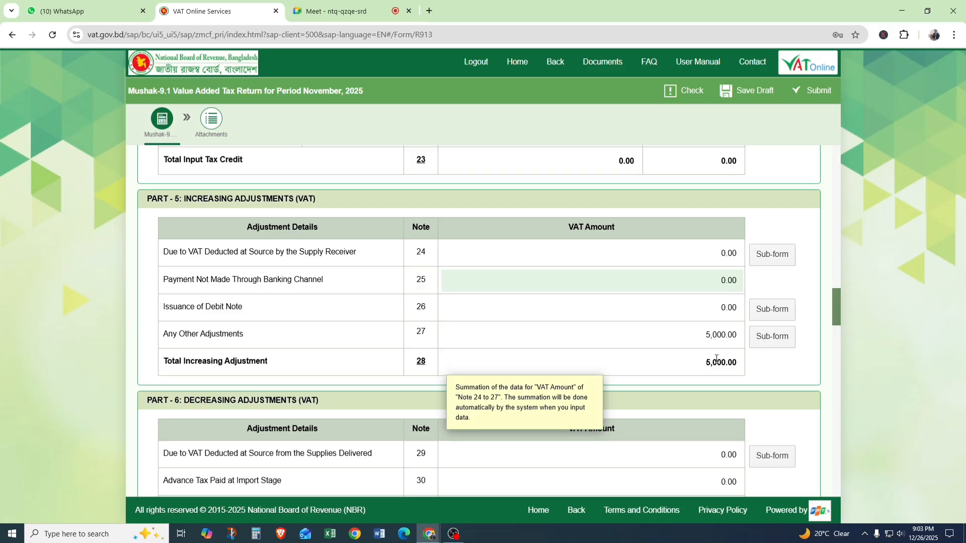
Check the VAT deposit entry in the note 58 sub-form of Part 9 and return to the main form.
{"action": "scroll", "coordinate": [719, 321], "scroll_direction": "down", "scroll_amount": 20}
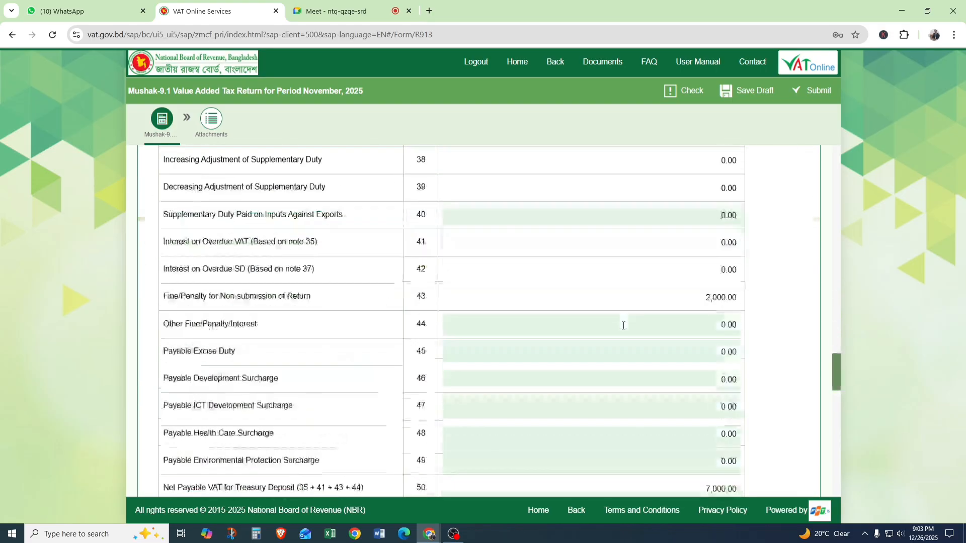
{"action": "scroll", "coordinate": [624, 330], "scroll_direction": "down", "scroll_amount": 3}
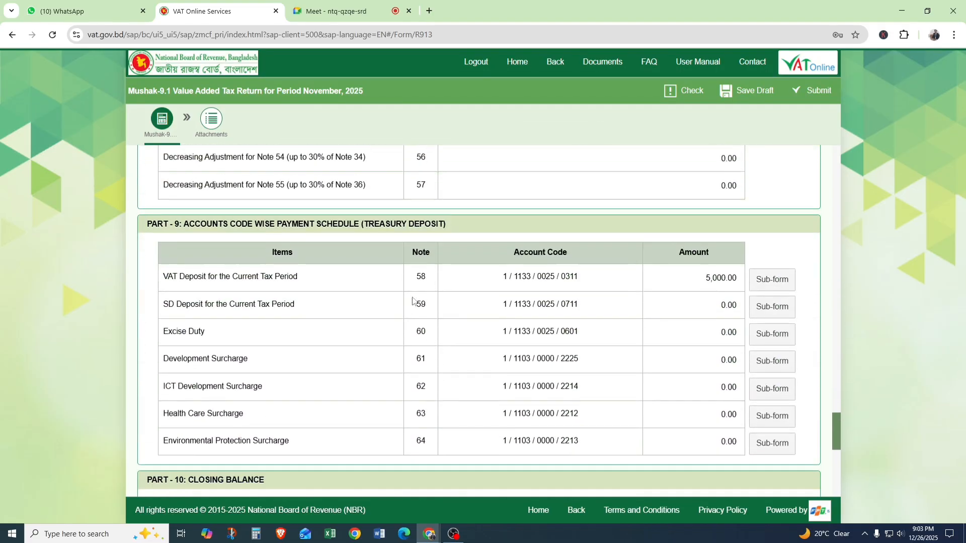
{"action": "left_click_drag", "start_coordinate": [413, 278], "coordinate": [427, 276]}
{"action": "left_click", "coordinate": [776, 288]}
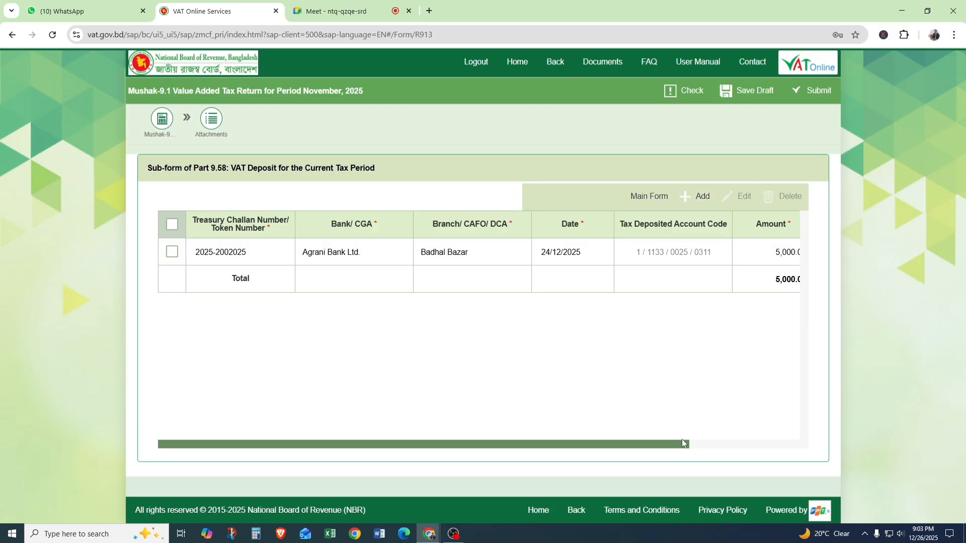
{"action": "left_click_drag", "start_coordinate": [686, 447], "coordinate": [432, 425]}
{"action": "left_click", "coordinate": [644, 198]}
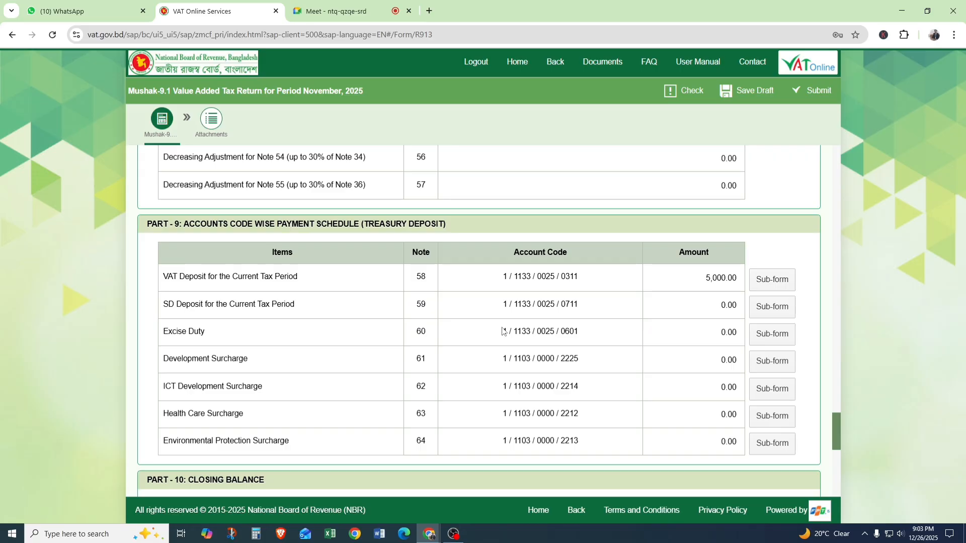
Review the net payable VAT calculation in Part 7 and the old account current balance adjustments in Part 8.
{"action": "scroll", "coordinate": [503, 331], "scroll_direction": "up", "scroll_amount": 1}
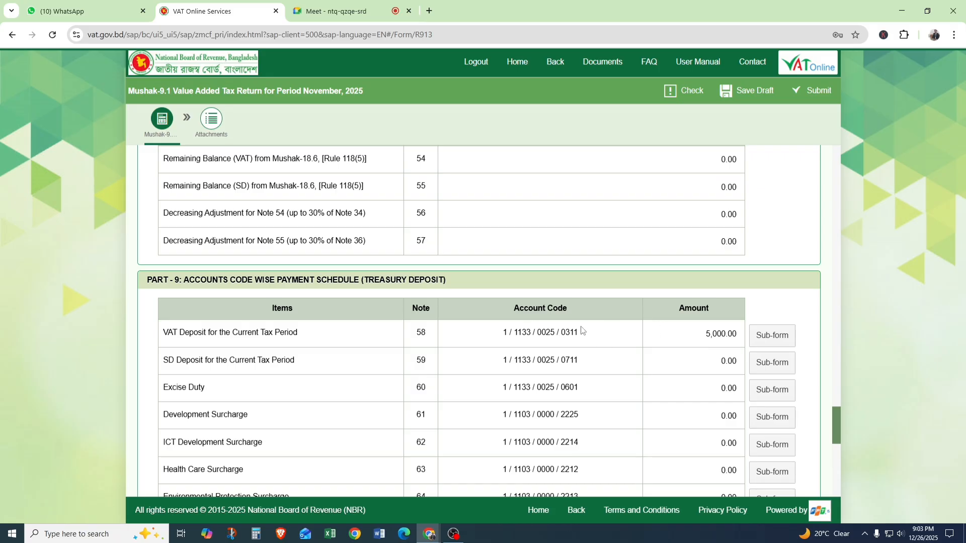
{"action": "scroll", "coordinate": [580, 326], "scroll_direction": "up", "scroll_amount": 4}
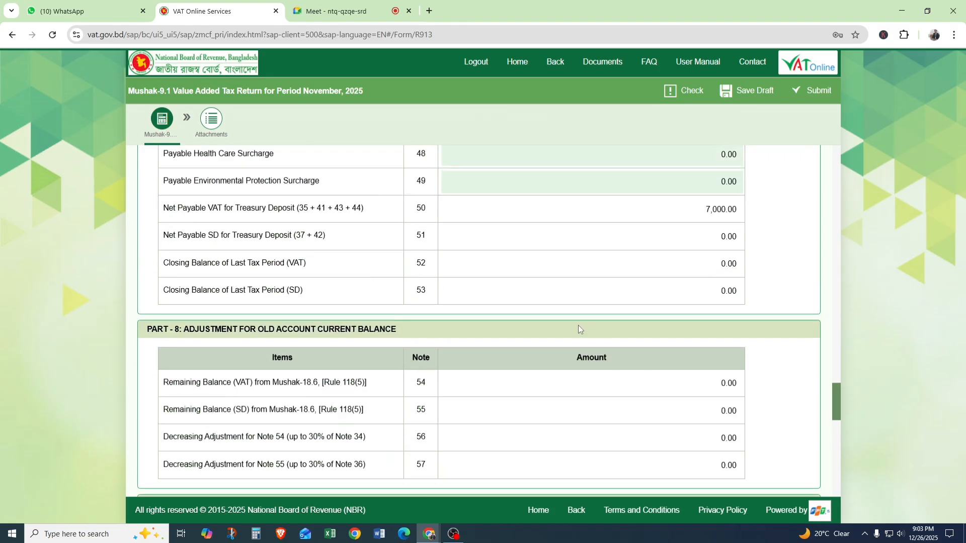
{"action": "scroll", "coordinate": [579, 327], "scroll_direction": "up", "scroll_amount": 2}
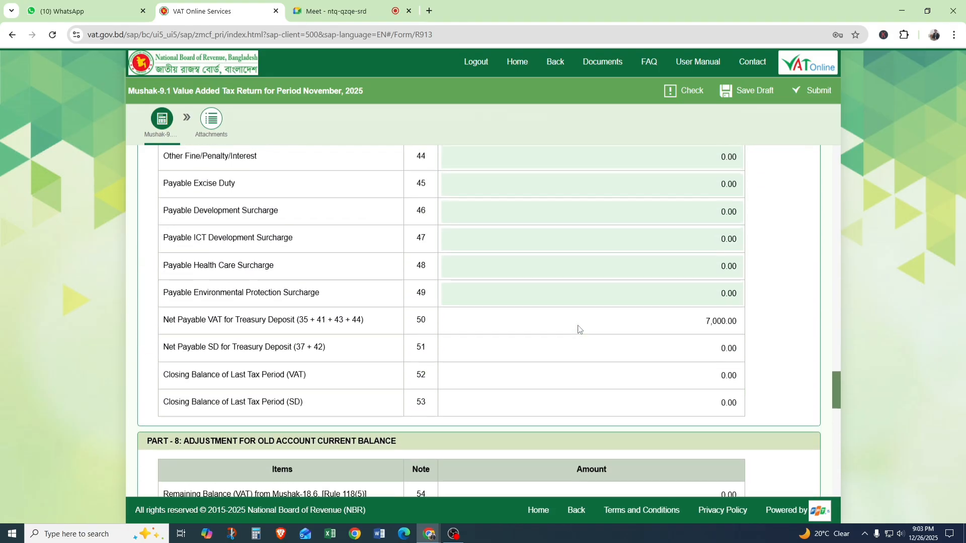
{"action": "scroll", "coordinate": [577, 325], "scroll_direction": "up", "scroll_amount": 4}
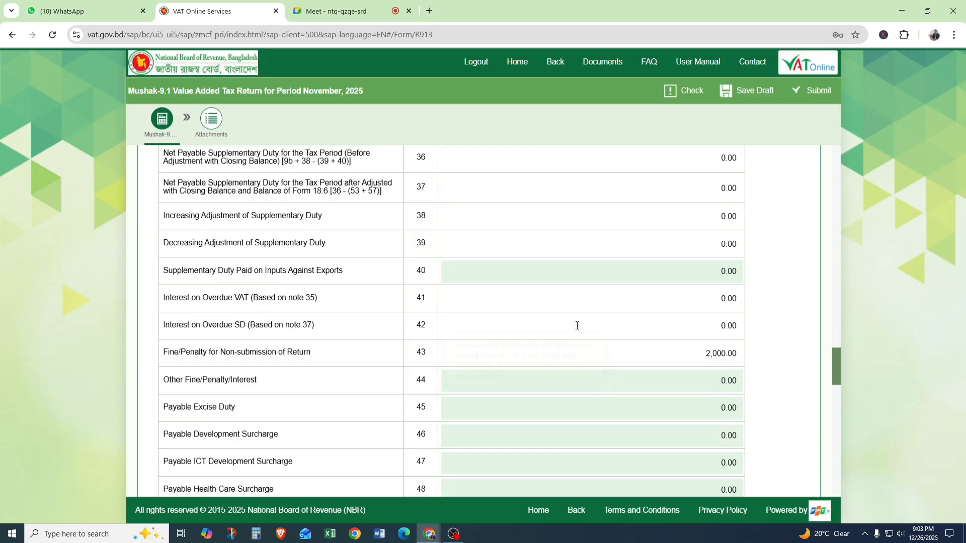
{"action": "scroll", "coordinate": [576, 326], "scroll_direction": "up", "scroll_amount": 1}
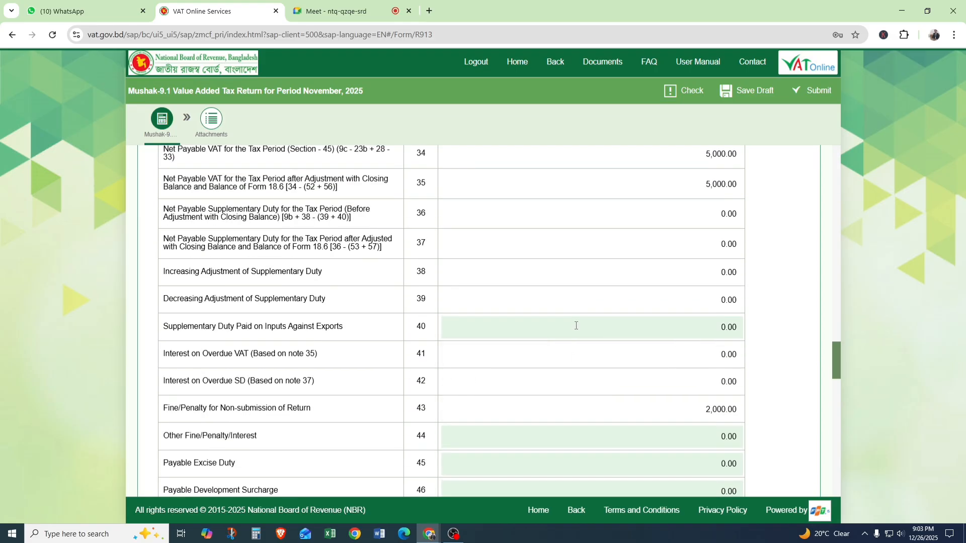
{"action": "scroll", "coordinate": [577, 325], "scroll_direction": "up", "scroll_amount": 2}
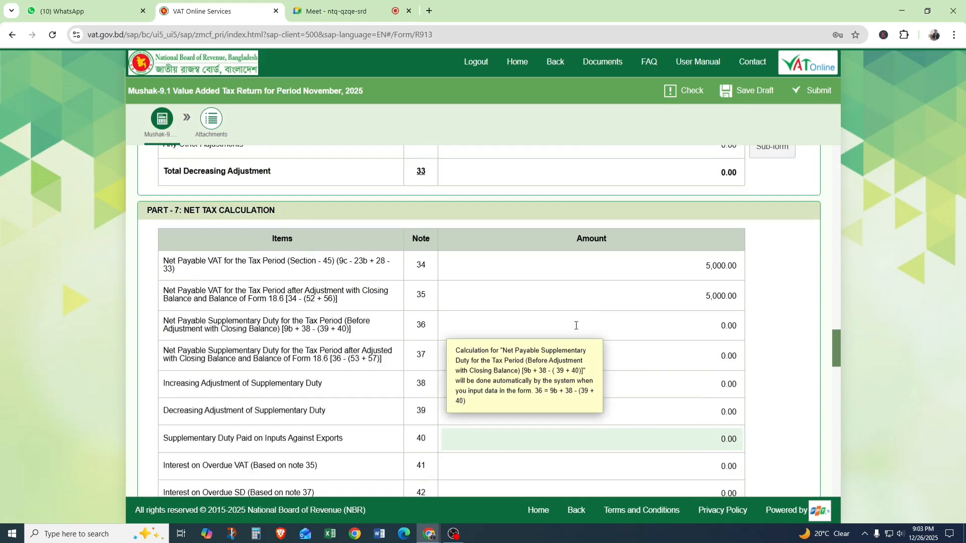
{"action": "scroll", "coordinate": [576, 326], "scroll_direction": "up", "scroll_amount": 2}
{"action": "scroll", "coordinate": [575, 322], "scroll_direction": "down", "scroll_amount": 12}
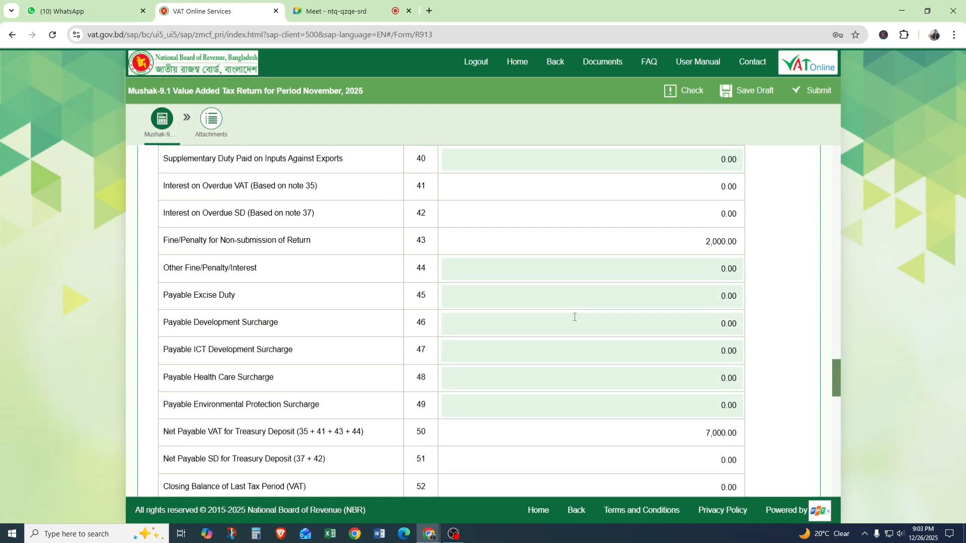
{"action": "scroll", "coordinate": [577, 315], "scroll_direction": "down", "scroll_amount": 1}
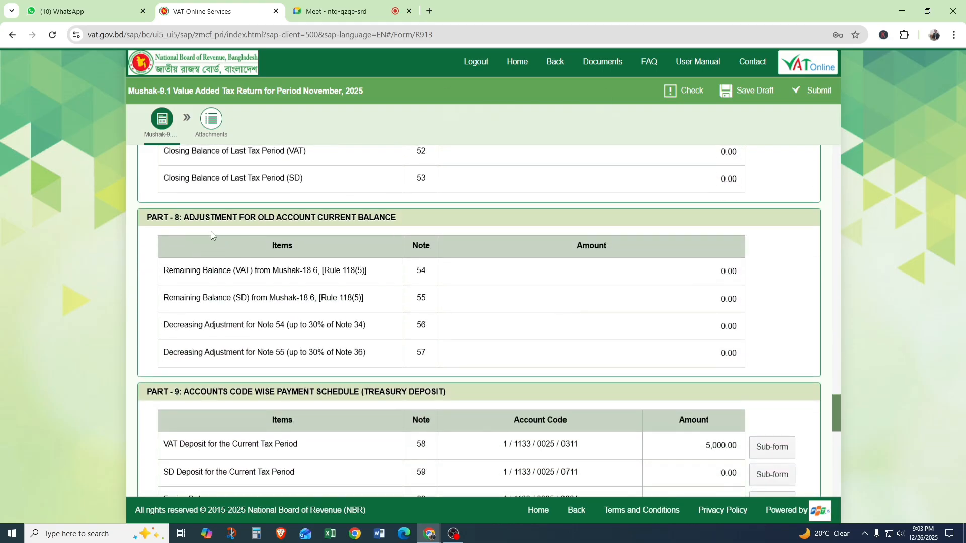
Examine the increasing adjustments in Part 5 and the decreasing adjustments in Part 6.
{"action": "scroll", "coordinate": [270, 308], "scroll_direction": "up", "scroll_amount": 10}
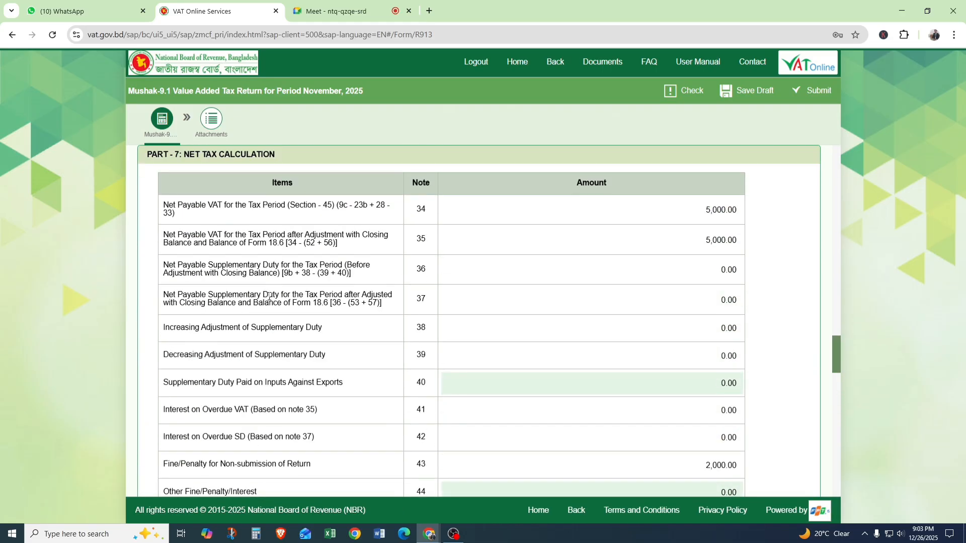
{"action": "scroll", "coordinate": [262, 287], "scroll_direction": "up", "scroll_amount": 6}
{"action": "scroll", "coordinate": [245, 211], "scroll_direction": "up", "scroll_amount": 3}
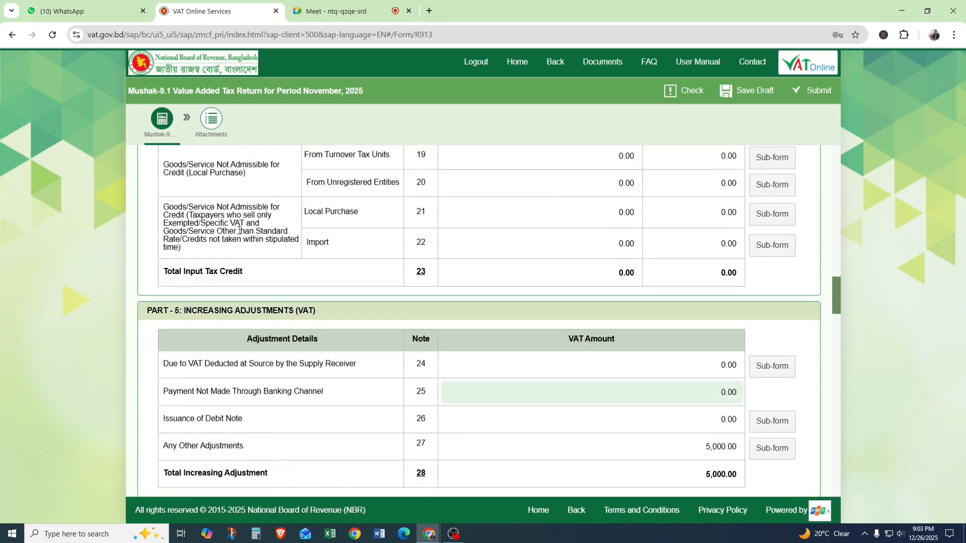
{"action": "scroll", "coordinate": [268, 308], "scroll_direction": "down", "scroll_amount": 1}
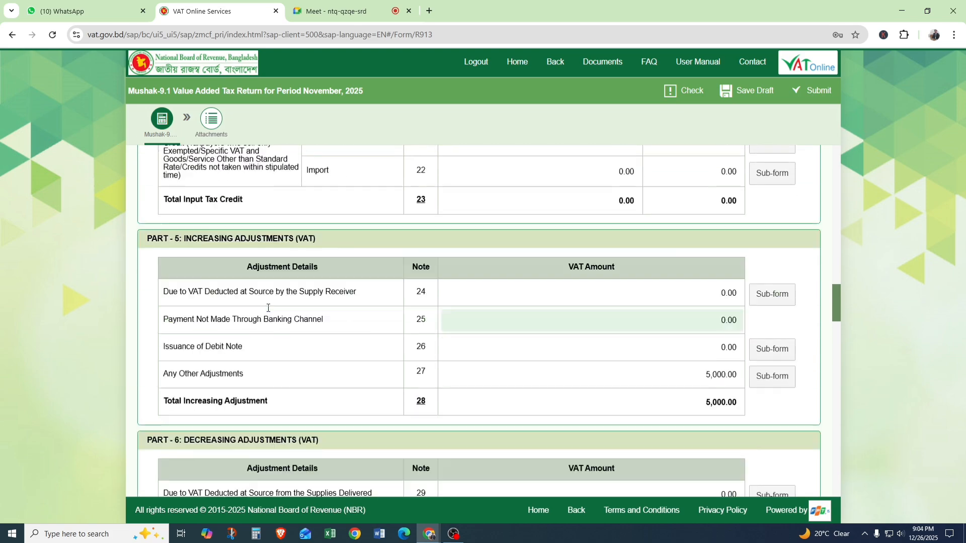
{"action": "scroll", "coordinate": [268, 308], "scroll_direction": "down", "scroll_amount": 3}
{"action": "left_click_drag", "start_coordinate": [170, 233], "coordinate": [346, 237]}
{"action": "left_click", "coordinate": [207, 229]}
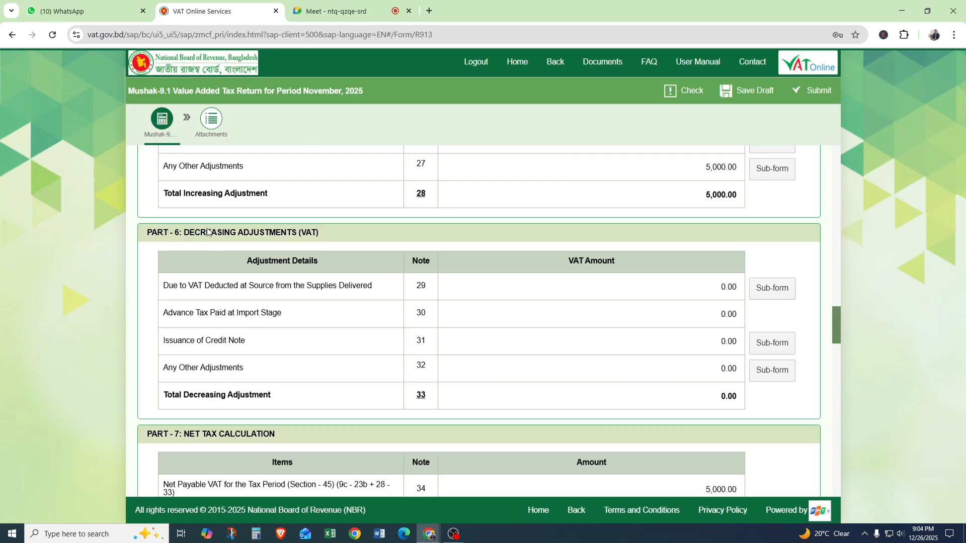
Add a row to the note 29 sub-form for VAT deducted at source and enter the buyer's BIN, name and address.
{"action": "left_click", "coordinate": [764, 291]}
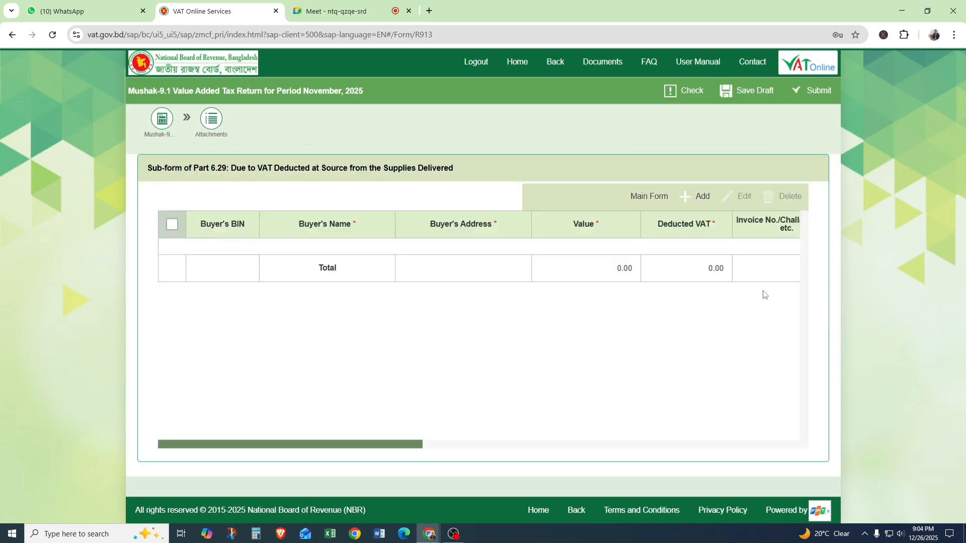
{"action": "left_click", "coordinate": [697, 196]}
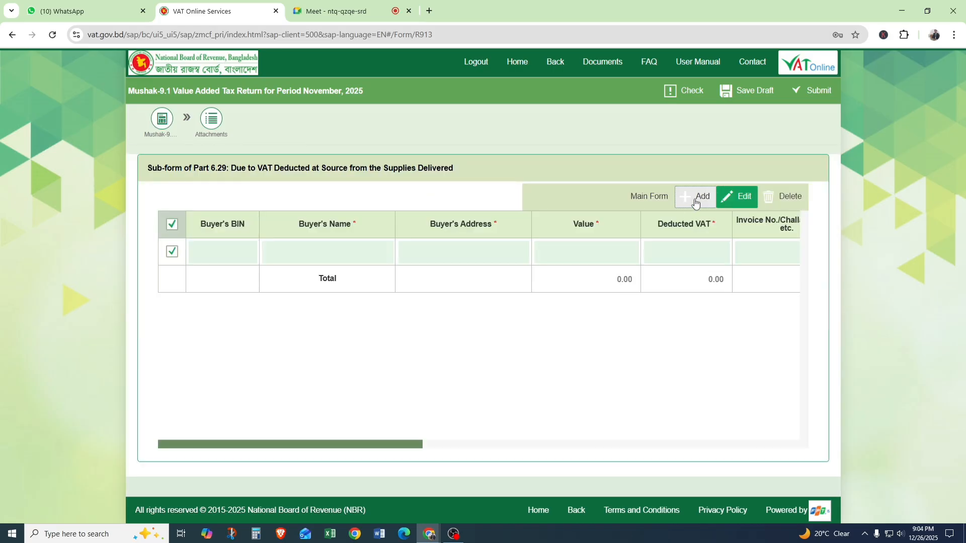
{"action": "left_click", "coordinate": [227, 247]}
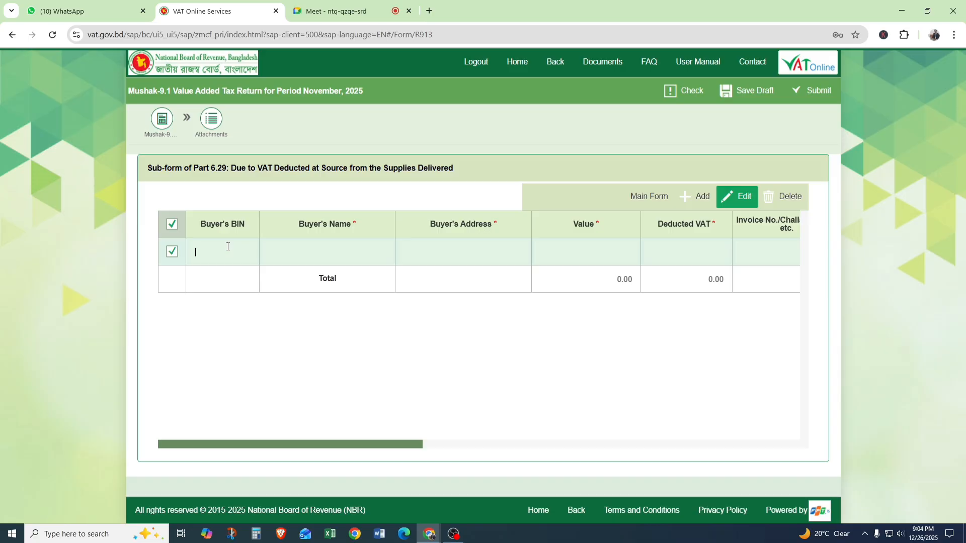
{"action": "type", "text": "y"}
{"action": "type", "text": "m"}
Set the new row's value to 50,000 and its deducted VAT to 5,000.
{"action": "left_click", "coordinate": [601, 256]}
{"action": "type", "text": "50000"}
{"action": "left_click", "coordinate": [680, 257]}
{"action": "type", "text": "5,00"}
{"action": "type", "text": "00"}
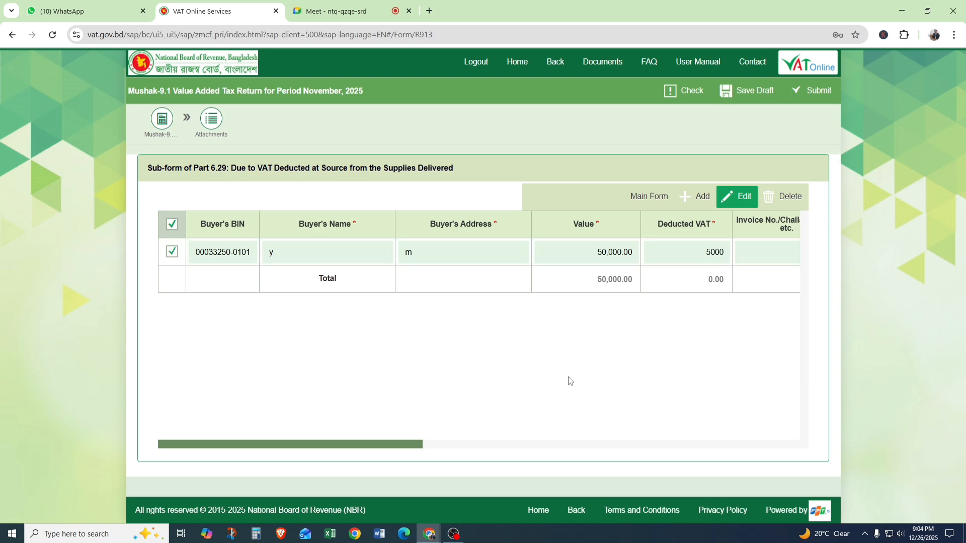
Enter the invoice number for the deducted VAT row and set the invoice date to 24/12/2025.
{"action": "left_click_drag", "start_coordinate": [410, 449], "coordinate": [519, 448]}
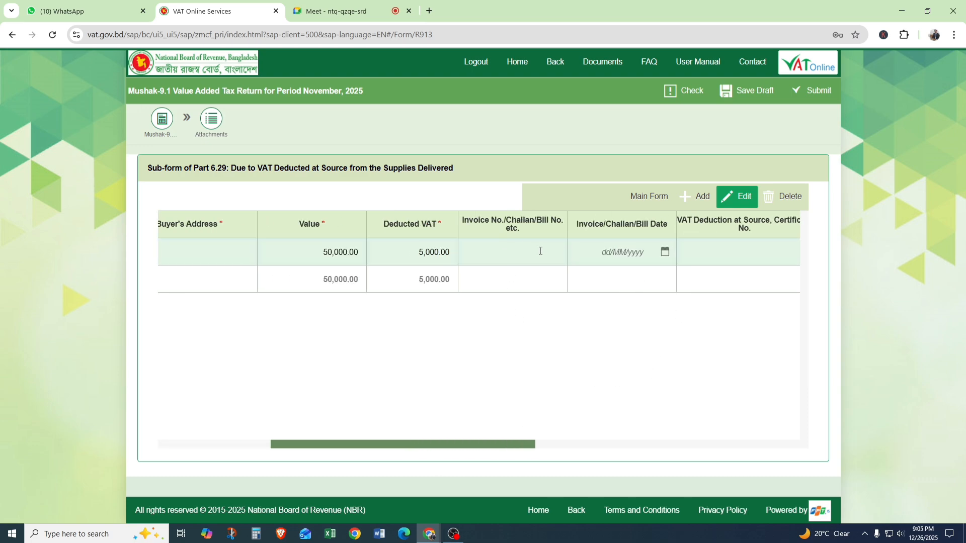
{"action": "type", "text": "2025"}
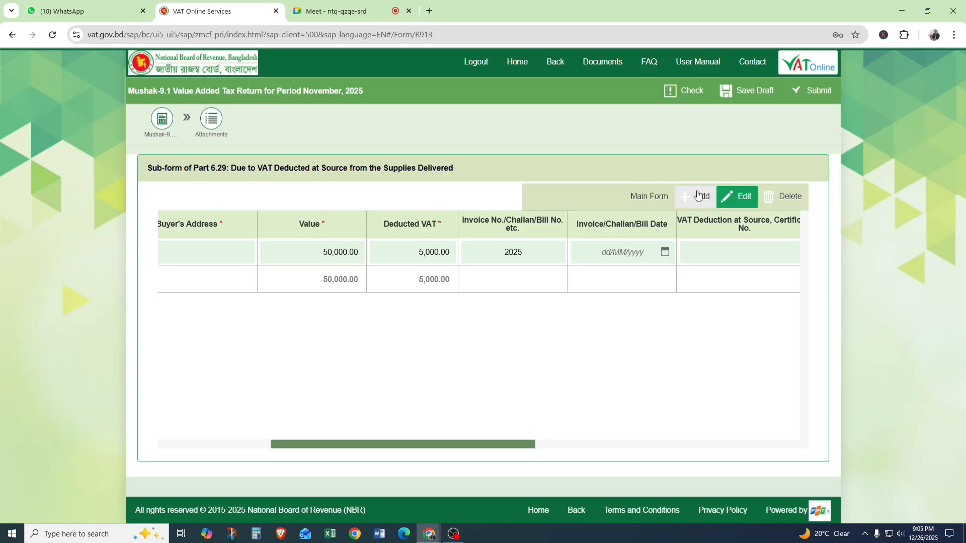
{"action": "left_click", "coordinate": [665, 252]}
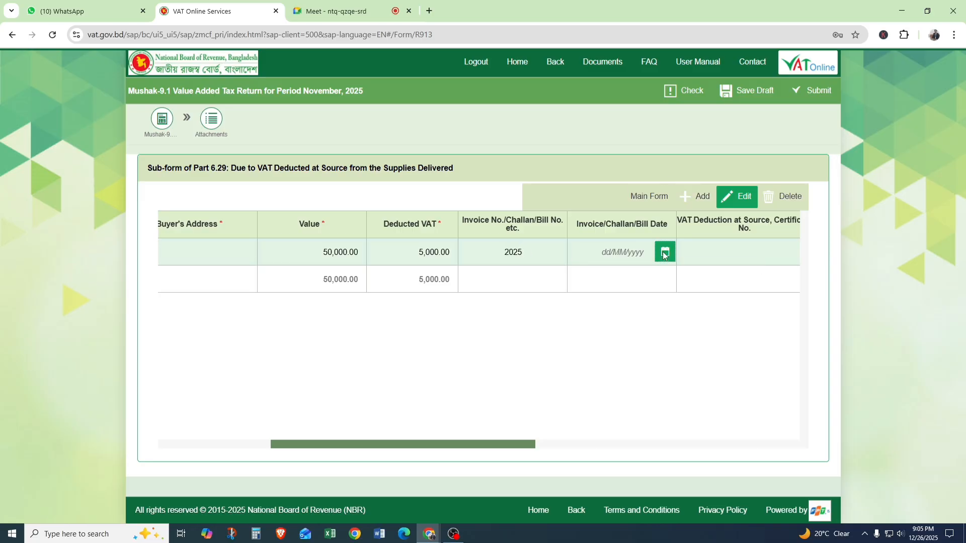
{"action": "left_click", "coordinate": [667, 418]}
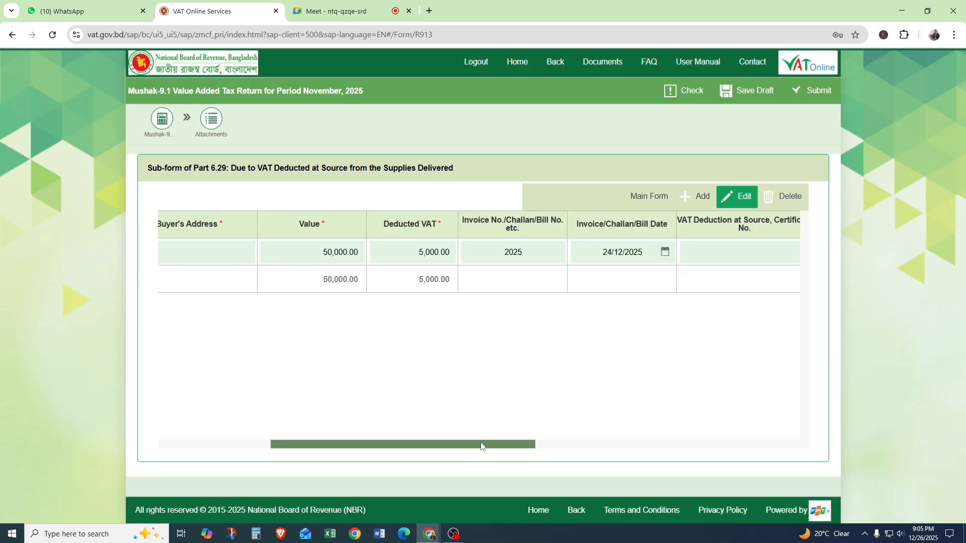
Enter 6060 as the VAT deduction at source certificate number and set its certificate date to 24/12/2025.
{"action": "left_click_drag", "start_coordinate": [484, 444], "coordinate": [554, 445]}
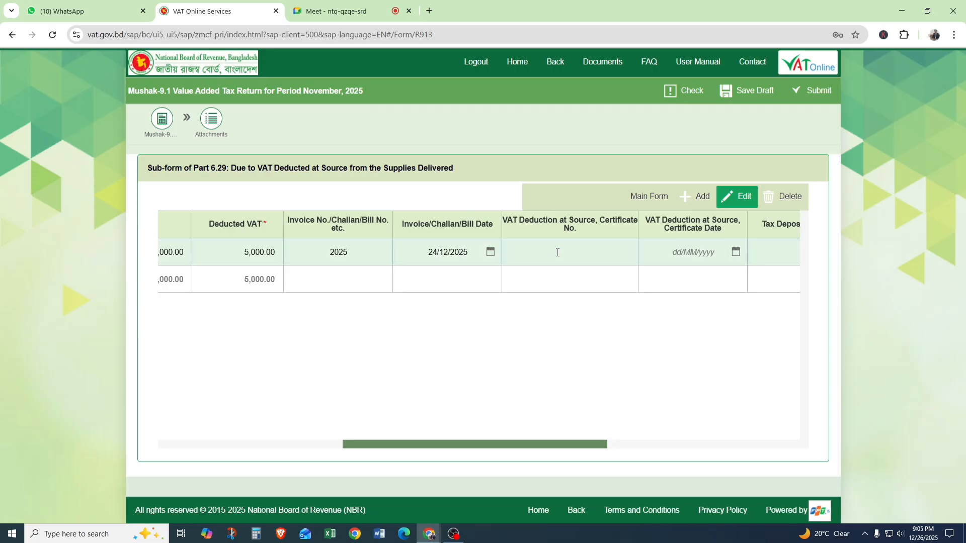
{"action": "type", "text": "6060"}
{"action": "left_click", "coordinate": [736, 252]}
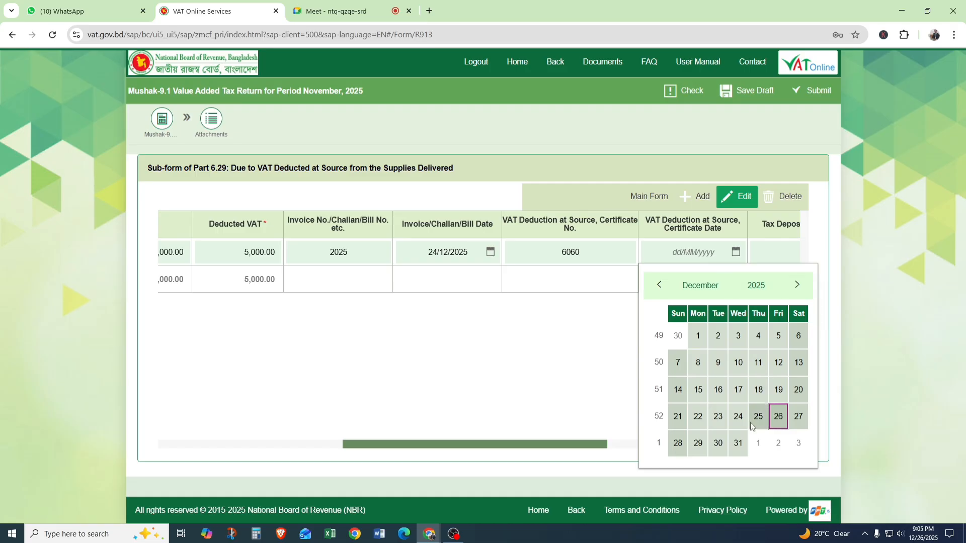
{"action": "left_click", "coordinate": [738, 416]}
Enter 1010101 as the tax deposited account code and return to the main form, leaving the remaining deposit fields blank.
{"action": "left_click_drag", "start_coordinate": [557, 445], "coordinate": [627, 443]}
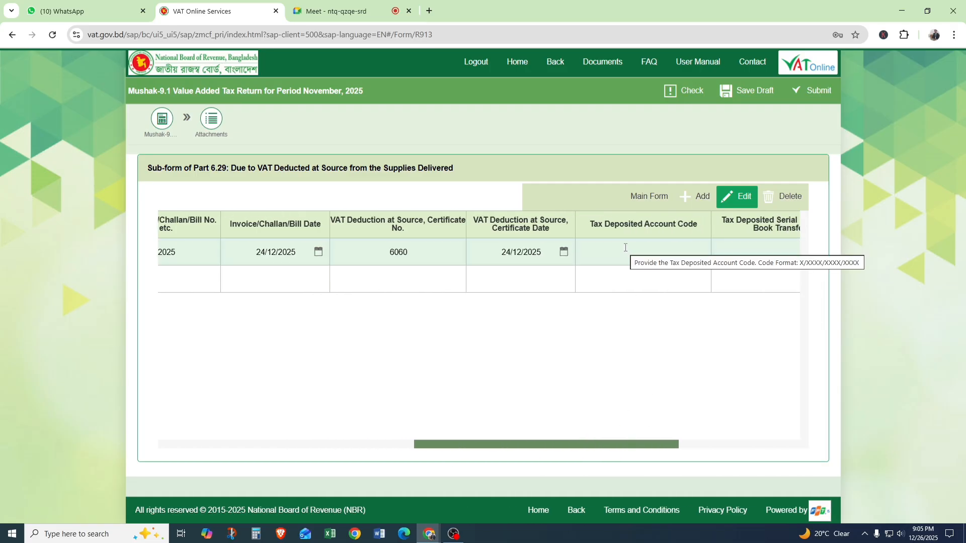
{"action": "left_click_drag", "start_coordinate": [648, 447], "coordinate": [681, 447]}
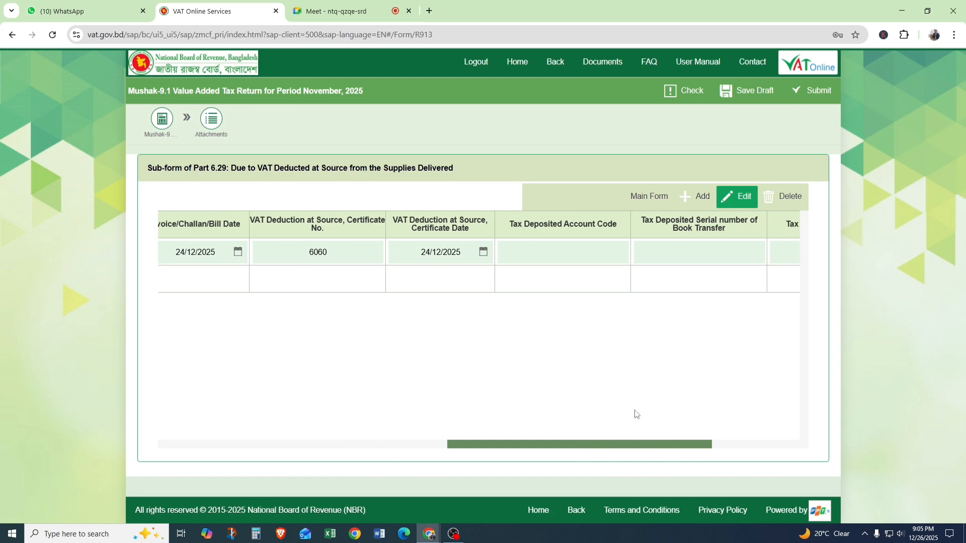
{"action": "type", "text": "1010101"}
{"action": "left_click_drag", "start_coordinate": [697, 445], "coordinate": [750, 440]}
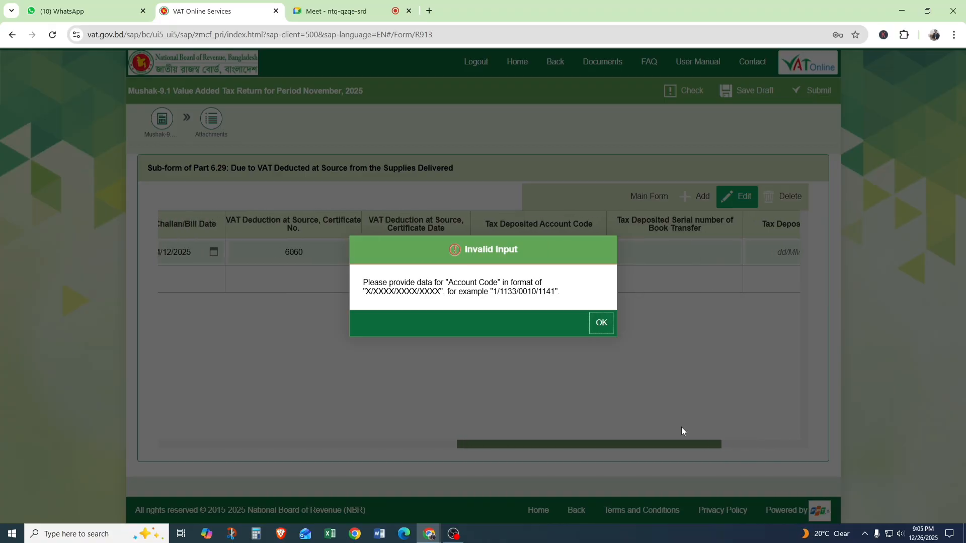
{"action": "left_click", "coordinate": [600, 323]}
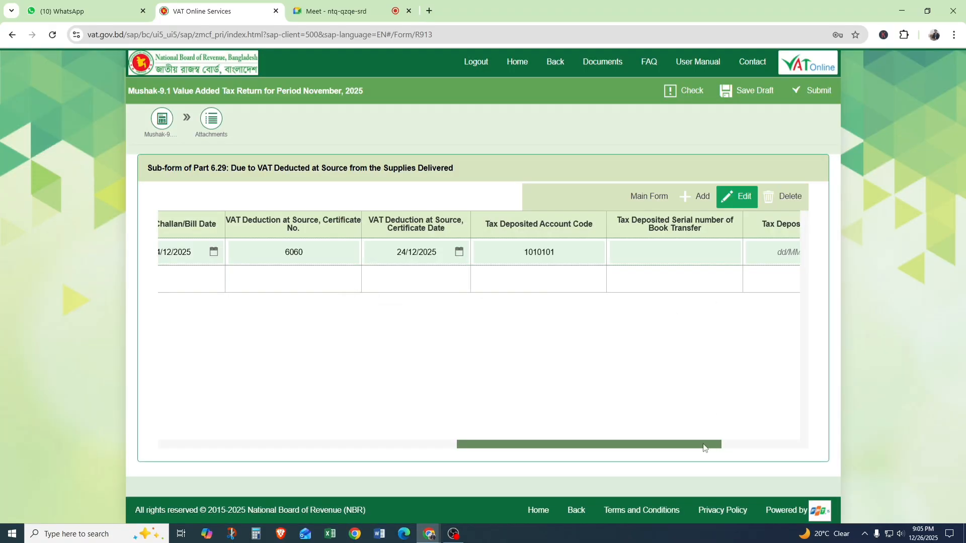
{"action": "left_click_drag", "start_coordinate": [708, 445], "coordinate": [785, 445]}
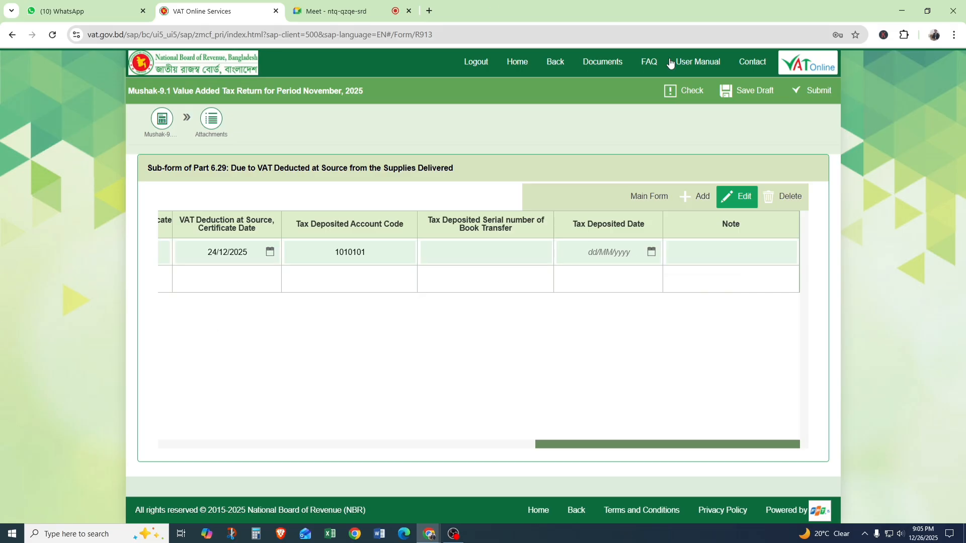
{"action": "left_click", "coordinate": [646, 197]}
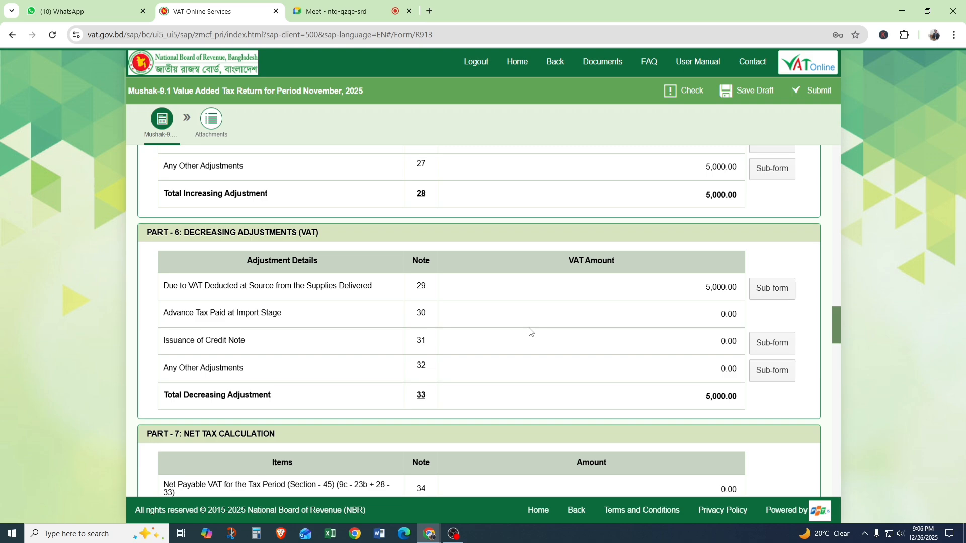
Review the output tax rows for supplies in Part 3.
{"action": "scroll", "coordinate": [529, 333], "scroll_direction": "up", "scroll_amount": 20}
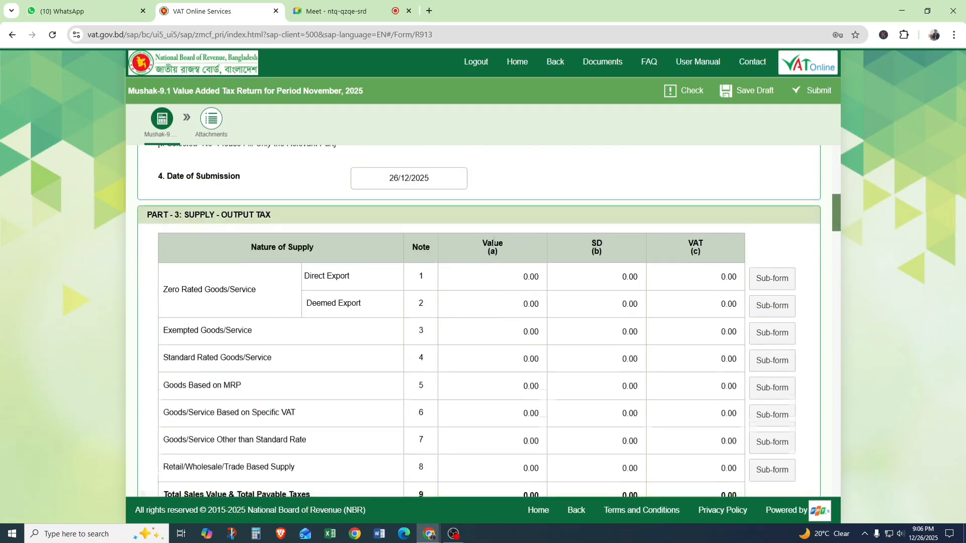
{"action": "scroll", "coordinate": [494, 237], "scroll_direction": "up", "scroll_amount": 3}
{"action": "scroll", "coordinate": [494, 237], "scroll_direction": "down", "scroll_amount": 12}
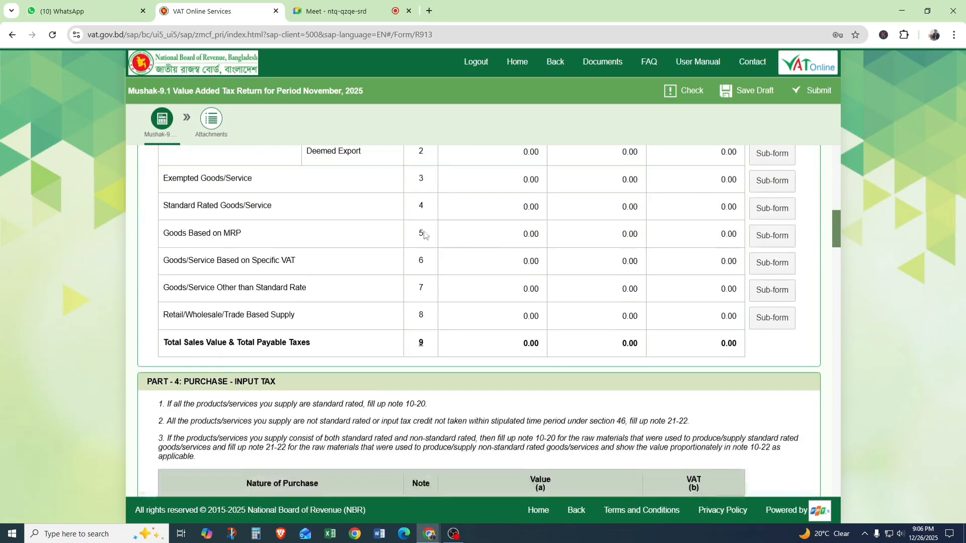
{"action": "scroll", "coordinate": [327, 260], "scroll_direction": "up", "scroll_amount": 4}
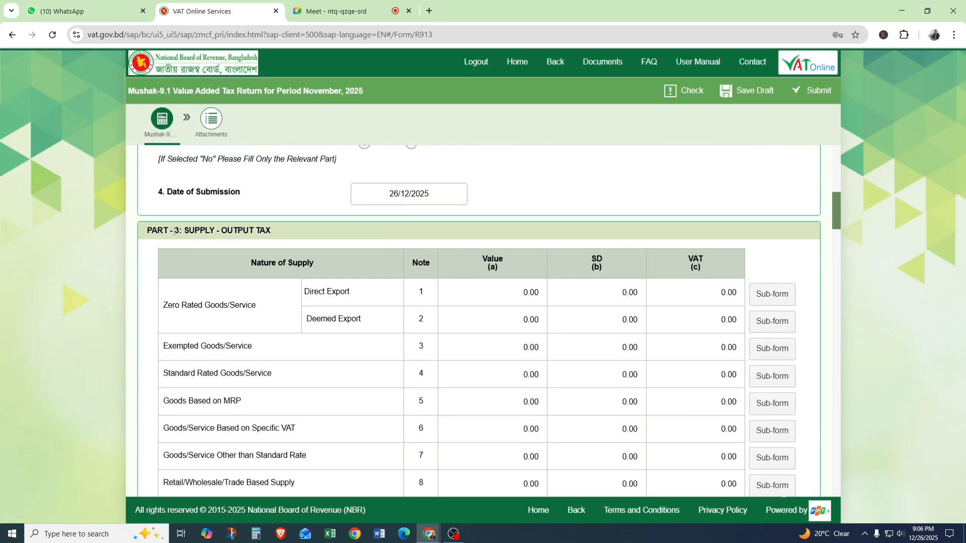
Examine the Part 3 Supply - Output Tax section and continue through the Part 4 purchase rows.
{"action": "left_click_drag", "start_coordinate": [174, 231], "coordinate": [293, 238]}
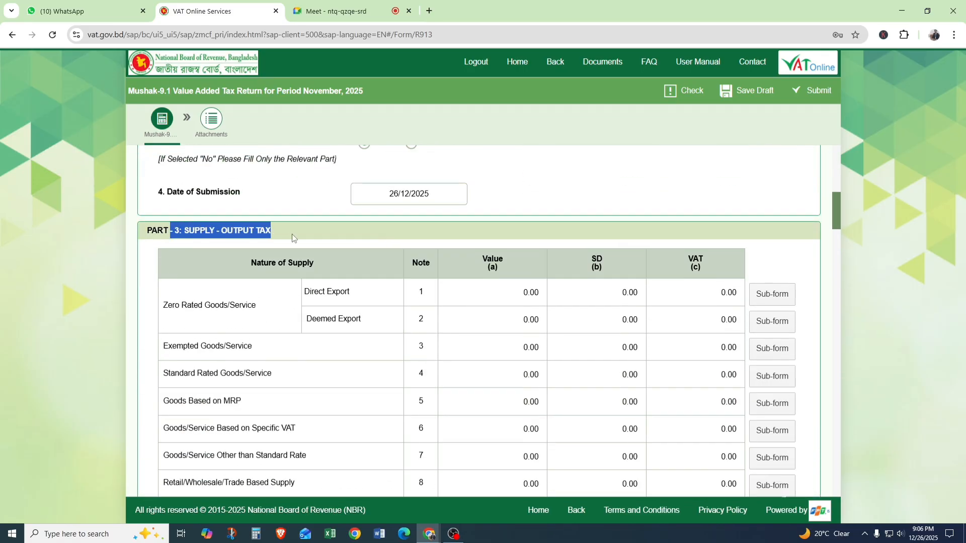
{"action": "left_click", "coordinate": [323, 316]}
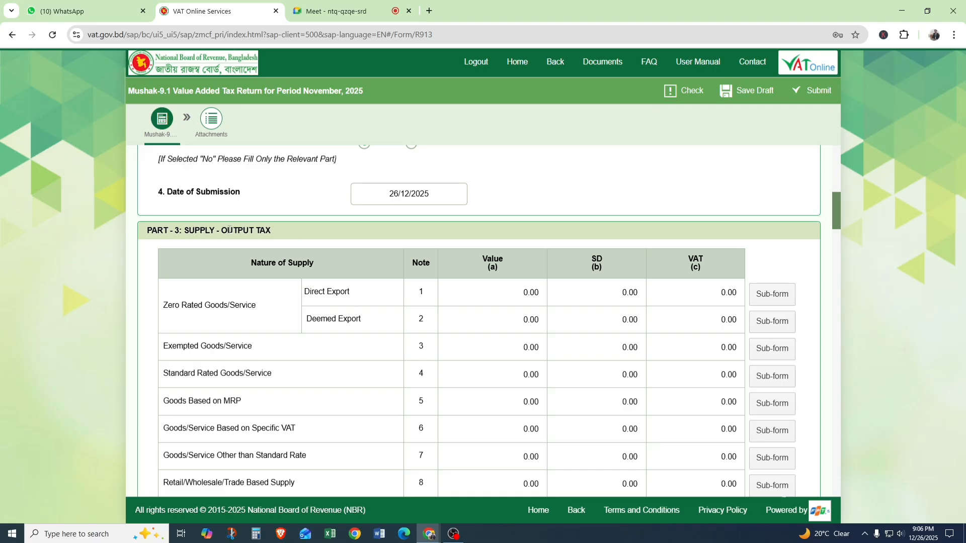
{"action": "left_click_drag", "start_coordinate": [189, 231], "coordinate": [286, 233]}
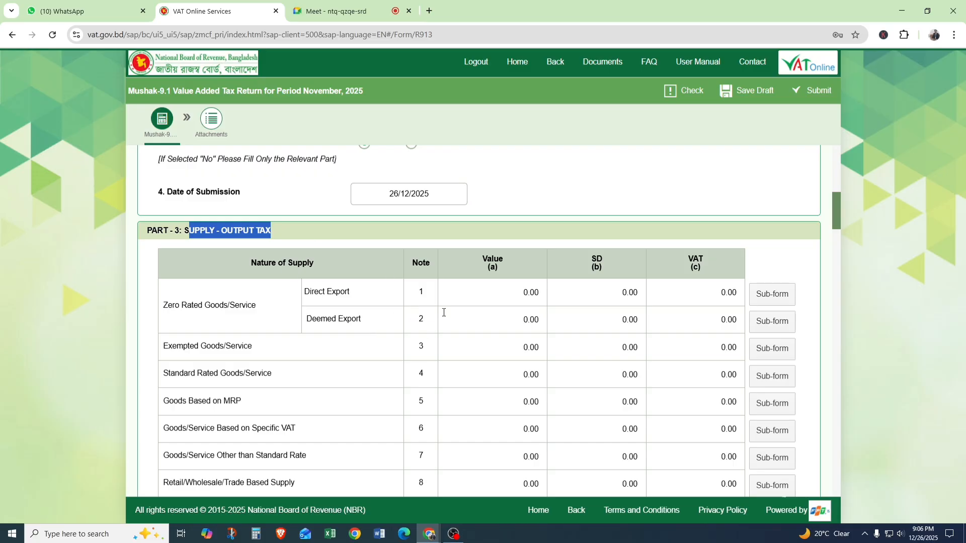
{"action": "mouse_move", "coordinate": [444, 321]}
{"action": "left_click", "coordinate": [187, 233]}
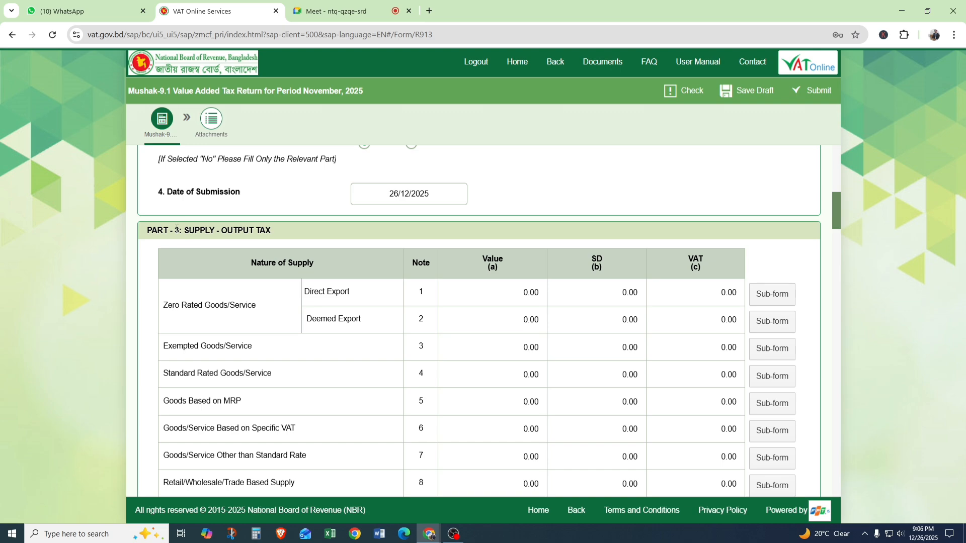
{"action": "left_click_drag", "start_coordinate": [148, 232], "coordinate": [278, 233]}
{"action": "left_click", "coordinate": [278, 234]}
{"action": "scroll", "coordinate": [279, 237], "scroll_direction": "down", "scroll_amount": 15}
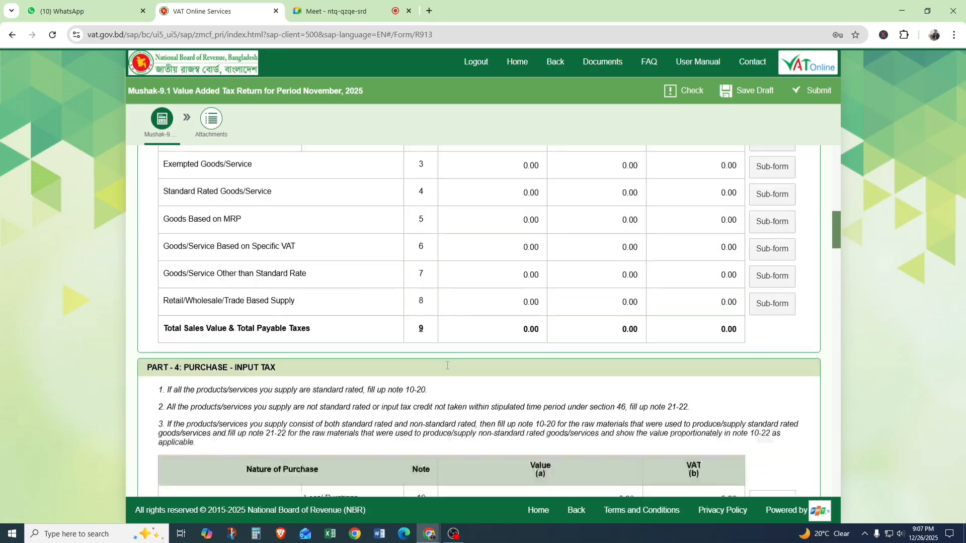
{"action": "scroll", "coordinate": [412, 262], "scroll_direction": "up", "scroll_amount": 3}
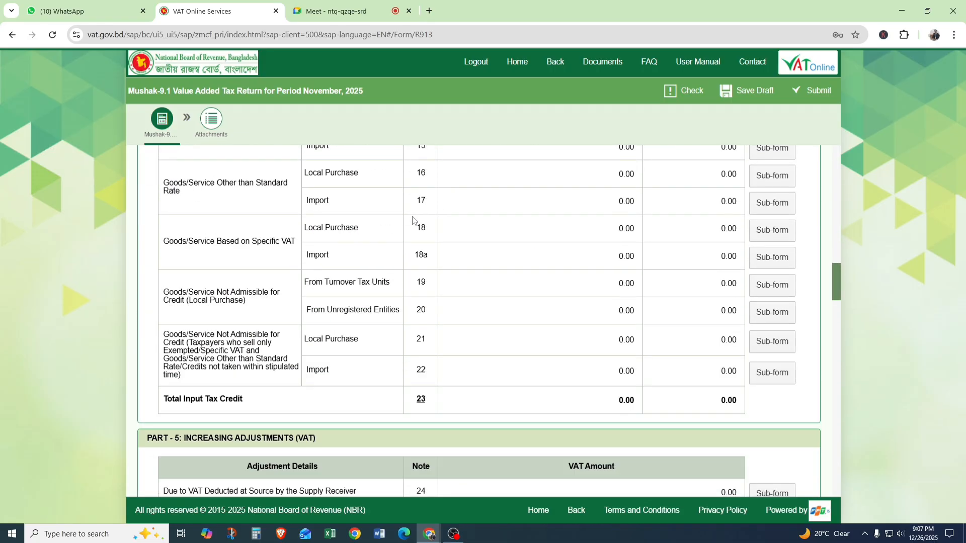
{"action": "scroll", "coordinate": [302, 342], "scroll_direction": "down", "scroll_amount": 9}
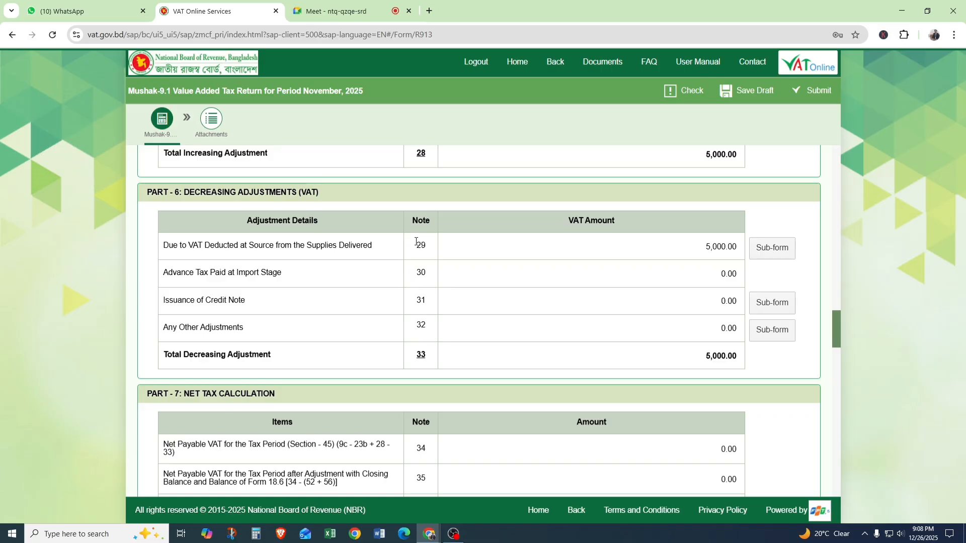
Open the Note 29 sub-form for VAT deducted at source, review all columns of its entry and return to the main form.
{"action": "left_click_drag", "start_coordinate": [423, 246], "coordinate": [412, 246]}
{"action": "left_click", "coordinate": [420, 245]}
{"action": "left_click", "coordinate": [770, 247]}
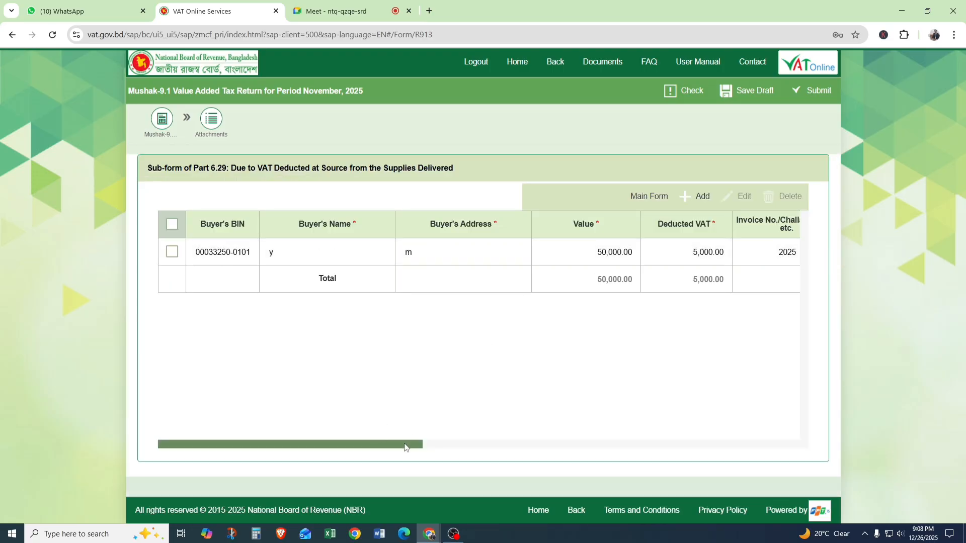
{"action": "left_click_drag", "start_coordinate": [405, 447], "coordinate": [571, 423]}
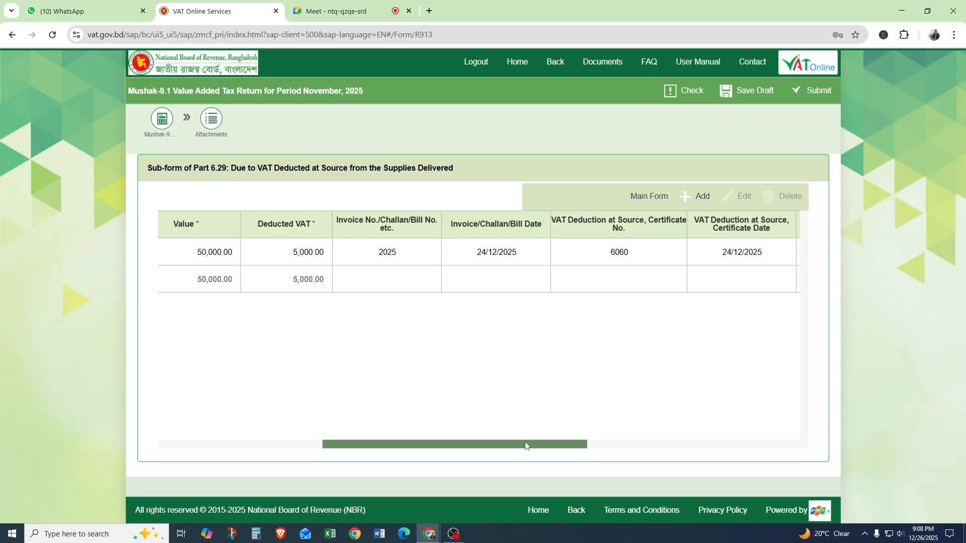
{"action": "left_click_drag", "start_coordinate": [541, 453], "coordinate": [722, 449]}
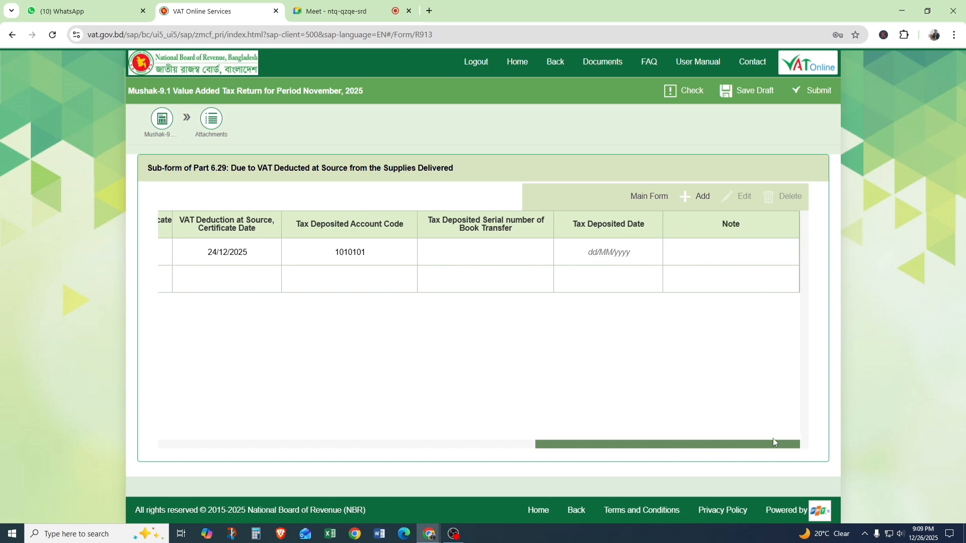
{"action": "left_click_drag", "start_coordinate": [766, 441], "coordinate": [455, 429]}
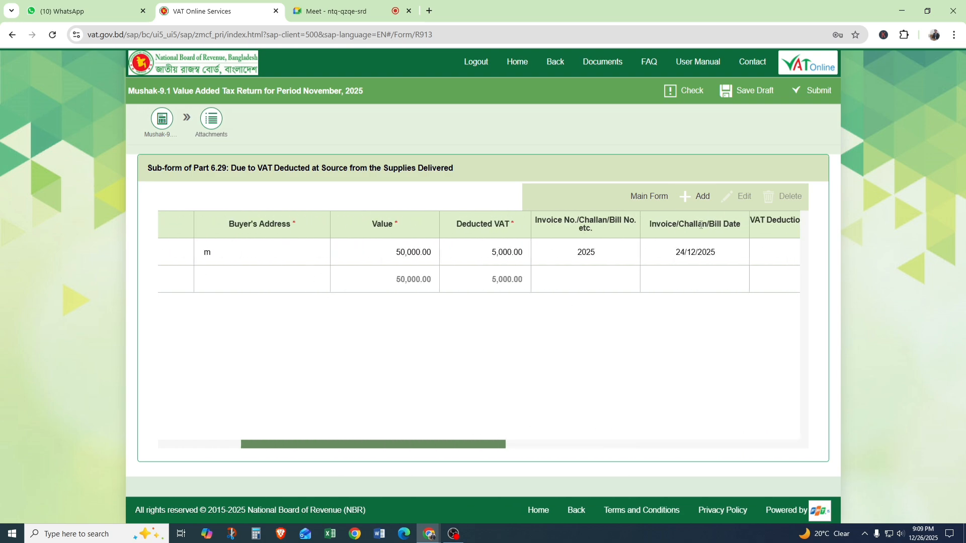
{"action": "left_click", "coordinate": [639, 197]}
Compare the Any Other Adjustments rows in Part 6 and Part 5, along with the other increasing adjustment items.
{"action": "scroll", "coordinate": [539, 298], "scroll_direction": "up", "scroll_amount": 2}
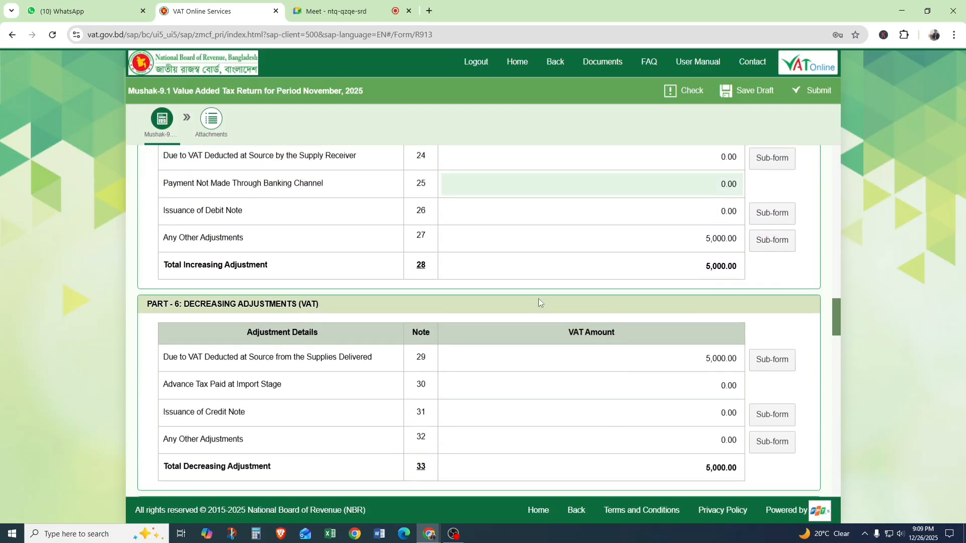
{"action": "scroll", "coordinate": [565, 259], "scroll_direction": "up", "scroll_amount": 1}
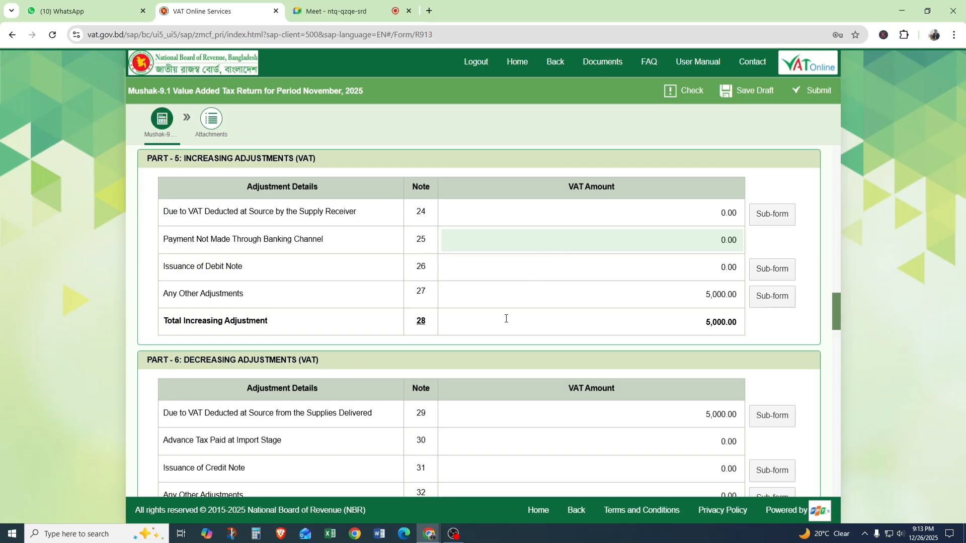
{"action": "scroll", "coordinate": [506, 319], "scroll_direction": "down", "scroll_amount": 2}
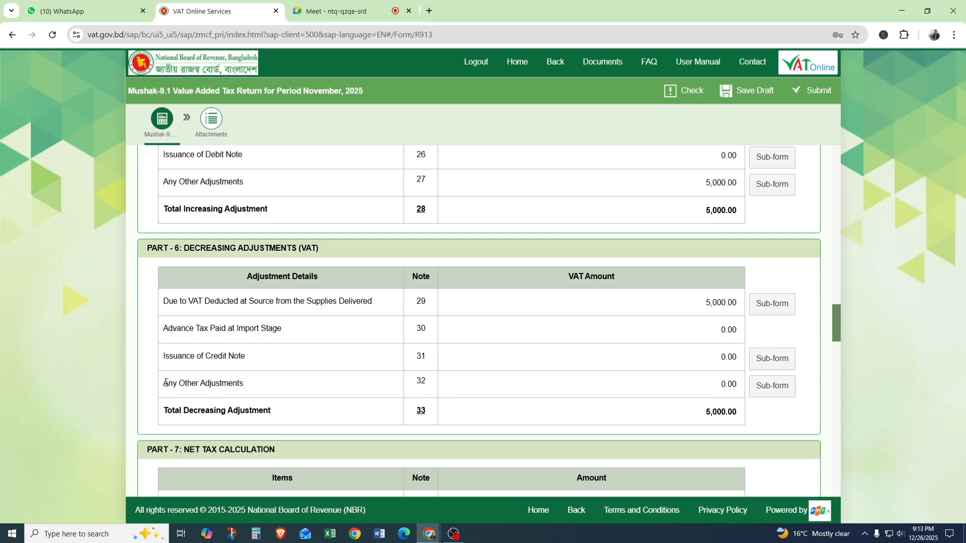
{"action": "left_click_drag", "start_coordinate": [166, 382], "coordinate": [258, 388]}
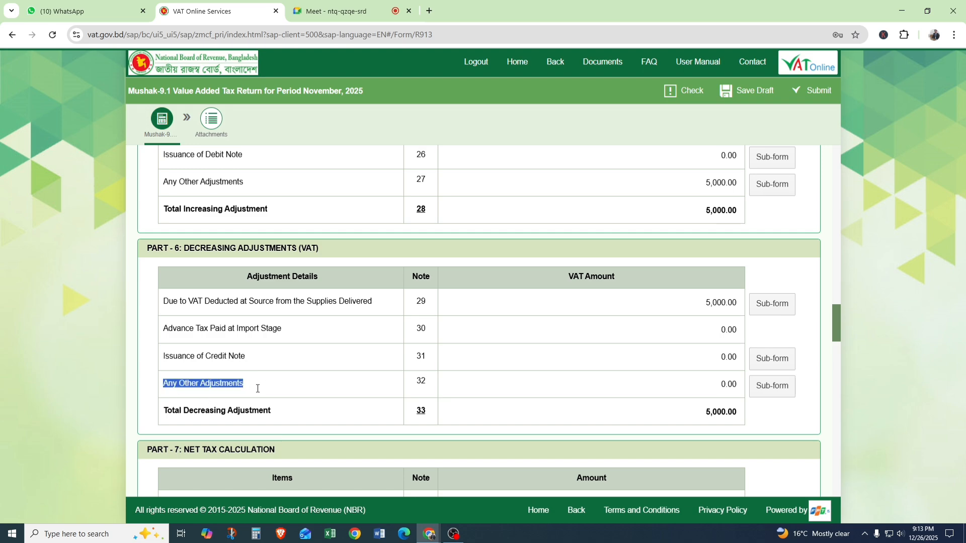
{"action": "scroll", "coordinate": [258, 388], "scroll_direction": "down", "scroll_amount": 1}
{"action": "scroll", "coordinate": [255, 358], "scroll_direction": "up", "scroll_amount": 4}
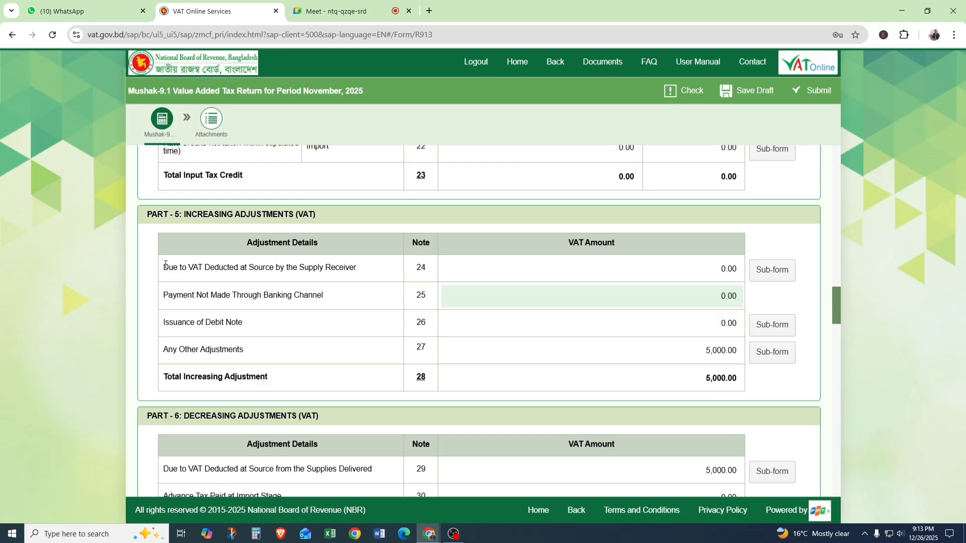
{"action": "left_click_drag", "start_coordinate": [165, 265], "coordinate": [250, 335]}
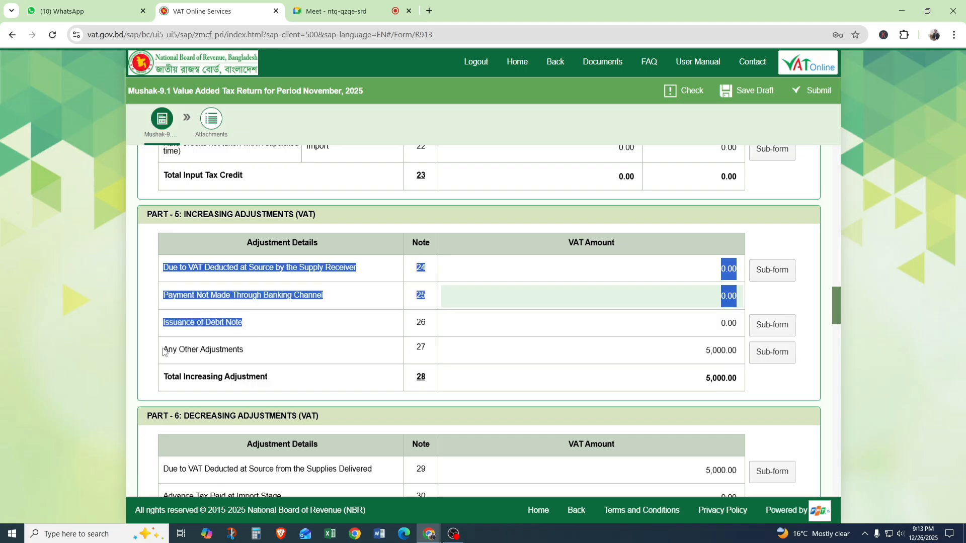
{"action": "left_click_drag", "start_coordinate": [164, 351], "coordinate": [277, 349]}
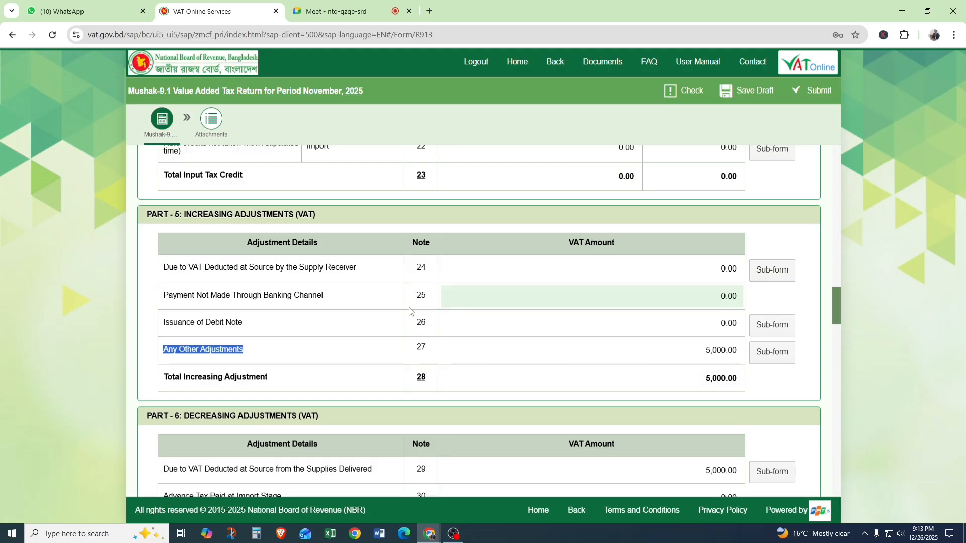
{"action": "left_click", "coordinate": [421, 294]}
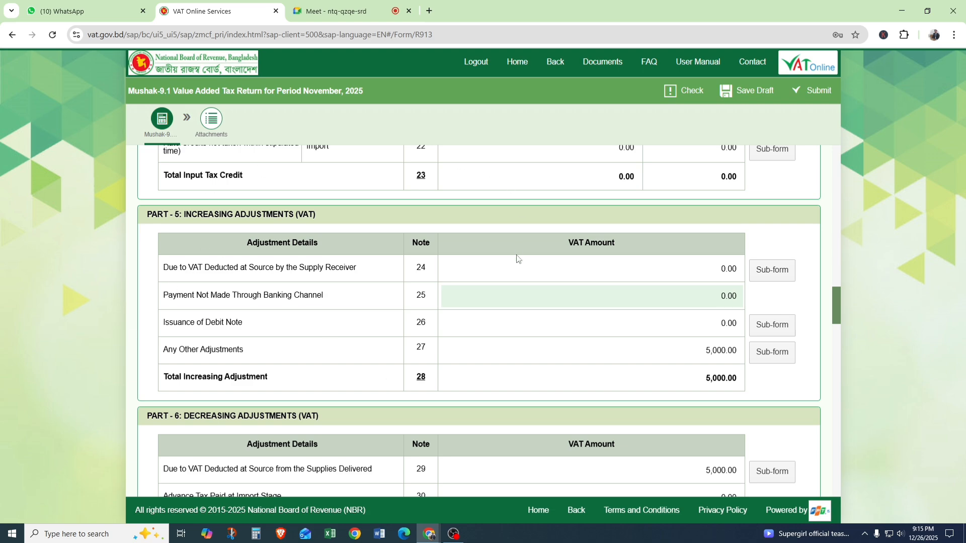
Examine Notes 24 and 25 in Part 5, focusing on Payment Not Made Through Banking Channel.
{"action": "mouse_move", "coordinate": [513, 263]}
{"action": "left_click", "coordinate": [423, 293]}
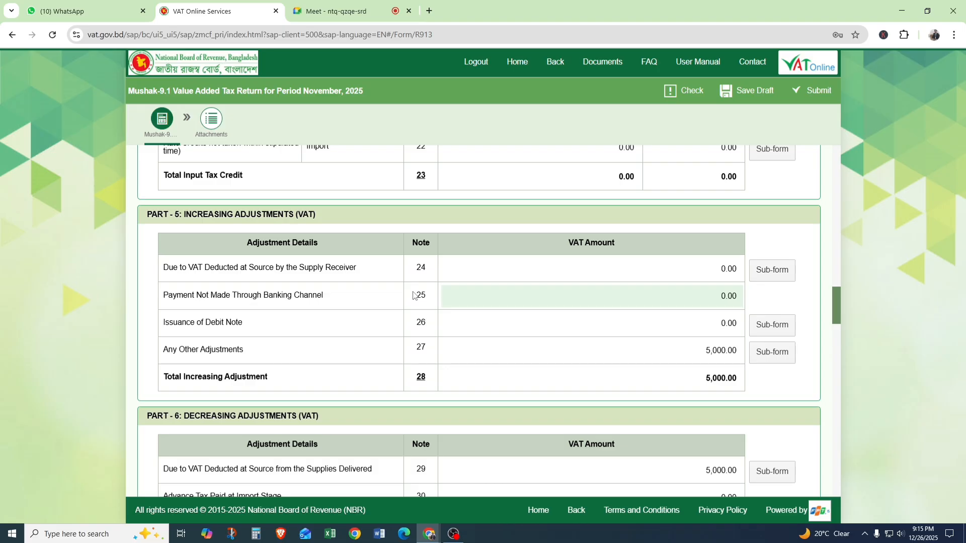
{"action": "double_click", "coordinate": [423, 294]}
{"action": "double_click", "coordinate": [421, 270]}
{"action": "left_click", "coordinate": [425, 294]}
{"action": "double_click", "coordinate": [427, 298]}
Review the Part 4 input tax rows and the Part 3 totals, ending at the Part 7 net tax calculation.
{"action": "scroll", "coordinate": [419, 340], "scroll_direction": "up", "scroll_amount": 1}
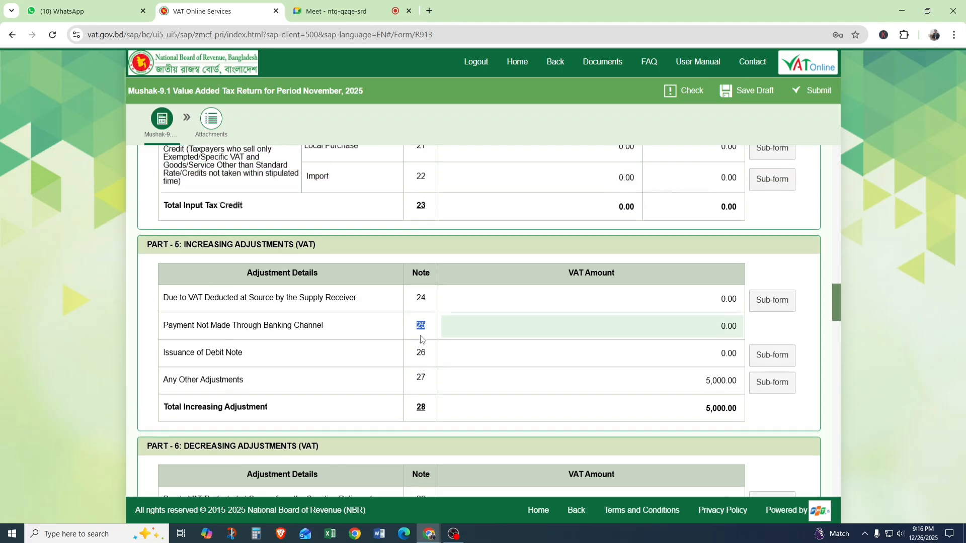
{"action": "scroll", "coordinate": [421, 339], "scroll_direction": "up", "scroll_amount": 1}
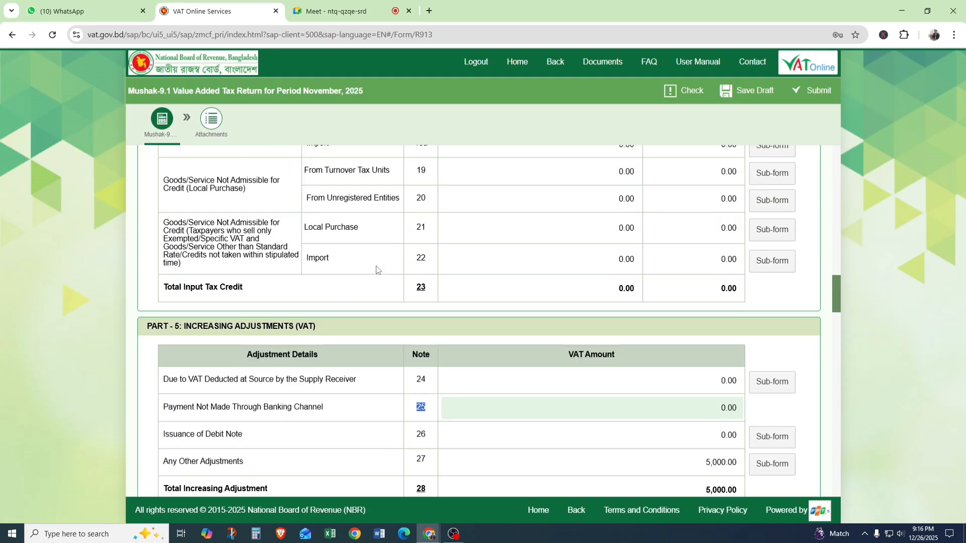
{"action": "scroll", "coordinate": [419, 254], "scroll_direction": "up", "scroll_amount": 1}
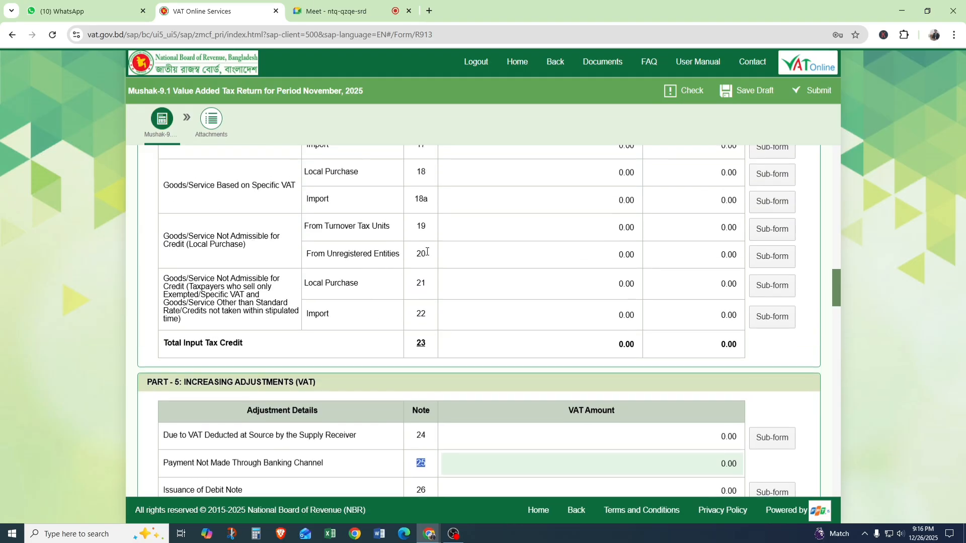
{"action": "left_click", "coordinate": [428, 254]}
{"action": "scroll", "coordinate": [390, 254], "scroll_direction": "up", "scroll_amount": 7}
{"action": "scroll", "coordinate": [390, 254], "scroll_direction": "up", "scroll_amount": 2}
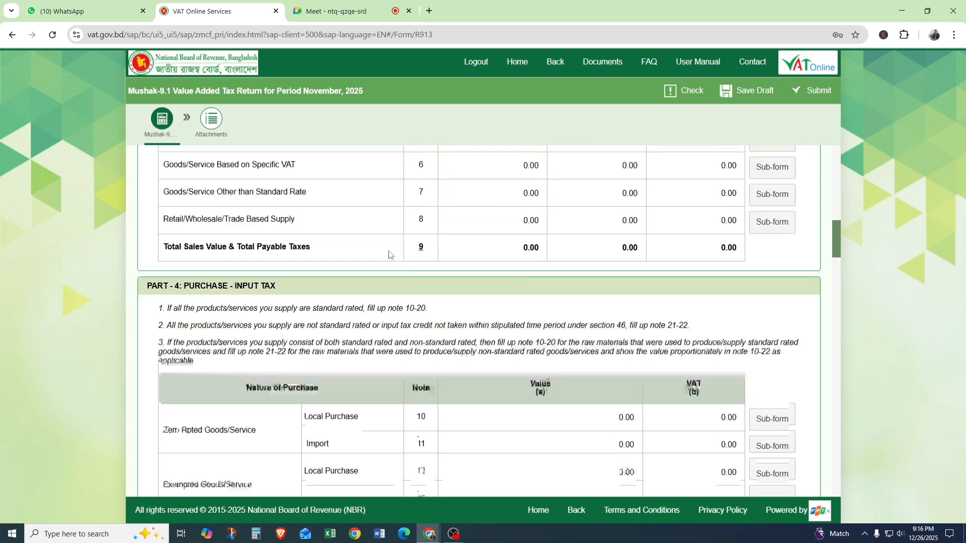
{"action": "scroll", "coordinate": [390, 254], "scroll_direction": "down", "scroll_amount": 11}
{"action": "scroll", "coordinate": [371, 263], "scroll_direction": "up", "scroll_amount": 7}
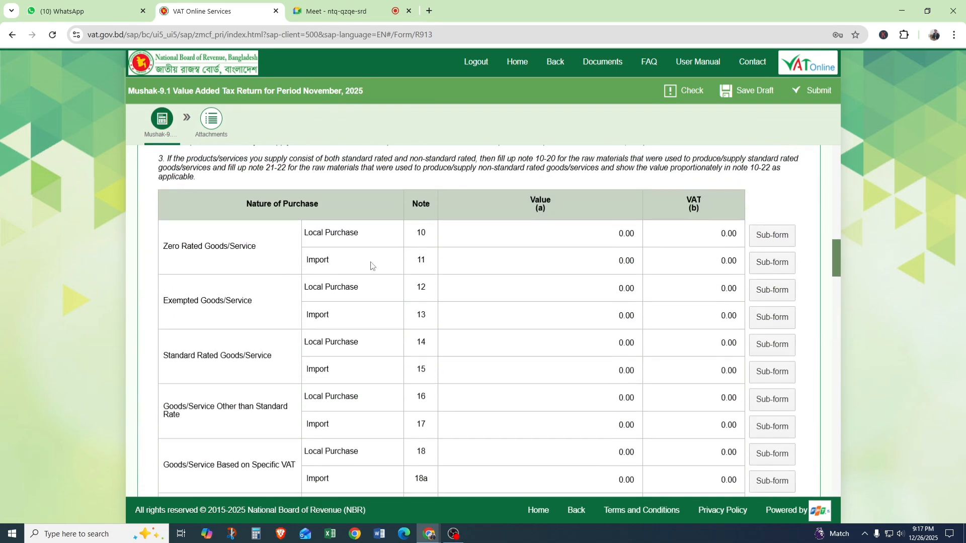
{"action": "scroll", "coordinate": [356, 276], "scroll_direction": "down", "scroll_amount": 14}
{"action": "scroll", "coordinate": [355, 275], "scroll_direction": "down", "scroll_amount": 4}
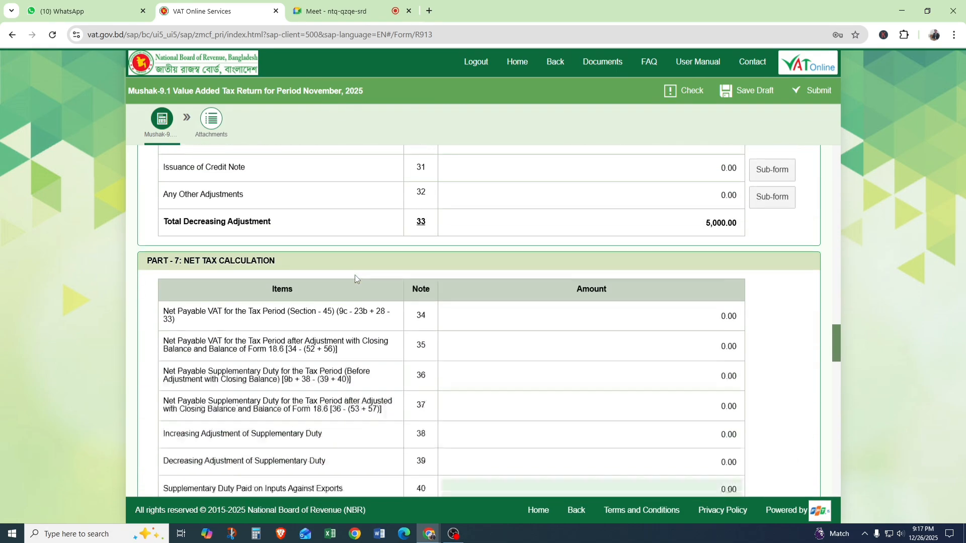
Examine the Part 7 rows for non-submission fine (Note 43) and Other Fine/Penalty/Interest (Note 44).
{"action": "scroll", "coordinate": [239, 312], "scroll_direction": "down", "scroll_amount": 1}
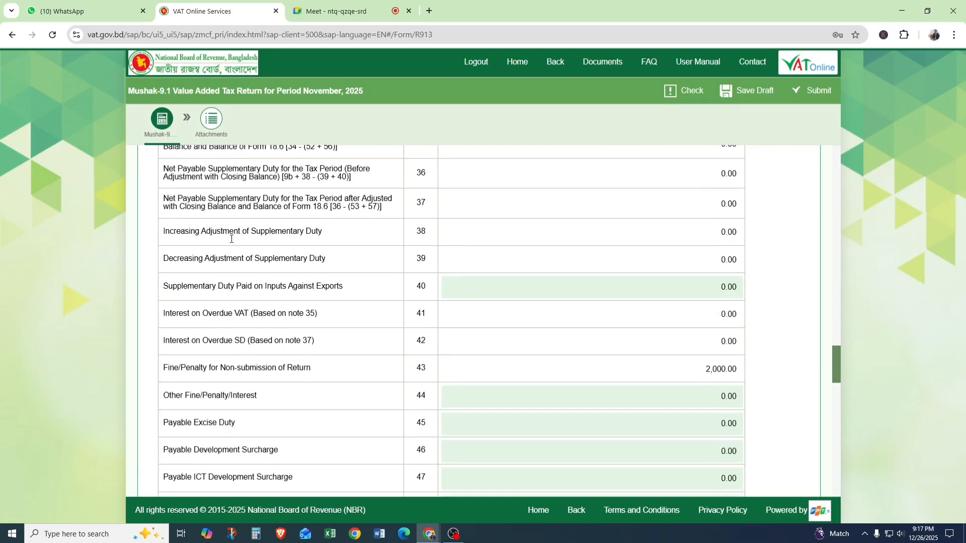
{"action": "scroll", "coordinate": [229, 238], "scroll_direction": "down", "scroll_amount": 1}
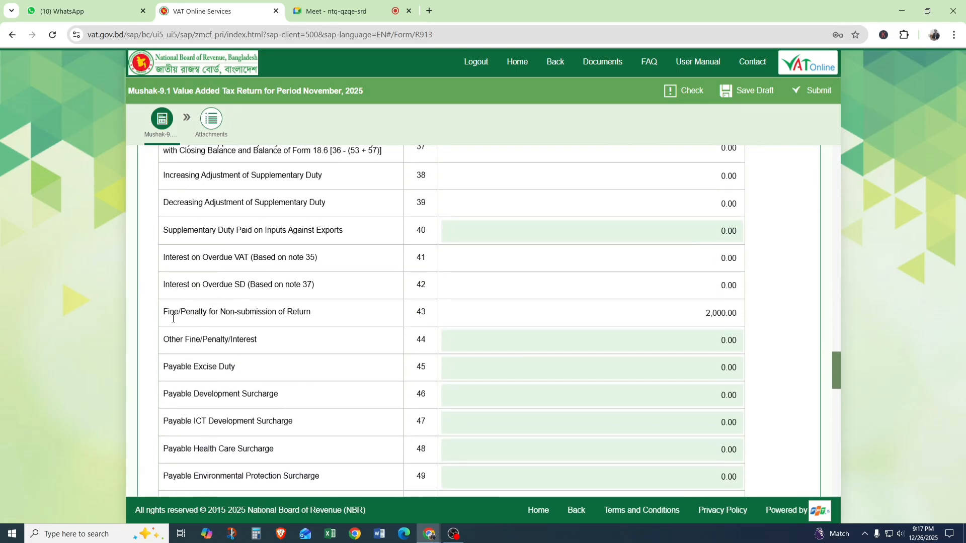
{"action": "scroll", "coordinate": [166, 302], "scroll_direction": "down", "scroll_amount": 1}
{"action": "left_click_drag", "start_coordinate": [163, 255], "coordinate": [247, 258]}
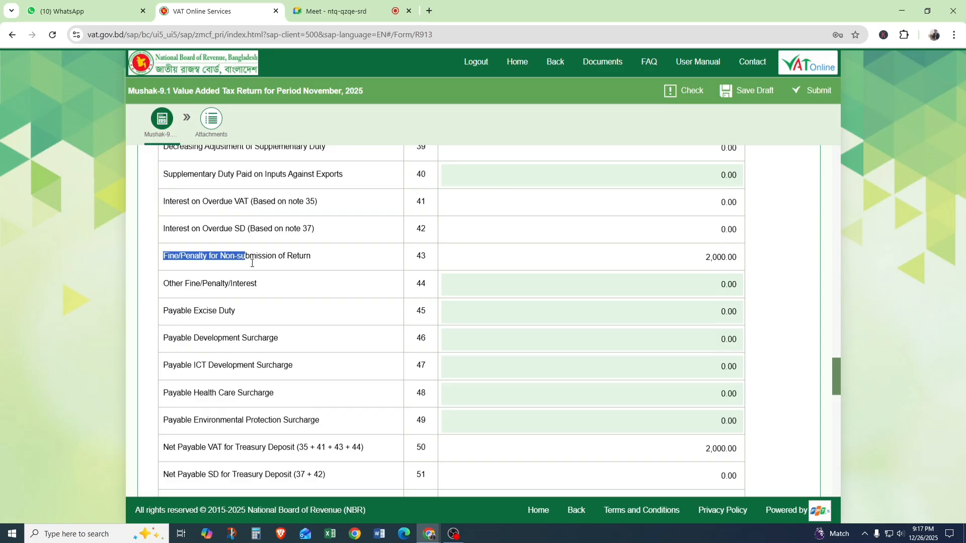
{"action": "left_click", "coordinate": [187, 284]}
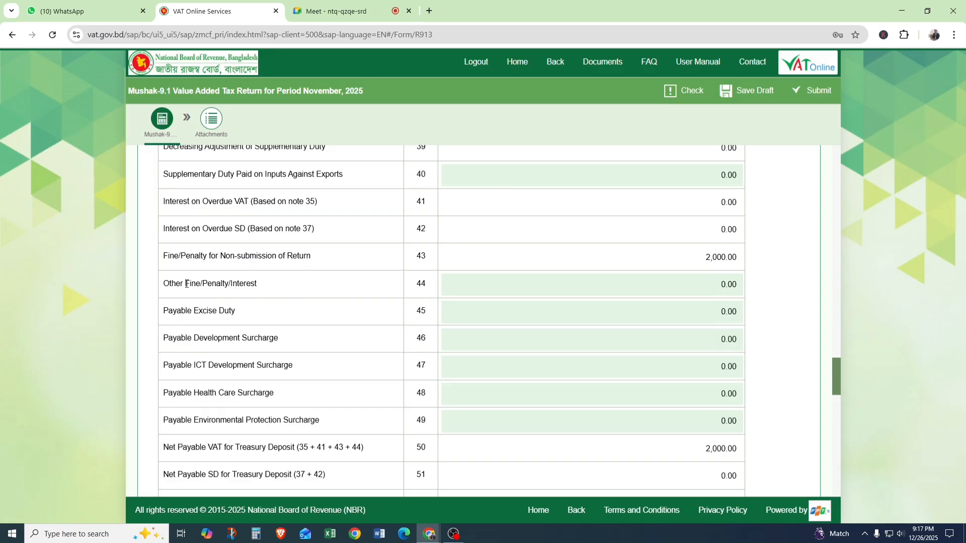
{"action": "left_click_drag", "start_coordinate": [166, 284], "coordinate": [222, 284]}
{"action": "left_click", "coordinate": [260, 286]}
{"action": "scroll", "coordinate": [209, 309], "scroll_direction": "up", "scroll_amount": 1}
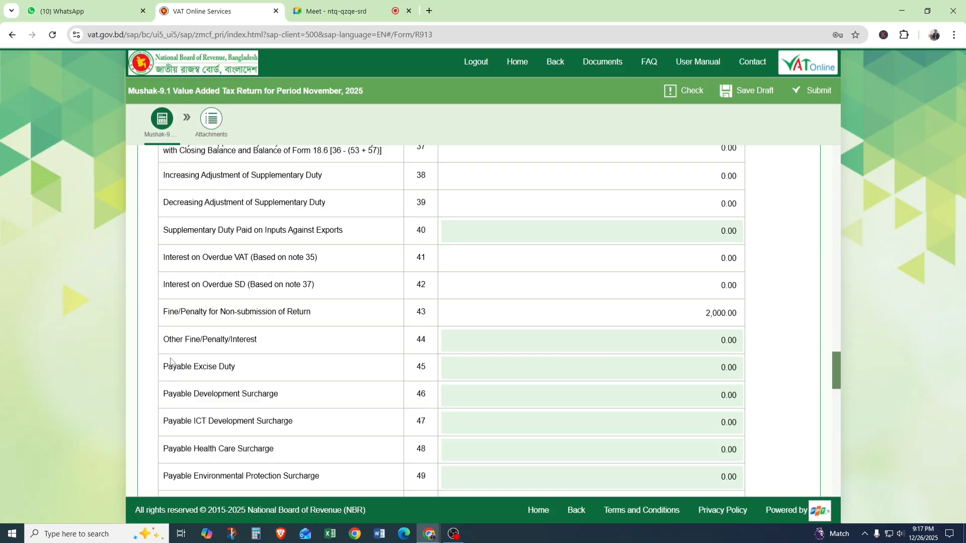
{"action": "left_click_drag", "start_coordinate": [169, 339], "coordinate": [274, 341]}
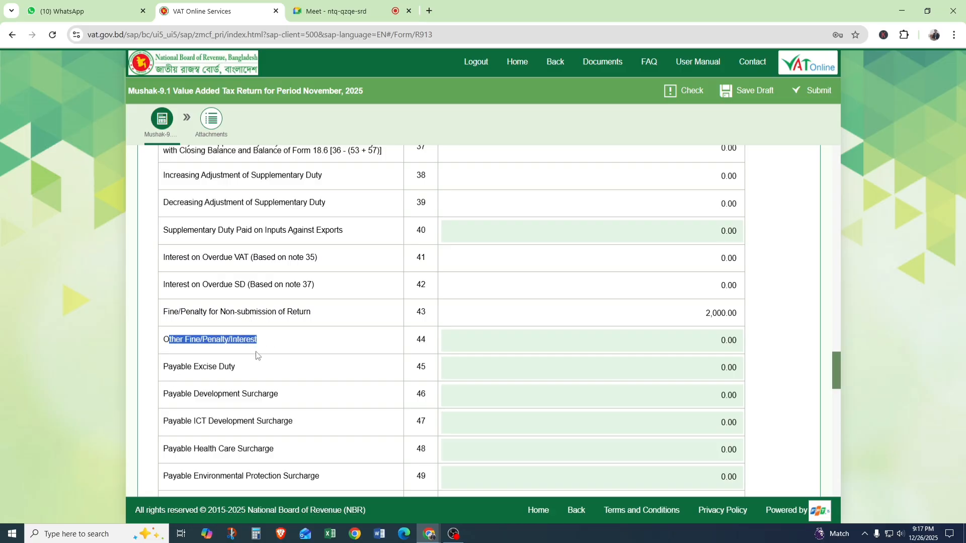
Open the sub-form for Any Other Adjustments (Note 27) in Part 5 to view its entry.
{"action": "scroll", "coordinate": [316, 331], "scroll_direction": "up", "scroll_amount": 9}
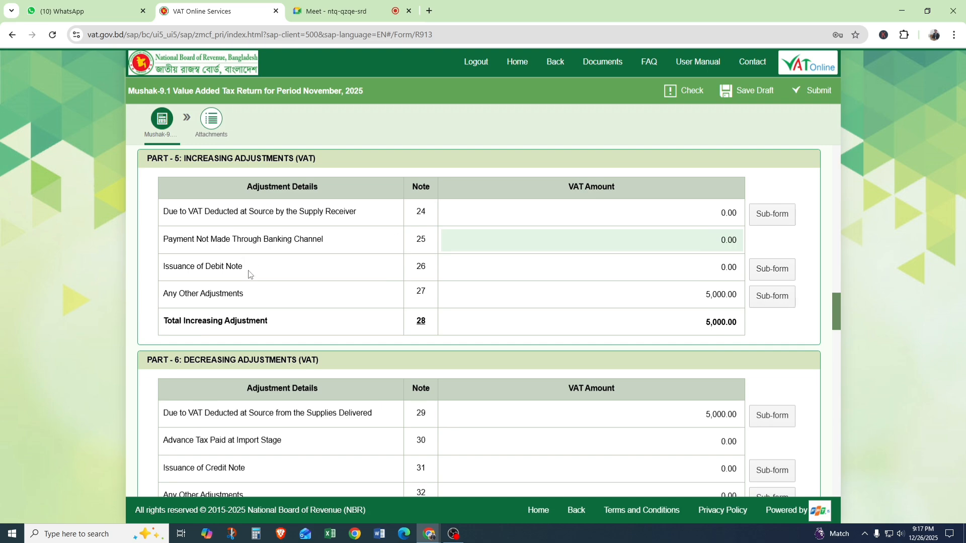
{"action": "left_click_drag", "start_coordinate": [172, 291], "coordinate": [262, 297]}
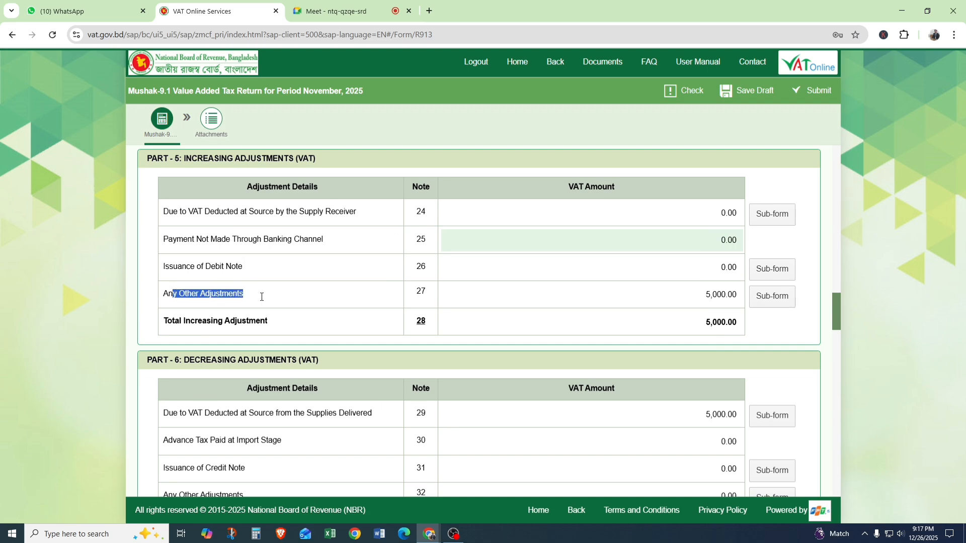
{"action": "left_click", "coordinate": [777, 296]}
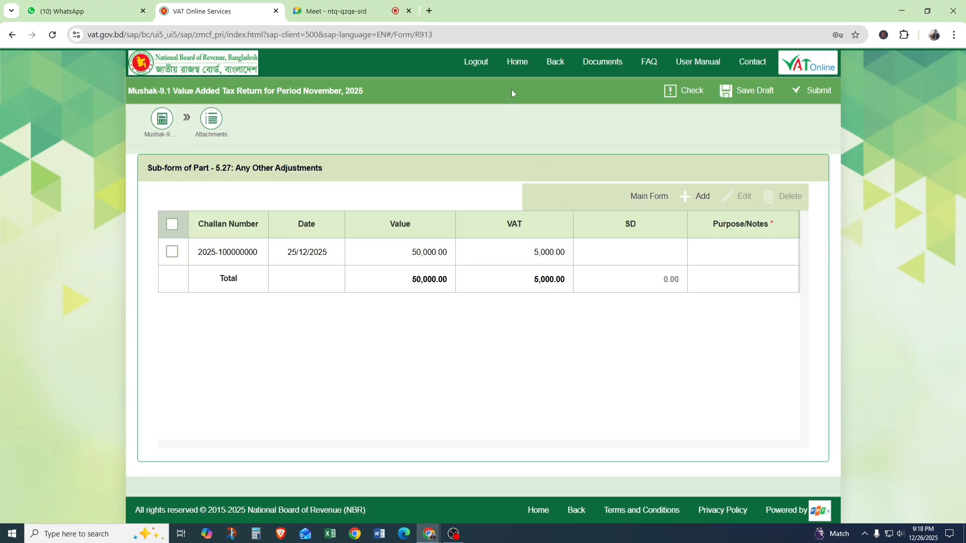
Return to the main form and review the remaining parts through the Part 9 treasury deposits and Part 10 closing balance.
{"action": "left_click", "coordinate": [645, 198]}
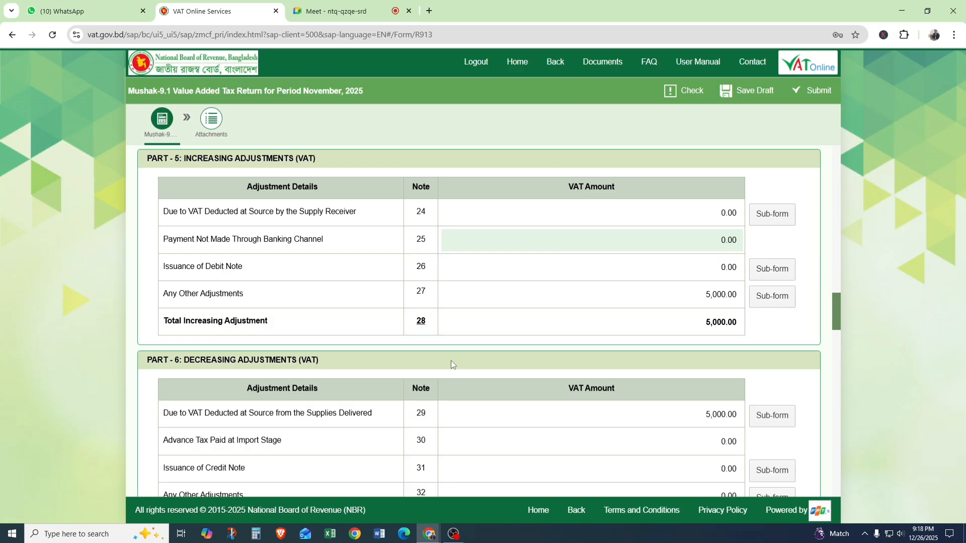
{"action": "scroll", "coordinate": [451, 361], "scroll_direction": "down", "scroll_amount": 5}
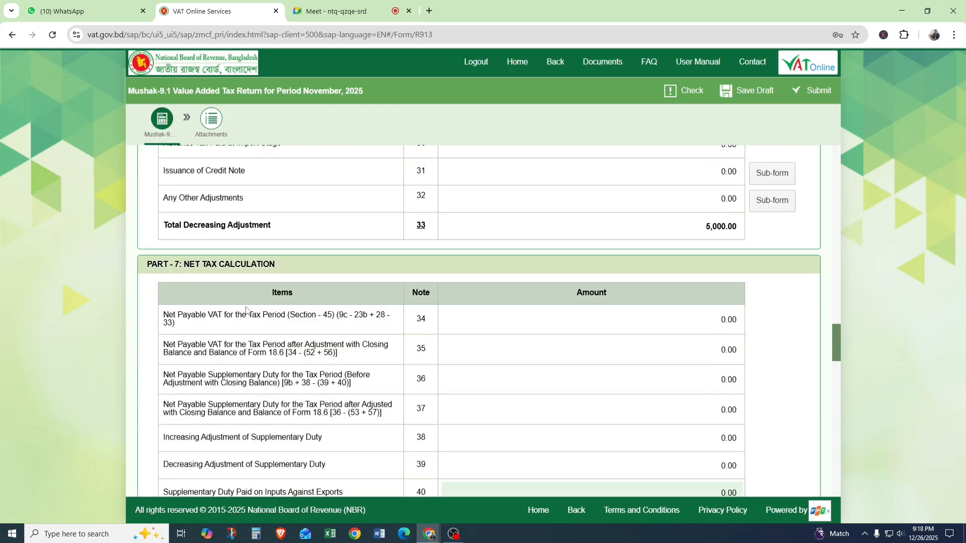
{"action": "scroll", "coordinate": [246, 309], "scroll_direction": "down", "scroll_amount": 3}
{"action": "scroll", "coordinate": [247, 307], "scroll_direction": "down", "scroll_amount": 12}
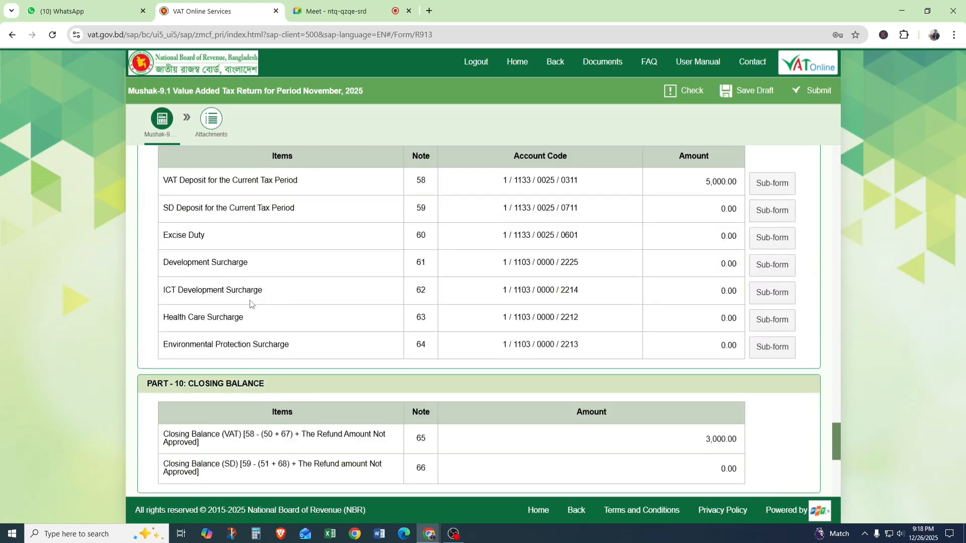
{"action": "scroll", "coordinate": [251, 304], "scroll_direction": "down", "scroll_amount": 5}
{"action": "scroll", "coordinate": [392, 274], "scroll_direction": "up", "scroll_amount": 5}
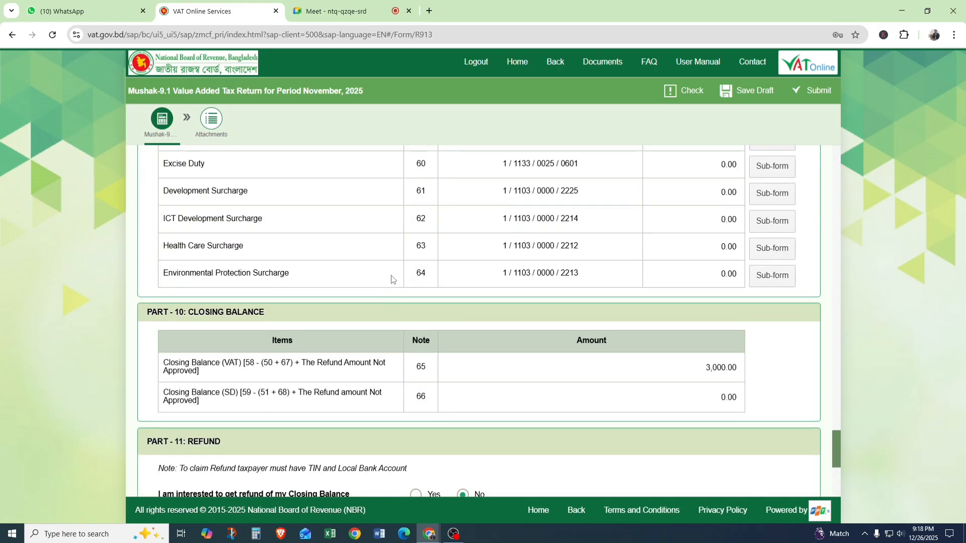
{"action": "scroll", "coordinate": [507, 292], "scroll_direction": "up", "scroll_amount": 3}
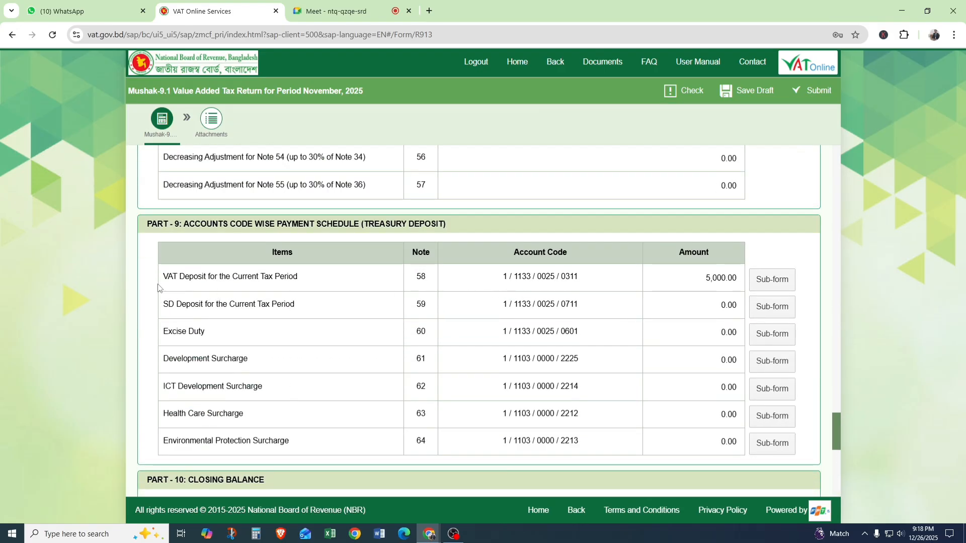
Examine the Part 9 deposit rows, focusing on VAT Deposit for the Current Tax Period (Note 58) and its account code.
{"action": "left_click_drag", "start_coordinate": [304, 280], "coordinate": [296, 450]}
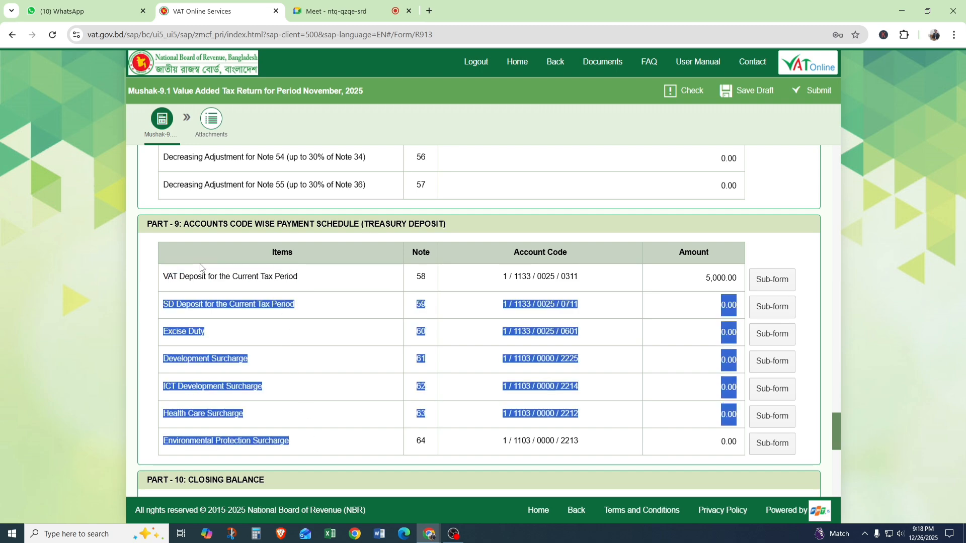
{"action": "left_click_drag", "start_coordinate": [164, 278], "coordinate": [312, 284]}
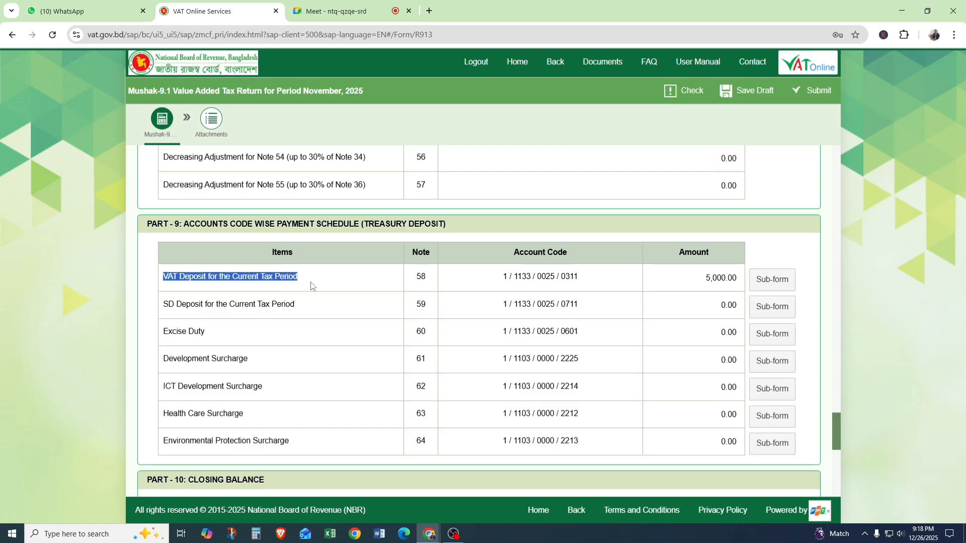
{"action": "left_click_drag", "start_coordinate": [502, 279], "coordinate": [597, 280]}
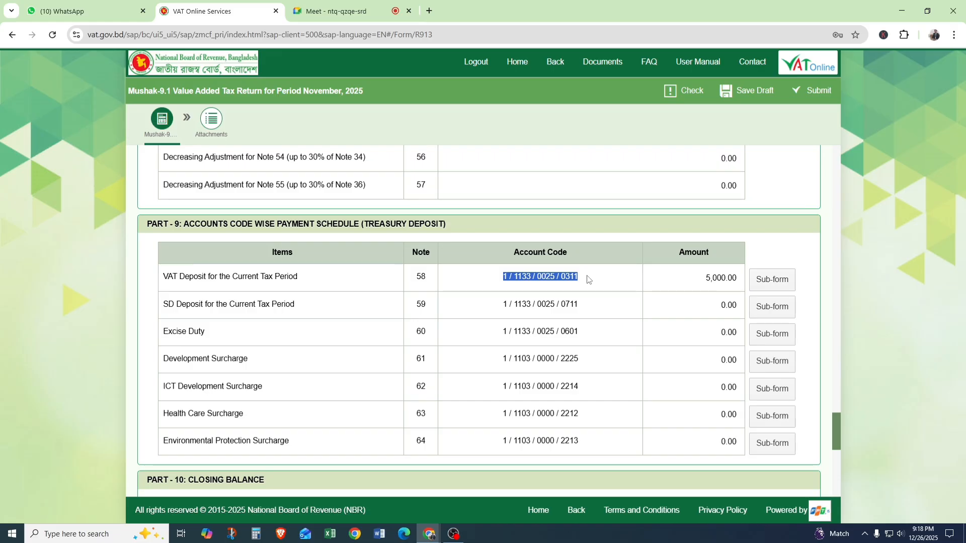
Search for "a challan bd" in a new browser tab and open the A-Challan website.
{"action": "left_click", "coordinate": [429, 10]}
{"action": "left_click", "coordinate": [358, 227]}
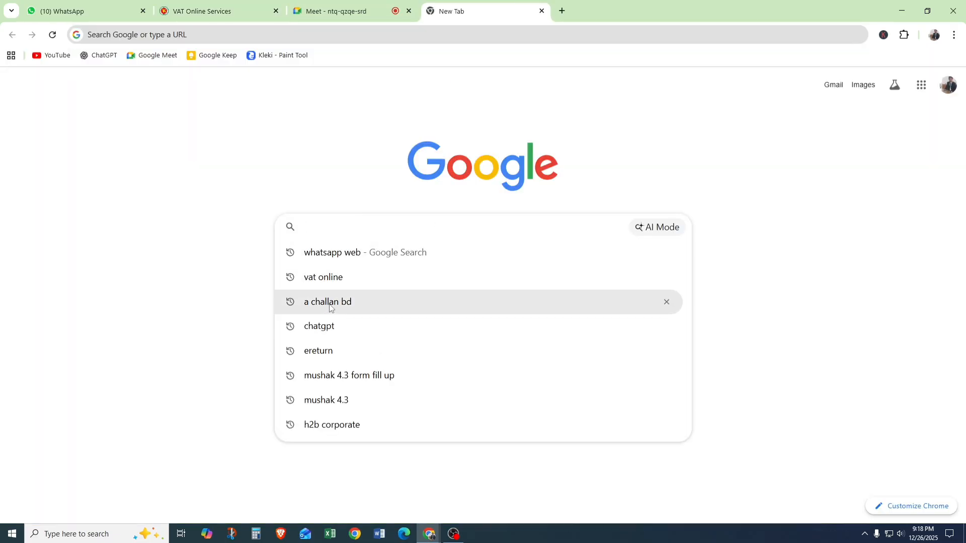
{"action": "left_click", "coordinate": [331, 303]}
{"action": "left_click", "coordinate": [166, 208]}
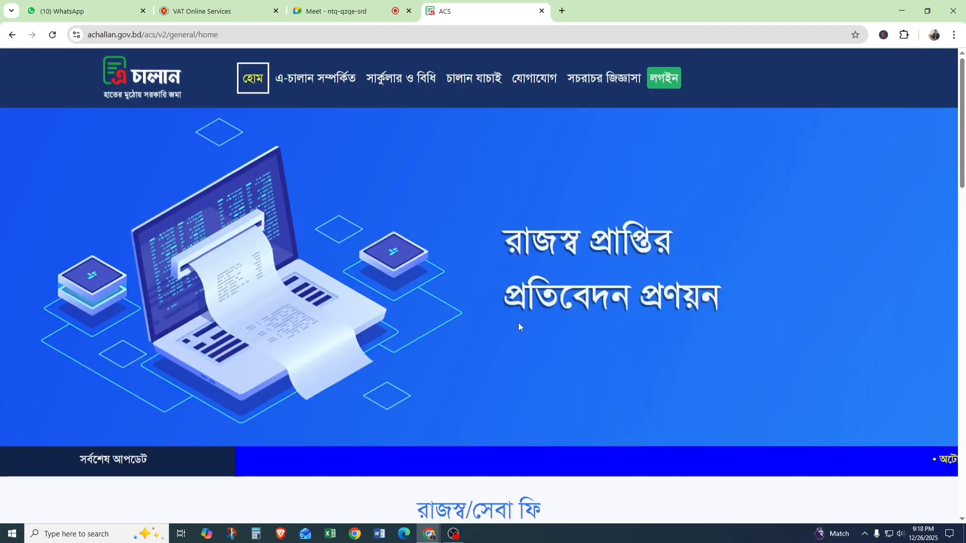
Open the NBR deposit form for VAT (মূসক) and select the deposit type 1141101-দেশজ পণ্য ও সেবার ওপর মূসক.
{"action": "scroll", "coordinate": [518, 322], "scroll_direction": "down", "scroll_amount": 4}
{"action": "left_click", "coordinate": [584, 409]}
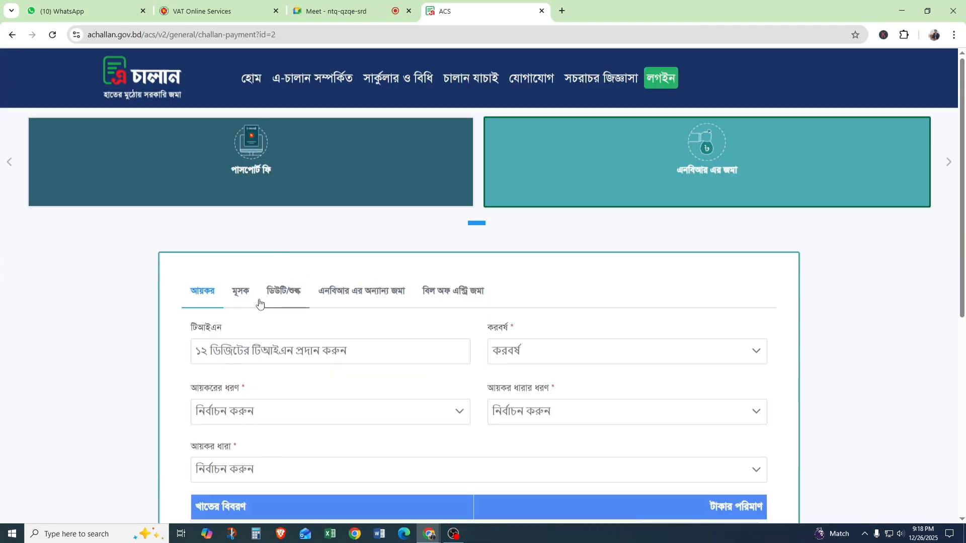
{"action": "left_click", "coordinate": [240, 292]}
{"action": "scroll", "coordinate": [352, 307], "scroll_direction": "down", "scroll_amount": 2}
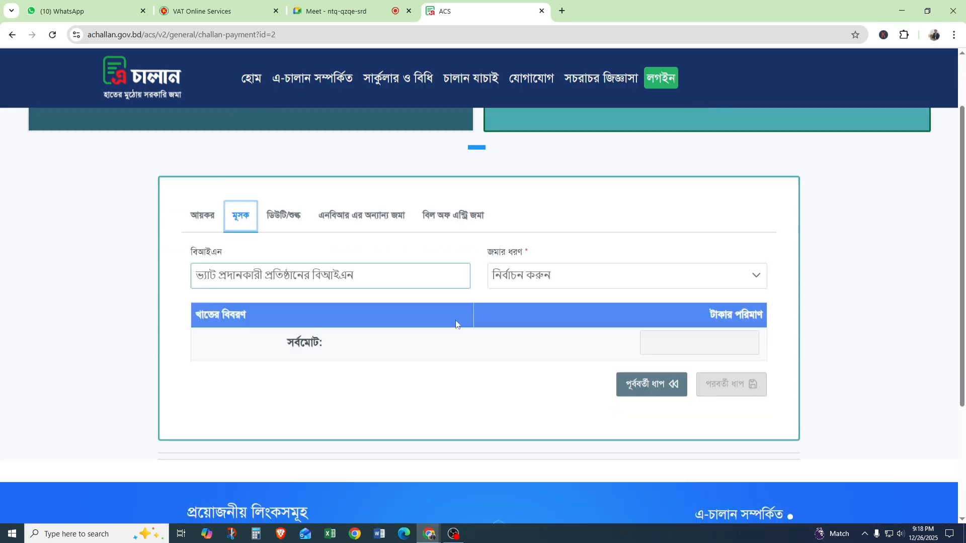
{"action": "left_click", "coordinate": [755, 241]}
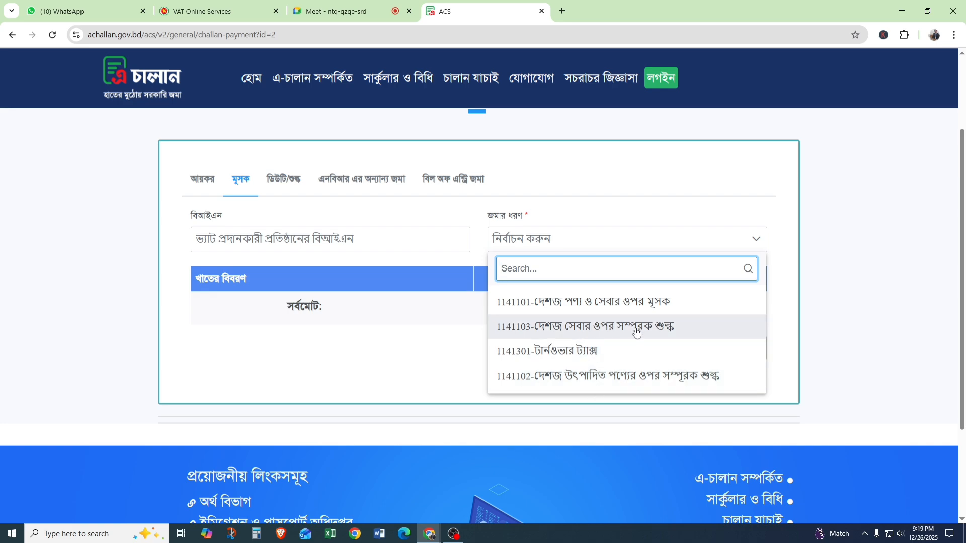
{"action": "left_click", "coordinate": [583, 304]}
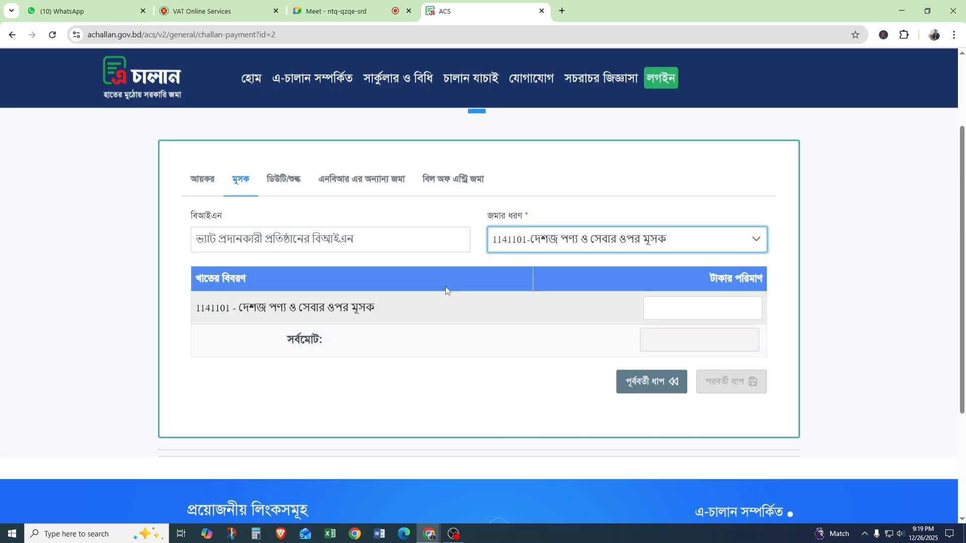
Switch to the VAT return and compare the Note 58 account code with the chosen challan deposit code.
{"action": "left_click", "coordinate": [204, 7]}
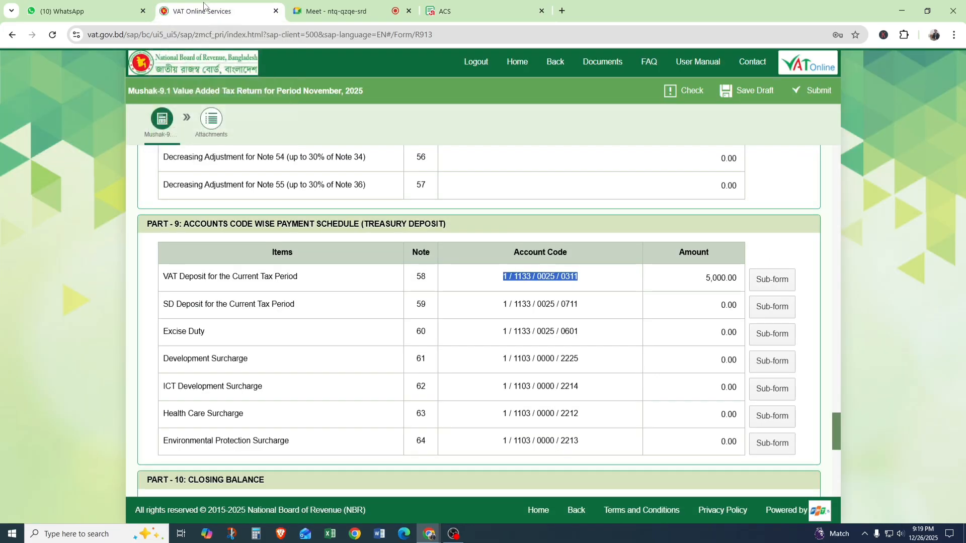
{"action": "left_click", "coordinate": [606, 279]}
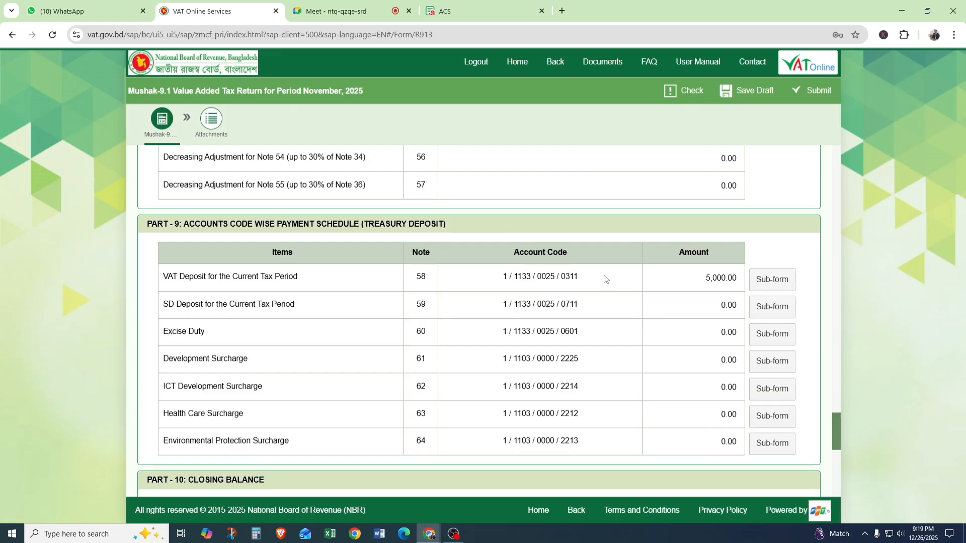
{"action": "scroll", "coordinate": [614, 303], "scroll_direction": "up", "scroll_amount": 1}
Switch to the A-Challan form, review the available VAT deposit types and choose 1141101-দেশজ পণ্য ও সেবার ওপর মূসক again.
{"action": "left_click", "coordinate": [491, 4]}
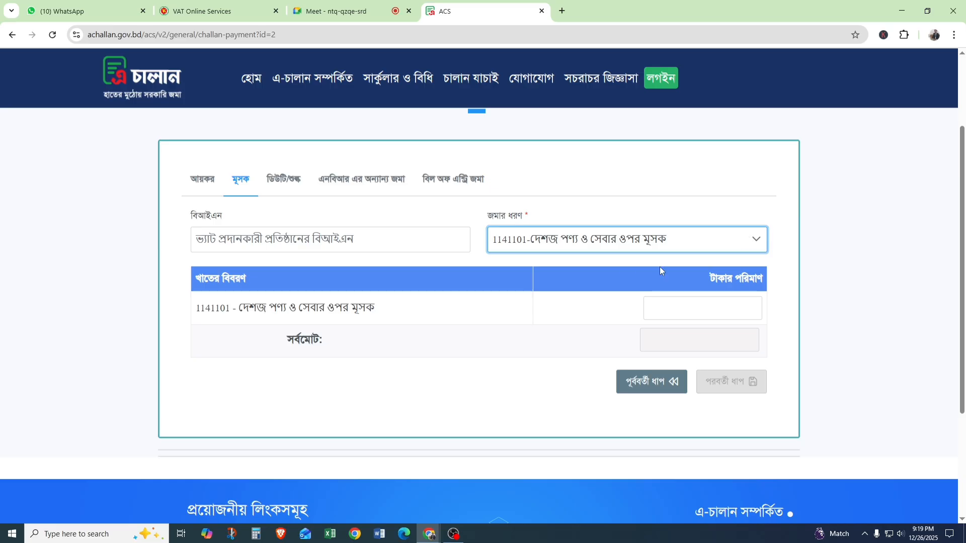
{"action": "left_click", "coordinate": [756, 240]}
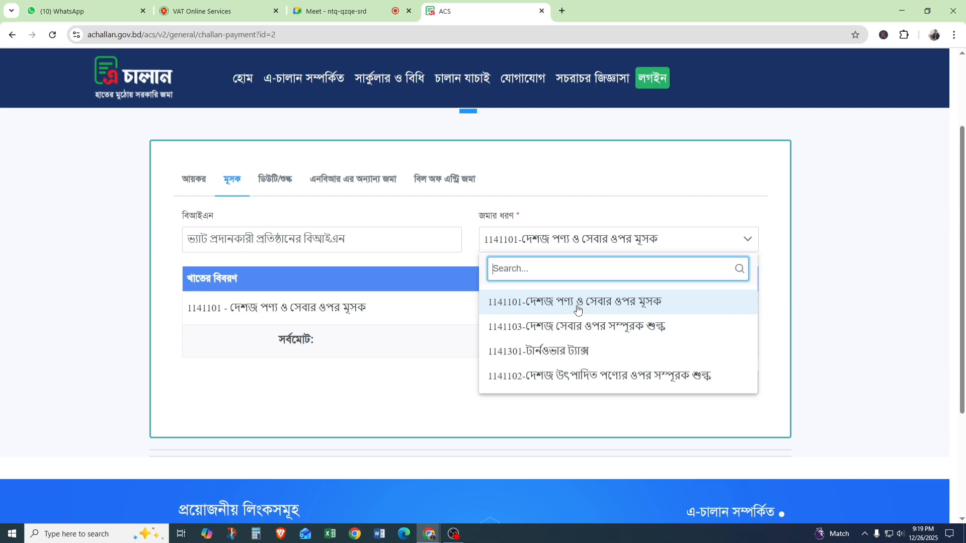
{"action": "left_click", "coordinate": [543, 301]}
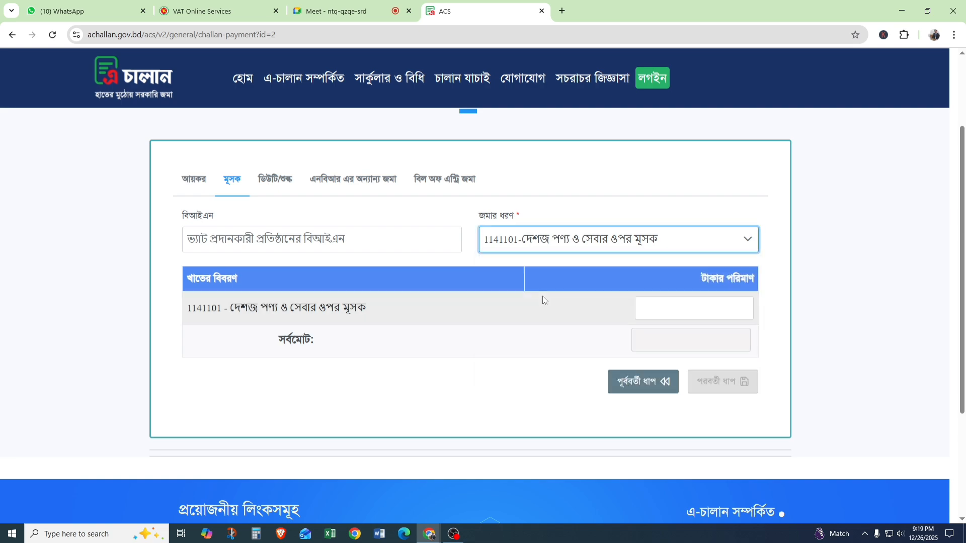
Switch to the VAT return and review it from Part 9 back through Parts 7, 6 and 5 to the Part 4 rows.
{"action": "left_click", "coordinate": [220, 6]}
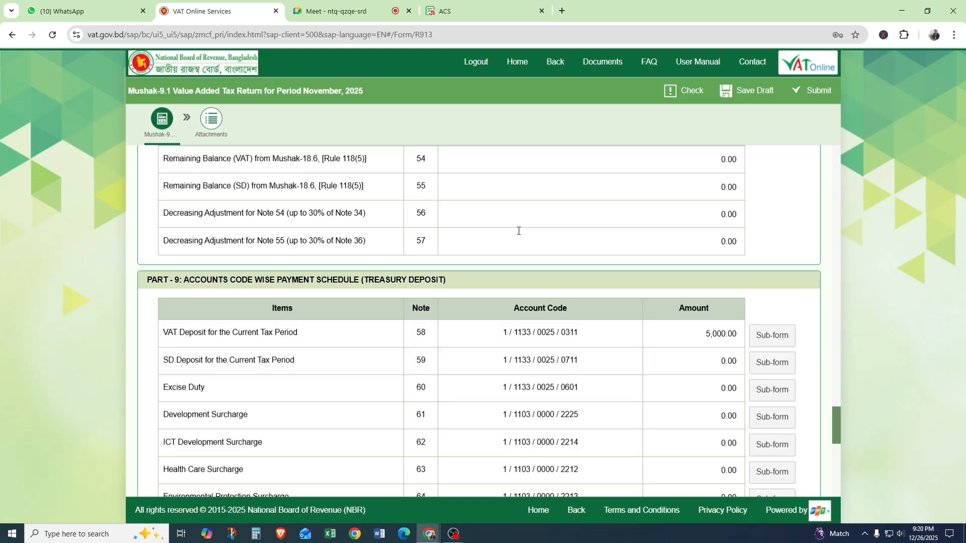
{"action": "scroll", "coordinate": [519, 231], "scroll_direction": "up", "scroll_amount": 10}
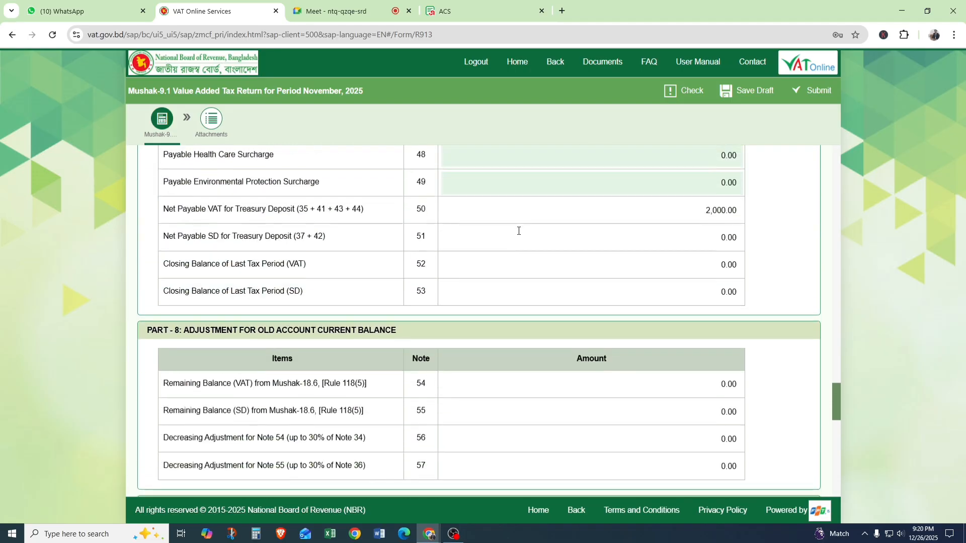
{"action": "scroll", "coordinate": [519, 234], "scroll_direction": "up", "scroll_amount": 3}
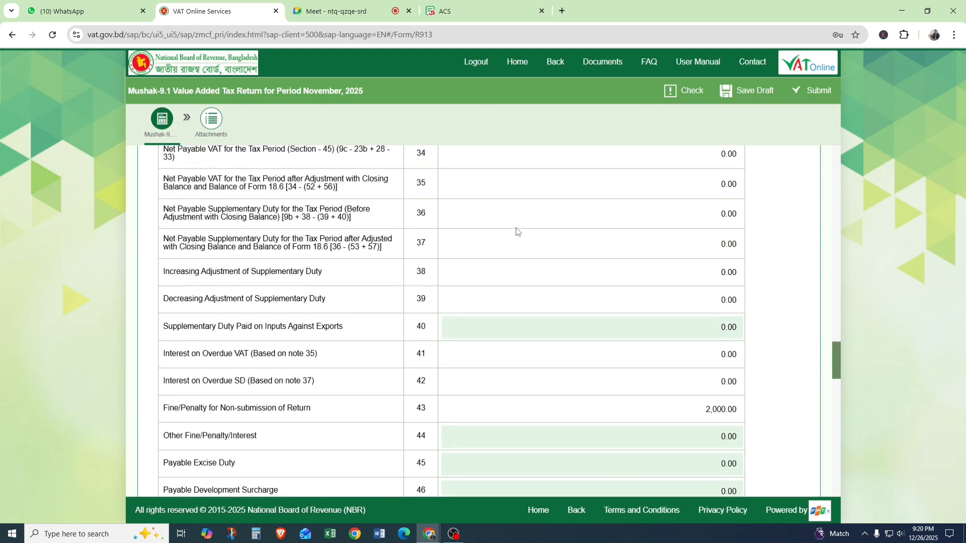
{"action": "scroll", "coordinate": [517, 231], "scroll_direction": "up", "scroll_amount": 8}
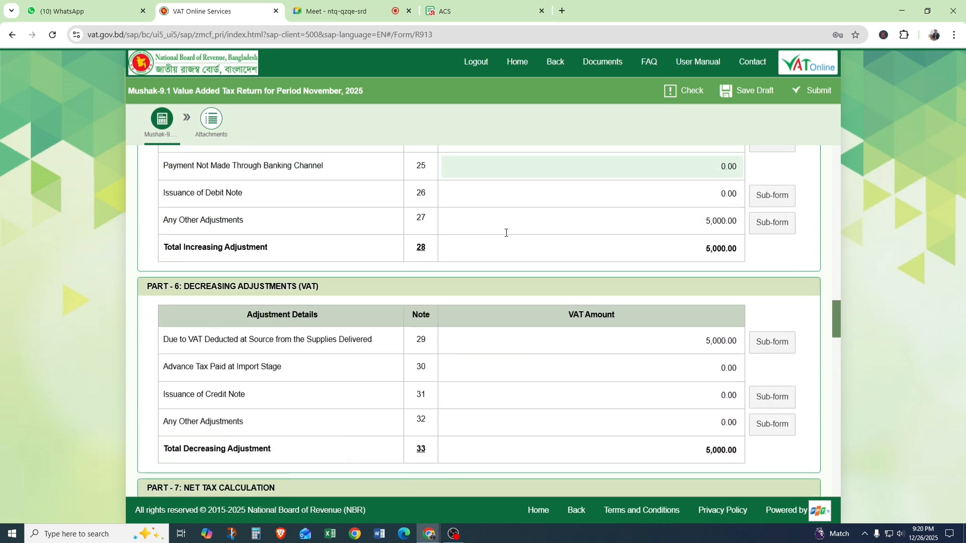
{"action": "scroll", "coordinate": [505, 232], "scroll_direction": "down", "scroll_amount": 4}
{"action": "scroll", "coordinate": [507, 227], "scroll_direction": "up", "scroll_amount": 6}
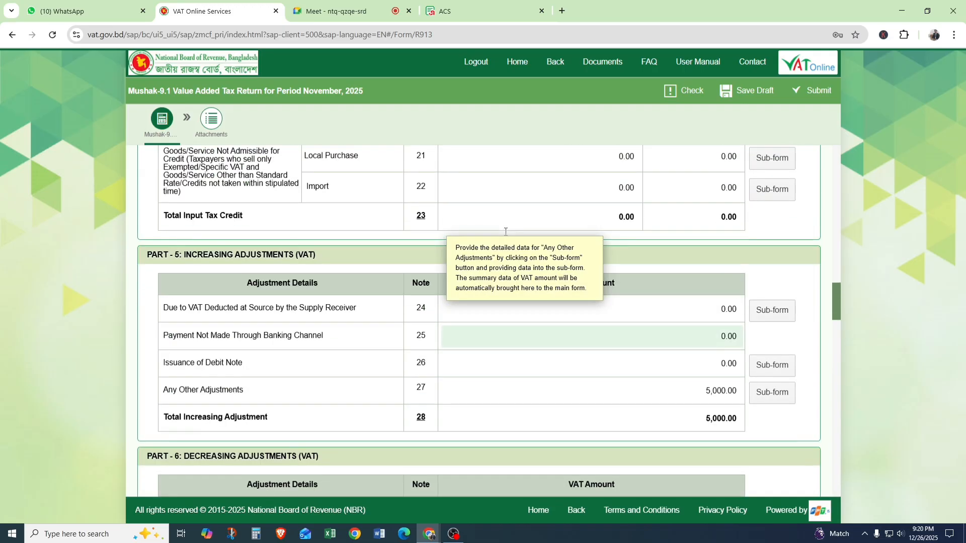
{"action": "scroll", "coordinate": [508, 222], "scroll_direction": "up", "scroll_amount": 2}
Examine the Part 4 row for goods/services not admissible for credit, Local Purchase (Note 21), and its description.
{"action": "left_click_drag", "start_coordinate": [334, 267], "coordinate": [468, 272]}
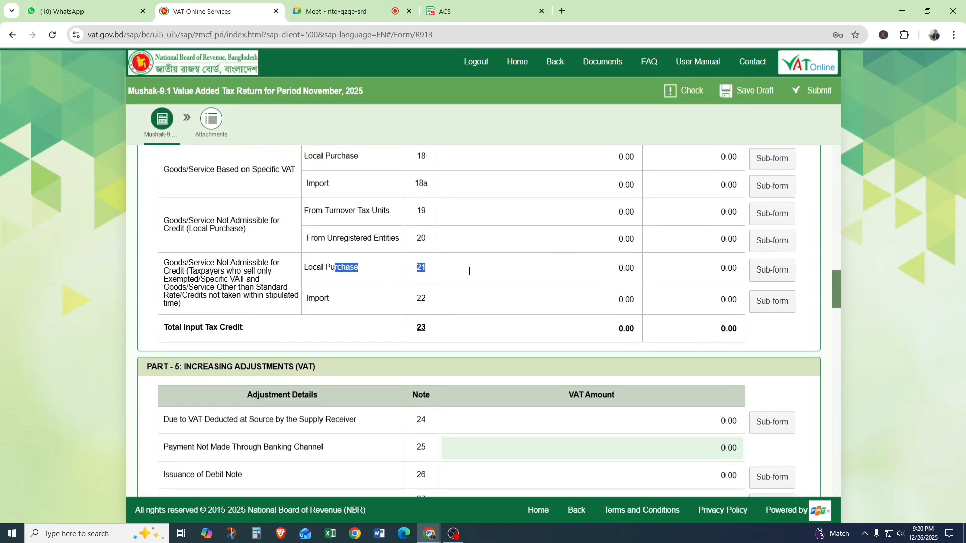
{"action": "left_click", "coordinate": [436, 270]}
{"action": "mouse_move", "coordinate": [486, 240]}
{"action": "left_click_drag", "start_coordinate": [163, 263], "coordinate": [277, 305]}
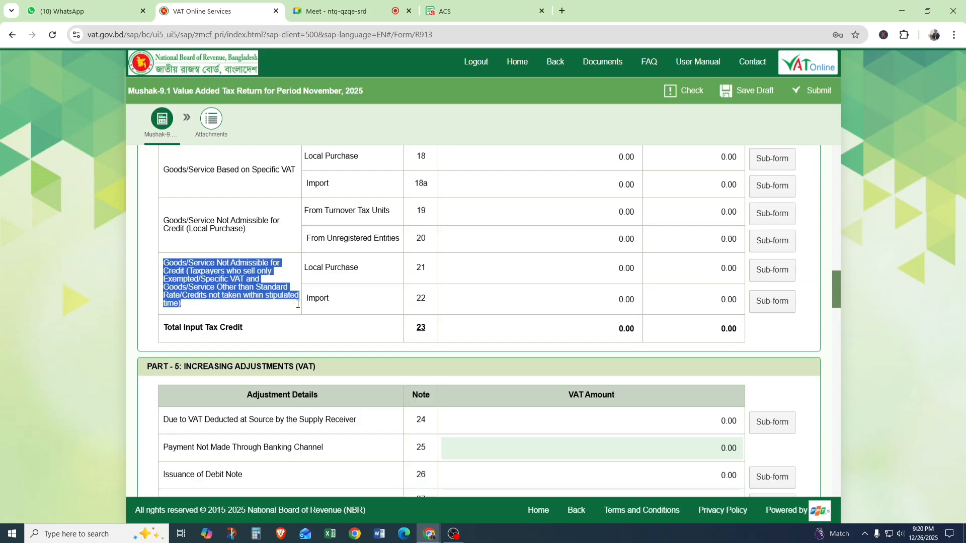
{"action": "left_click", "coordinate": [424, 268]}
{"action": "double_click", "coordinate": [424, 269]}
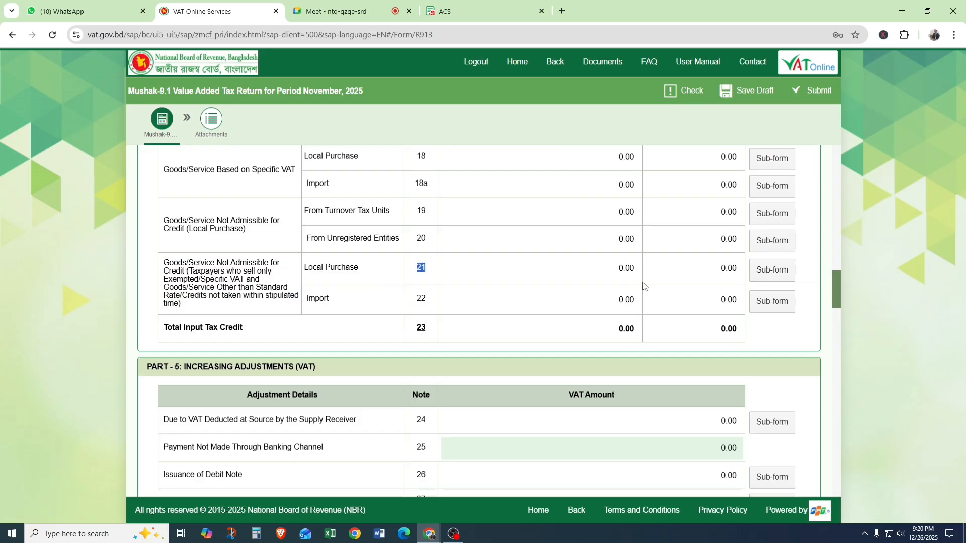
Open the Note 21 Local Purchase sub-form and add a row with the commercial description "abc".
{"action": "left_click", "coordinate": [771, 270]}
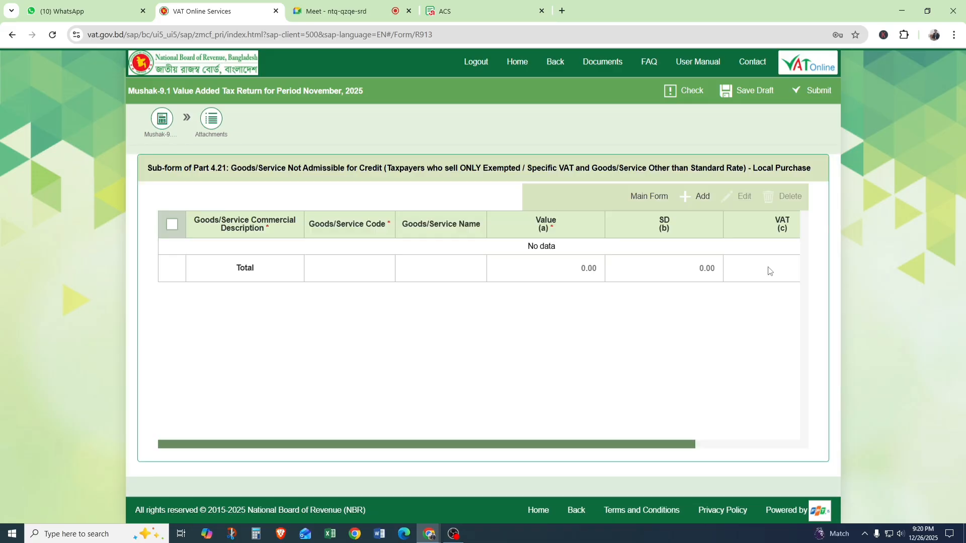
{"action": "left_click", "coordinate": [692, 200]}
{"action": "left_click", "coordinate": [244, 258]}
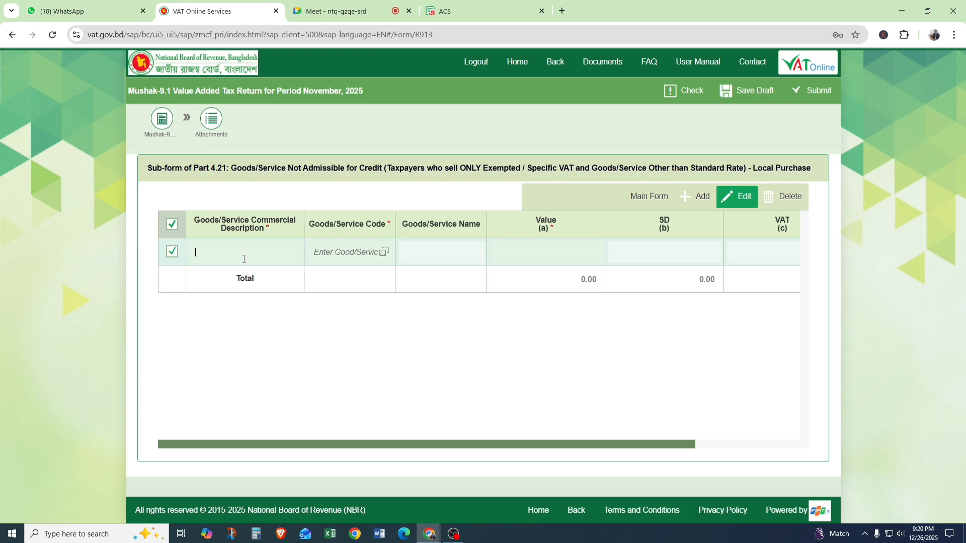
{"action": "type", "text": "abc"}
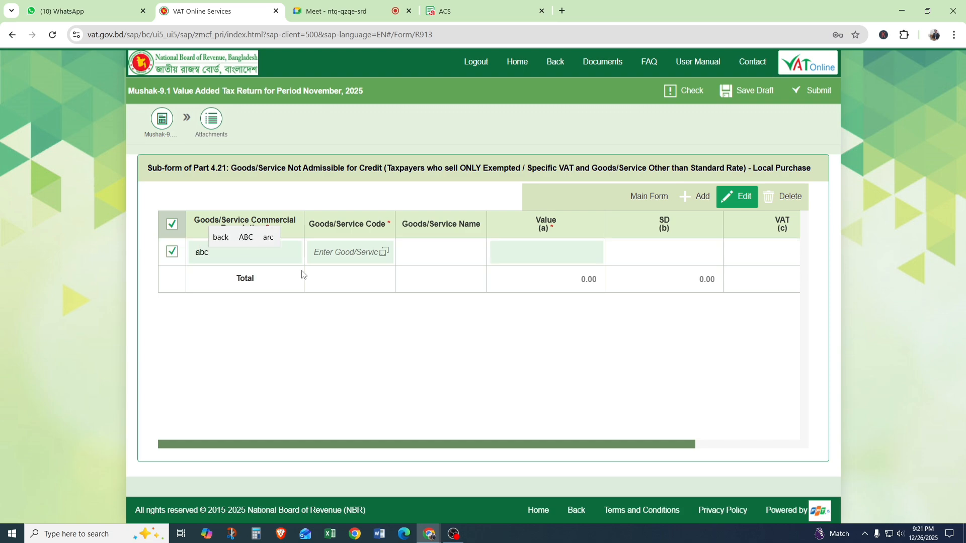
Assign goods code 3923.30.90 (Other Carboys, Bottles, Flasks And Similar Articles Of Plastics) to the "abc" row.
{"action": "left_click", "coordinate": [385, 252]}
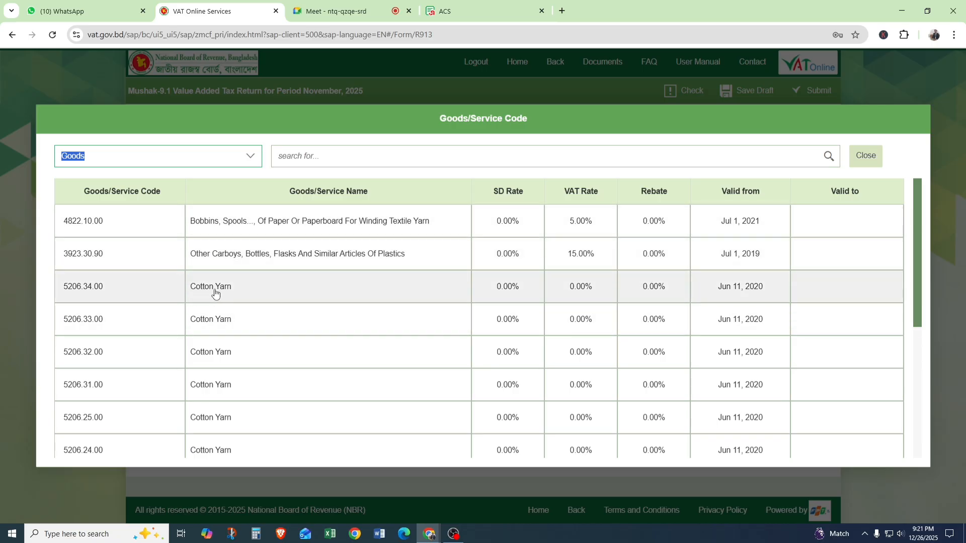
{"action": "scroll", "coordinate": [331, 298], "scroll_direction": "down", "scroll_amount": 1}
{"action": "scroll", "coordinate": [333, 298], "scroll_direction": "down", "scroll_amount": 3}
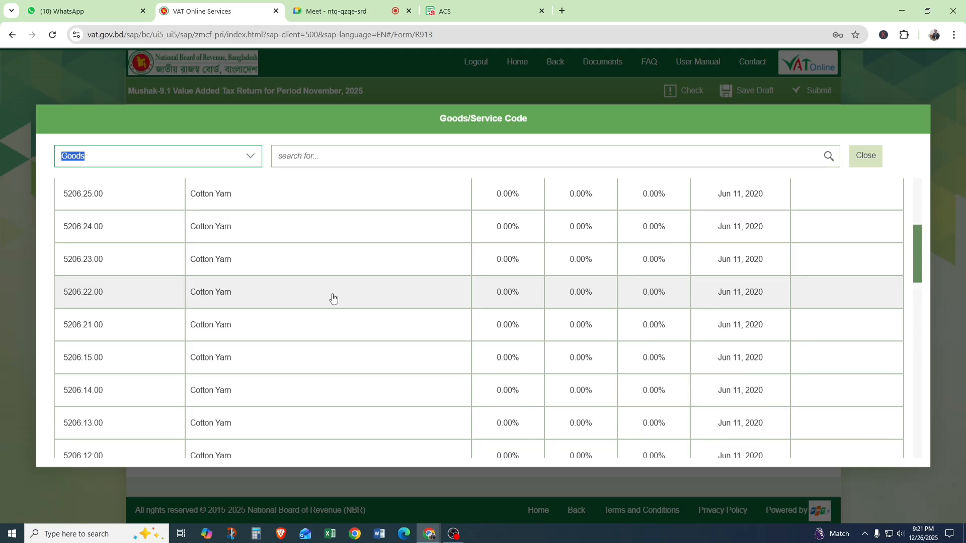
{"action": "scroll", "coordinate": [332, 298], "scroll_direction": "up", "scroll_amount": 4}
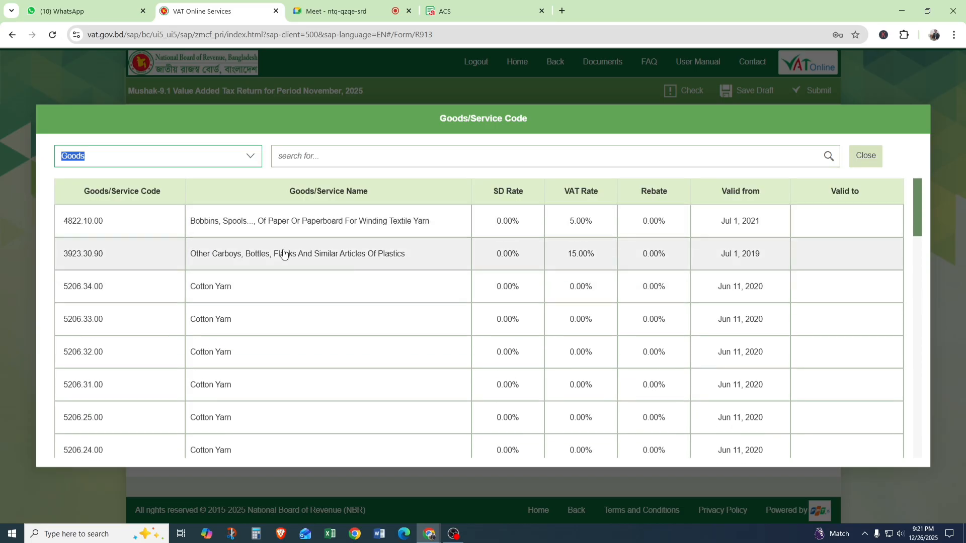
{"action": "left_click", "coordinate": [256, 254]}
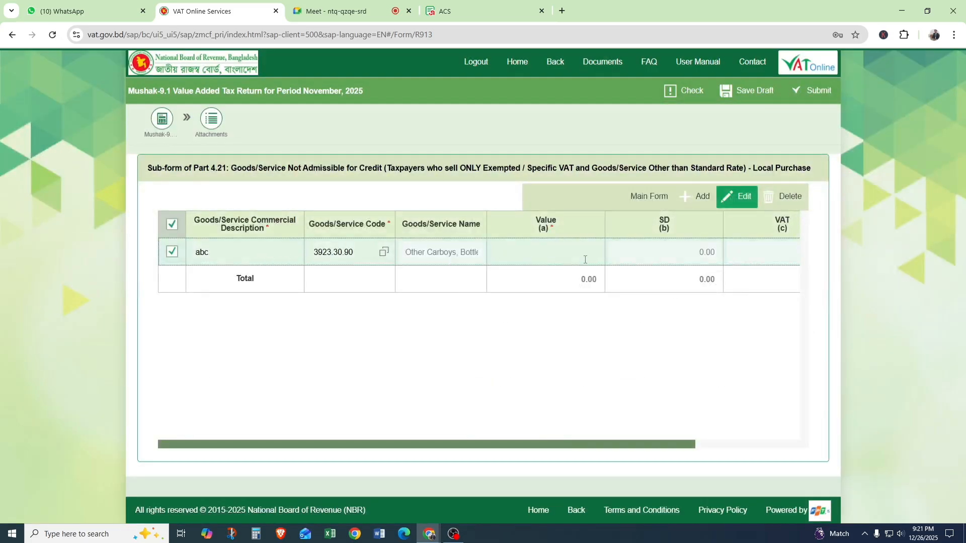
Set the Note 21 row's value to 100000, check its VAT column and return to the main form.
{"action": "left_click", "coordinate": [581, 253]}
{"action": "type", "text": "1,00,"}
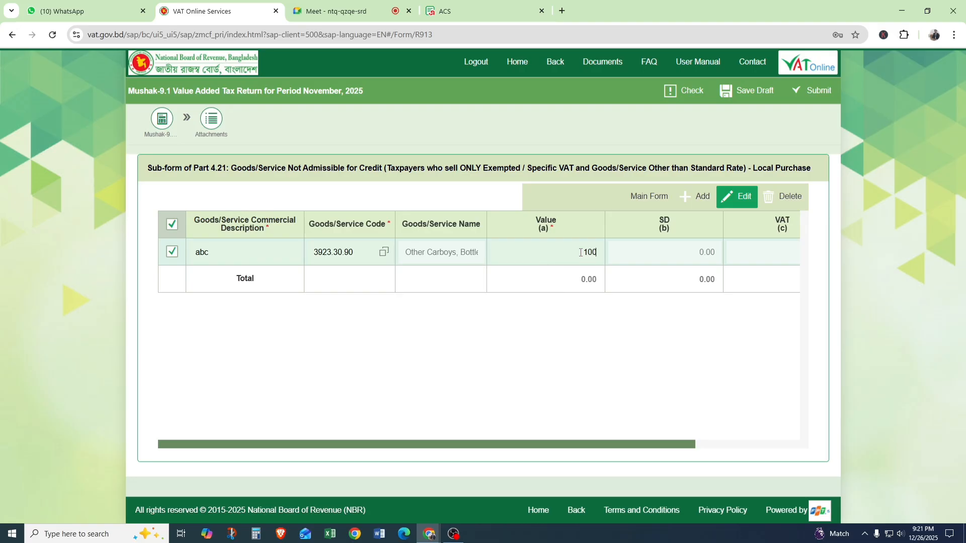
{"action": "type", "text": "00000"}
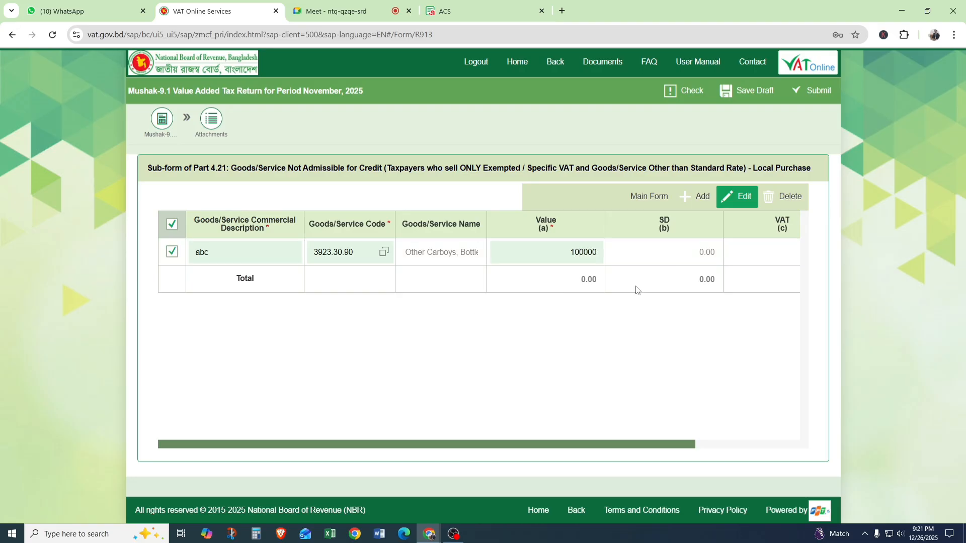
{"action": "left_click_drag", "start_coordinate": [666, 447], "coordinate": [774, 444]}
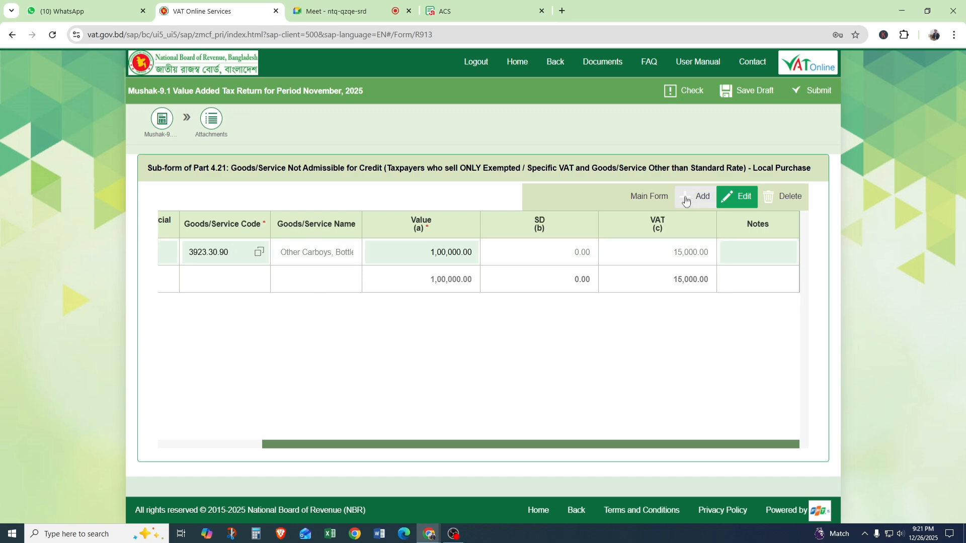
{"action": "left_click", "coordinate": [653, 202]}
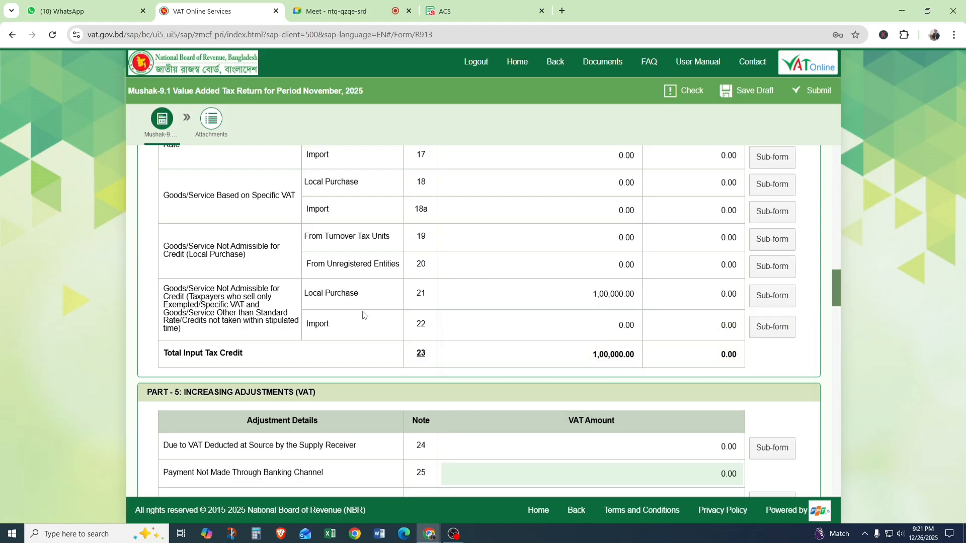
Examine the value and VAT carried into the Part 4 Note 21 Local Purchase row and the neighbouring purchase rows.
{"action": "scroll", "coordinate": [364, 316], "scroll_direction": "up", "scroll_amount": 7}
{"action": "scroll", "coordinate": [366, 316], "scroll_direction": "down", "scroll_amount": 4}
{"action": "scroll", "coordinate": [365, 315], "scroll_direction": "up", "scroll_amount": 15}
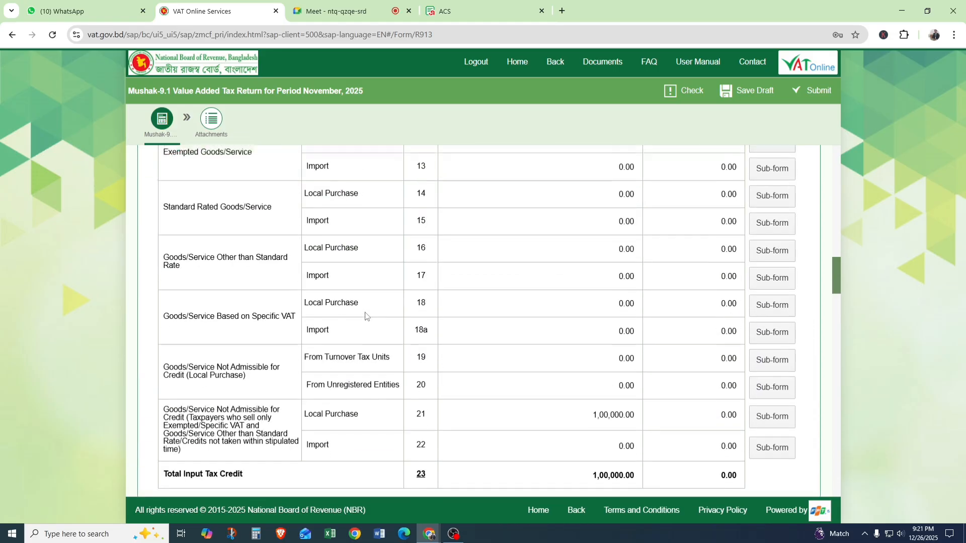
{"action": "scroll", "coordinate": [366, 312], "scroll_direction": "down", "scroll_amount": 15}
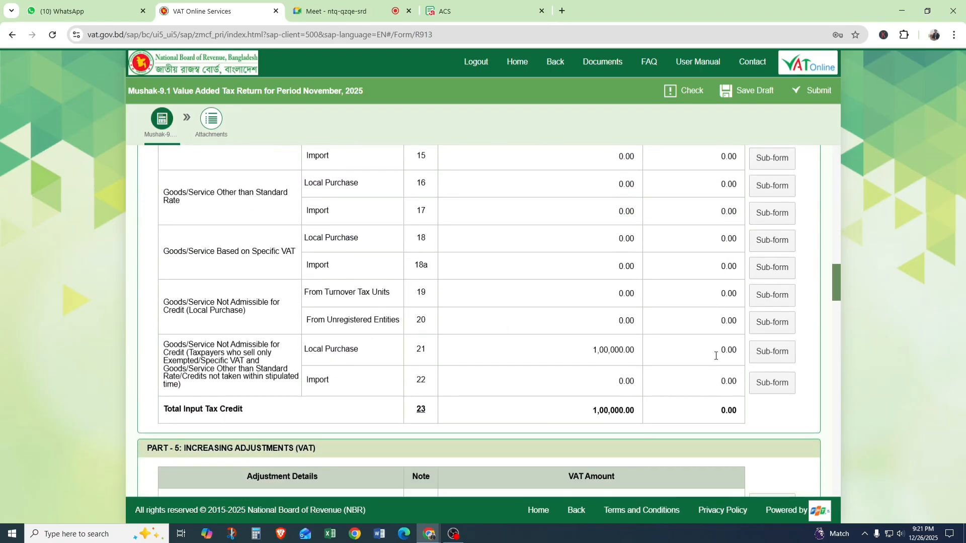
{"action": "left_click", "coordinate": [733, 350]}
{"action": "scroll", "coordinate": [567, 355], "scroll_direction": "up", "scroll_amount": 1}
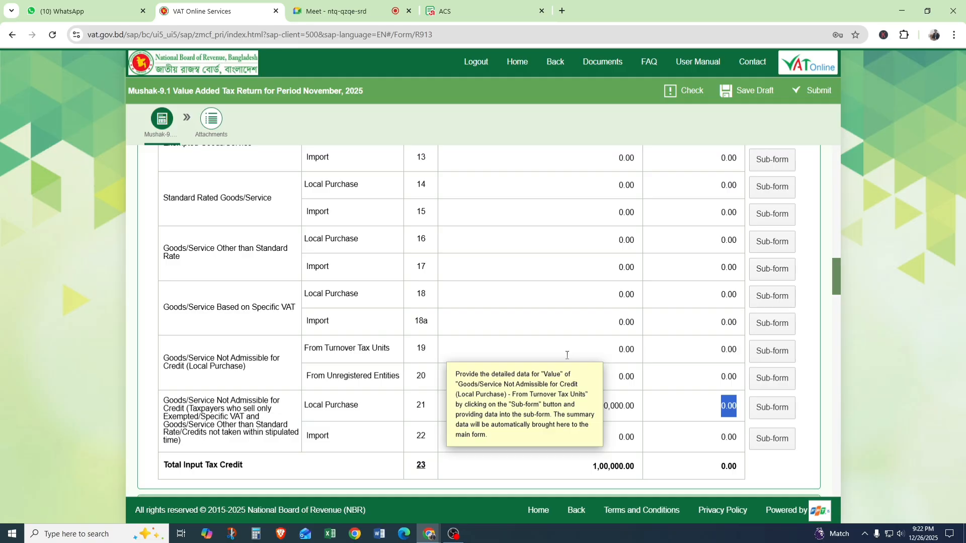
{"action": "left_click", "coordinate": [526, 303]}
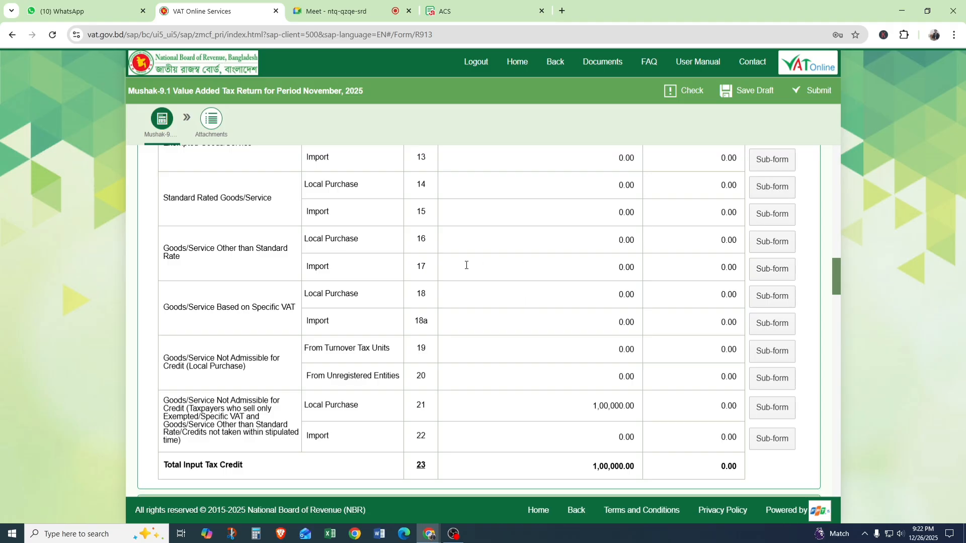
{"action": "mouse_move", "coordinate": [467, 265]}
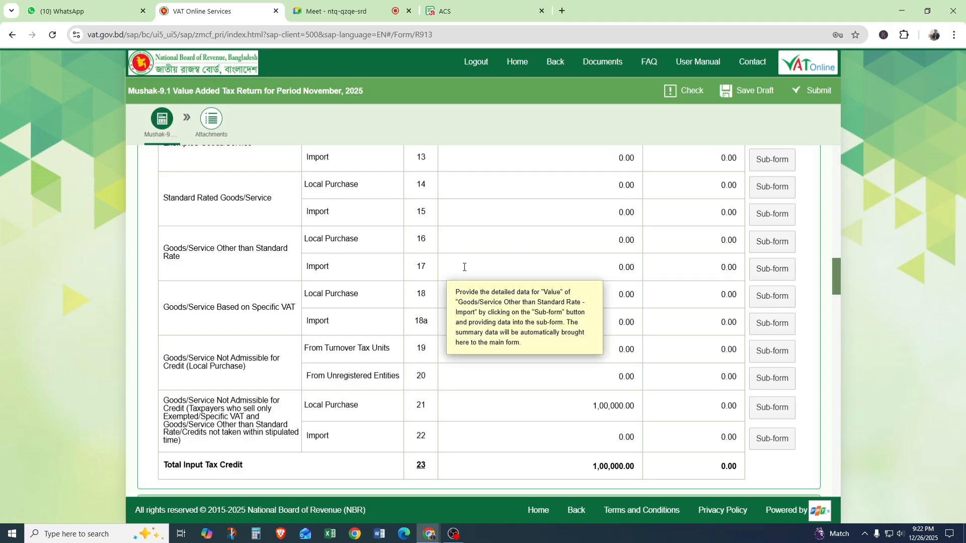
Review the Part 3 output tax table, focusing on Standard Rated Goods/Service, Note 4.
{"action": "scroll", "coordinate": [465, 267], "scroll_direction": "up", "scroll_amount": 8}
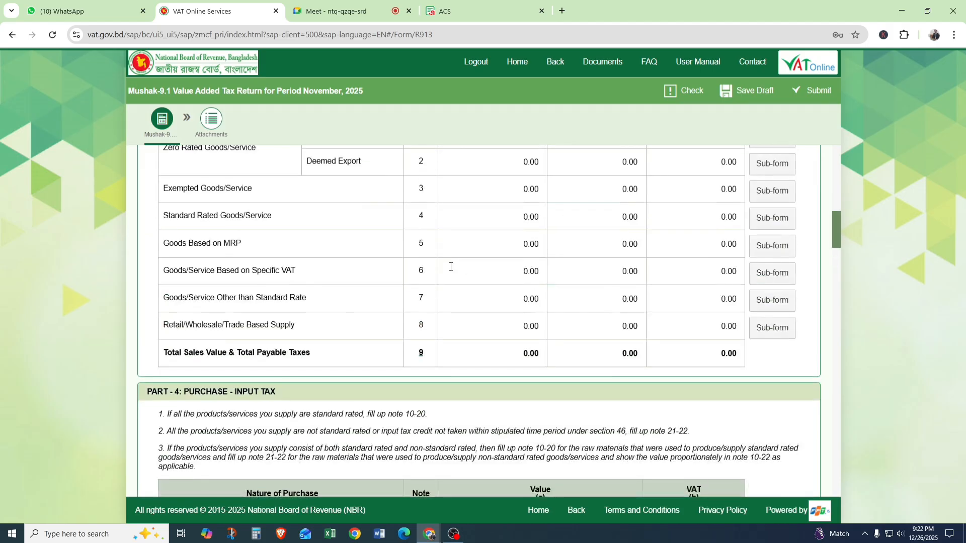
{"action": "scroll", "coordinate": [565, 269], "scroll_direction": "up", "scroll_amount": 2}
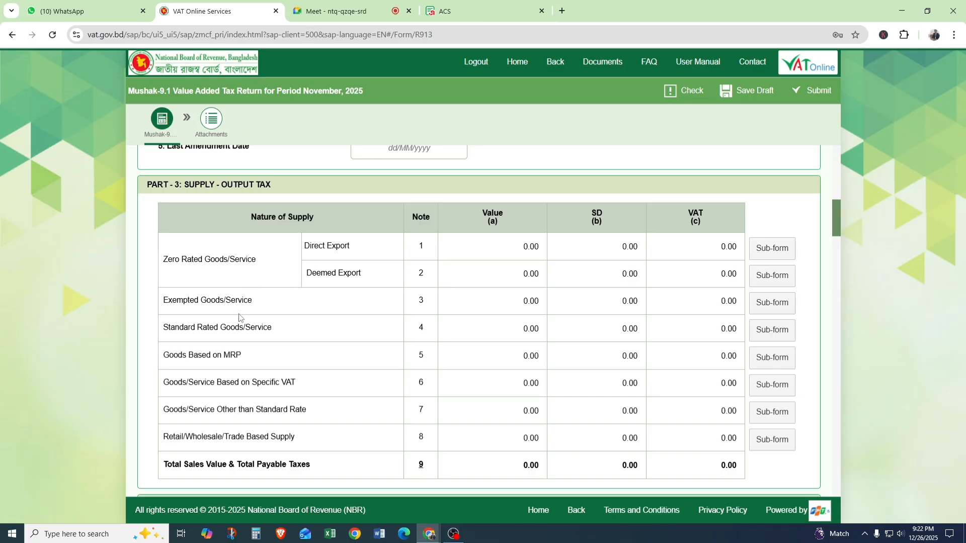
{"action": "left_click_drag", "start_coordinate": [173, 326], "coordinate": [311, 326]}
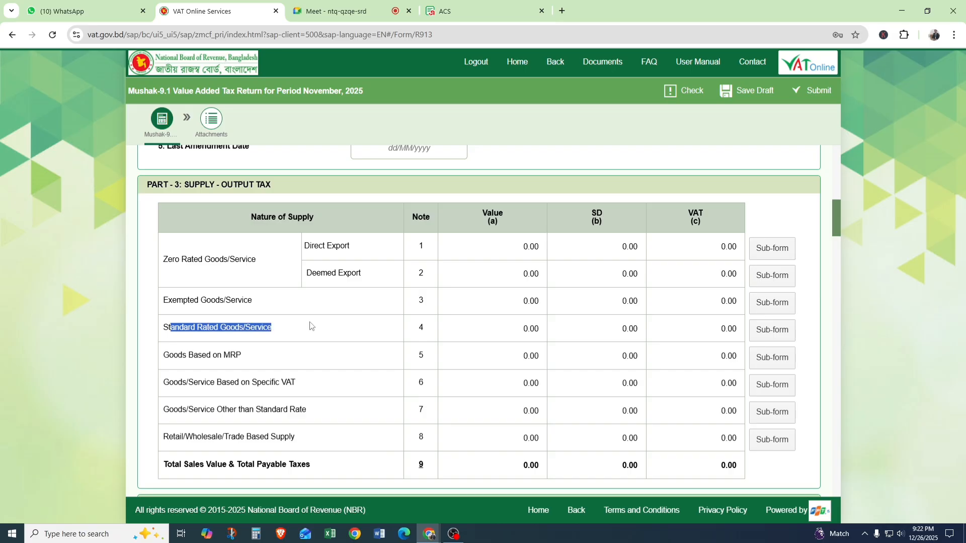
{"action": "double_click", "coordinate": [421, 328]}
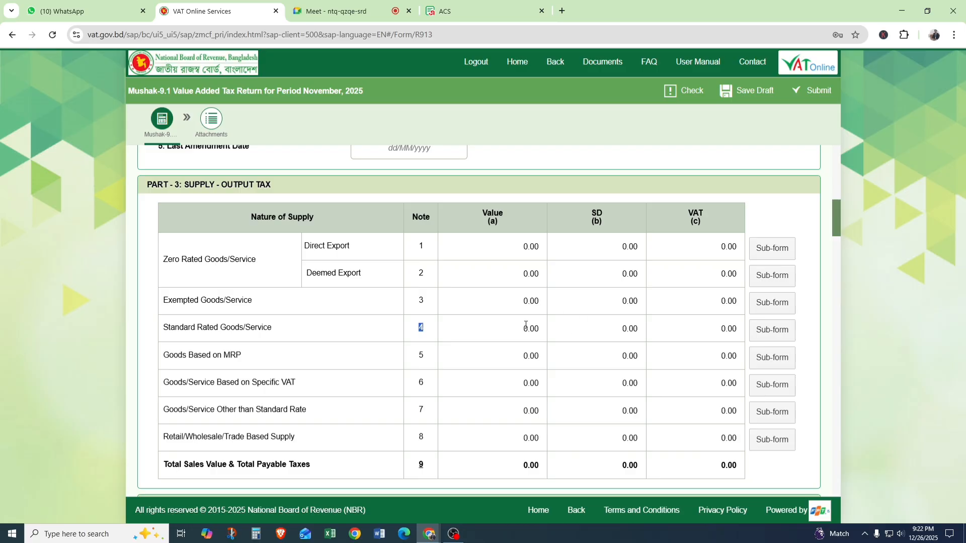
{"action": "mouse_move", "coordinate": [486, 359]}
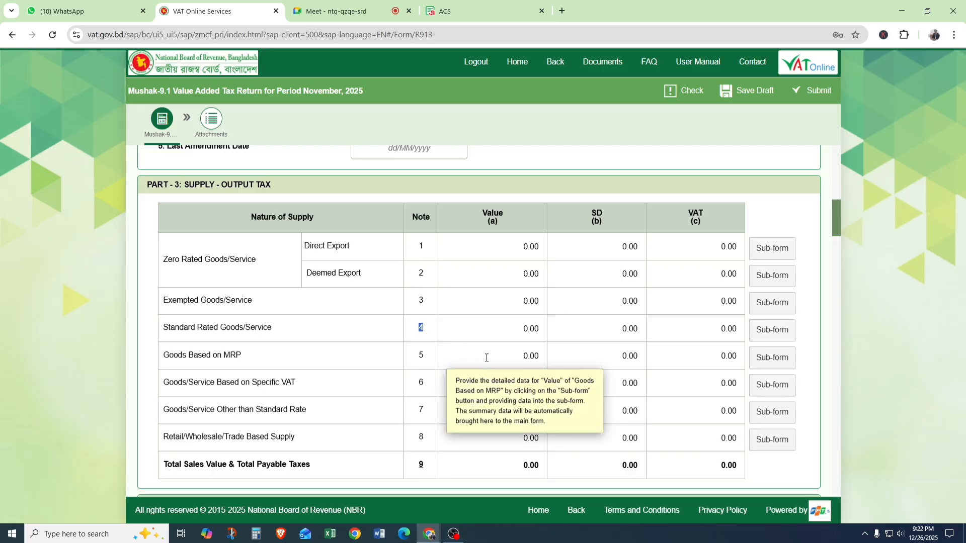
Review the Part 4 purchase rows and the instruction on filling up notes 10-20 for standard rated supplies.
{"action": "scroll", "coordinate": [487, 357], "scroll_direction": "down", "scroll_amount": 6}
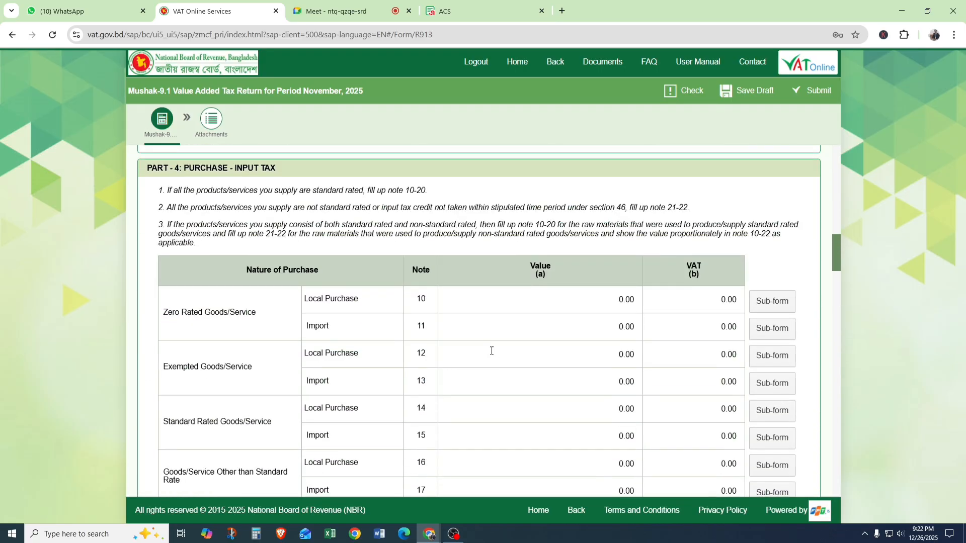
{"action": "scroll", "coordinate": [492, 351], "scroll_direction": "down", "scroll_amount": 2}
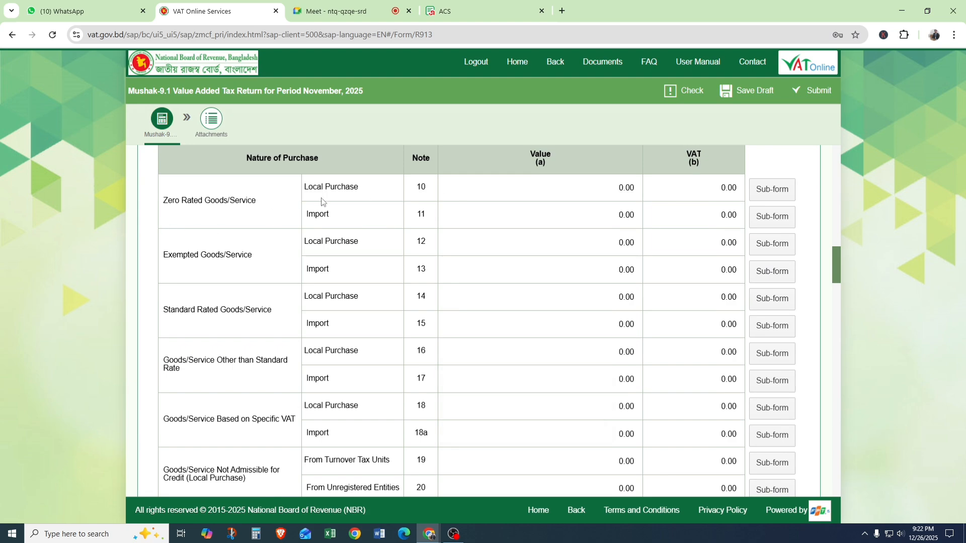
{"action": "scroll", "coordinate": [322, 201], "scroll_direction": "up", "scroll_amount": 5}
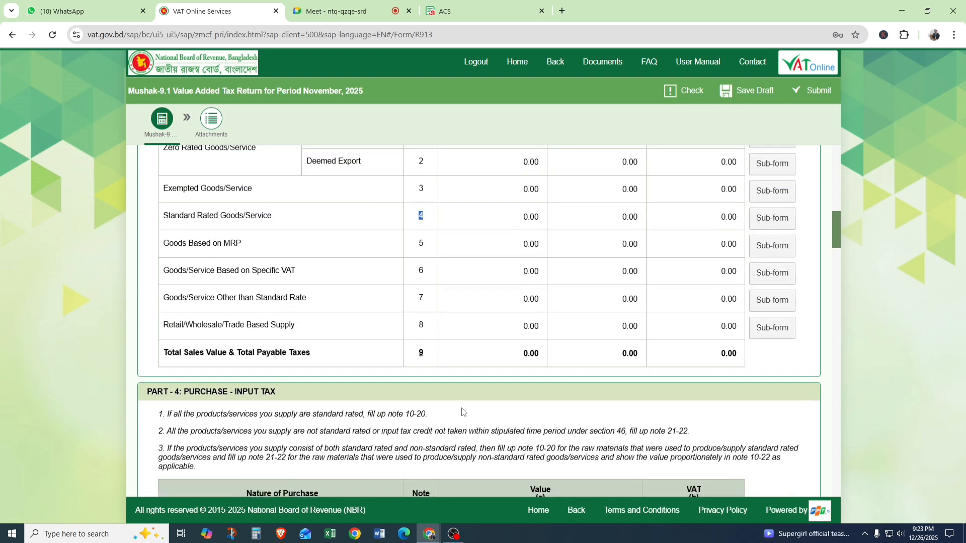
{"action": "left_click_drag", "start_coordinate": [464, 414], "coordinate": [161, 415]}
{"action": "scroll", "coordinate": [591, 391], "scroll_direction": "down", "scroll_amount": 5}
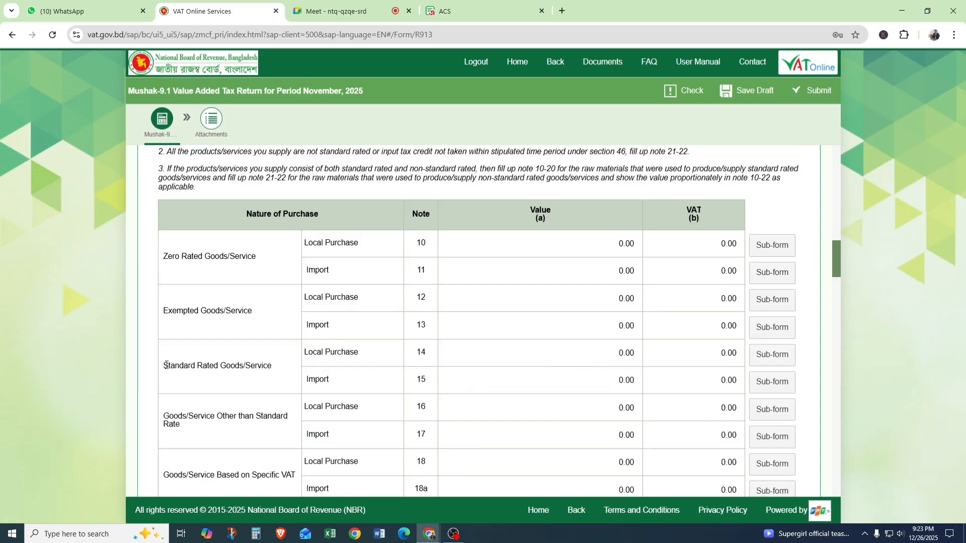
Open the Note 14 Standard Rated Goods/Service Local Purchase sub-form and add a row with the commercial description "abc".
{"action": "left_click_drag", "start_coordinate": [166, 365], "coordinate": [295, 371]}
{"action": "left_click", "coordinate": [420, 353]}
{"action": "double_click", "coordinate": [420, 353]}
{"action": "left_click", "coordinate": [775, 355]}
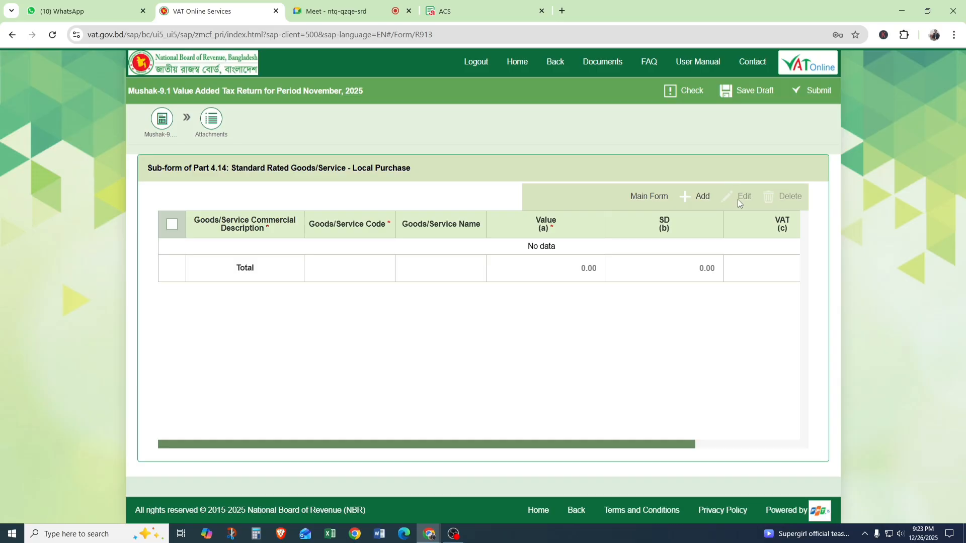
{"action": "left_click", "coordinate": [698, 196]}
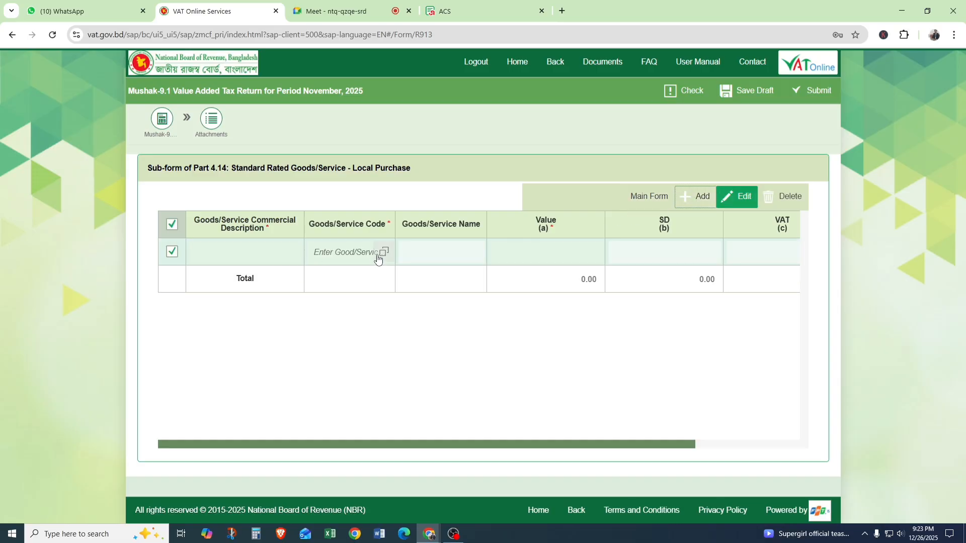
{"action": "left_click", "coordinate": [231, 250]}
{"action": "left_click", "coordinate": [253, 282]}
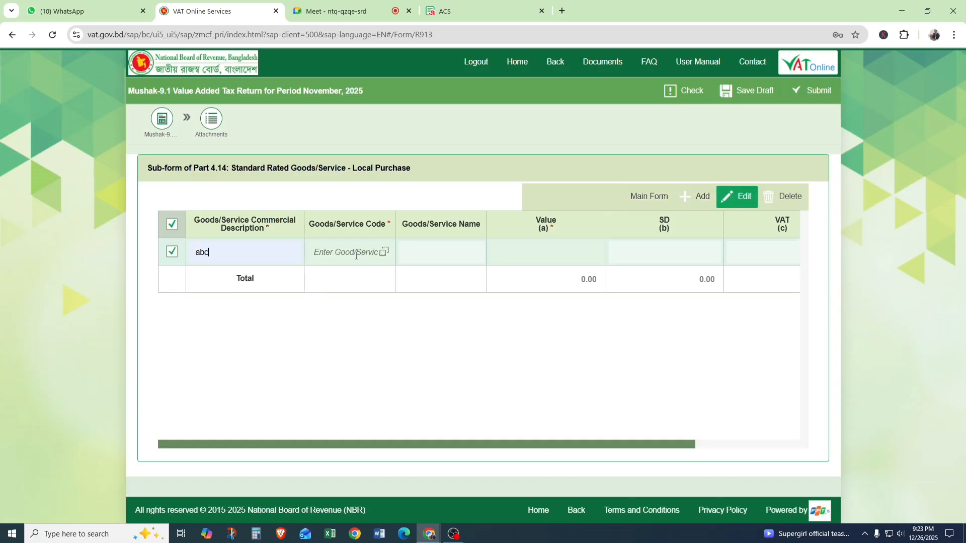
Assign goods code 9401.61.00 (Upholstered Seats, With Wooden Frames) to the Note 14 row.
{"action": "left_click", "coordinate": [384, 252]}
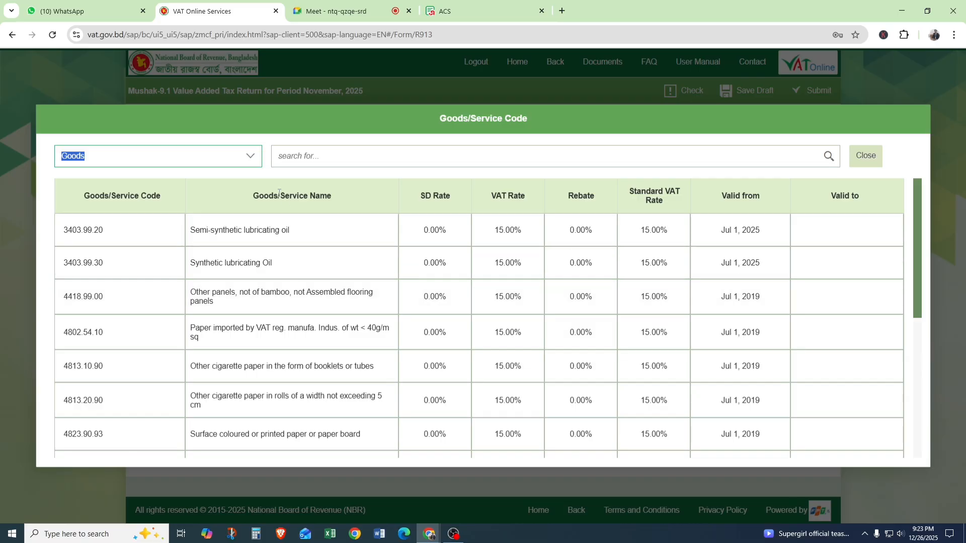
{"action": "scroll", "coordinate": [307, 304], "scroll_direction": "down", "scroll_amount": 15}
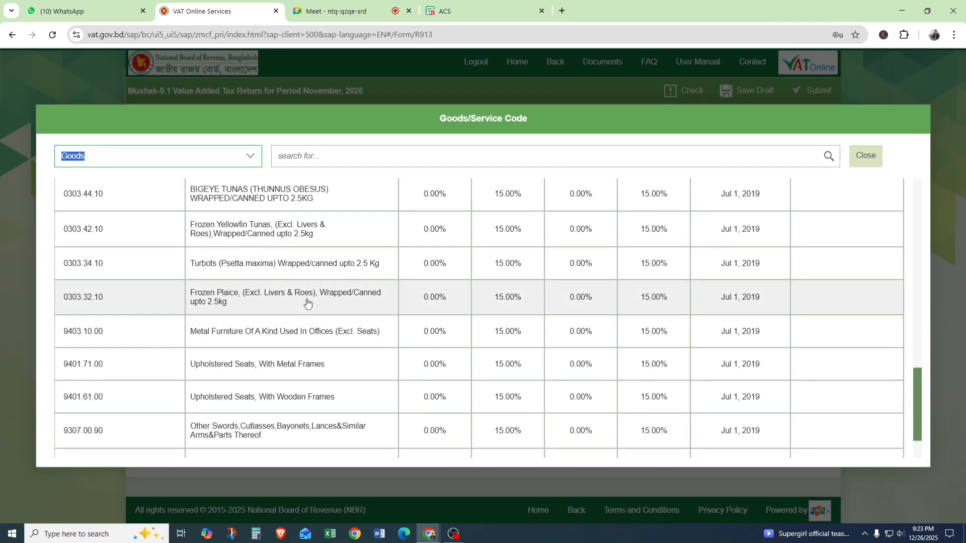
{"action": "left_click", "coordinate": [255, 401]}
Set the Note 14 row's value to 10000, check its VAT column and return to the main form.
{"action": "left_click", "coordinate": [591, 254]}
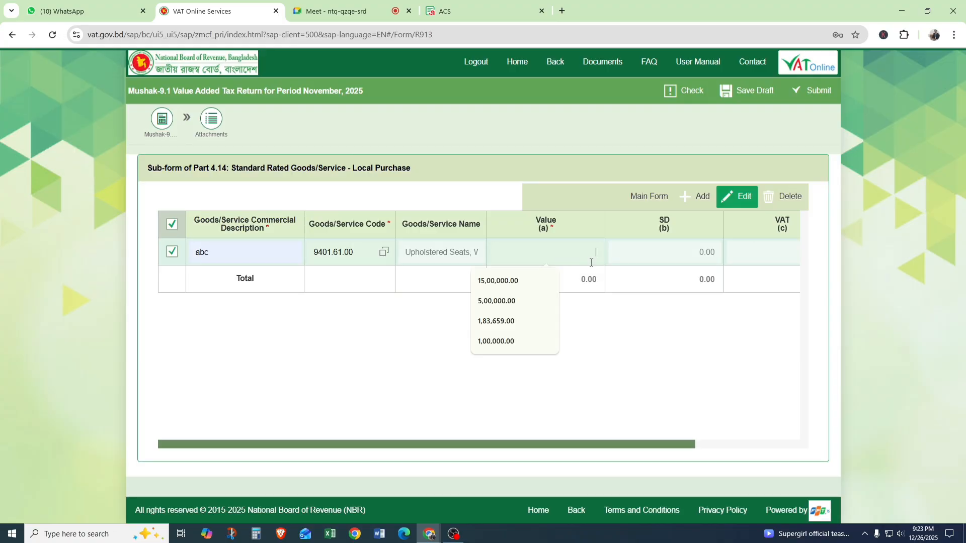
{"action": "type", "text": "100"}
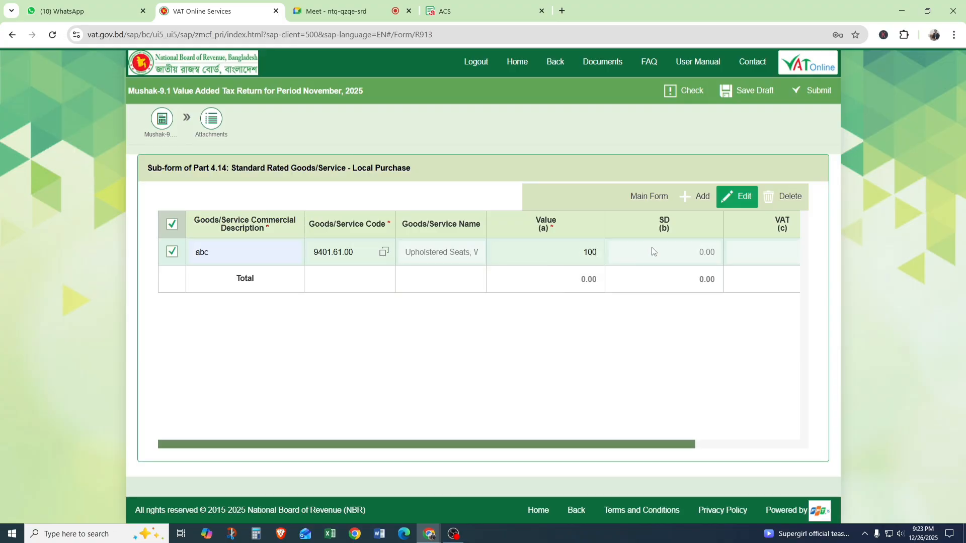
{"action": "type", "text": "00"}
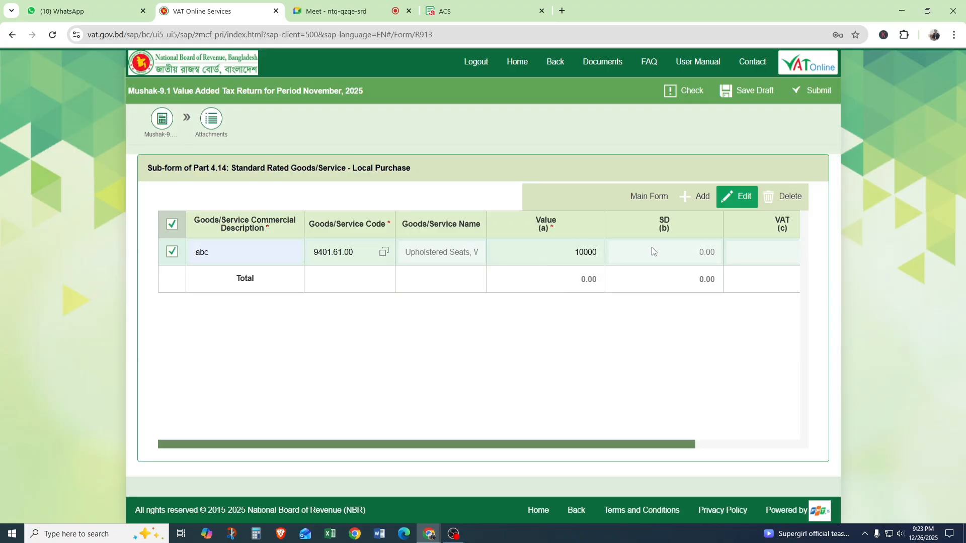
{"action": "left_click", "coordinate": [680, 343]}
{"action": "left_click_drag", "start_coordinate": [681, 444], "coordinate": [784, 446]}
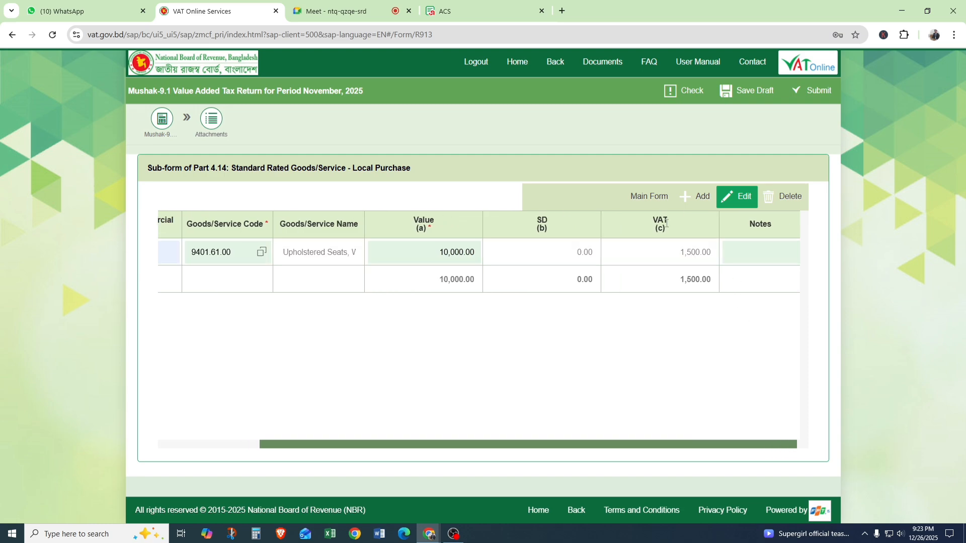
{"action": "left_click", "coordinate": [652, 196]}
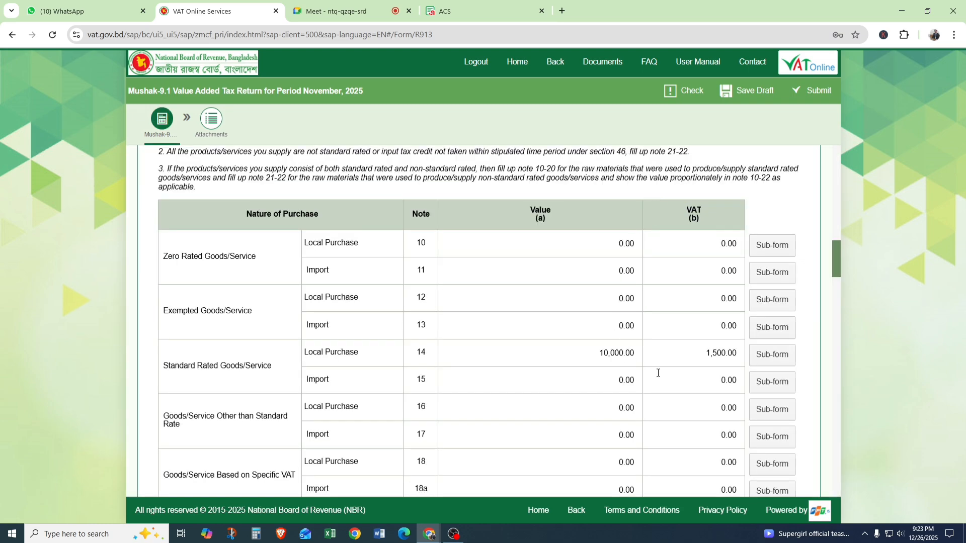
Examine the Note 14 Local Purchase row's value and VAT in Part 4, and go back to the Part 3 supply table.
{"action": "left_click_drag", "start_coordinate": [700, 354], "coordinate": [745, 356]}
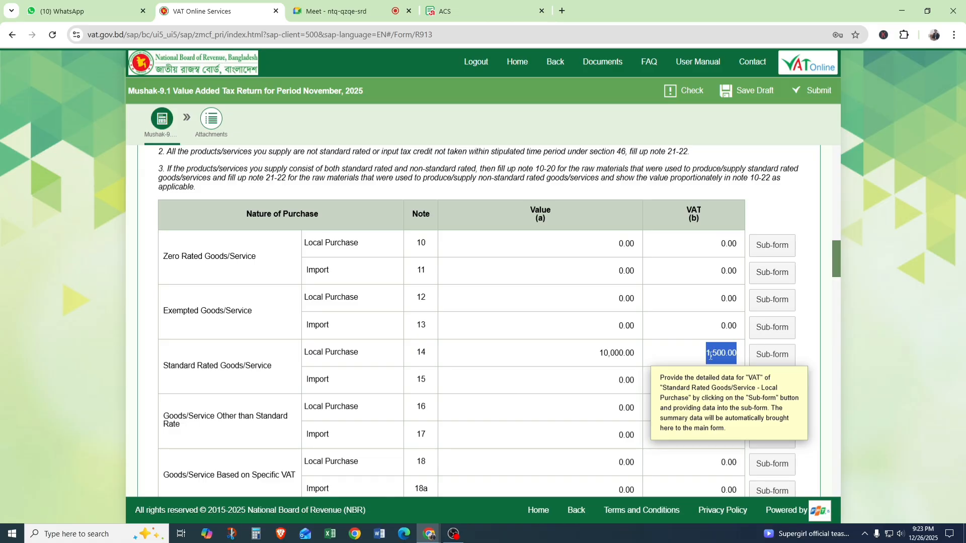
{"action": "left_click_drag", "start_coordinate": [175, 366], "coordinate": [410, 371]}
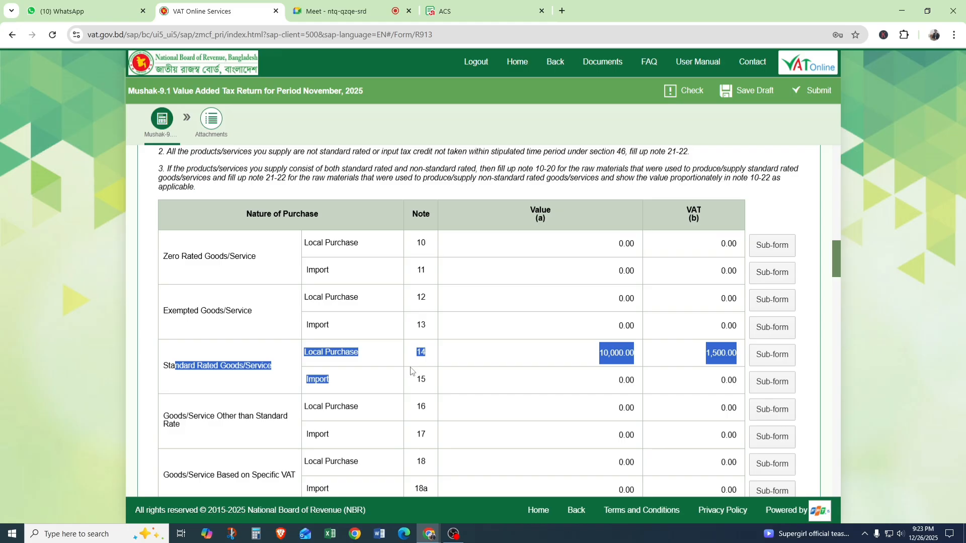
{"action": "left_click", "coordinate": [439, 355]}
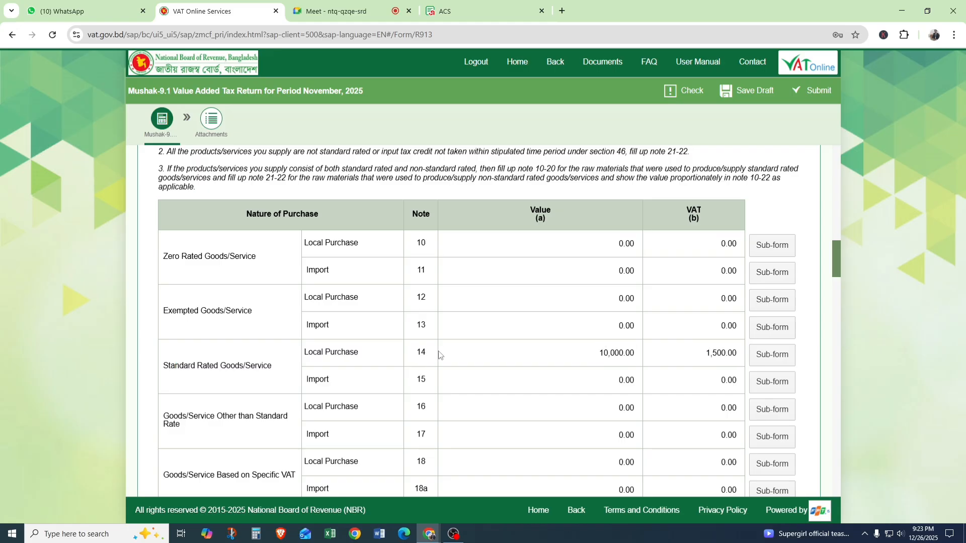
{"action": "scroll", "coordinate": [440, 356], "scroll_direction": "up", "scroll_amount": 8}
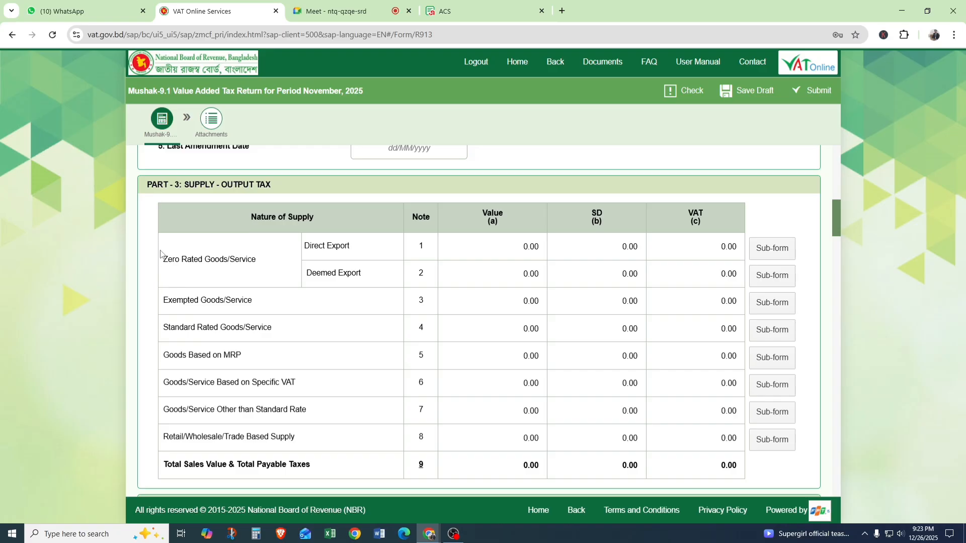
Examine the zero-rated and standard-rated supply rows in Part 3 and the Note 21 Local Purchase value and VAT in Part 4.
{"action": "left_click_drag", "start_coordinate": [161, 254], "coordinate": [196, 275]}
{"action": "left_click_drag", "start_coordinate": [164, 331], "coordinate": [185, 342]}
{"action": "scroll", "coordinate": [274, 380], "scroll_direction": "down", "scroll_amount": 1}
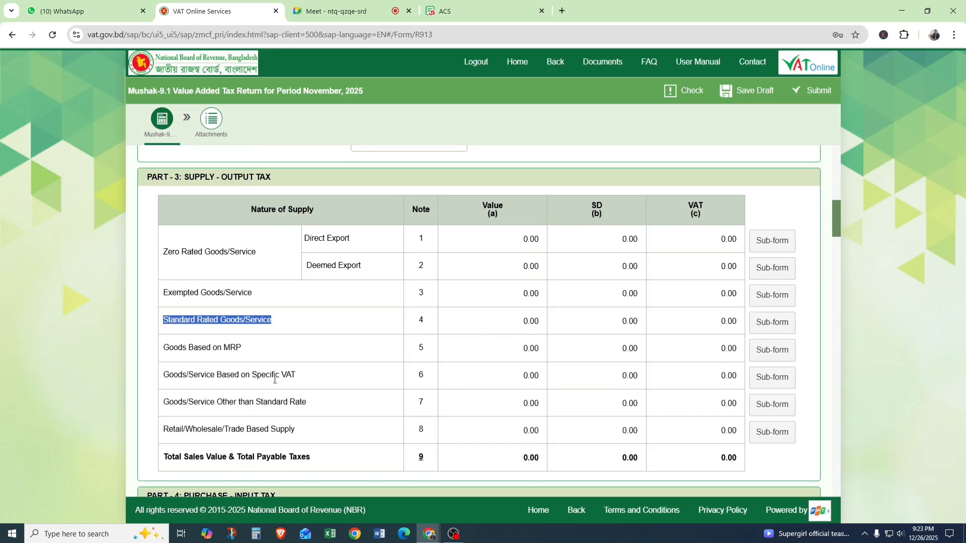
{"action": "scroll", "coordinate": [275, 380], "scroll_direction": "down", "scroll_amount": 10}
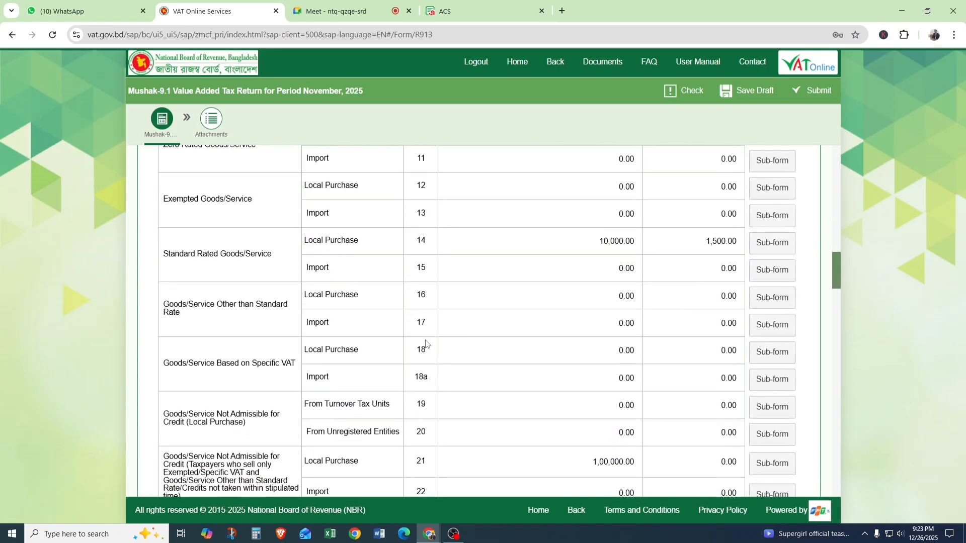
{"action": "scroll", "coordinate": [426, 343], "scroll_direction": "down", "scroll_amount": 3}
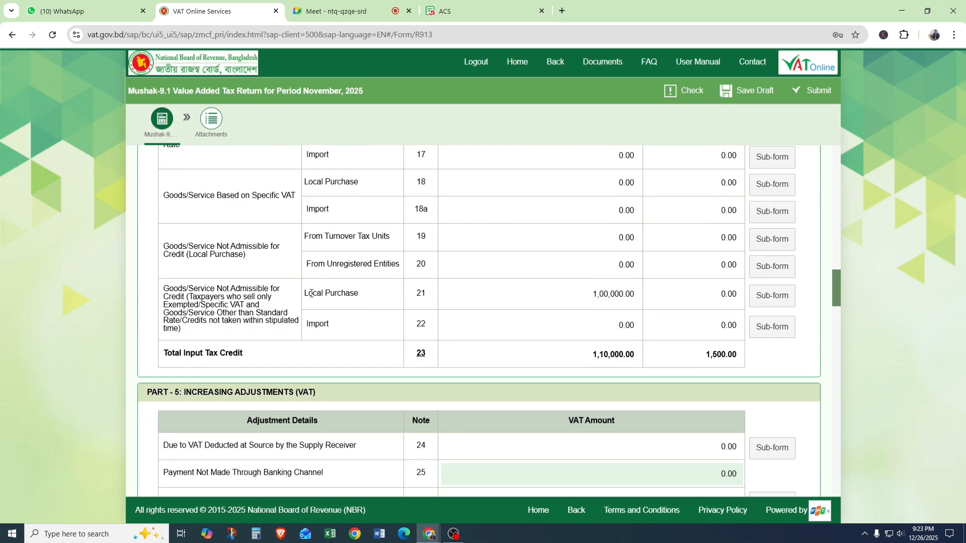
{"action": "left_click_drag", "start_coordinate": [305, 294], "coordinate": [426, 318]}
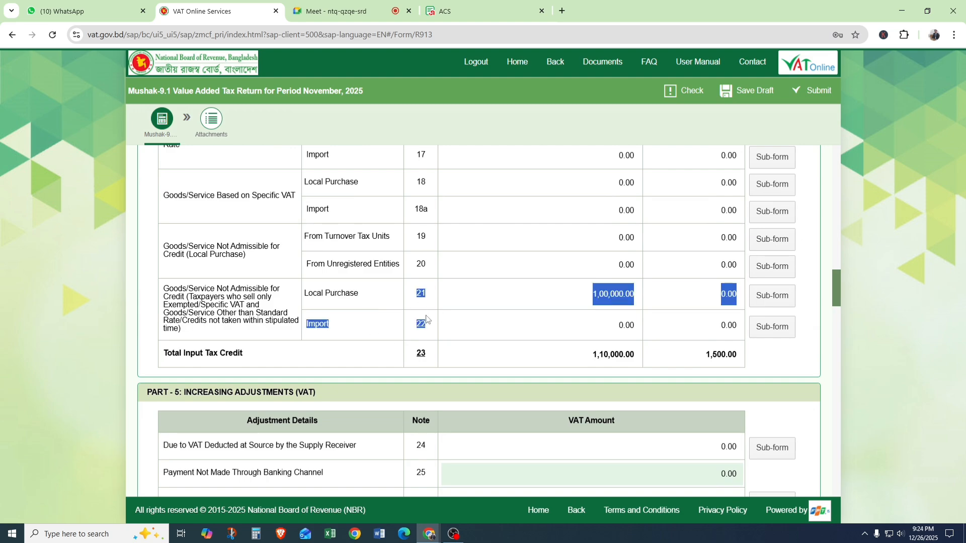
{"action": "left_click", "coordinate": [726, 294]}
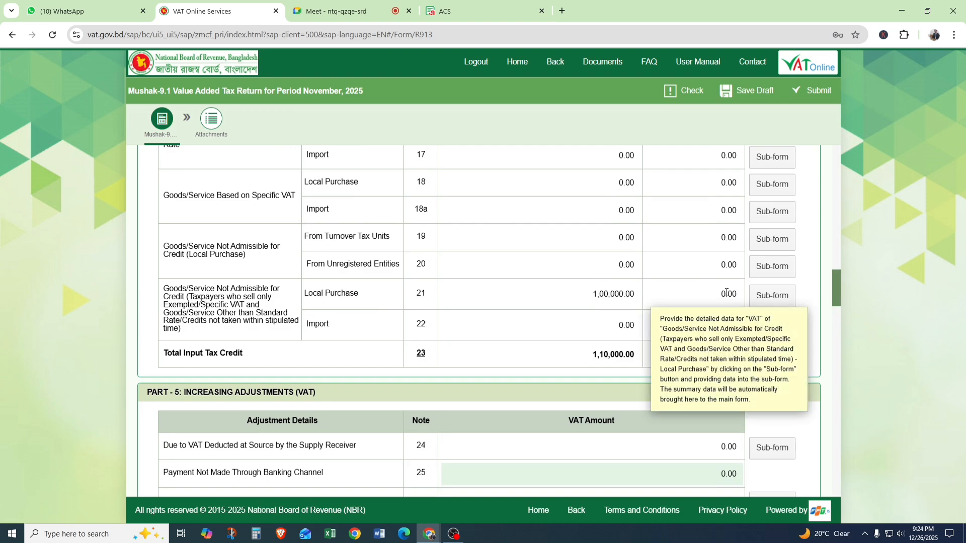
{"action": "left_click_drag", "start_coordinate": [721, 294], "coordinate": [733, 294]}
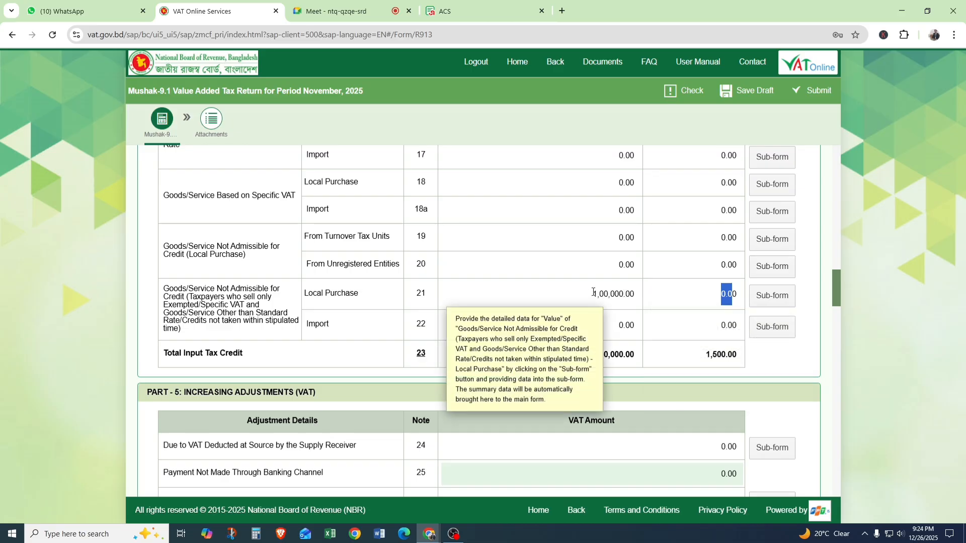
{"action": "left_click_drag", "start_coordinate": [594, 292], "coordinate": [637, 294]}
{"action": "left_click_drag", "start_coordinate": [722, 295], "coordinate": [740, 296]}
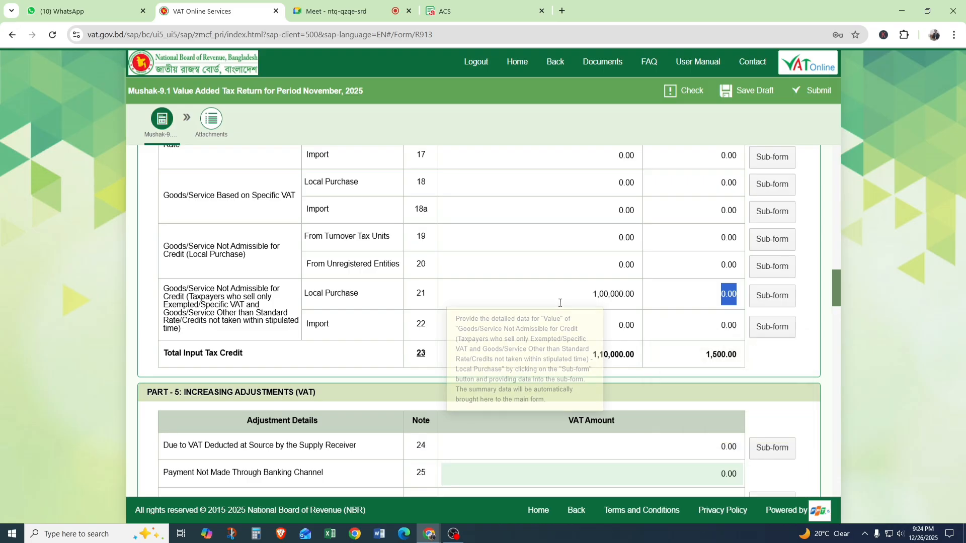
{"action": "scroll", "coordinate": [560, 303], "scroll_direction": "up", "scroll_amount": 1}
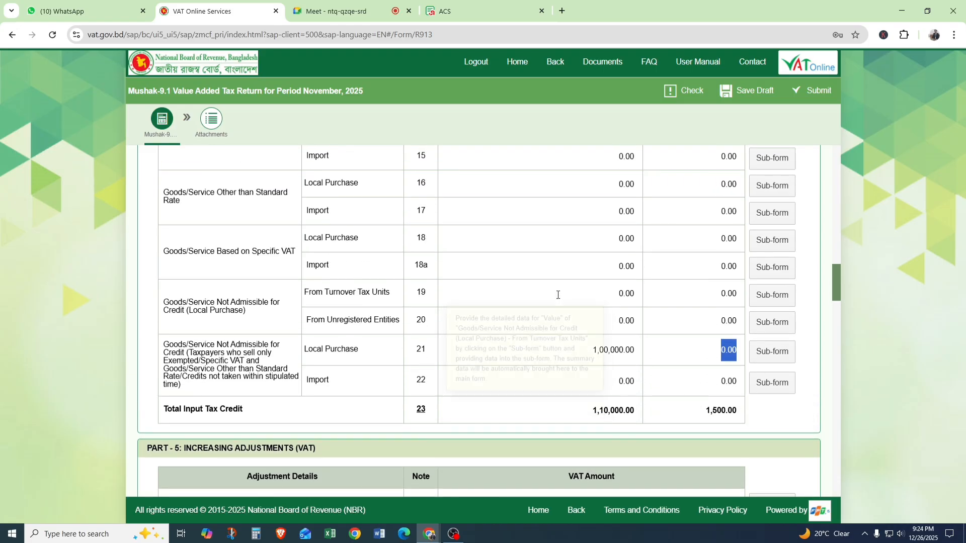
{"action": "left_click", "coordinate": [557, 292]}
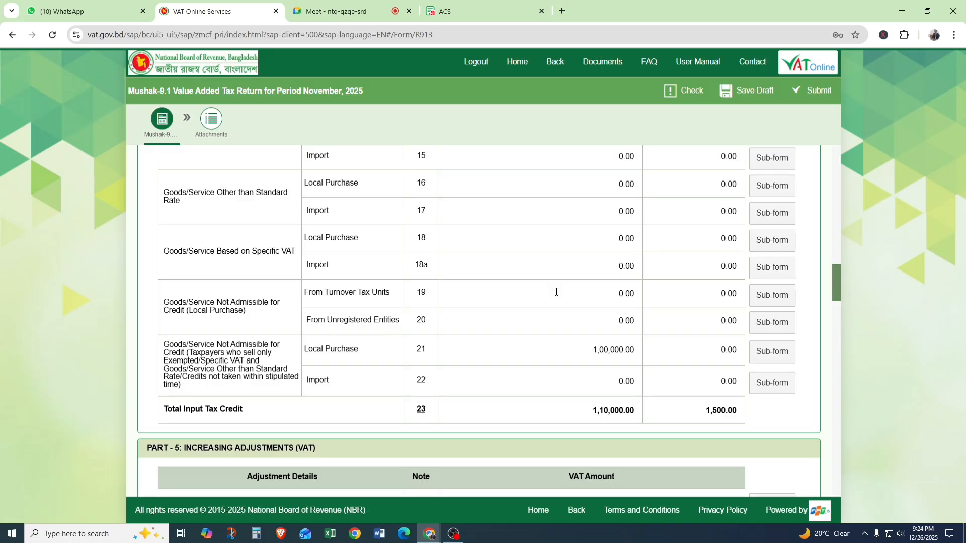
Go back to the Part 3 supply table and examine the Note 7 Goods/Service Other than Standard Rate row.
{"action": "scroll", "coordinate": [557, 292], "scroll_direction": "up", "scroll_amount": 10}
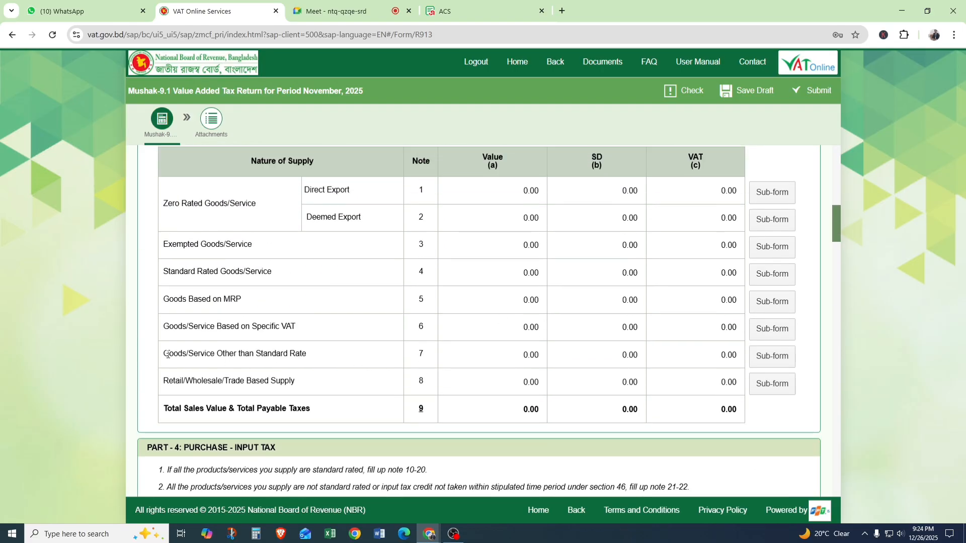
{"action": "mouse_move", "coordinate": [164, 354]}
{"action": "left_mouse_down"}
{"action": "mouse_move", "coordinate": [323, 354]}
{"action": "mouse_move", "coordinate": [173, 370]}
{"action": "mouse_move", "coordinate": [165, 352]}
{"action": "left_mouse_up"}
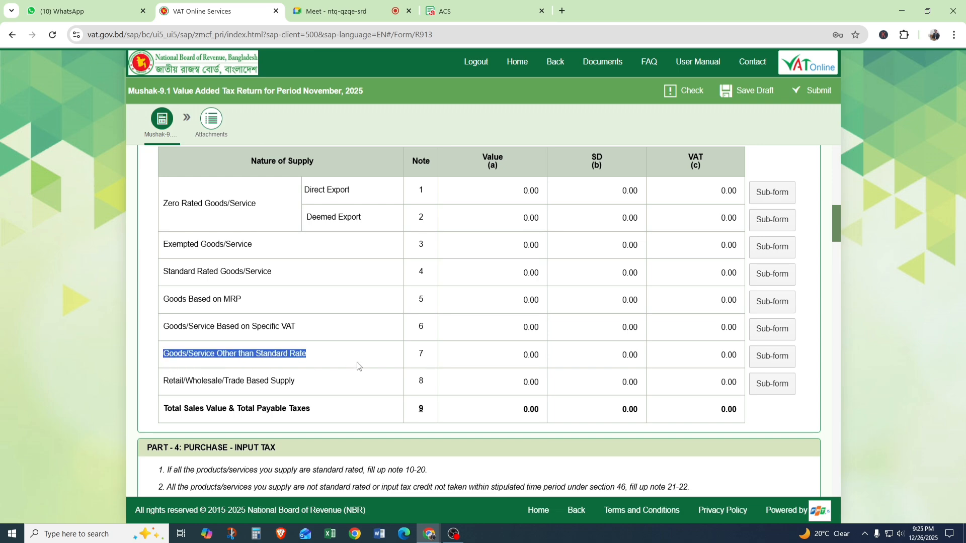
{"action": "left_click", "coordinate": [346, 353]}
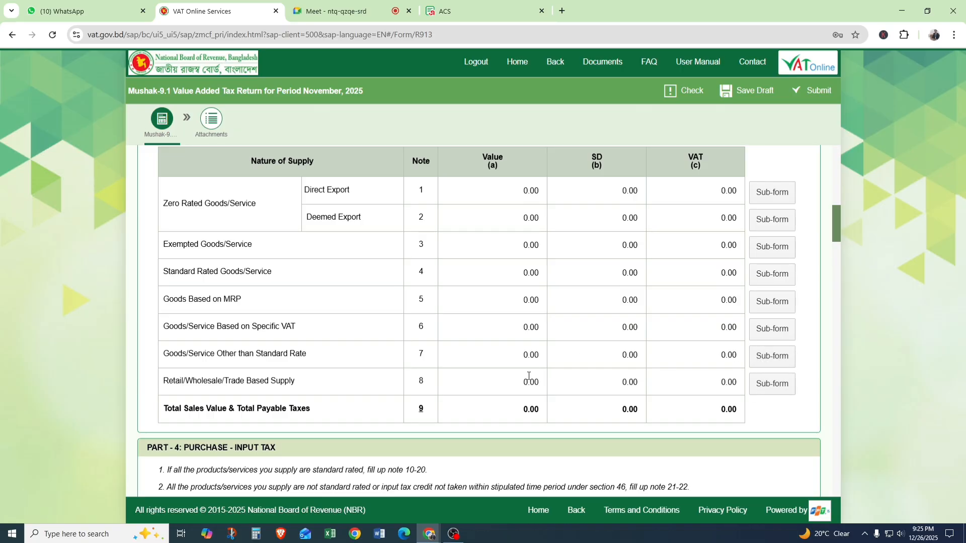
{"action": "scroll", "coordinate": [529, 377], "scroll_direction": "up", "scroll_amount": 3}
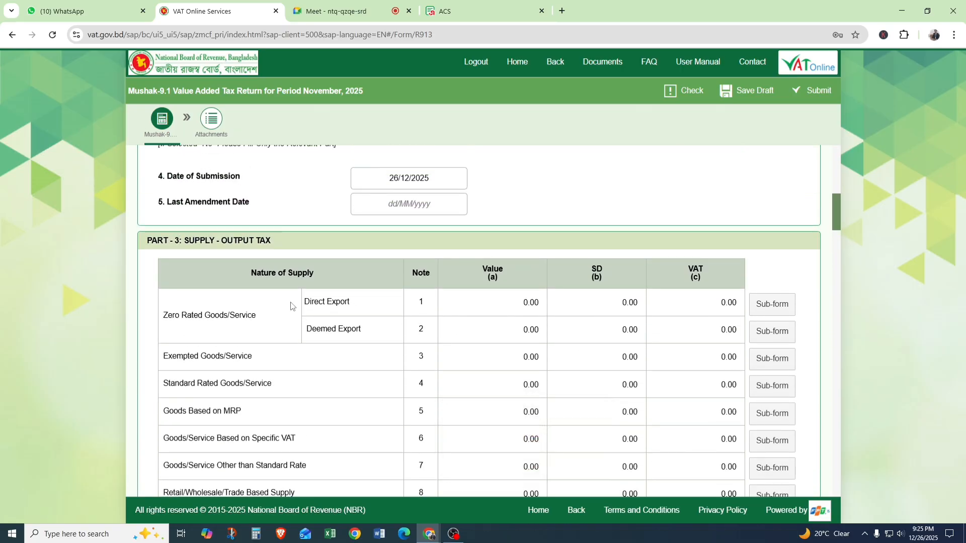
{"action": "scroll", "coordinate": [315, 224], "scroll_direction": "down", "scroll_amount": 1}
{"action": "scroll", "coordinate": [315, 225], "scroll_direction": "down", "scroll_amount": 1}
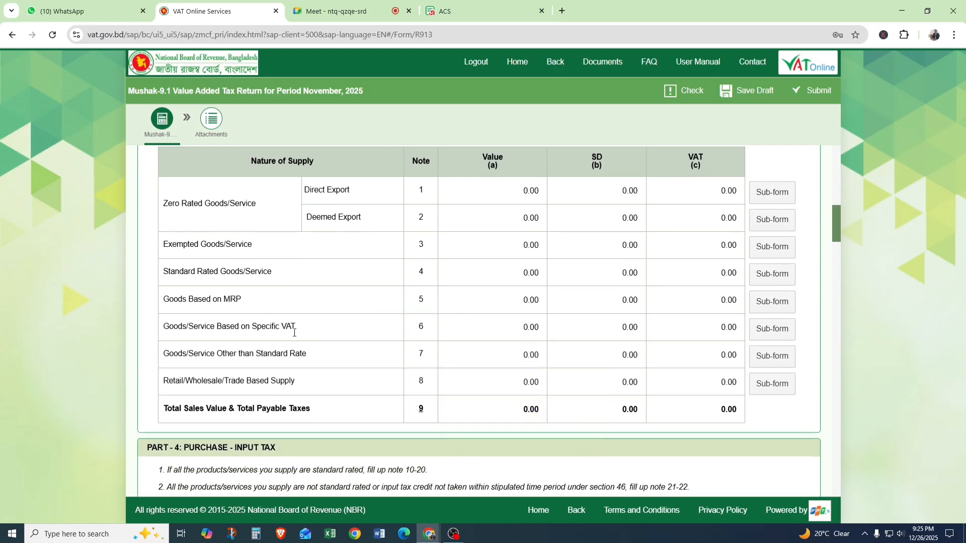
{"action": "left_click_drag", "start_coordinate": [164, 355], "coordinate": [170, 355]}
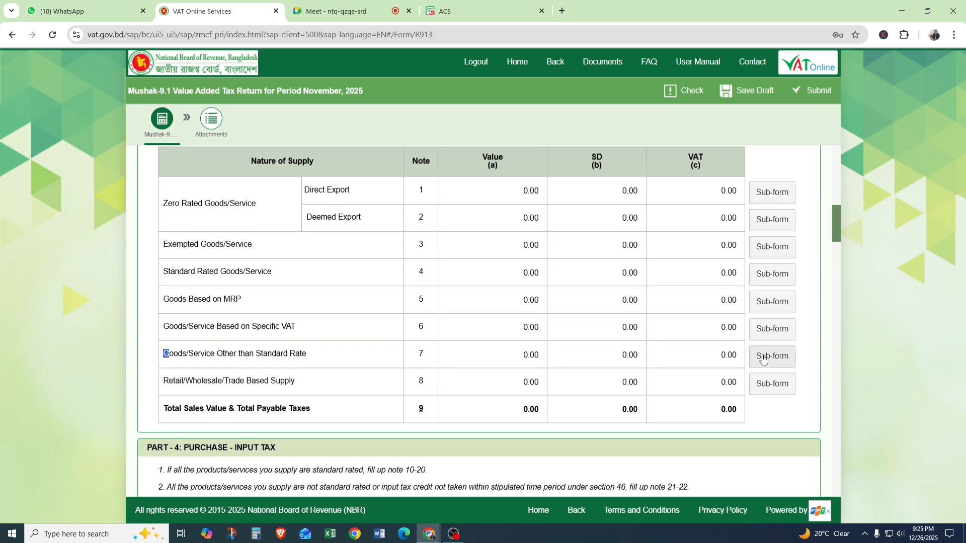
Read the Part 4 instruction on filling Notes 10-20 and examine the Note 21 Local Purchase row.
{"action": "scroll", "coordinate": [764, 359], "scroll_direction": "down", "scroll_amount": 8}
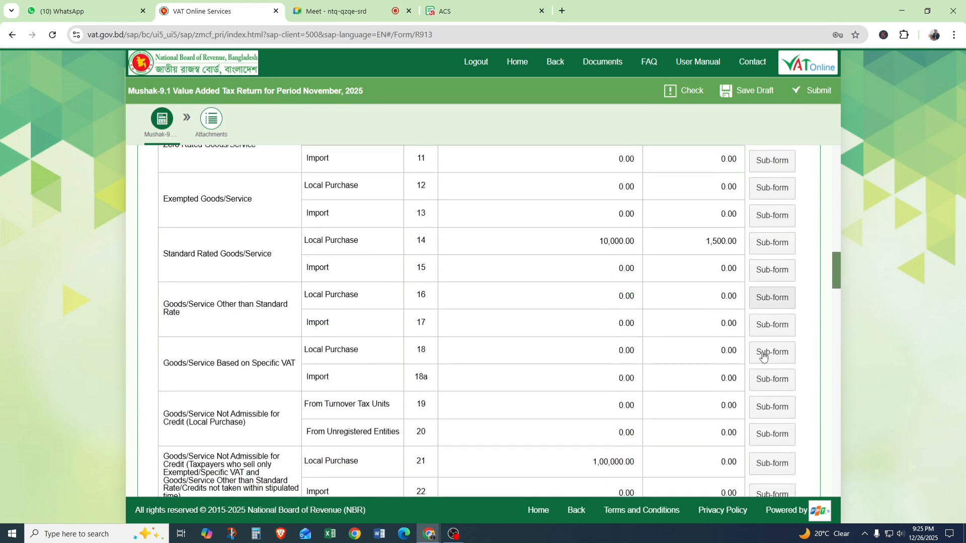
{"action": "scroll", "coordinate": [358, 236], "scroll_direction": "up", "scroll_amount": 5}
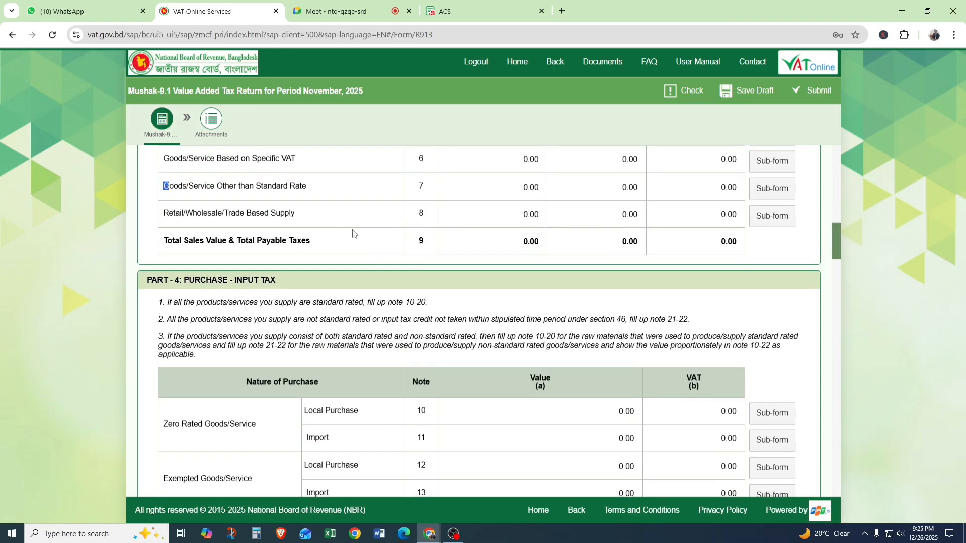
{"action": "left_click_drag", "start_coordinate": [405, 303], "coordinate": [427, 303]}
{"action": "scroll", "coordinate": [458, 315], "scroll_direction": "down", "scroll_amount": 4}
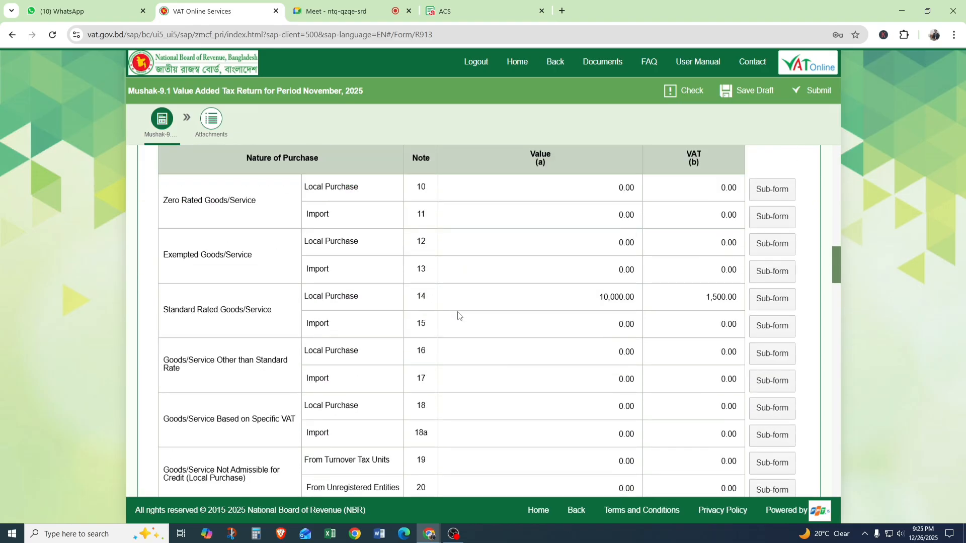
{"action": "scroll", "coordinate": [458, 315], "scroll_direction": "down", "scroll_amount": 1}
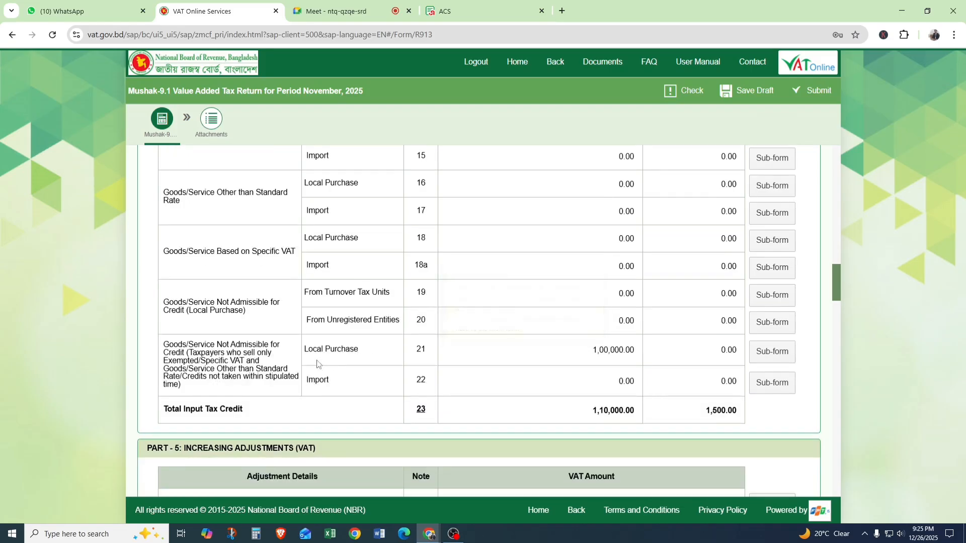
{"action": "left_click_drag", "start_coordinate": [304, 350], "coordinate": [435, 356]}
{"action": "left_click", "coordinate": [460, 340]}
{"action": "left_click_drag", "start_coordinate": [412, 349], "coordinate": [431, 352]}
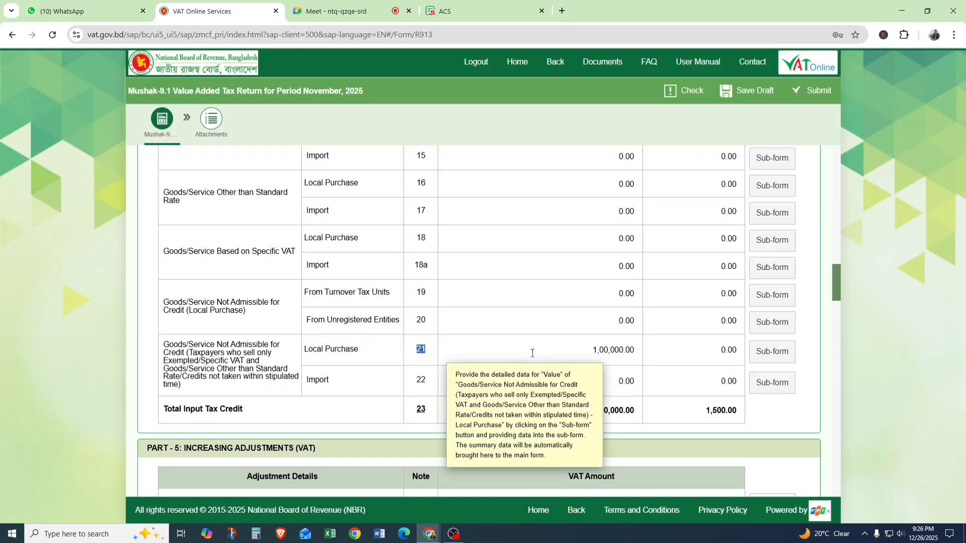
{"action": "scroll", "coordinate": [534, 355], "scroll_direction": "up", "scroll_amount": 1}
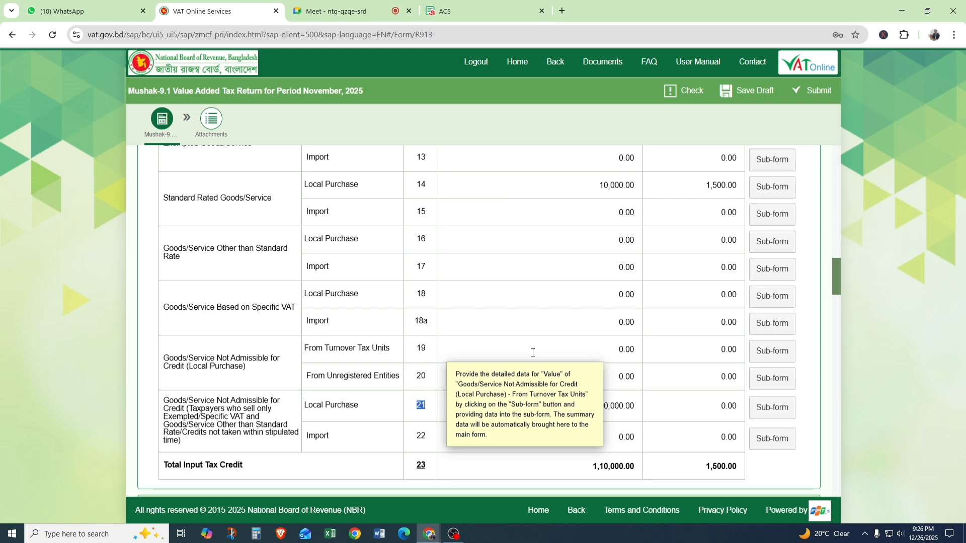
Examine the Note 24 row for VAT deducted at source in Part 5, open its sub-form, and go back to the Part 4 purchase table.
{"action": "scroll", "coordinate": [533, 353], "scroll_direction": "down", "scroll_amount": 4}
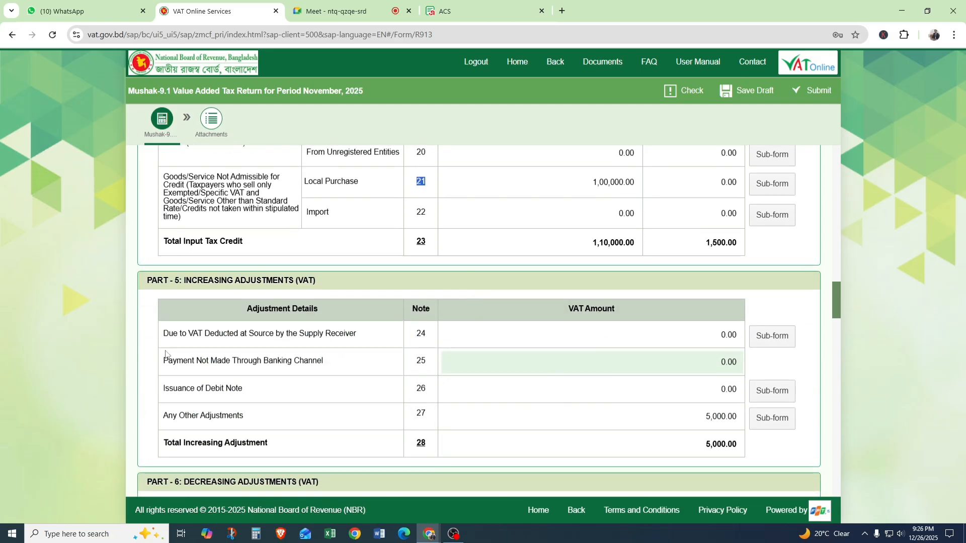
{"action": "left_click_drag", "start_coordinate": [162, 333], "coordinate": [495, 337]}
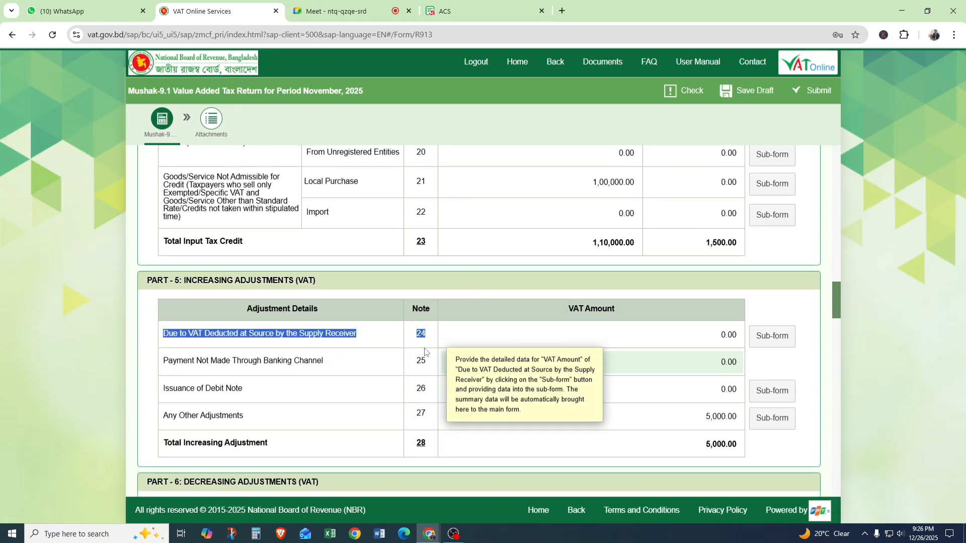
{"action": "left_click", "coordinate": [783, 337]}
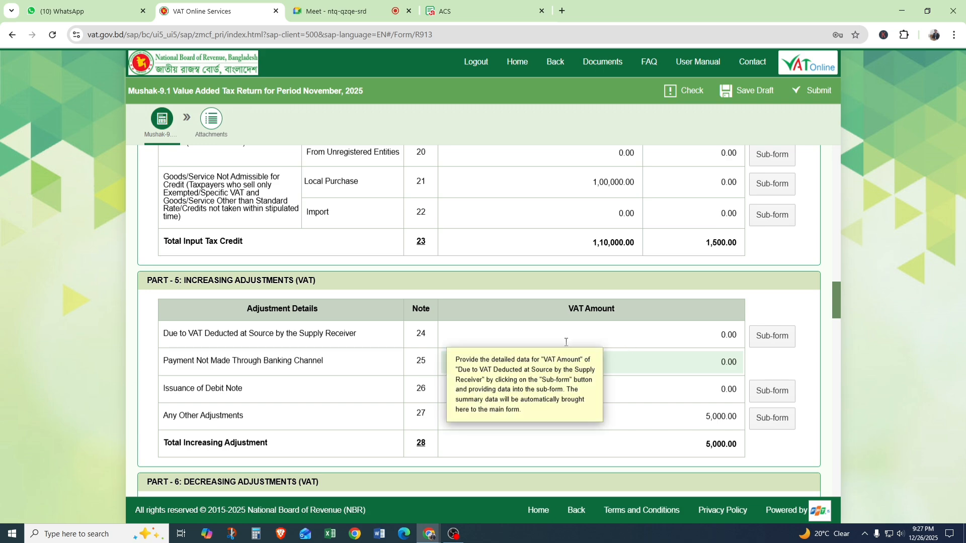
{"action": "scroll", "coordinate": [566, 342], "scroll_direction": "up", "scroll_amount": 1}
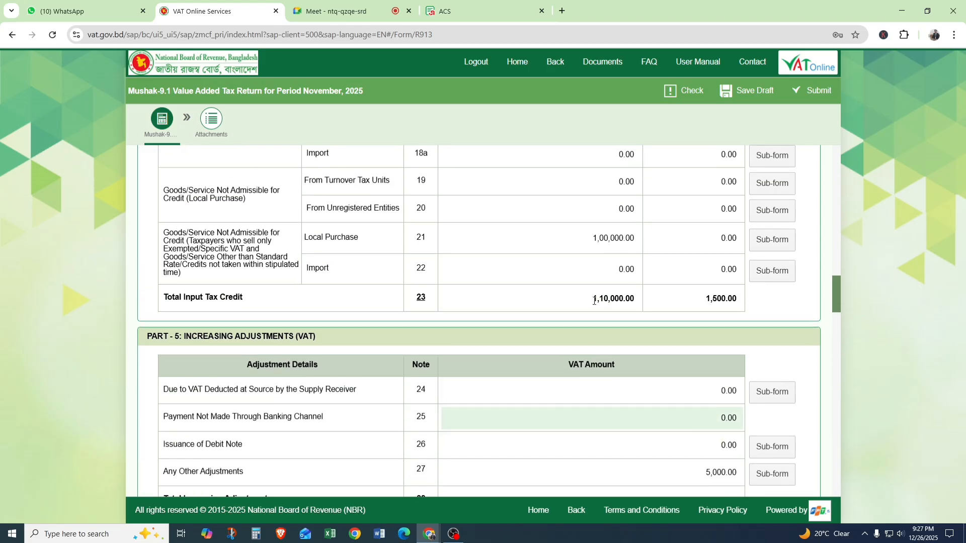
{"action": "scroll", "coordinate": [553, 250], "scroll_direction": "up", "scroll_amount": 3}
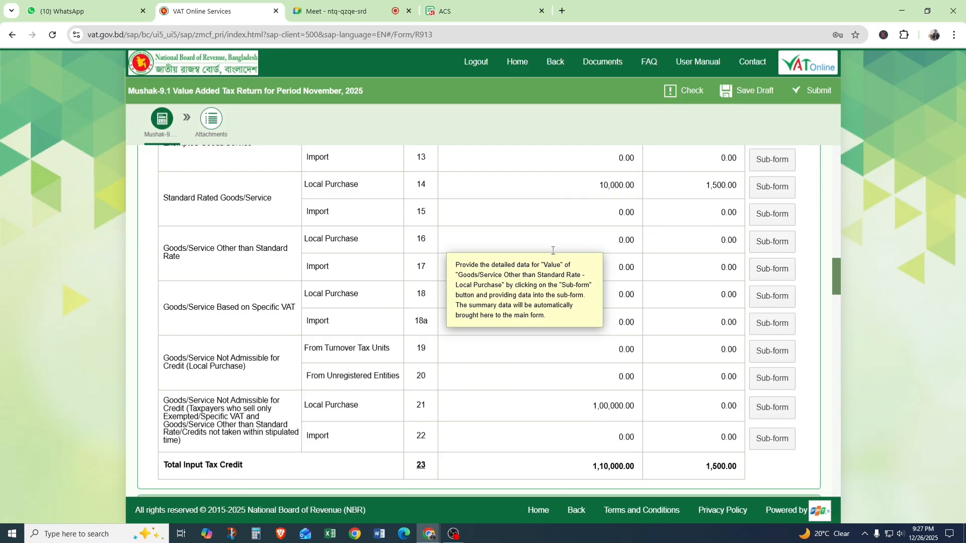
Open the Note 4 Standard Rated Goods/Service sub-form in Part 3 and add a row with the commercial description "abc".
{"action": "scroll", "coordinate": [553, 250], "scroll_direction": "up", "scroll_amount": 2}
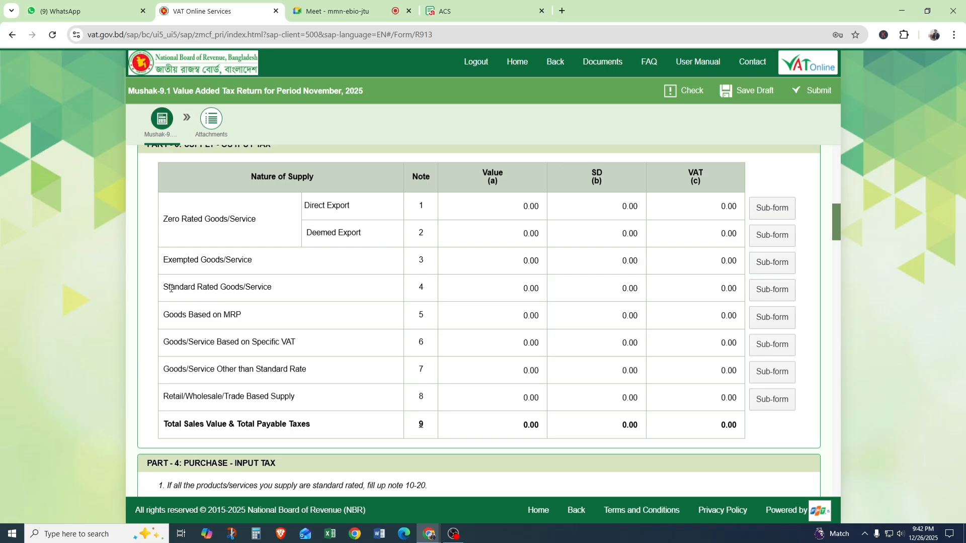
{"action": "left_click_drag", "start_coordinate": [171, 289], "coordinate": [237, 289]}
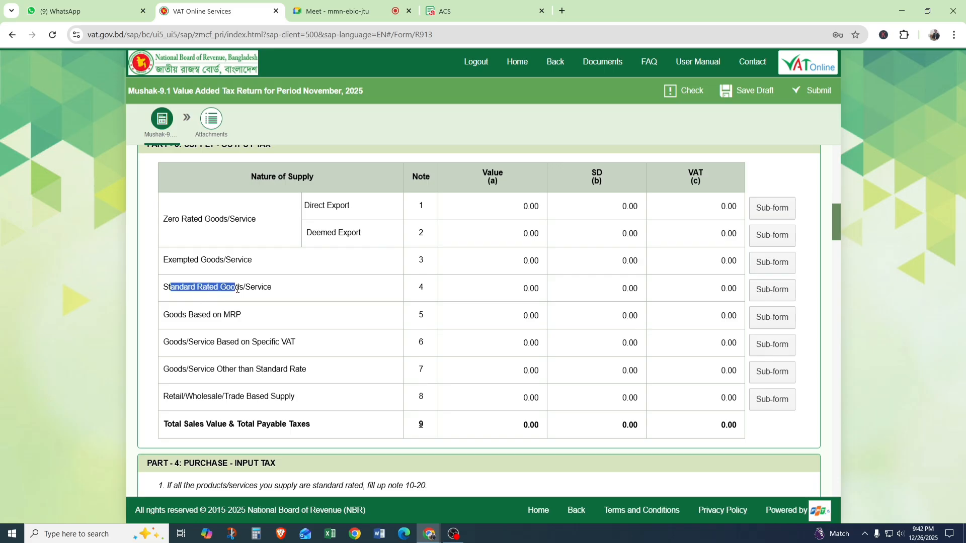
{"action": "left_click", "coordinate": [774, 291]}
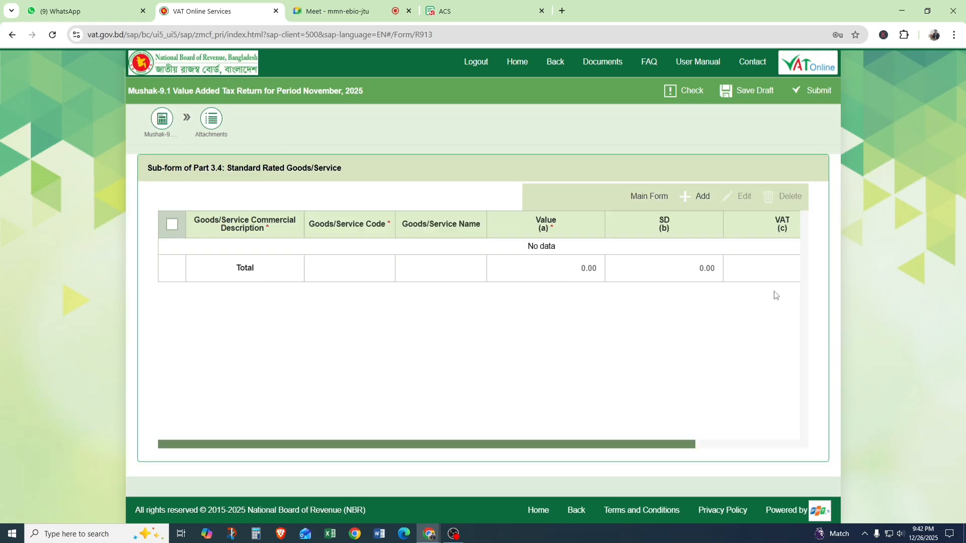
{"action": "left_click", "coordinate": [688, 202]}
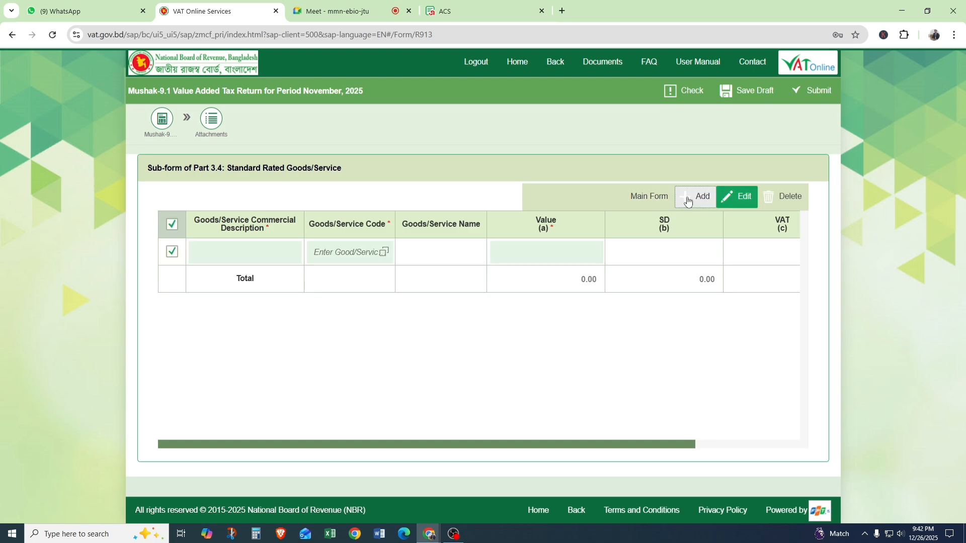
{"action": "left_click", "coordinate": [224, 252]}
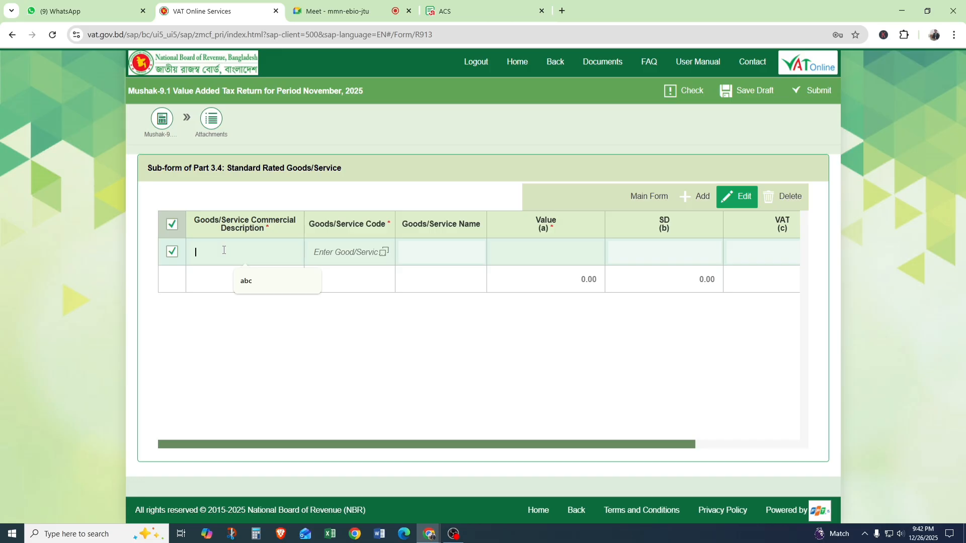
{"action": "type", "text": "HS"}
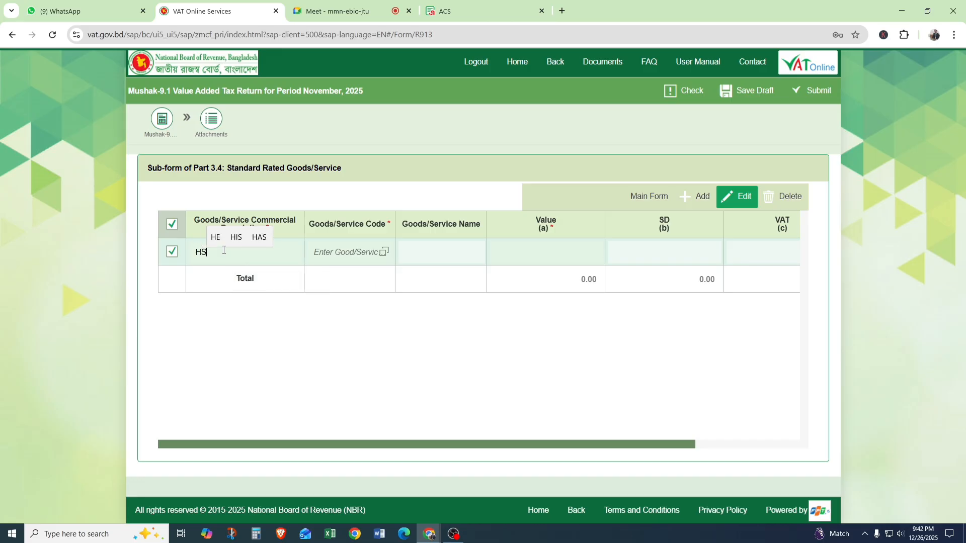
{"action": "key", "text": "BackSpace"}
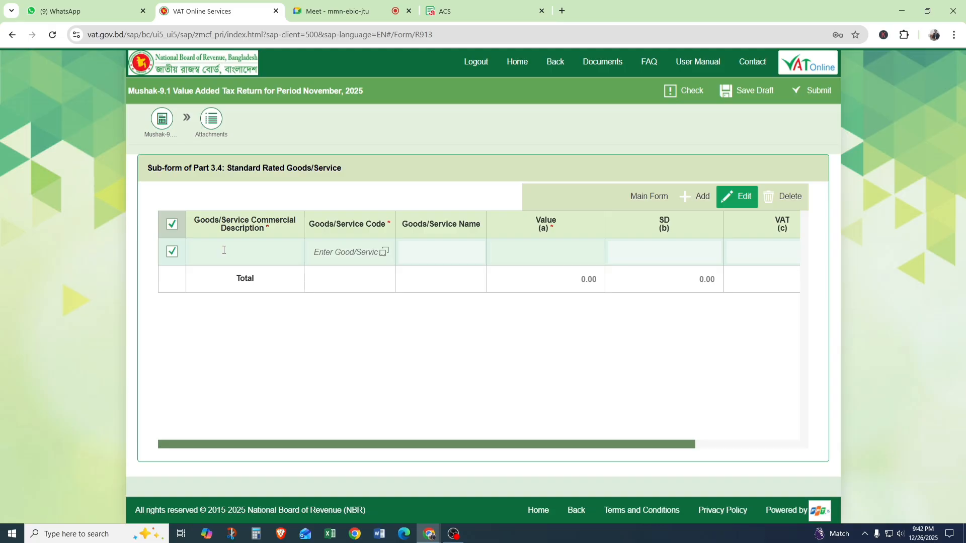
{"action": "type", "text": "abc"}
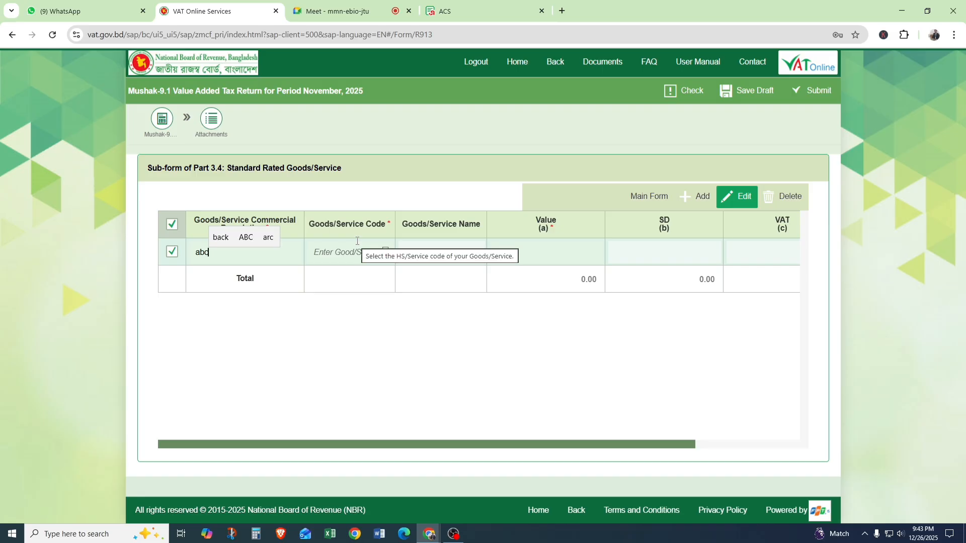
Assign goods code 3403.99.30 (Synthetic lubricating Oil) and a value of 10,00,000 to the Note 4 row, and return to the main form.
{"action": "left_click", "coordinate": [383, 253]}
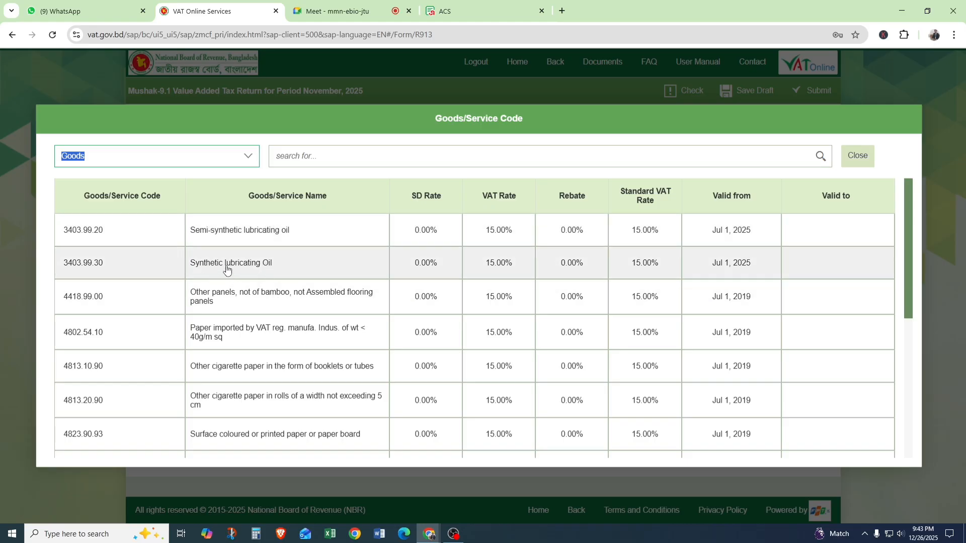
{"action": "left_click", "coordinate": [228, 269]}
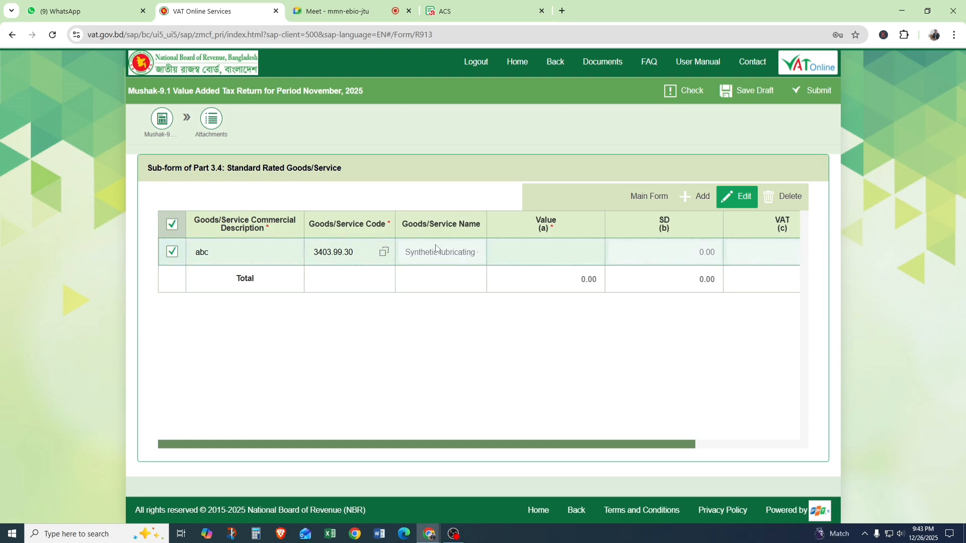
{"action": "left_click", "coordinate": [549, 253]}
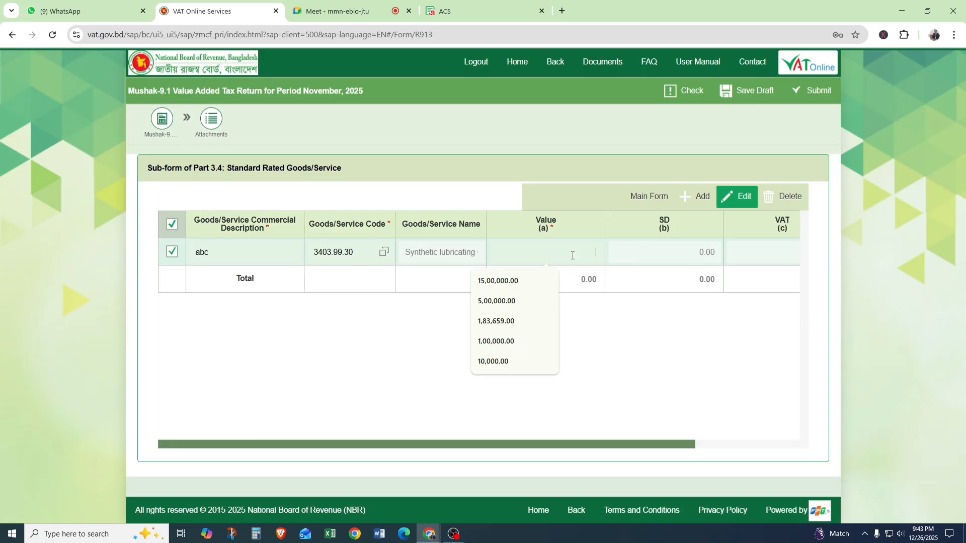
{"action": "type", "text": "1000000"}
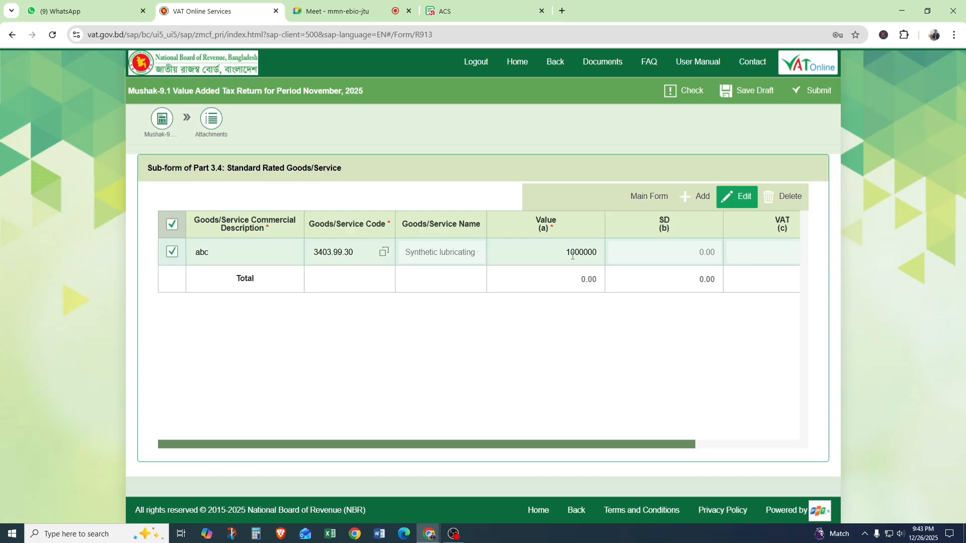
{"action": "left_click", "coordinate": [675, 366]}
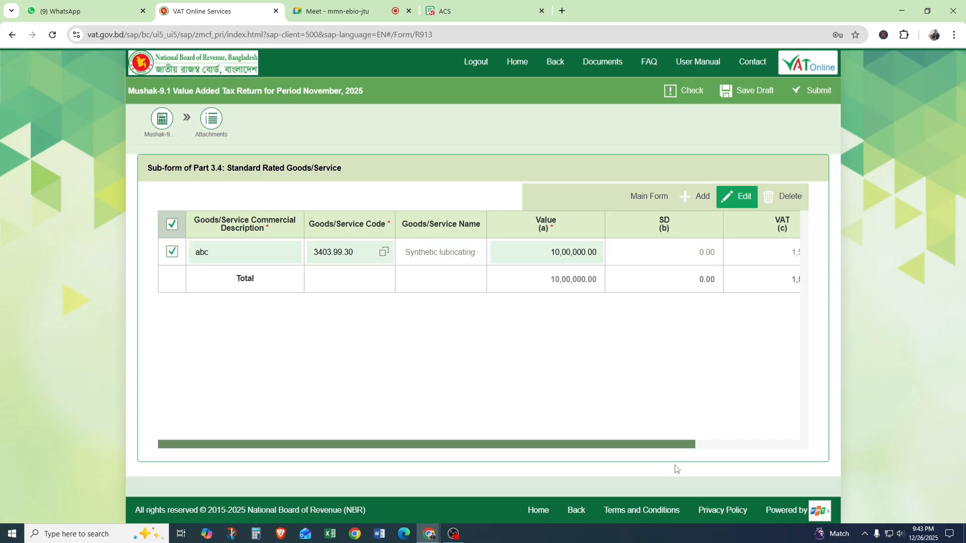
{"action": "left_click_drag", "start_coordinate": [680, 445], "coordinate": [760, 438]}
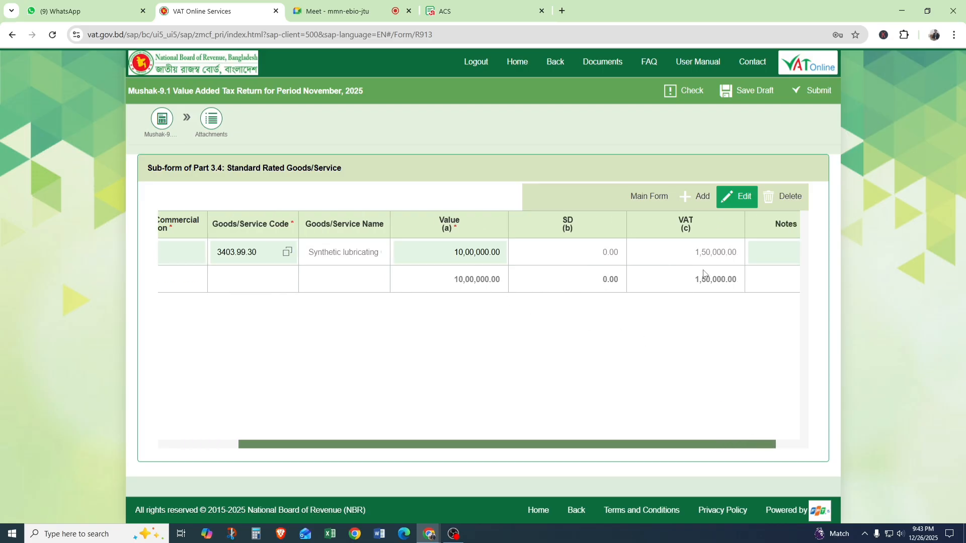
{"action": "left_click_drag", "start_coordinate": [722, 449], "coordinate": [796, 445]}
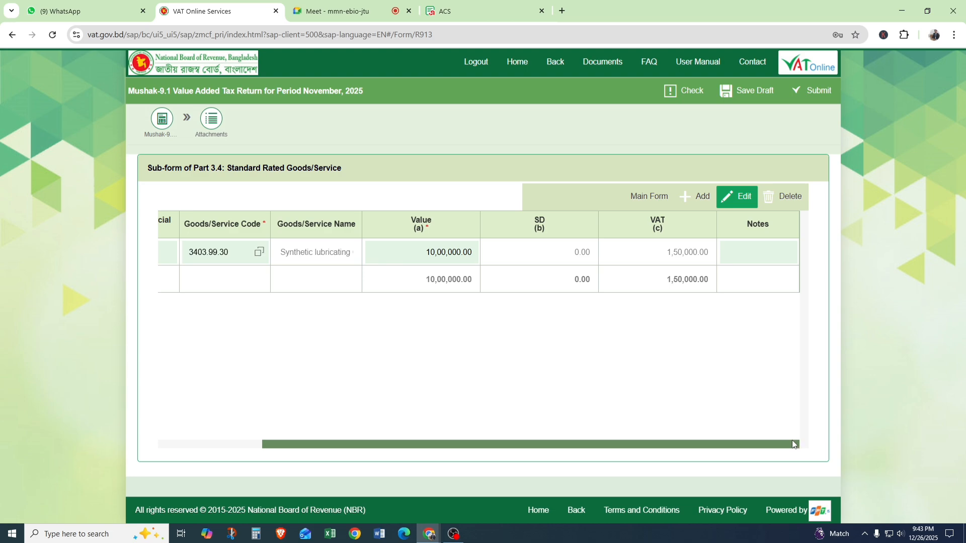
{"action": "left_click", "coordinate": [648, 197]}
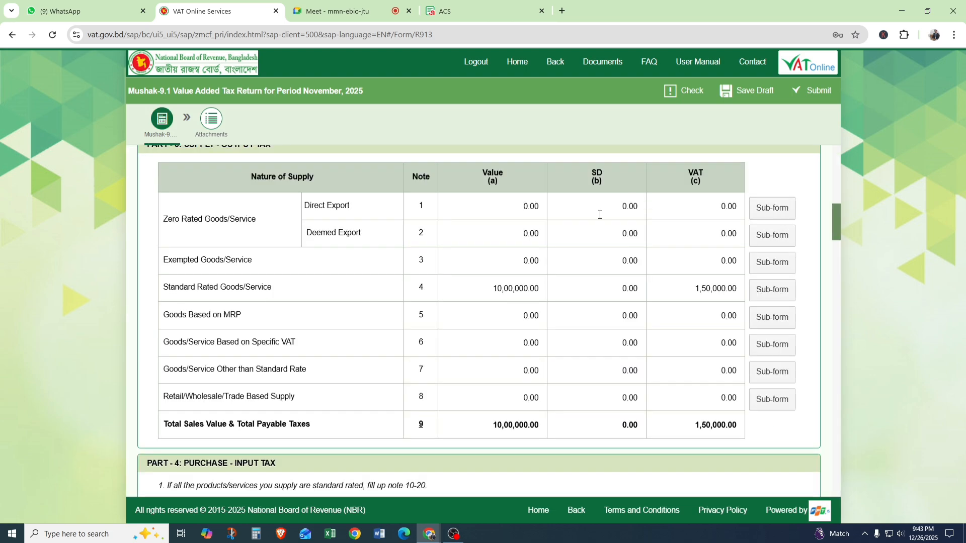
Examine the Note 4 value and VAT in Part 3, and check the participant list in Google Meet before returning to the VAT return.
{"action": "mouse_move", "coordinate": [481, 299]}
{"action": "mouse_move", "coordinate": [699, 296]}
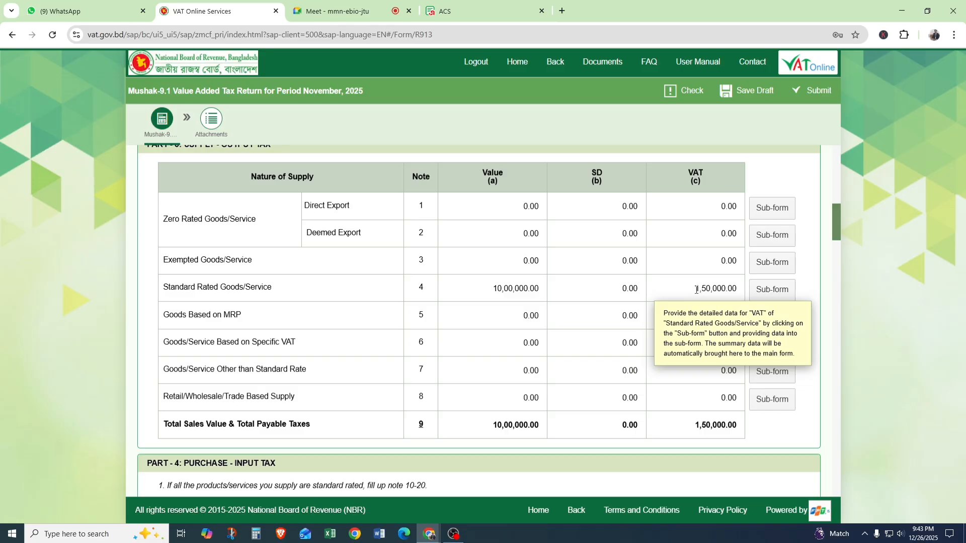
{"action": "left_click", "coordinate": [338, 11]}
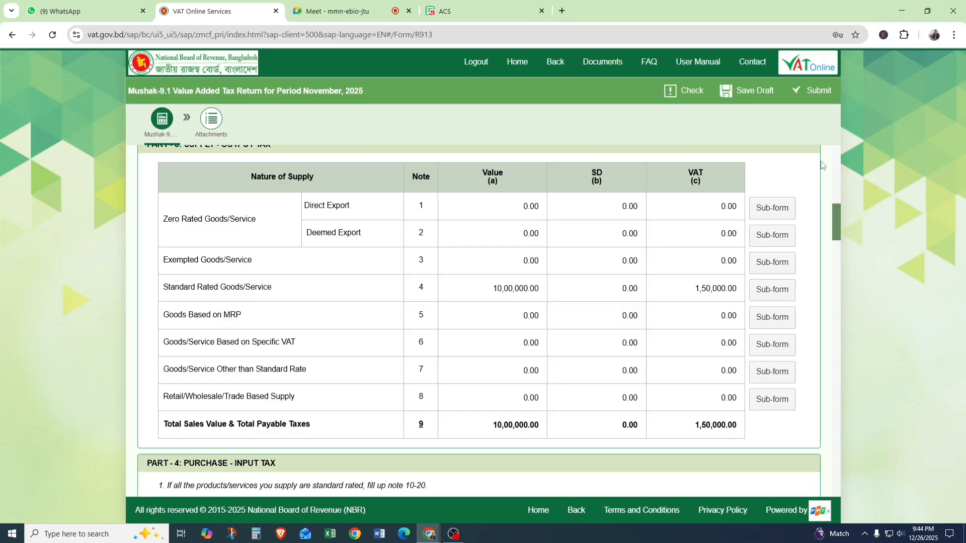
{"action": "left_click", "coordinate": [259, 5]}
Examine the net payable VAT rows, Notes 34 and 35, in the Part 7 net tax calculation.
{"action": "scroll", "coordinate": [810, 283], "scroll_direction": "down", "scroll_amount": 8}
{"action": "scroll", "coordinate": [810, 283], "scroll_direction": "down", "scroll_amount": 15}
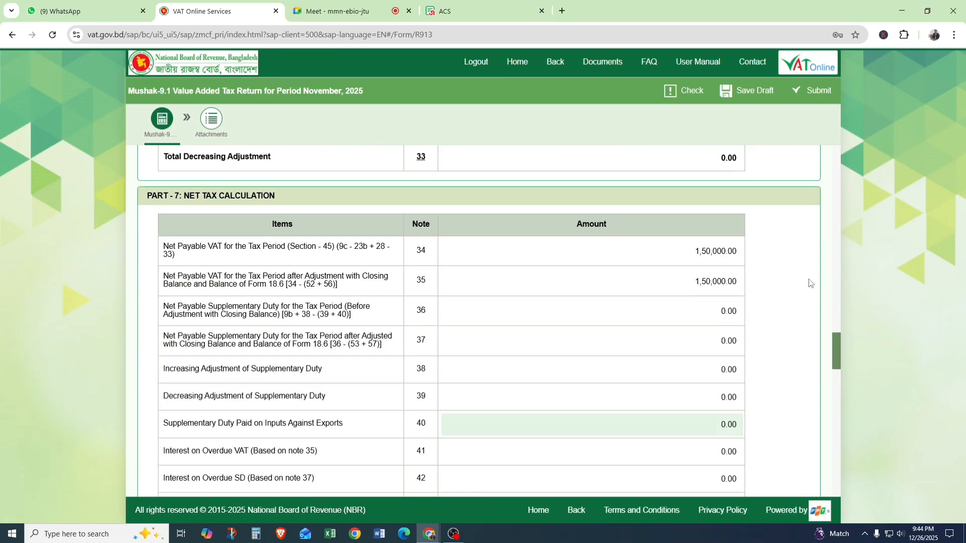
{"action": "double_click", "coordinate": [421, 250]}
{"action": "left_click_drag", "start_coordinate": [416, 281], "coordinate": [449, 277]}
{"action": "left_click_drag", "start_coordinate": [698, 250], "coordinate": [740, 252]}
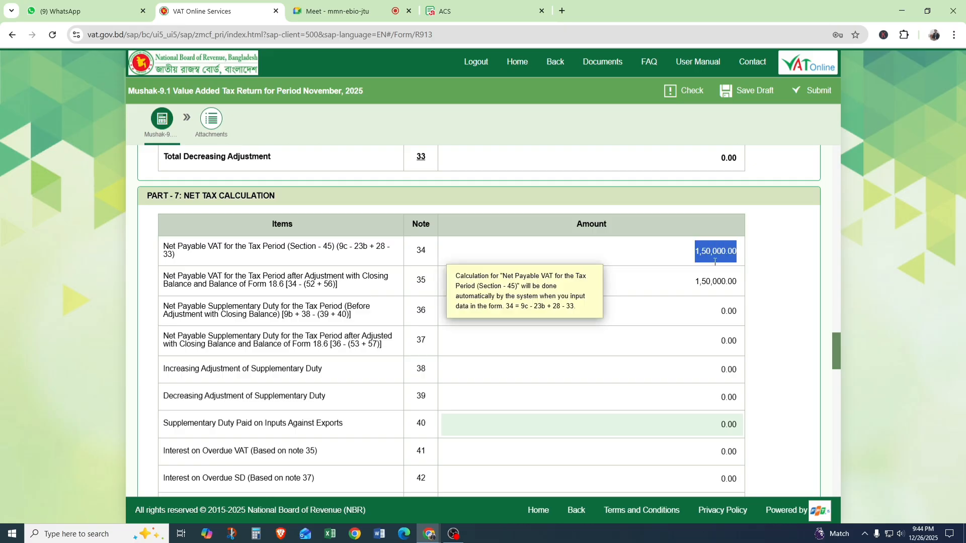
Review the treasury deposit and closing balance parts, and examine the Note 58 row for the current period's VAT deposit.
{"action": "scroll", "coordinate": [714, 262], "scroll_direction": "down", "scroll_amount": 8}
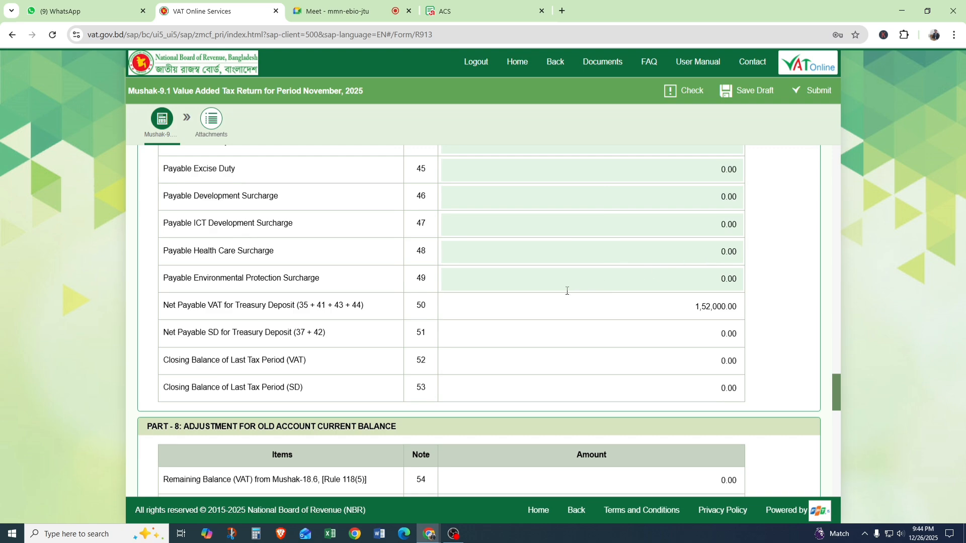
{"action": "scroll", "coordinate": [567, 291], "scroll_direction": "down", "scroll_amount": 10}
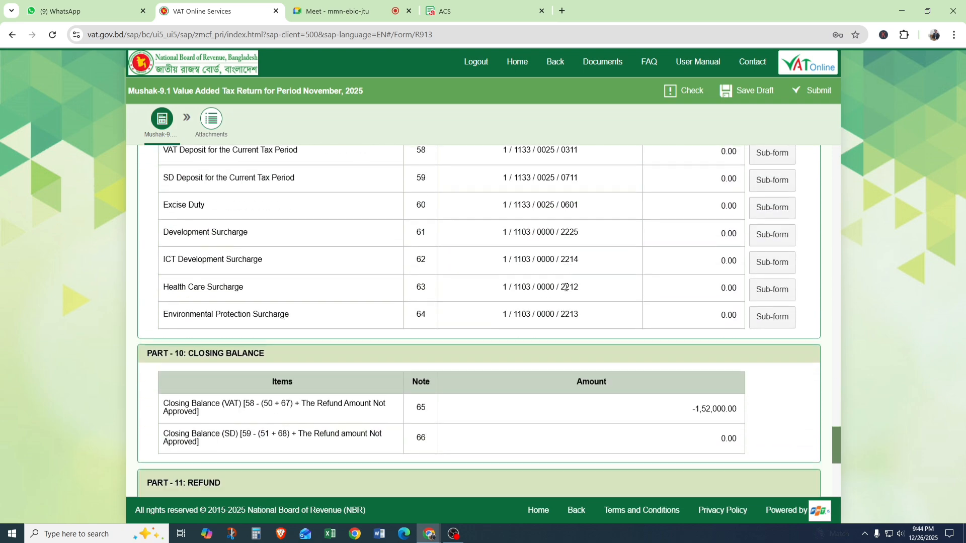
{"action": "scroll", "coordinate": [565, 284], "scroll_direction": "down", "scroll_amount": 5}
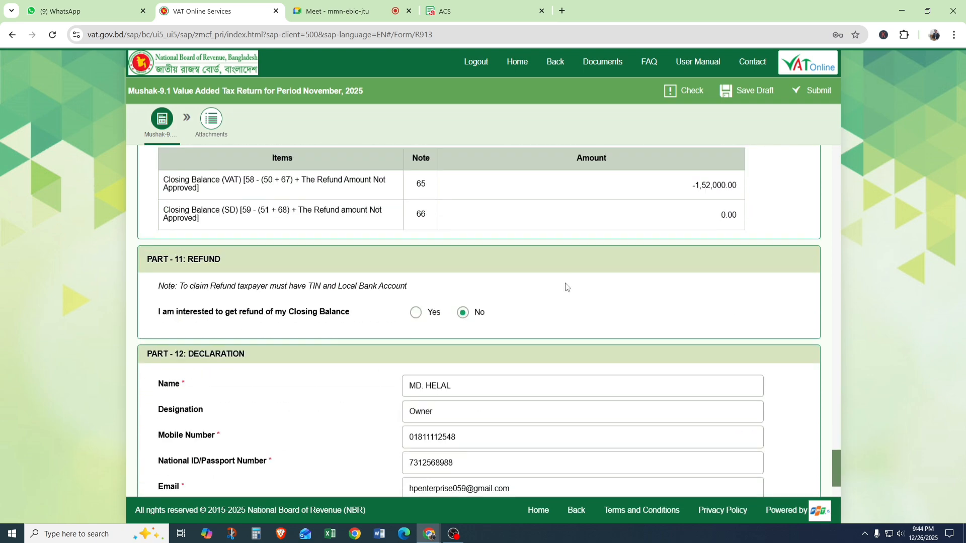
{"action": "scroll", "coordinate": [566, 285], "scroll_direction": "up", "scroll_amount": 8}
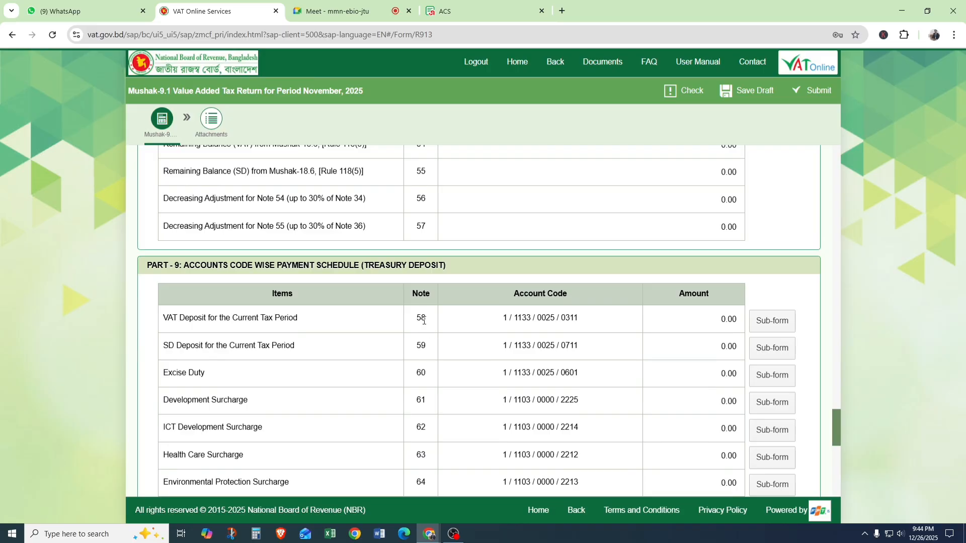
{"action": "left_click_drag", "start_coordinate": [414, 317], "coordinate": [522, 318]}
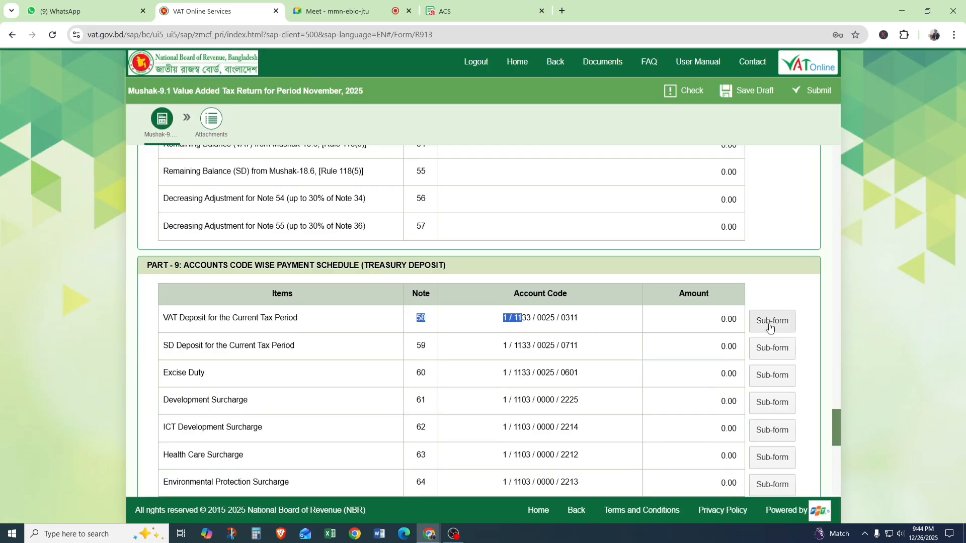
Open the Note 14 sub-form for standard rated local purchases in Part 4 and add a row with the commercial description "abc".
{"action": "scroll", "coordinate": [636, 326], "scroll_direction": "up", "scroll_amount": 7}
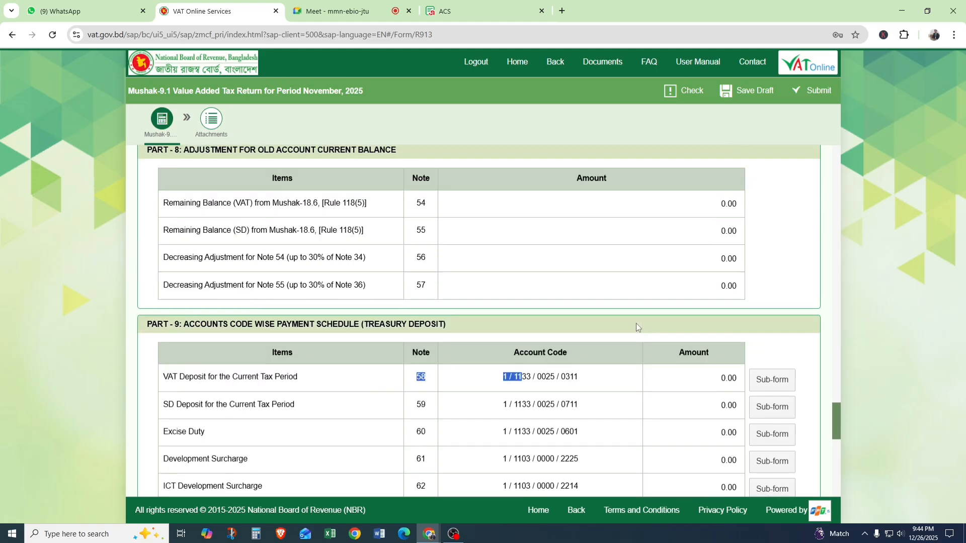
{"action": "scroll", "coordinate": [636, 327], "scroll_direction": "up", "scroll_amount": 15}
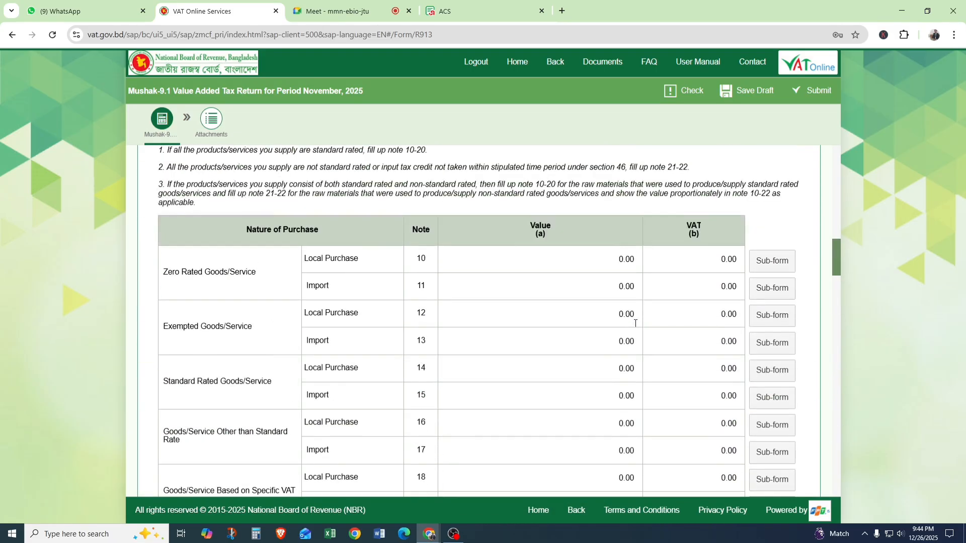
{"action": "scroll", "coordinate": [635, 326], "scroll_direction": "up", "scroll_amount": 5}
{"action": "scroll", "coordinate": [629, 325], "scroll_direction": "down", "scroll_amount": 9}
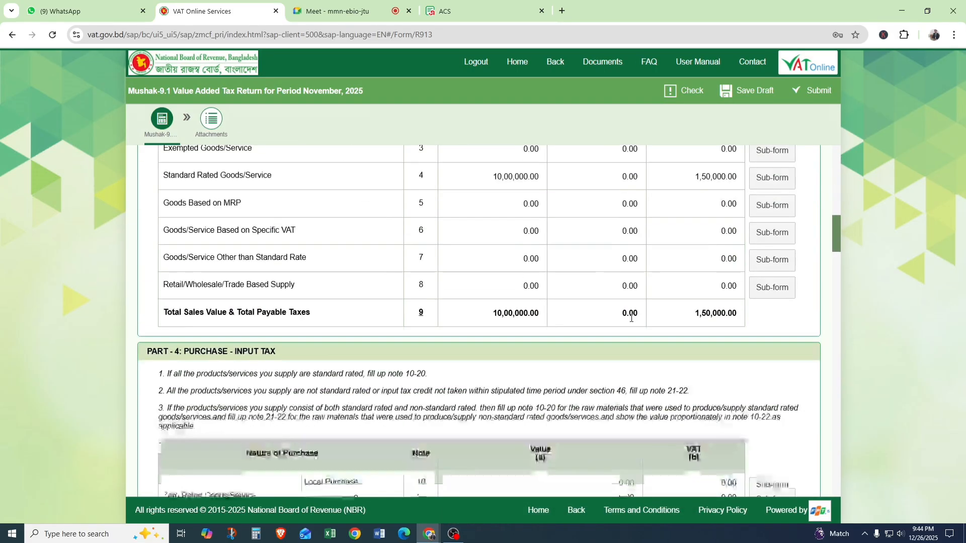
{"action": "scroll", "coordinate": [567, 228], "scroll_direction": "down", "scroll_amount": 4}
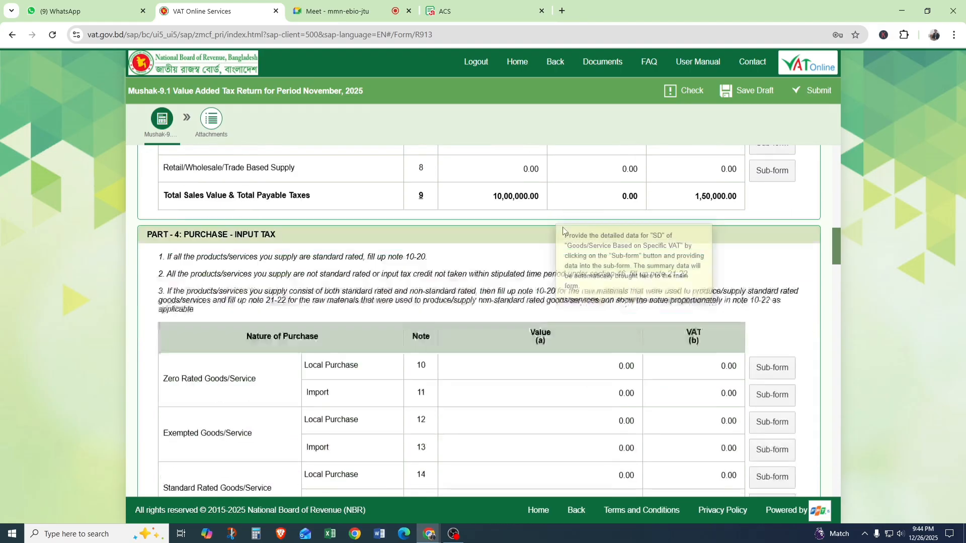
{"action": "scroll", "coordinate": [218, 350], "scroll_direction": "down", "scroll_amount": 2}
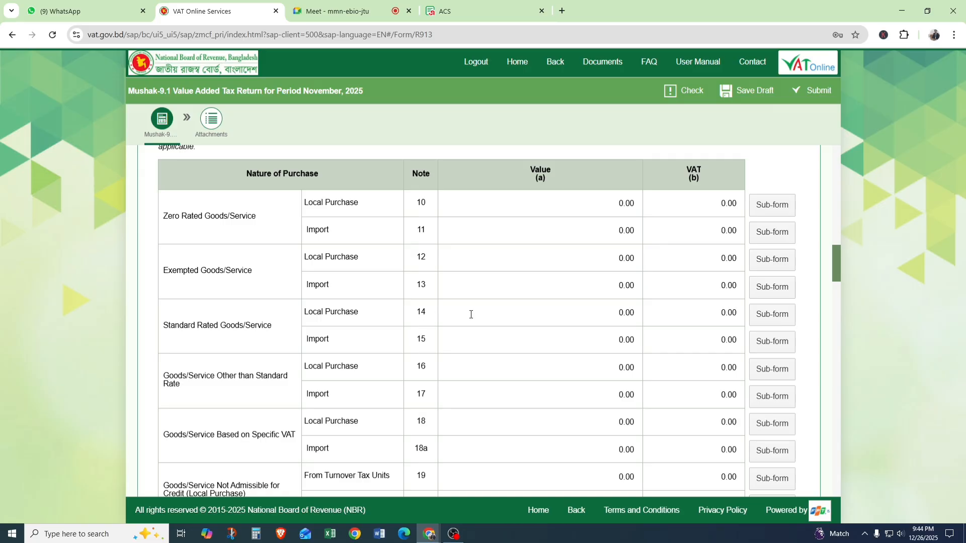
{"action": "left_click", "coordinate": [768, 320]}
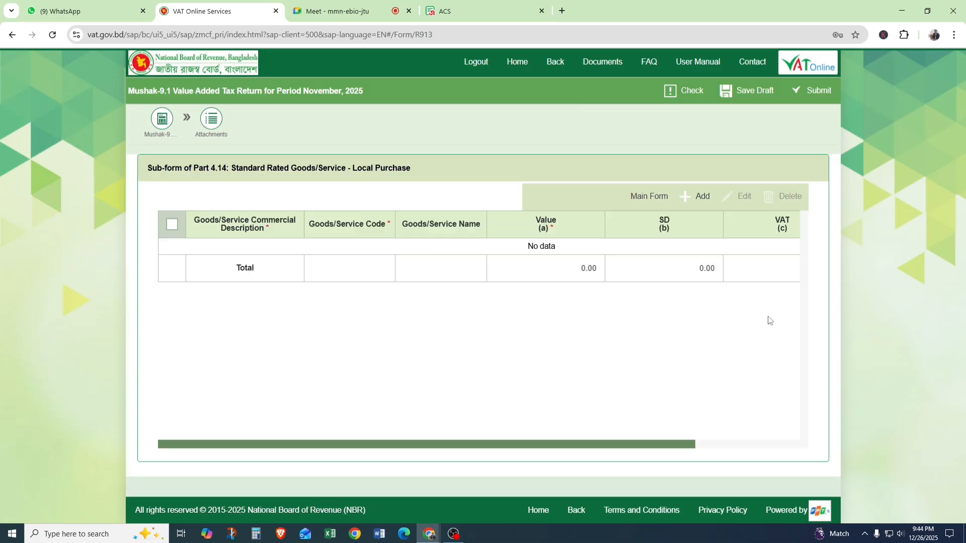
{"action": "left_click", "coordinate": [690, 202]}
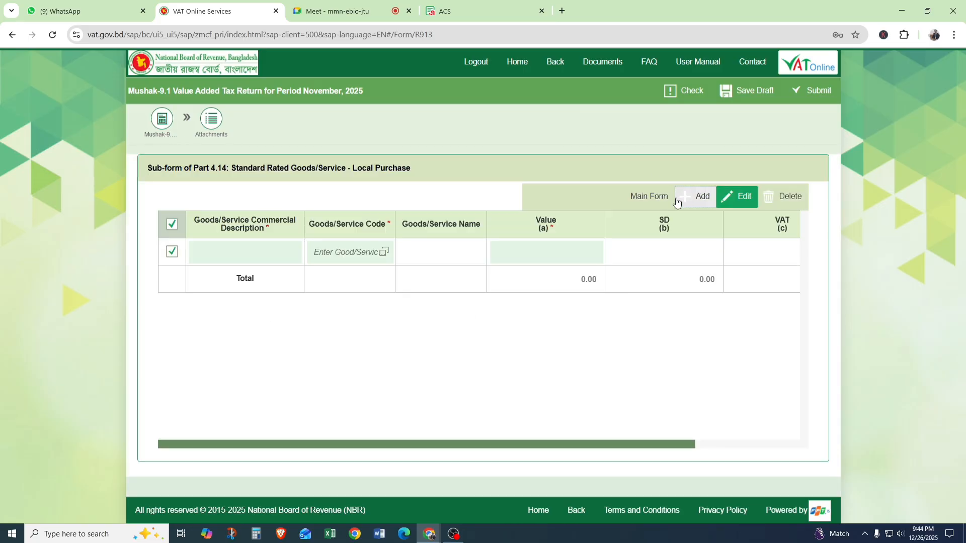
{"action": "left_click", "coordinate": [229, 249]}
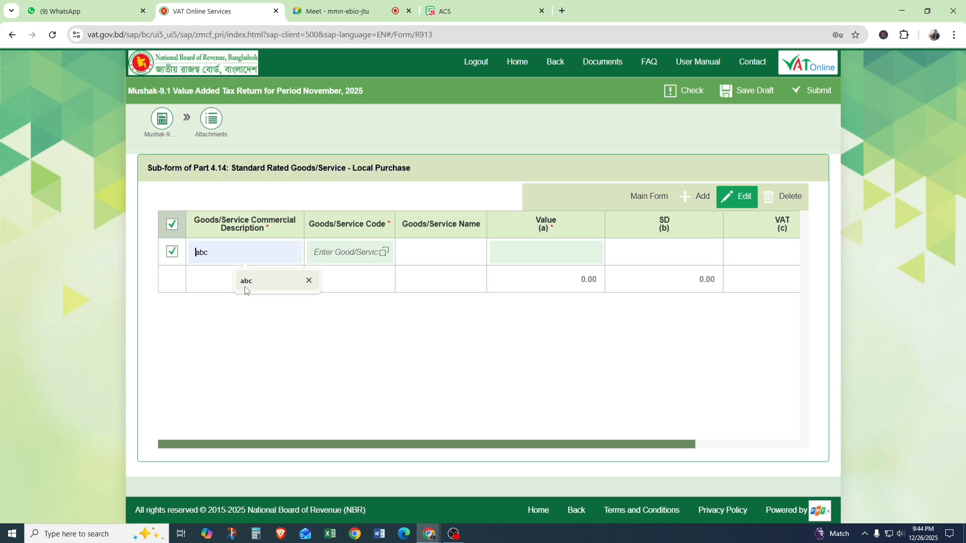
{"action": "left_click", "coordinate": [245, 282]}
Assign goods code 3403.99.30 (Synthetic lubricating Oil) to the local purchase row and set its value to 90,00,000.
{"action": "left_click", "coordinate": [384, 251]}
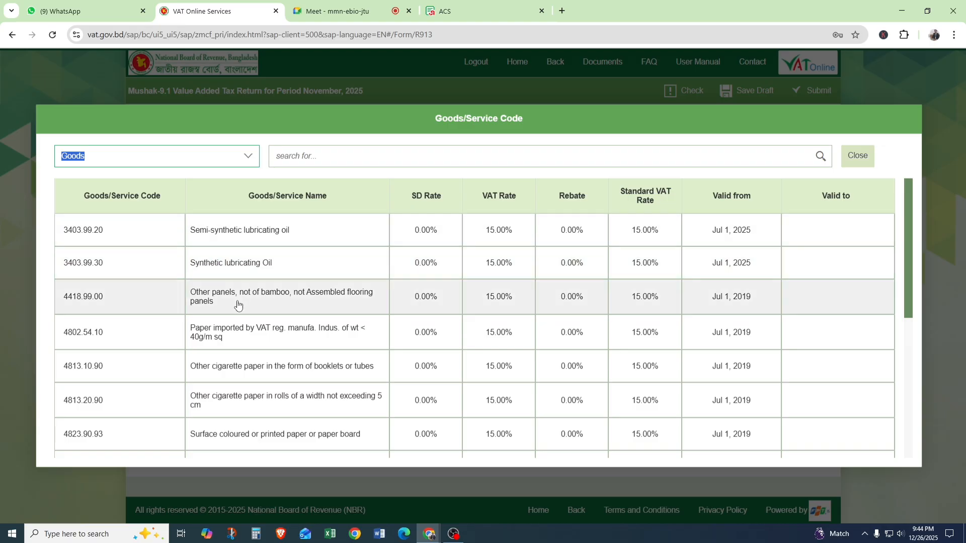
{"action": "left_click", "coordinate": [236, 272]}
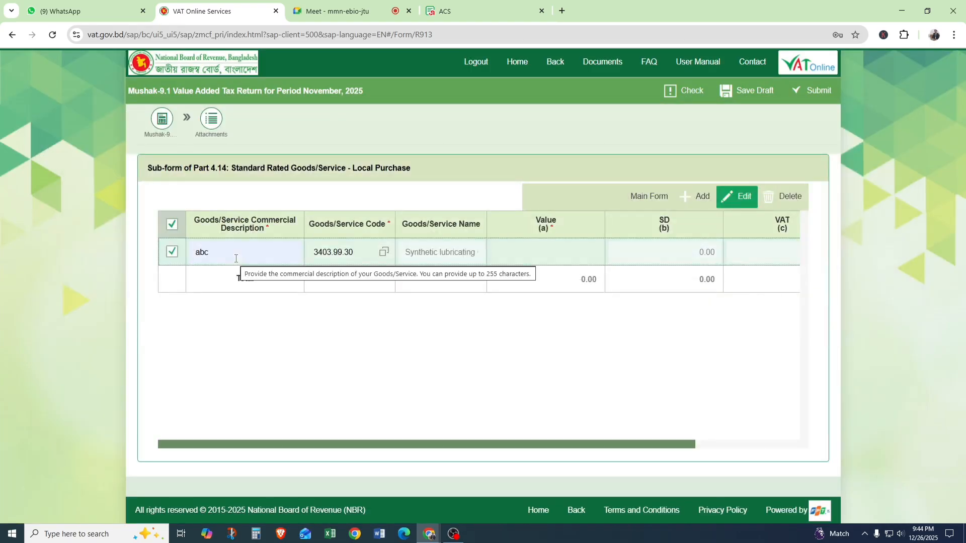
{"action": "left_click", "coordinate": [549, 253]}
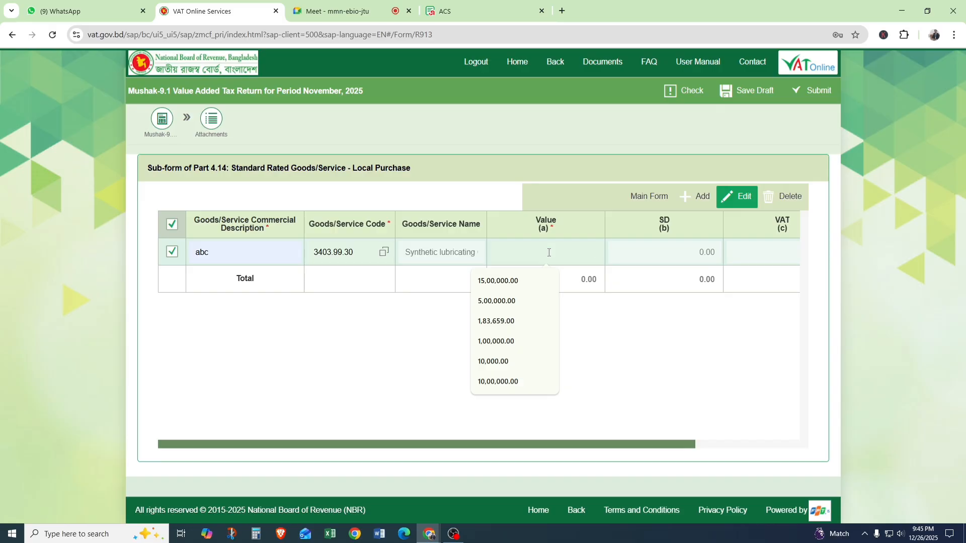
{"action": "type", "text": "9000000"}
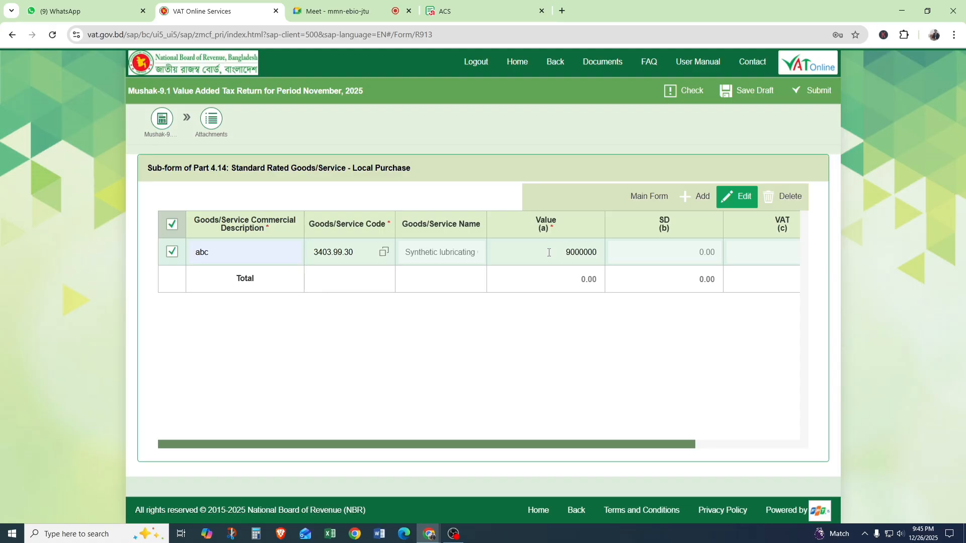
Correct the local purchase row's value to 9,00,000 and return to the main form.
{"action": "left_click_drag", "start_coordinate": [694, 446], "coordinate": [794, 445]}
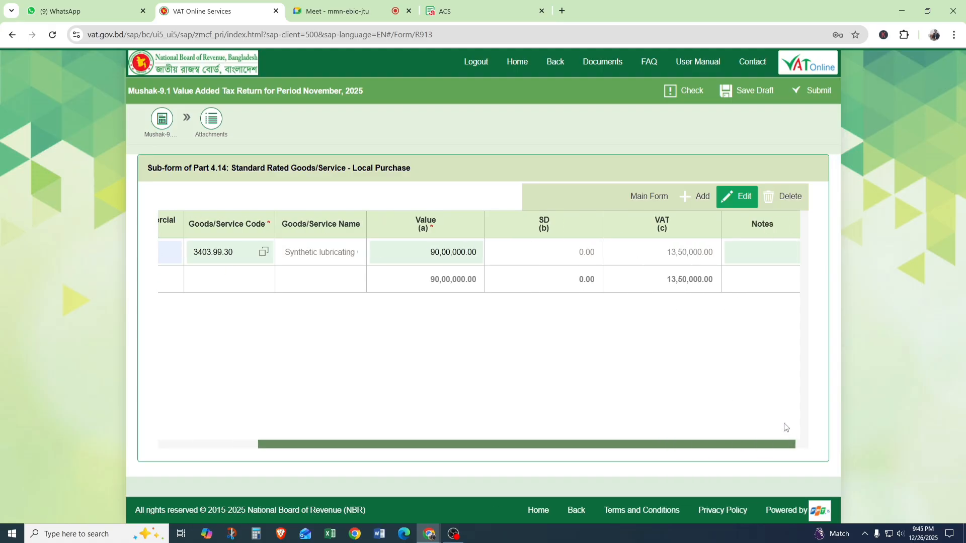
{"action": "left_click_drag", "start_coordinate": [471, 252], "coordinate": [416, 250]}
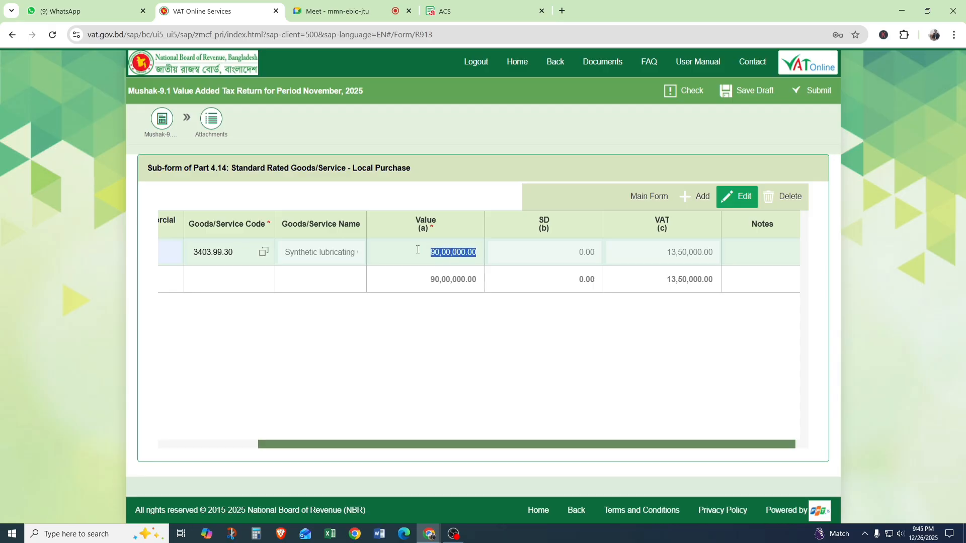
{"action": "type", "text": "9000"}
{"action": "left_click", "coordinate": [543, 365]}
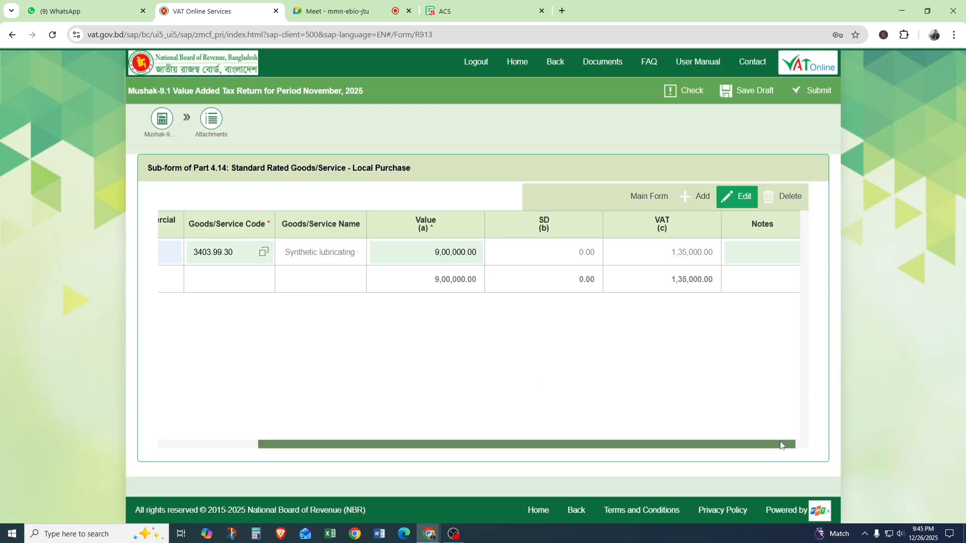
{"action": "left_click_drag", "start_coordinate": [780, 443], "coordinate": [796, 443]}
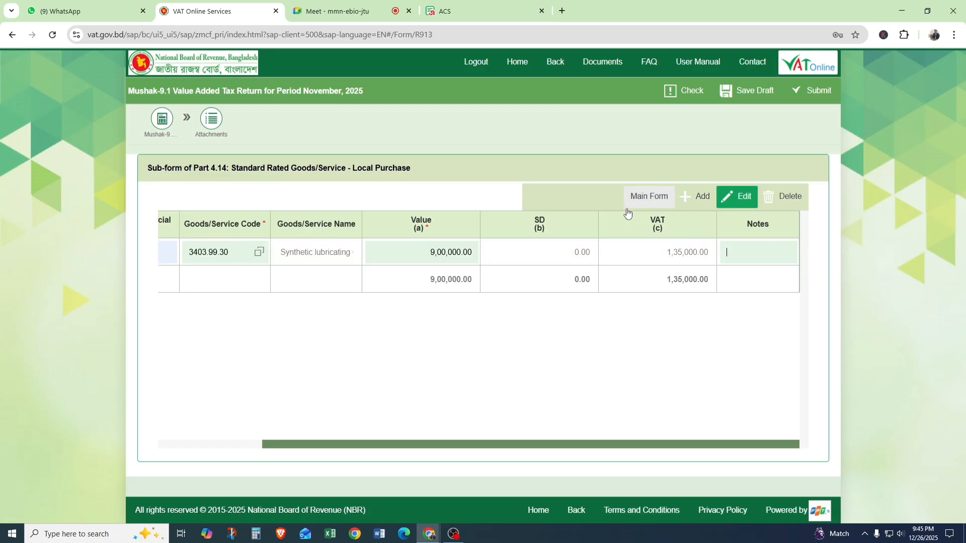
{"action": "left_click", "coordinate": [642, 202]}
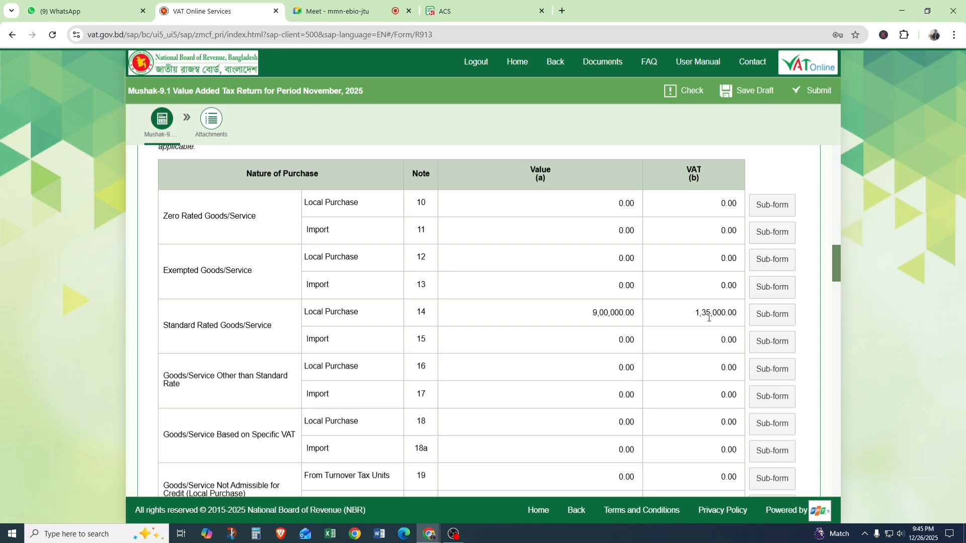
Review the Note 14 purchase VAT and total input tax credit, and examine the Note 34 net payable VAT in Part 7.
{"action": "mouse_move", "coordinate": [708, 316]}
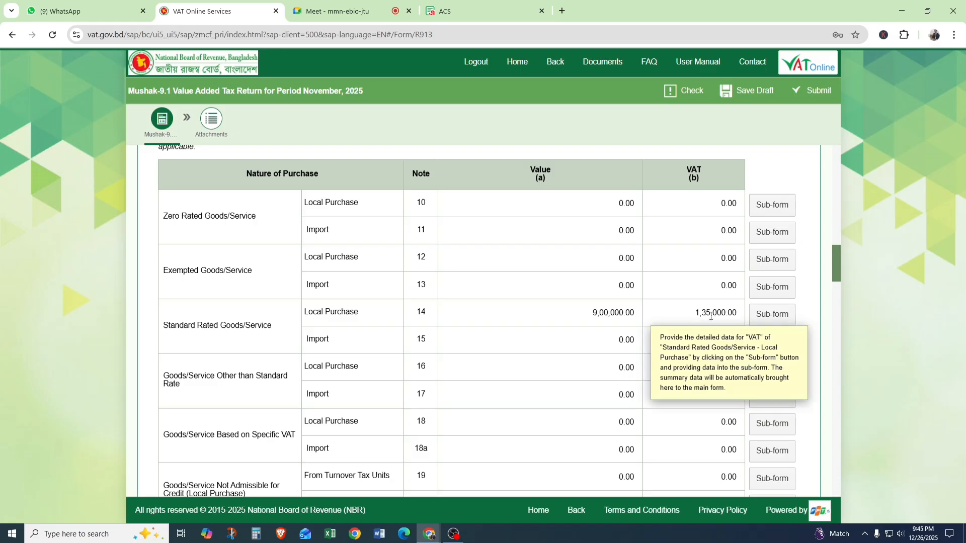
{"action": "scroll", "coordinate": [710, 314], "scroll_direction": "down", "scroll_amount": 10}
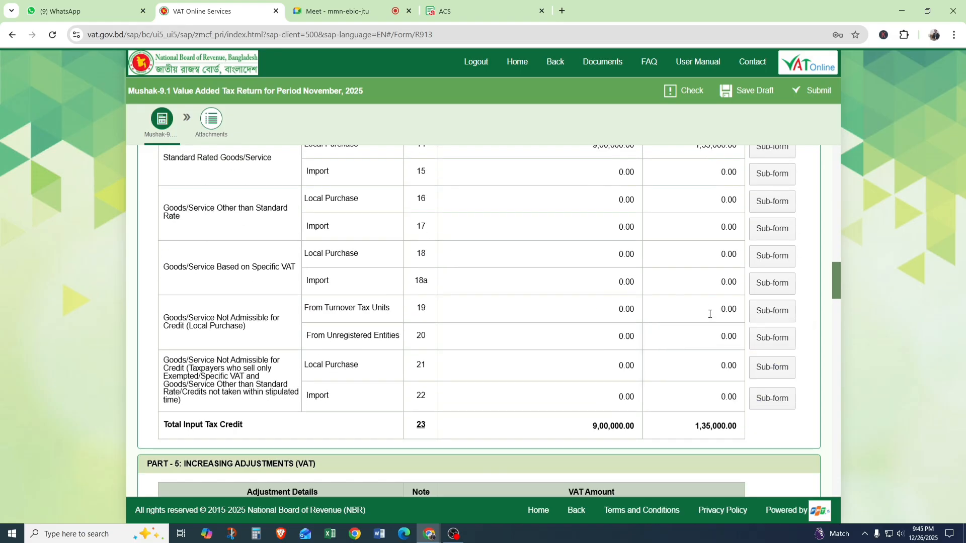
{"action": "scroll", "coordinate": [709, 309], "scroll_direction": "down", "scroll_amount": 7}
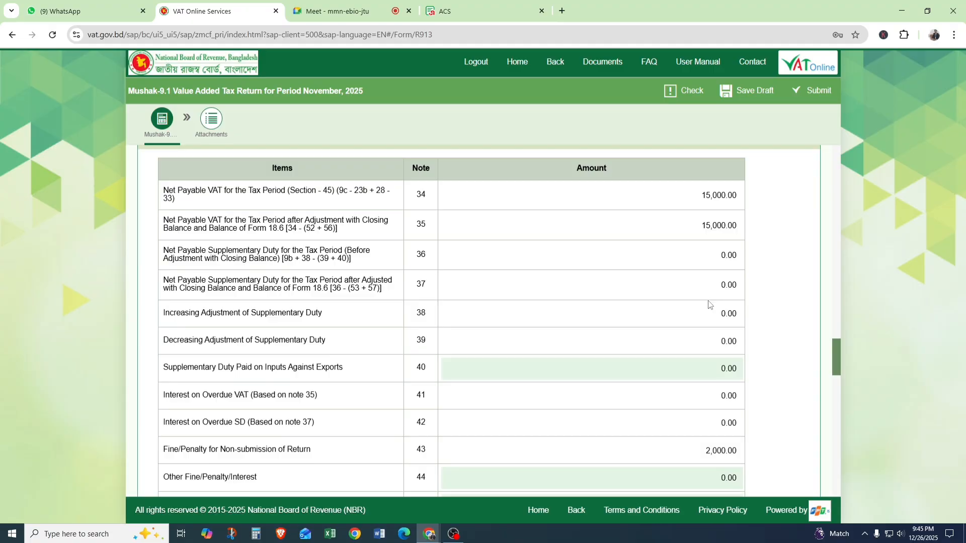
{"action": "mouse_move", "coordinate": [733, 202]}
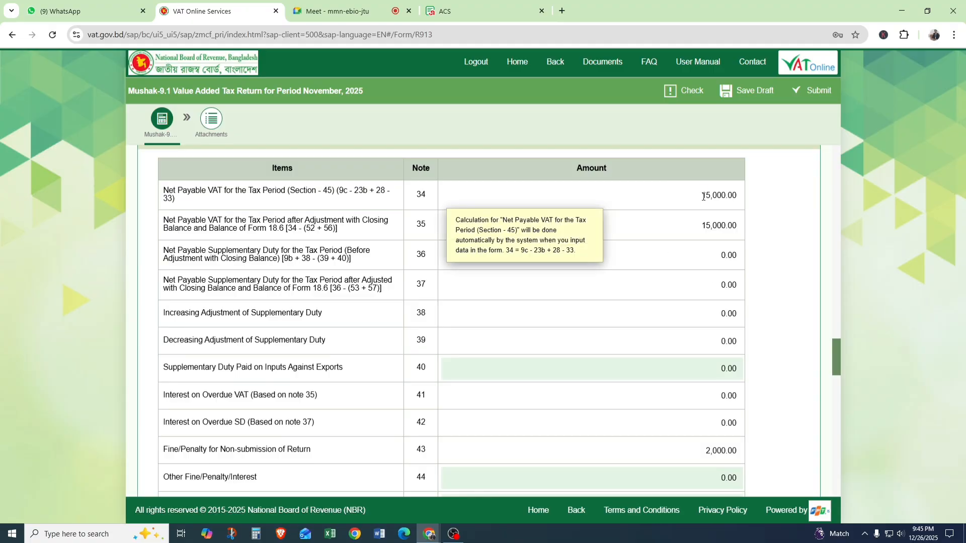
{"action": "left_click_drag", "start_coordinate": [702, 196], "coordinate": [733, 197]}
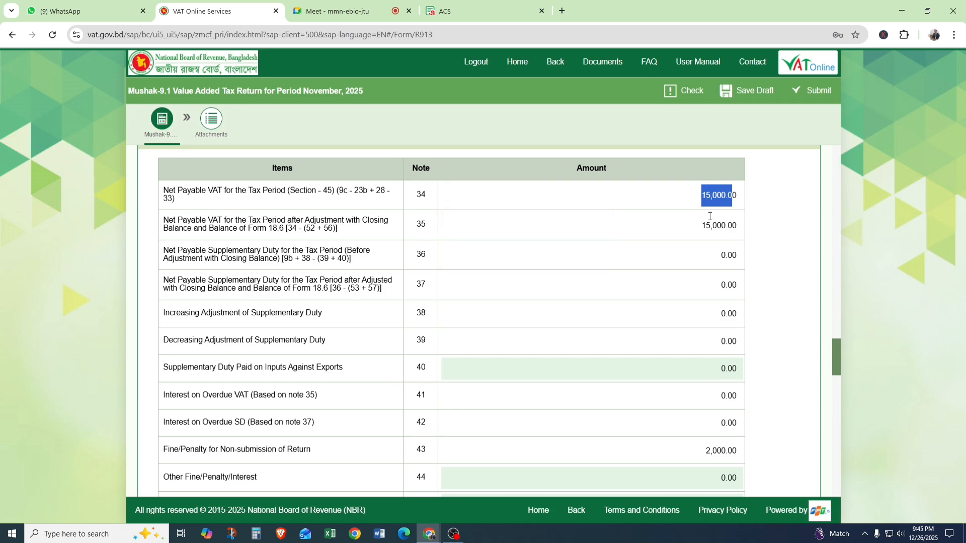
Open the Note 58 sub-form for the current period's VAT deposit, add a row and enter the treasury challan number.
{"action": "scroll", "coordinate": [709, 216], "scroll_direction": "down", "scroll_amount": 1}
{"action": "scroll", "coordinate": [709, 216], "scroll_direction": "down", "scroll_amount": 15}
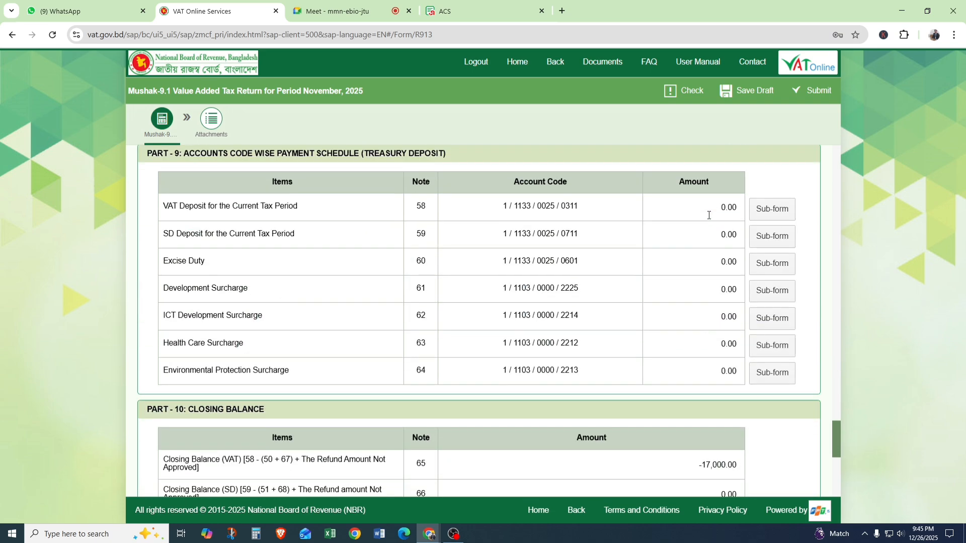
{"action": "left_click", "coordinate": [772, 212]}
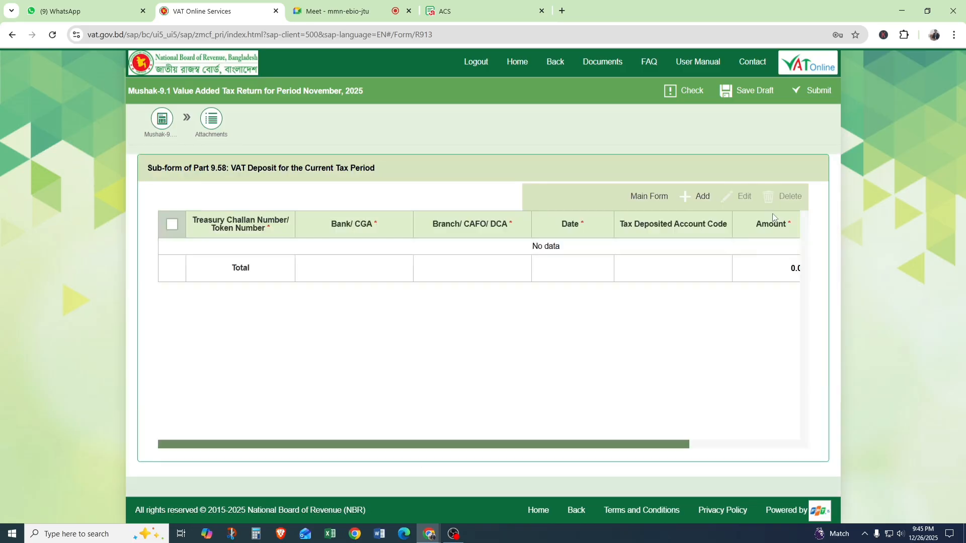
{"action": "left_click", "coordinate": [696, 200]}
{"action": "left_click", "coordinate": [232, 252]}
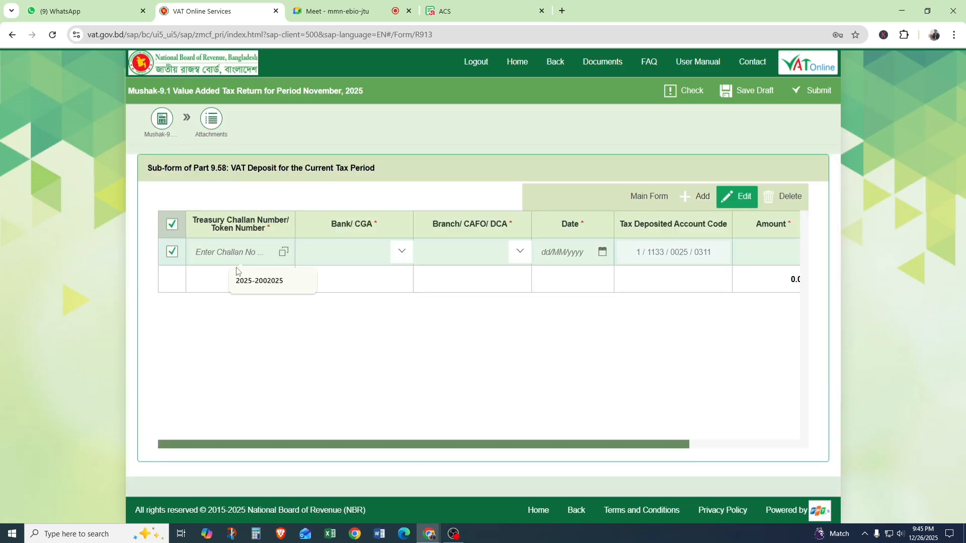
{"action": "left_click", "coordinate": [261, 280]}
Set the deposit row's bank to Agrani Bank Ltd., branch to Badhal Bazar and date to 25/12/2025.
{"action": "left_click", "coordinate": [400, 255]}
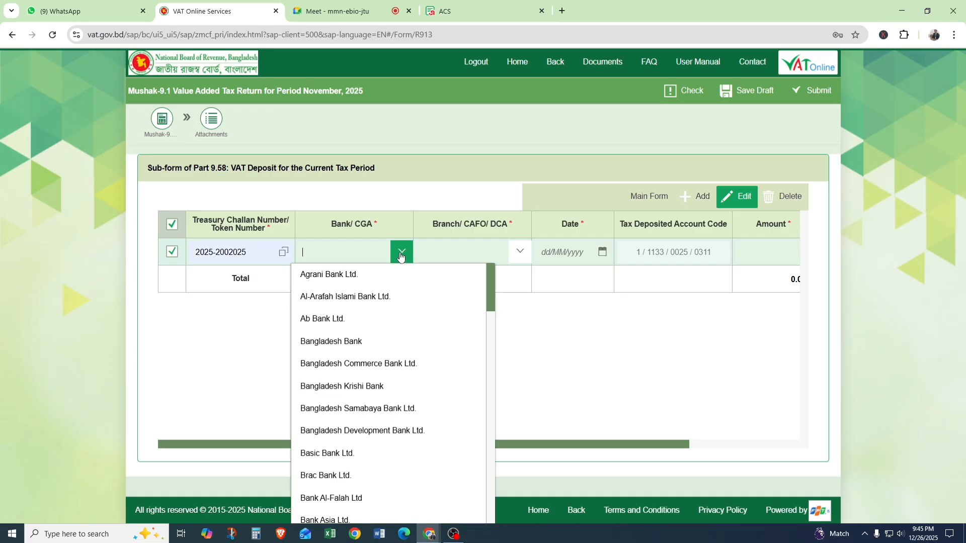
{"action": "left_click", "coordinate": [428, 274]}
{"action": "left_click", "coordinate": [519, 254]}
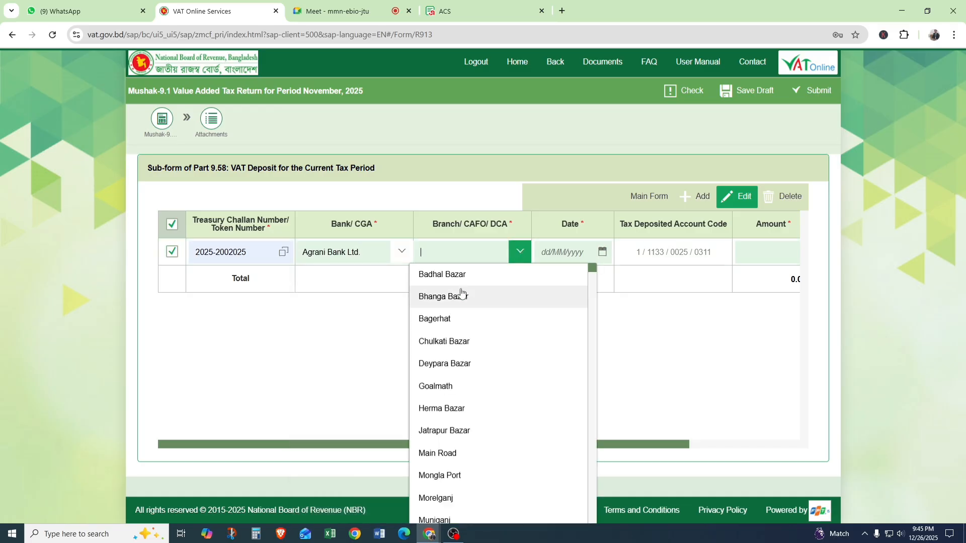
{"action": "left_click", "coordinate": [428, 274]}
{"action": "left_click", "coordinate": [602, 252]}
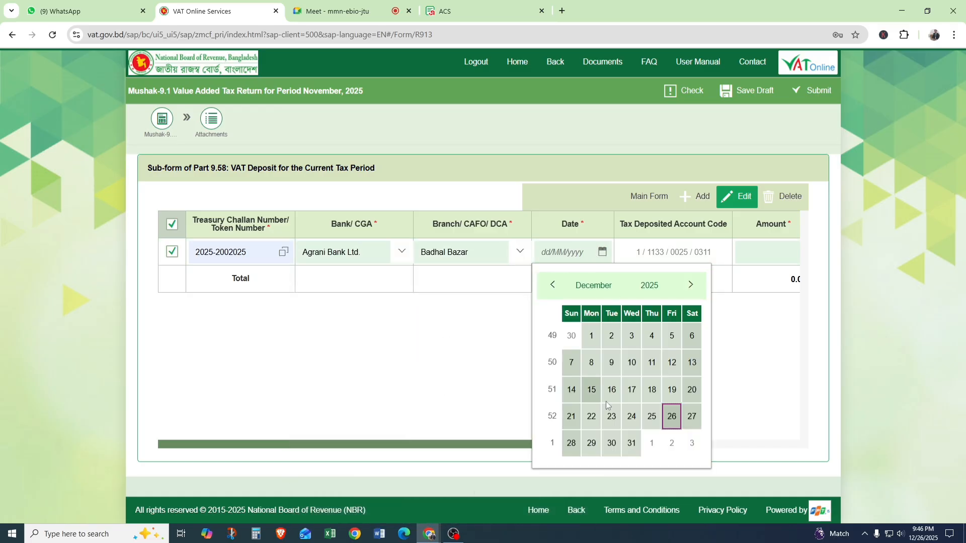
{"action": "left_click", "coordinate": [653, 417]}
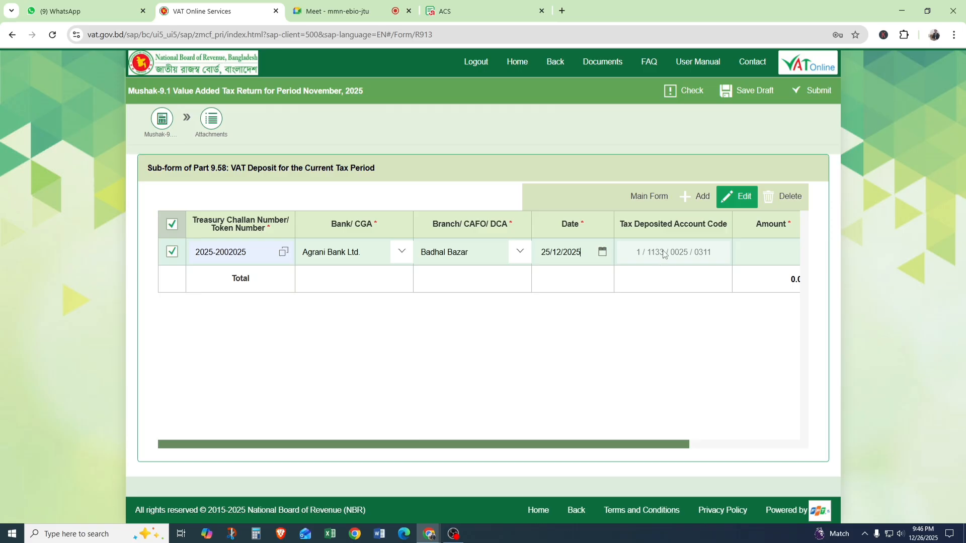
Set the VAT deposit amount to 15,000 and return to the main form.
{"action": "left_click_drag", "start_coordinate": [675, 445], "coordinate": [777, 437]}
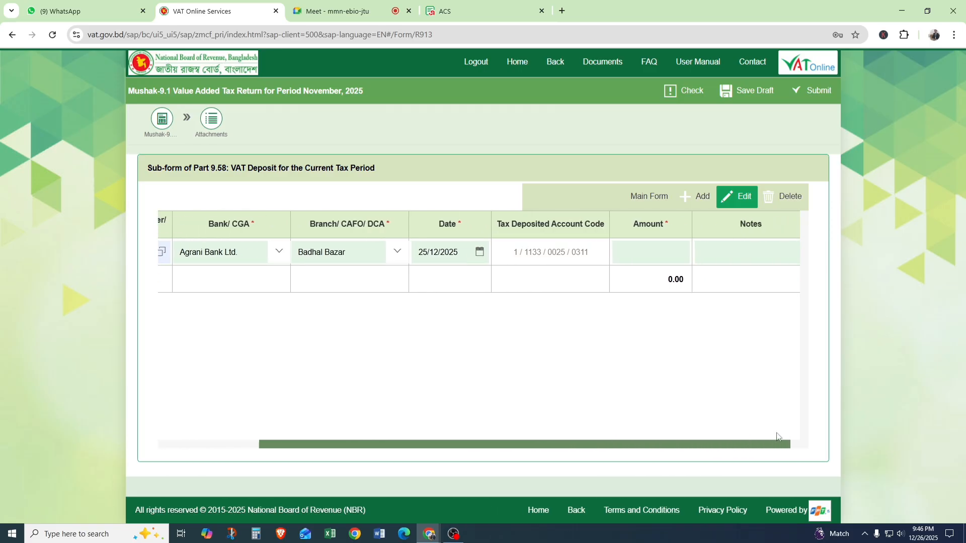
{"action": "left_click", "coordinate": [649, 255]}
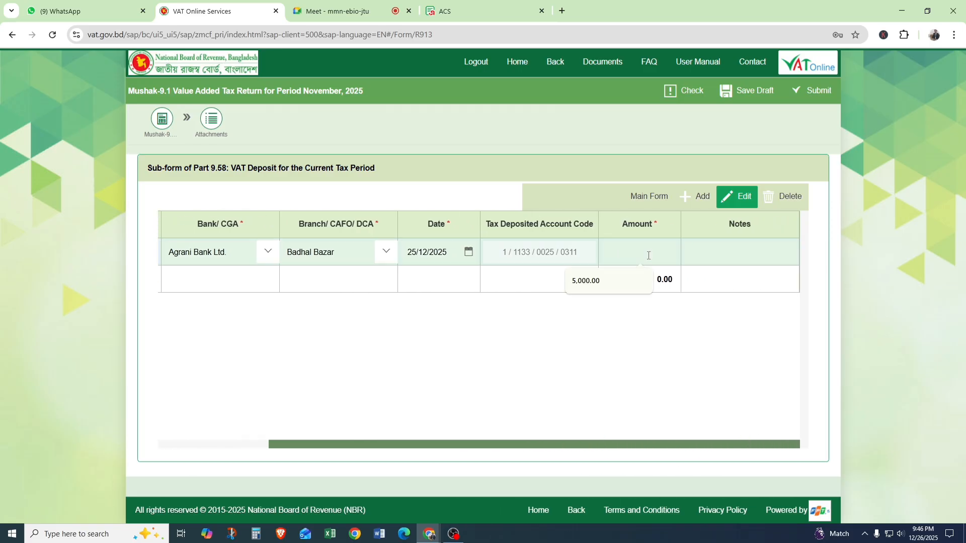
{"action": "type", "text": "15000"}
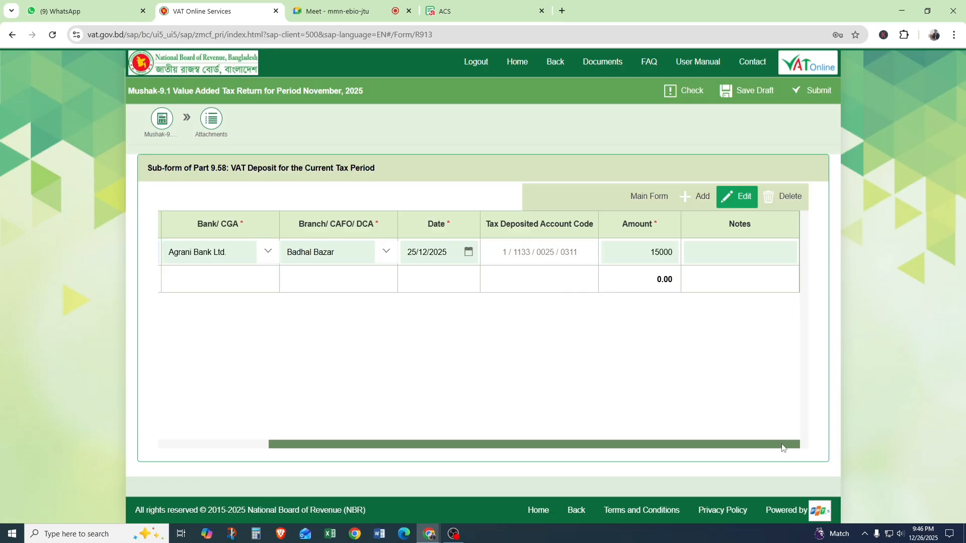
{"action": "left_click", "coordinate": [813, 444]}
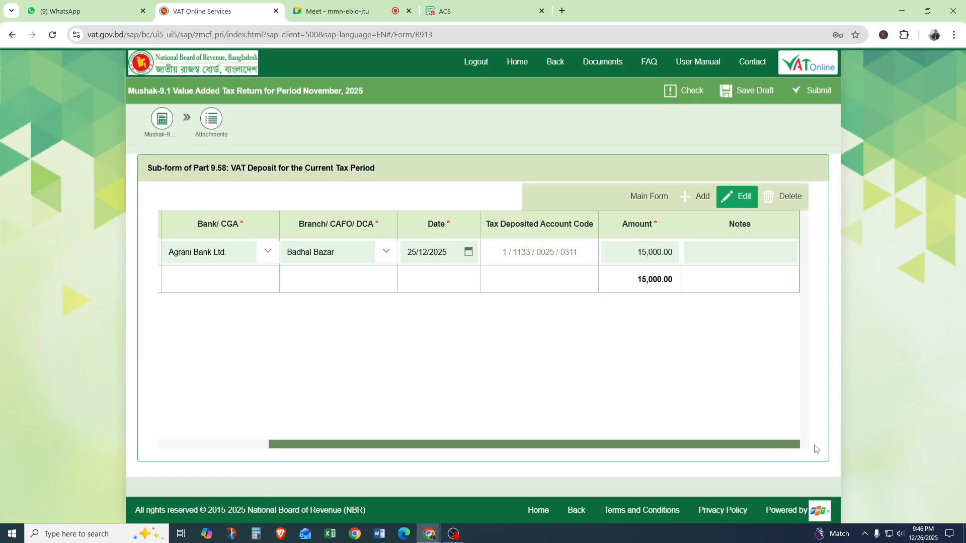
{"action": "left_click", "coordinate": [643, 199]}
Compare the Note 58 deposit with the net payable VAT, the non-submission penalty and the closing balance across Parts 7 to 10.
{"action": "mouse_move", "coordinate": [657, 287]}
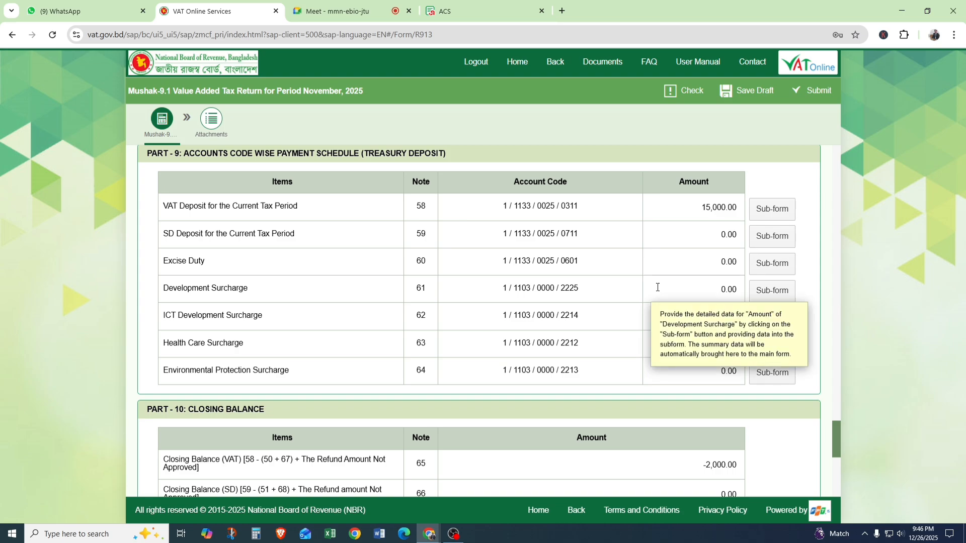
{"action": "scroll", "coordinate": [658, 287], "scroll_direction": "up", "scroll_amount": 15}
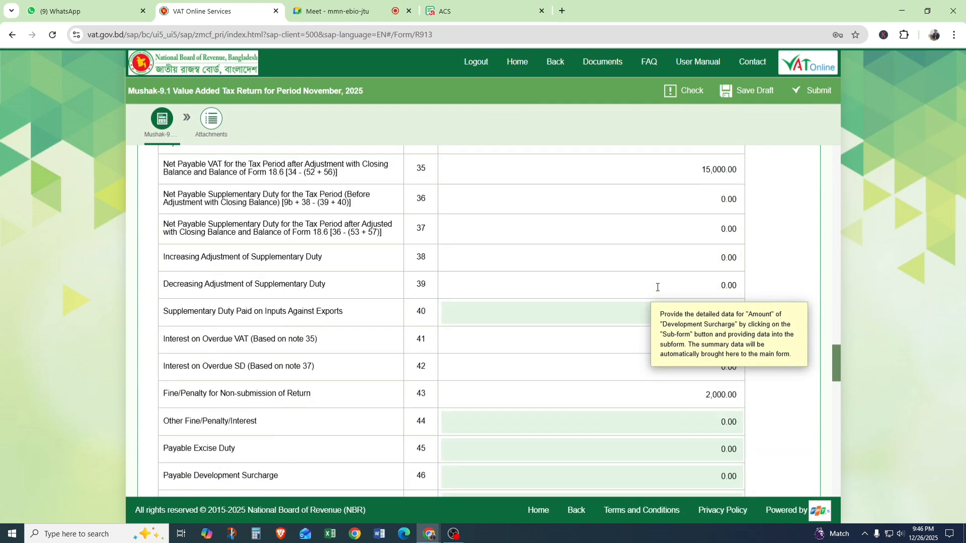
{"action": "scroll", "coordinate": [656, 286], "scroll_direction": "up", "scroll_amount": 3}
{"action": "scroll", "coordinate": [606, 280], "scroll_direction": "down", "scroll_amount": 10}
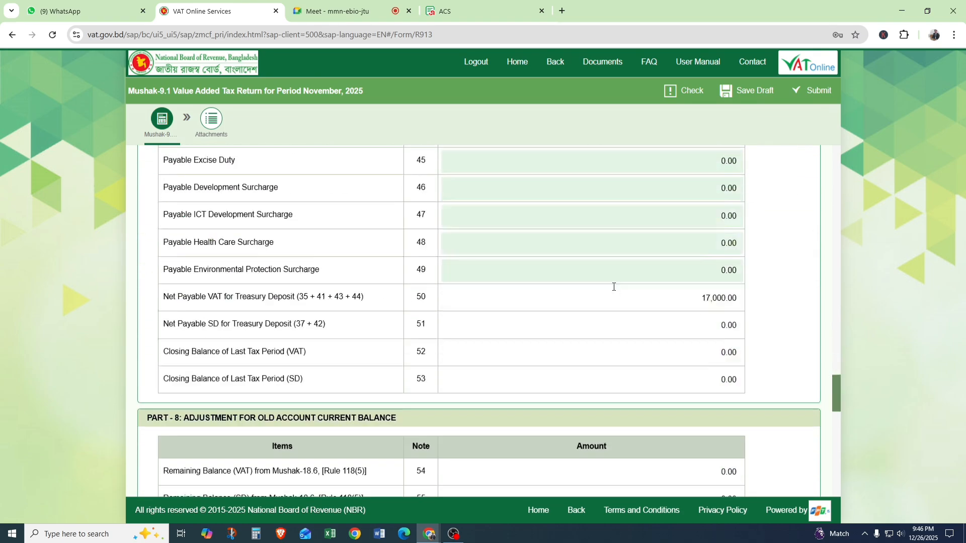
{"action": "scroll", "coordinate": [607, 280], "scroll_direction": "up", "scroll_amount": 2}
{"action": "scroll", "coordinate": [607, 278], "scroll_direction": "down", "scroll_amount": 12}
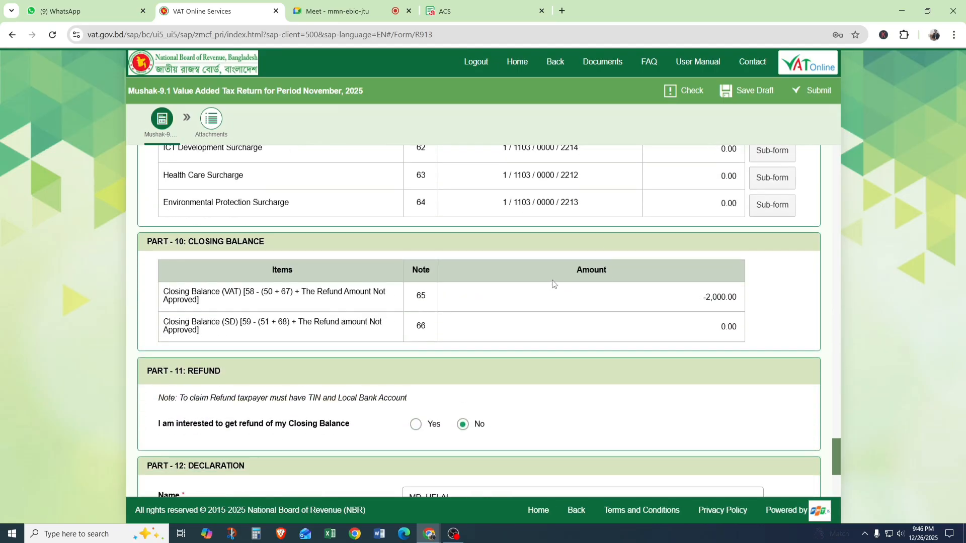
{"action": "scroll", "coordinate": [583, 265], "scroll_direction": "down", "scroll_amount": 5}
{"action": "scroll", "coordinate": [649, 317], "scroll_direction": "up", "scroll_amount": 9}
{"action": "scroll", "coordinate": [670, 394], "scroll_direction": "up", "scroll_amount": 1}
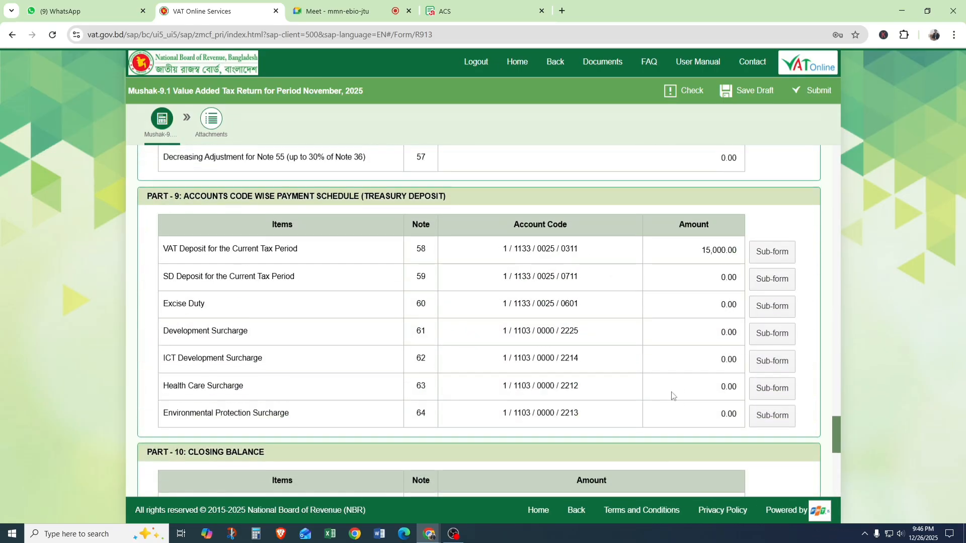
{"action": "scroll", "coordinate": [734, 282], "scroll_direction": "up", "scroll_amount": 8}
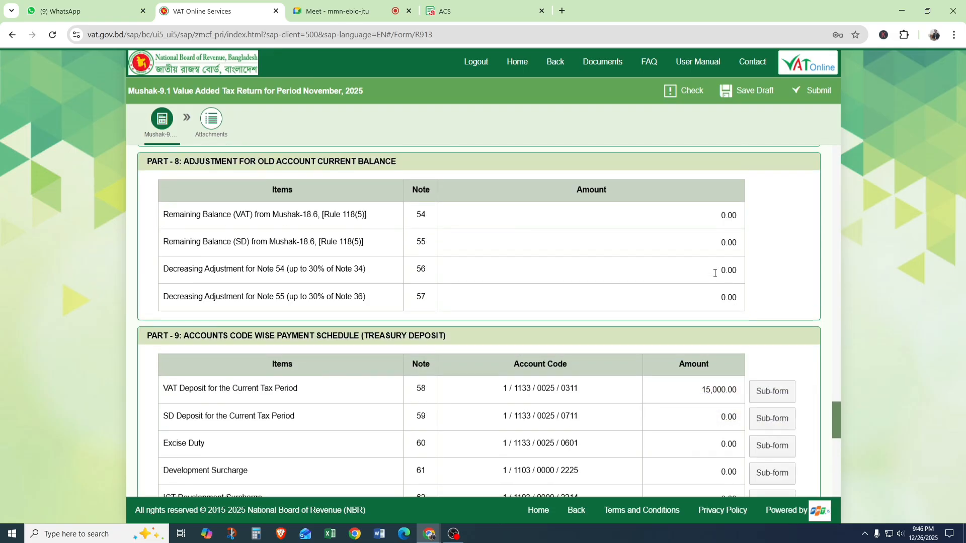
{"action": "mouse_move", "coordinate": [678, 315]}
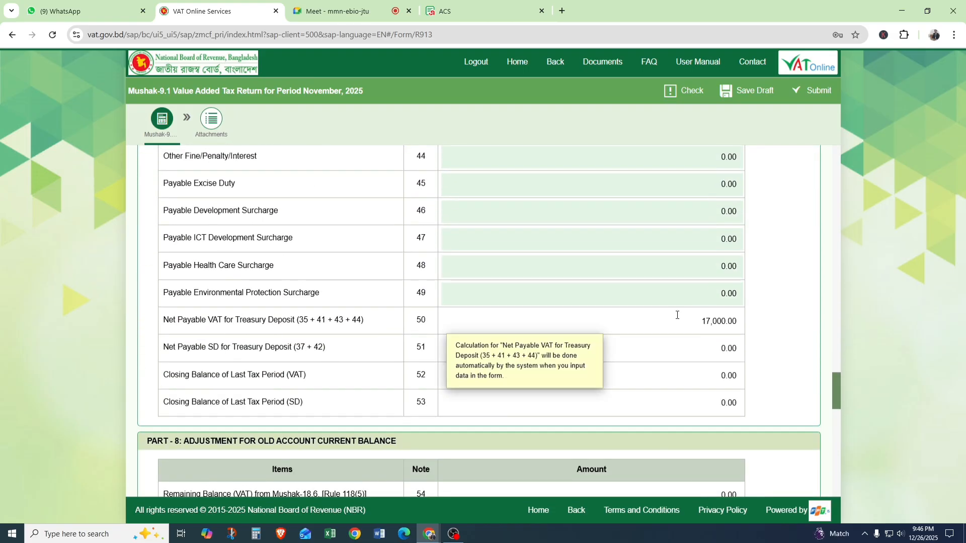
{"action": "scroll", "coordinate": [677, 315], "scroll_direction": "up", "scroll_amount": 5}
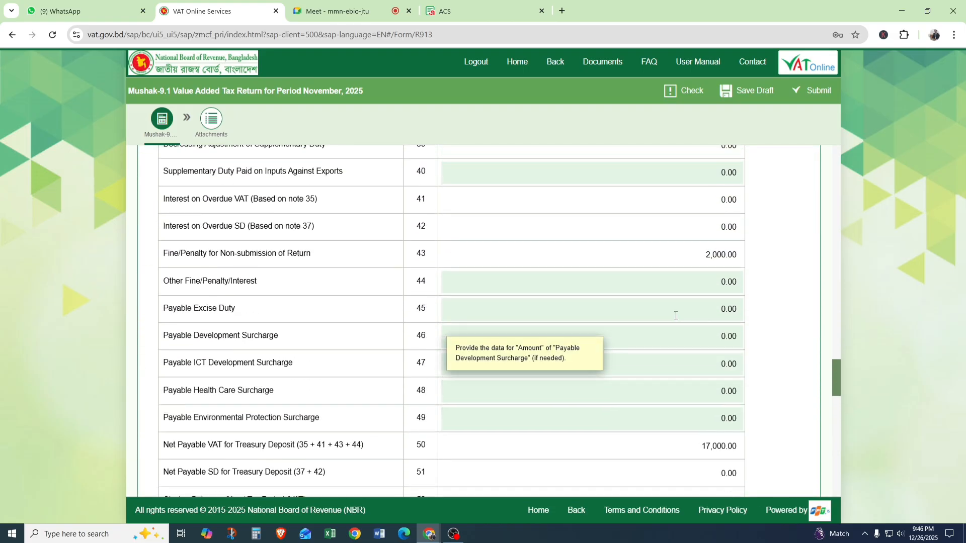
{"action": "scroll", "coordinate": [675, 316], "scroll_direction": "up", "scroll_amount": 2}
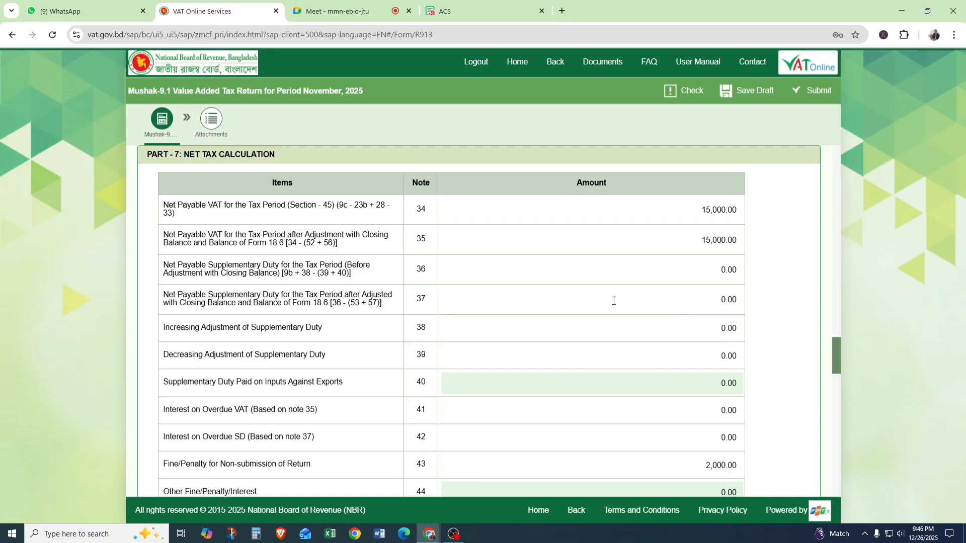
Review the adjustment and purchase parts, and examine the standard rated supply row in Part 3.
{"action": "scroll", "coordinate": [613, 302], "scroll_direction": "up", "scroll_amount": 7}
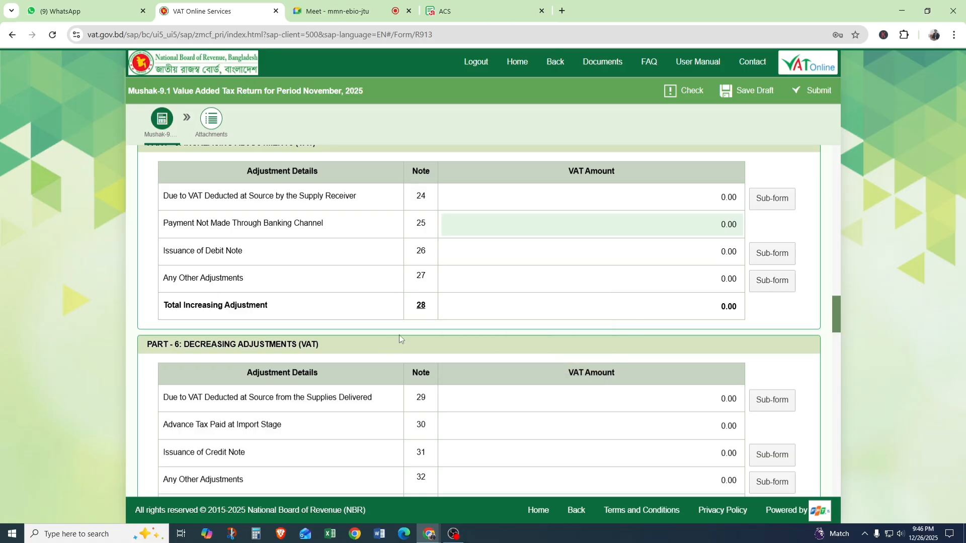
{"action": "scroll", "coordinate": [400, 336], "scroll_direction": "up", "scroll_amount": 10}
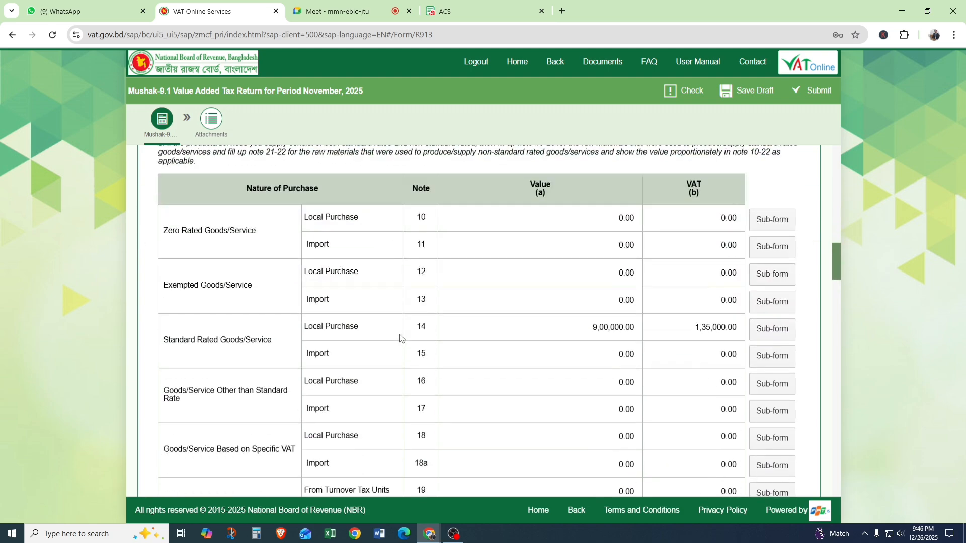
{"action": "scroll", "coordinate": [400, 336], "scroll_direction": "up", "scroll_amount": 5}
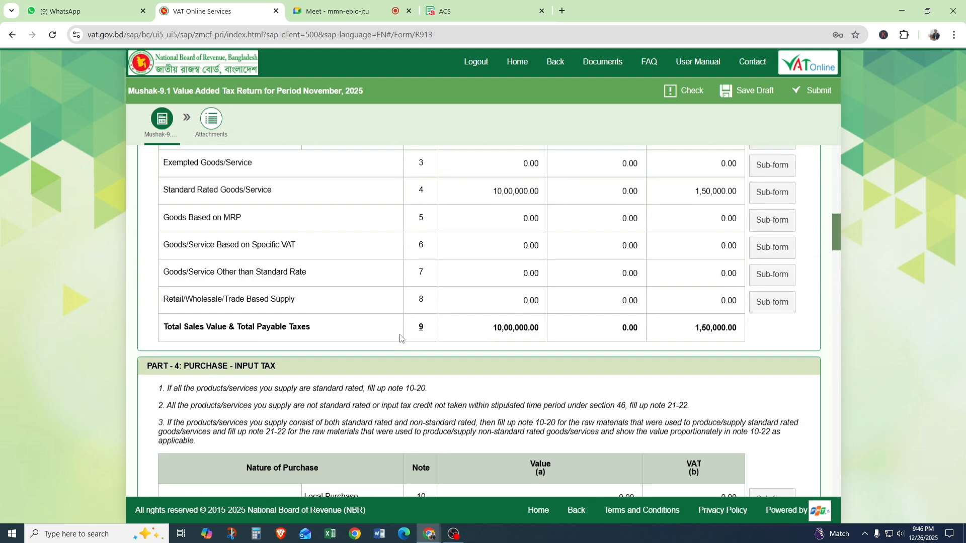
{"action": "scroll", "coordinate": [401, 338], "scroll_direction": "up", "scroll_amount": 3}
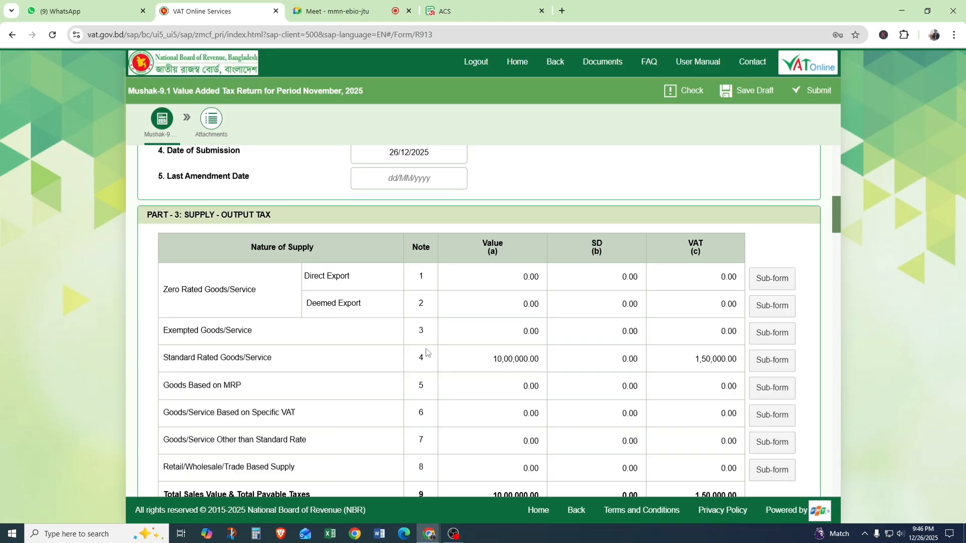
{"action": "mouse_move", "coordinate": [442, 356]}
Open the Note 7 sub-form for supplies other than standard rate and add a row with the commercial description "abc".
{"action": "scroll", "coordinate": [242, 336], "scroll_direction": "down", "scroll_amount": 1}
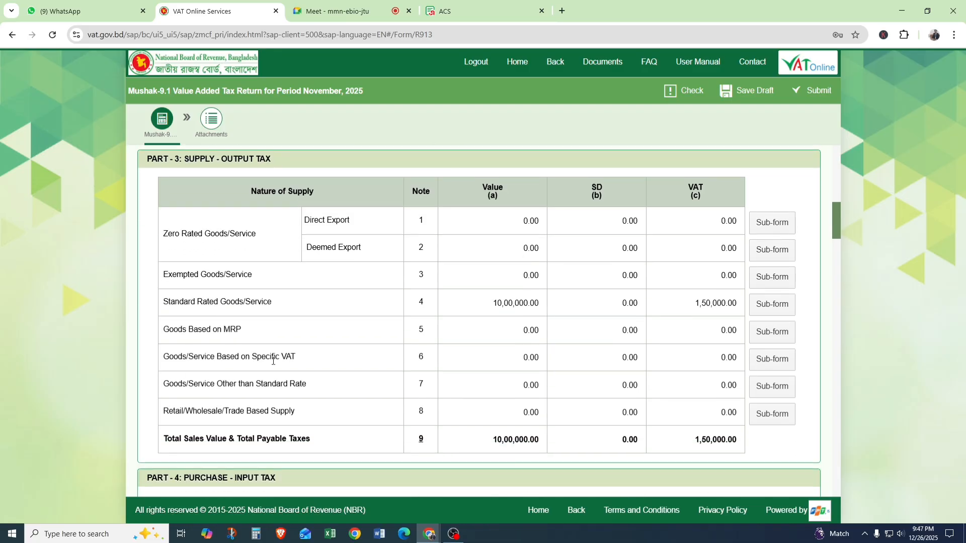
{"action": "left_click_drag", "start_coordinate": [164, 386], "coordinate": [344, 386]}
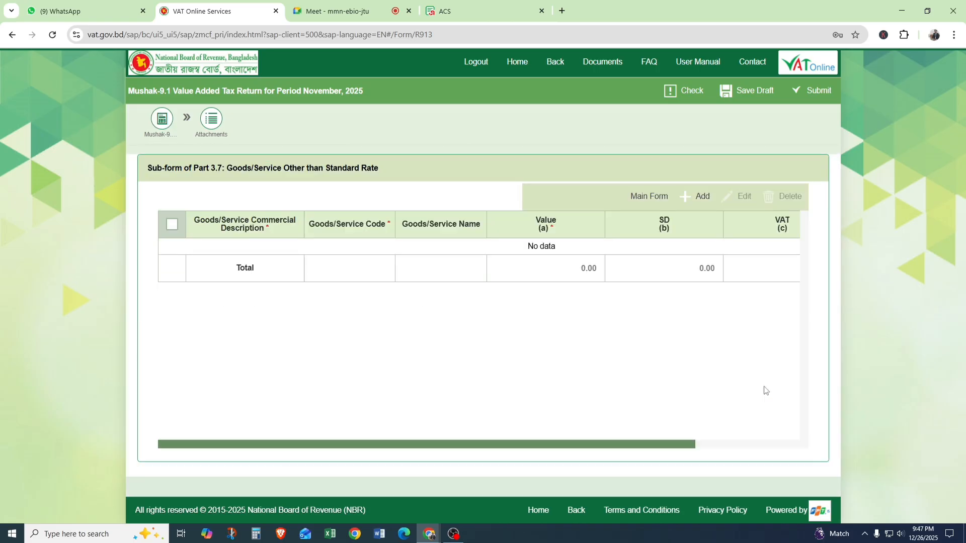
{"action": "left_click", "coordinate": [703, 203]}
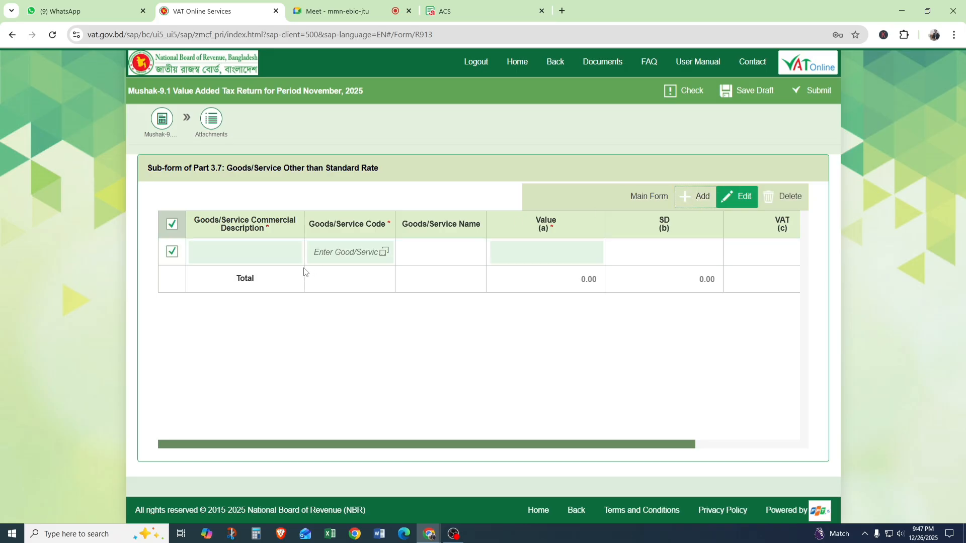
{"action": "left_click", "coordinate": [241, 252]}
{"action": "left_click", "coordinate": [256, 281]}
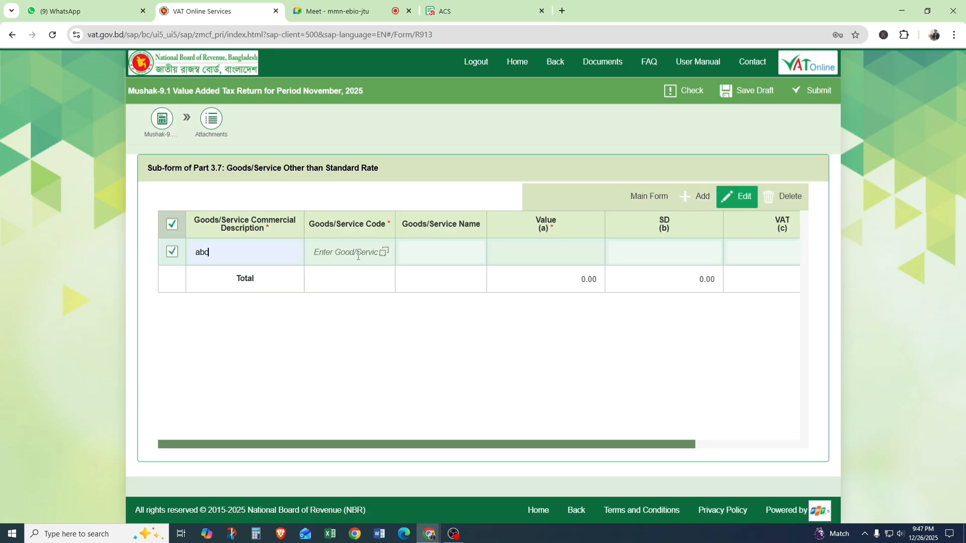
Open the goods code list for the non-standard rate supply row and browse the goods and their VAT rates.
{"action": "left_click", "coordinate": [384, 252]}
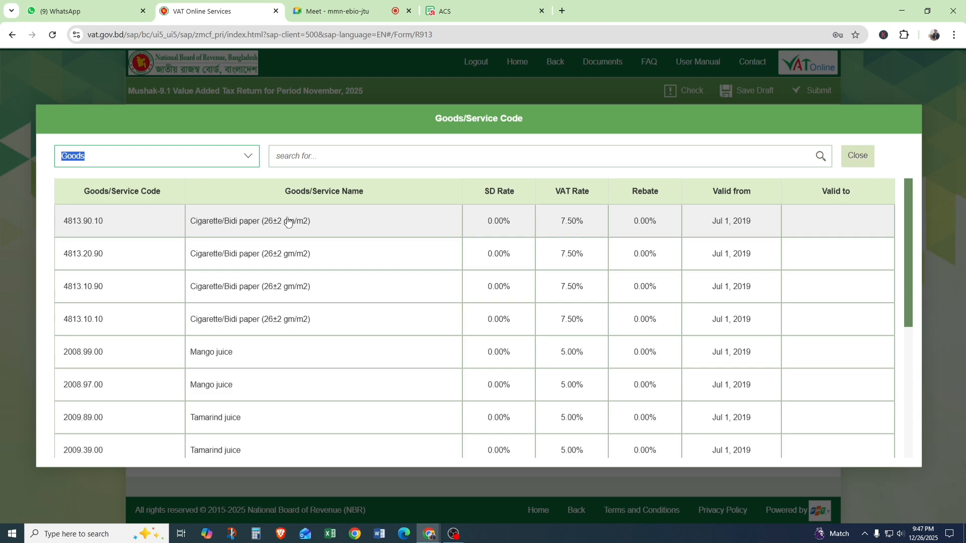
{"action": "scroll", "coordinate": [281, 345], "scroll_direction": "down", "scroll_amount": 2}
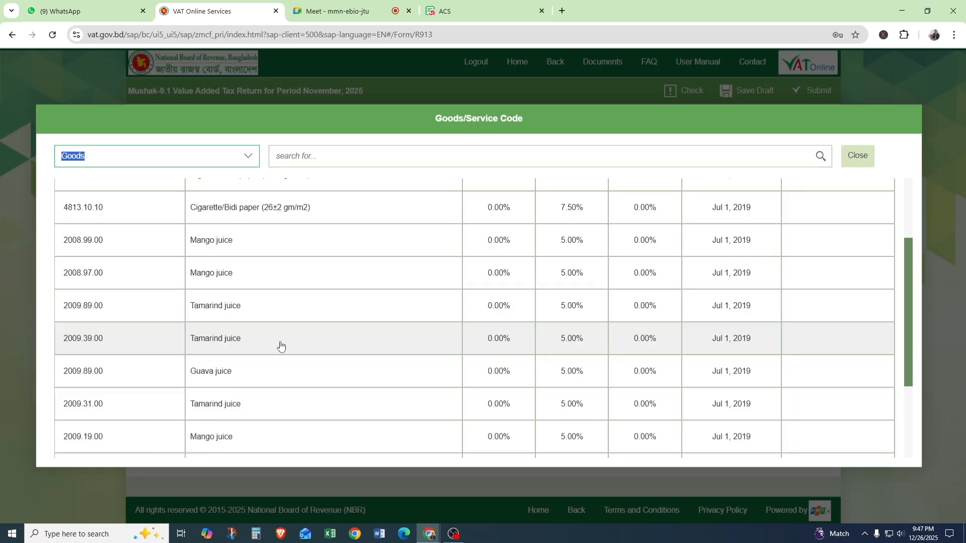
{"action": "scroll", "coordinate": [280, 345], "scroll_direction": "down", "scroll_amount": 5}
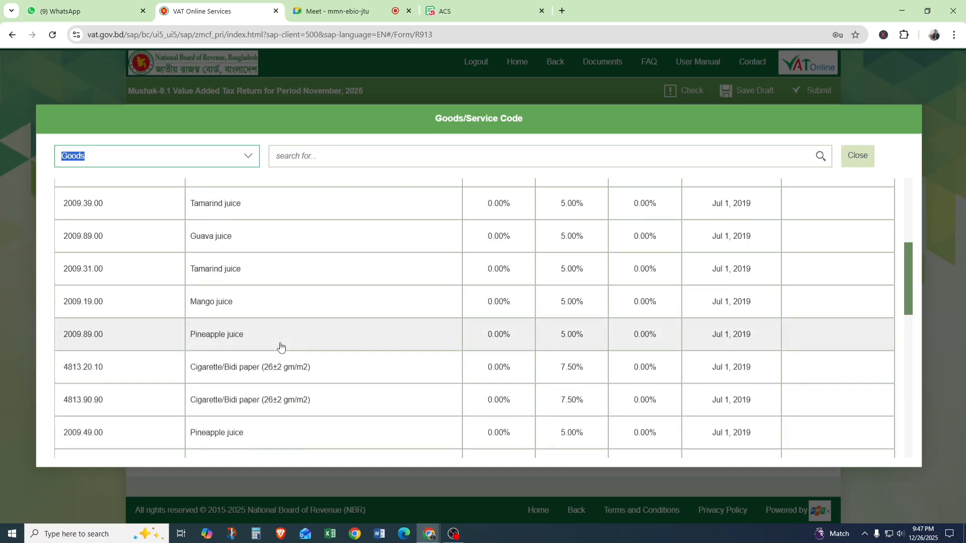
{"action": "scroll", "coordinate": [282, 345], "scroll_direction": "down", "scroll_amount": 4}
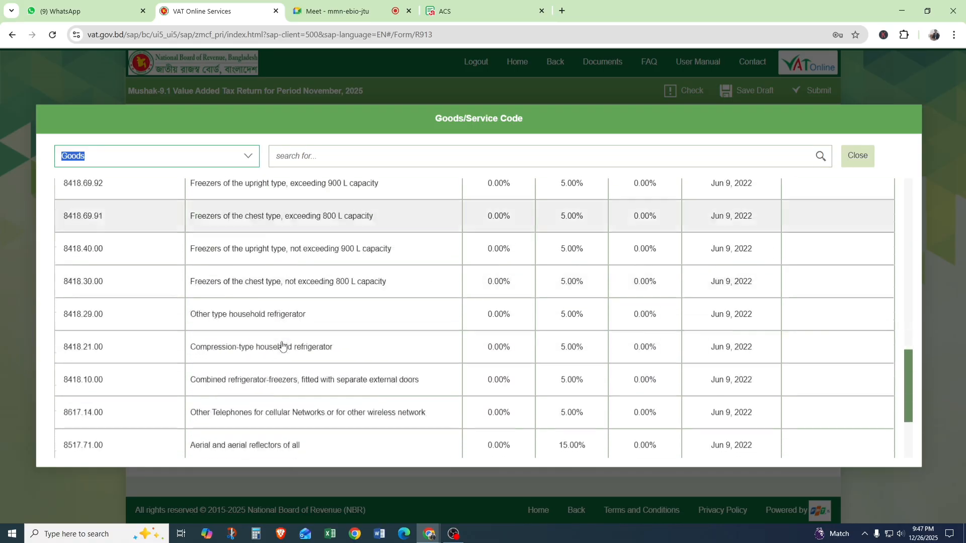
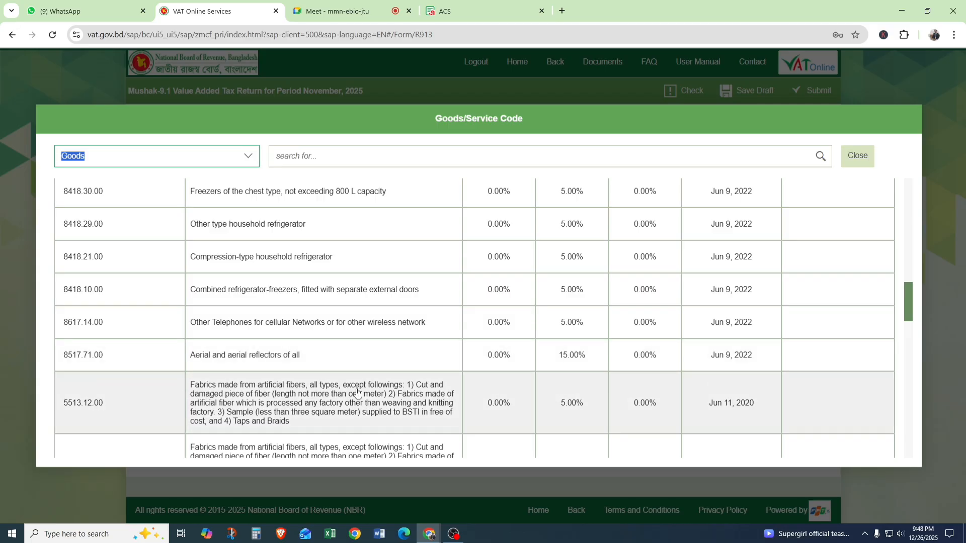
Choose goods code 2009.39.00, Tamarind juice, for the "abc" row in the Note 7 supply sub-form.
{"action": "scroll", "coordinate": [574, 410], "scroll_direction": "down", "scroll_amount": 1}
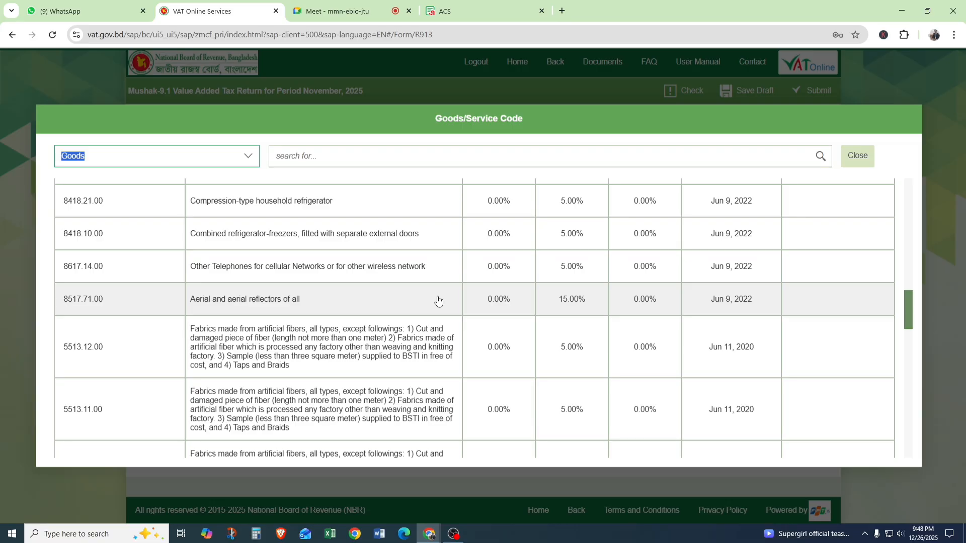
{"action": "scroll", "coordinate": [438, 301], "scroll_direction": "down", "scroll_amount": 2}
{"action": "scroll", "coordinate": [439, 302], "scroll_direction": "up", "scroll_amount": 8}
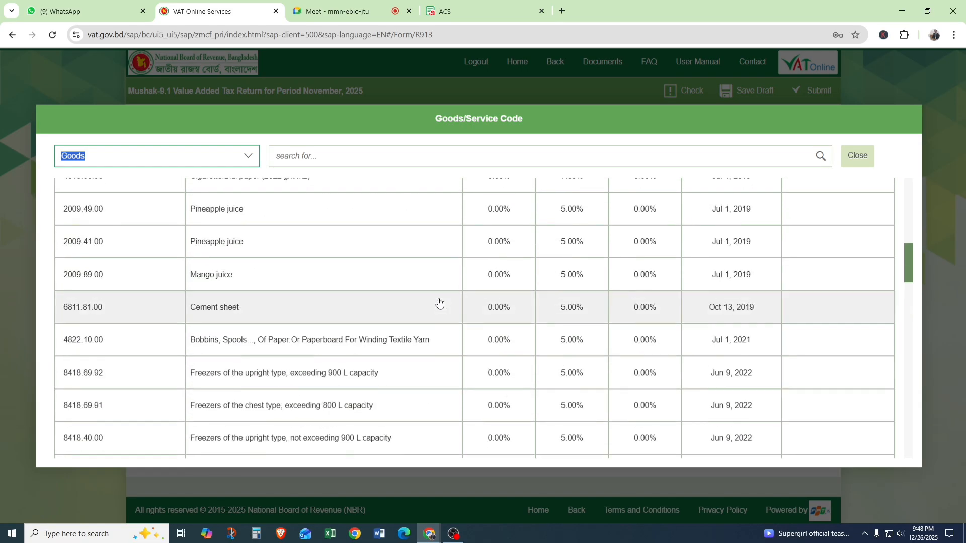
{"action": "scroll", "coordinate": [427, 299], "scroll_direction": "up", "scroll_amount": 5}
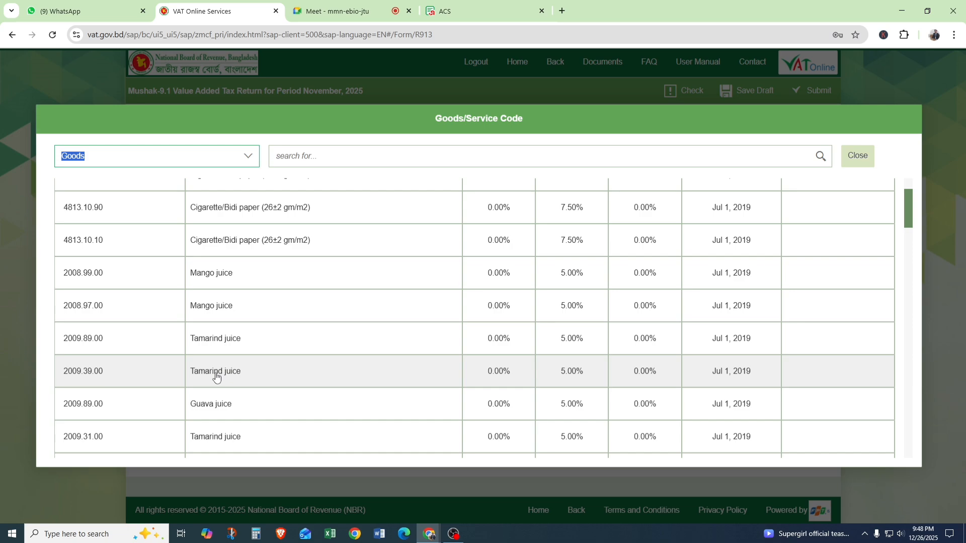
{"action": "left_click", "coordinate": [216, 372]}
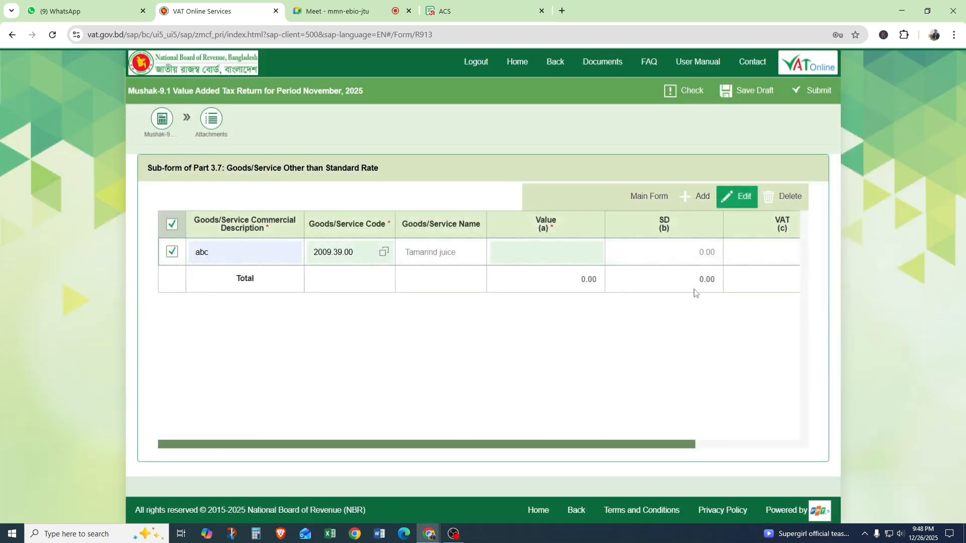
Set the Tamarind juice supply value to 10,000, then return to the main form and check the Note 7 VAT.
{"action": "left_click", "coordinate": [563, 249]}
{"action": "type", "text": "10,00"}
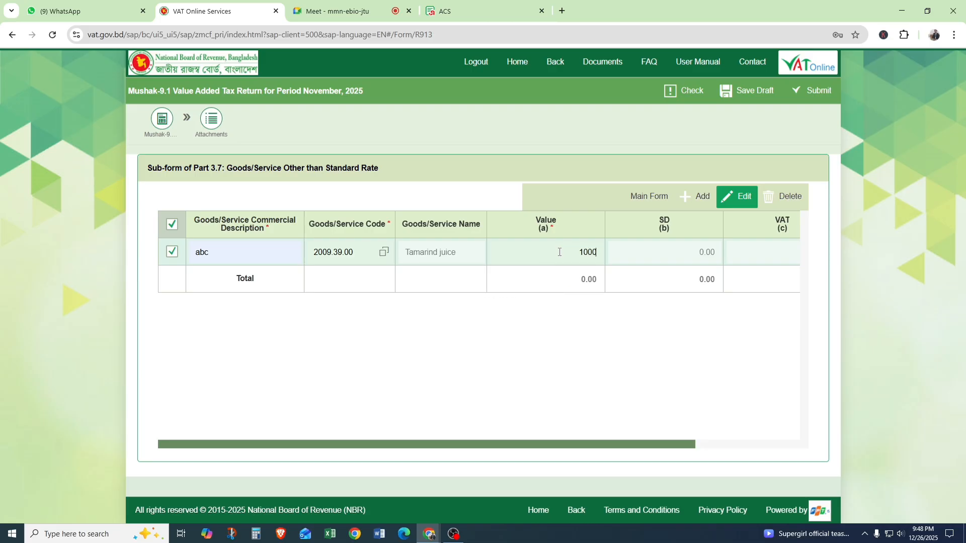
{"action": "type", "text": "0"}
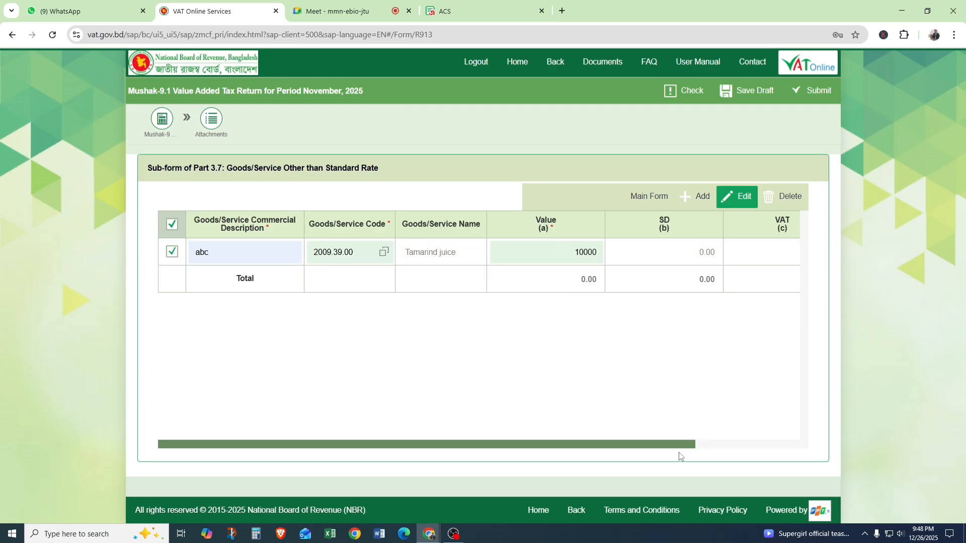
{"action": "left_click_drag", "start_coordinate": [679, 448], "coordinate": [786, 434]}
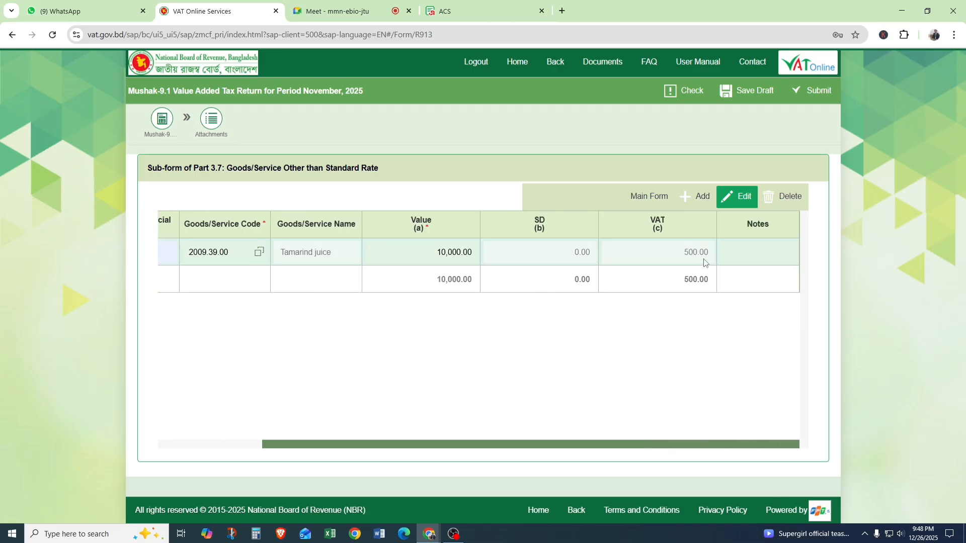
{"action": "left_click", "coordinate": [649, 198]}
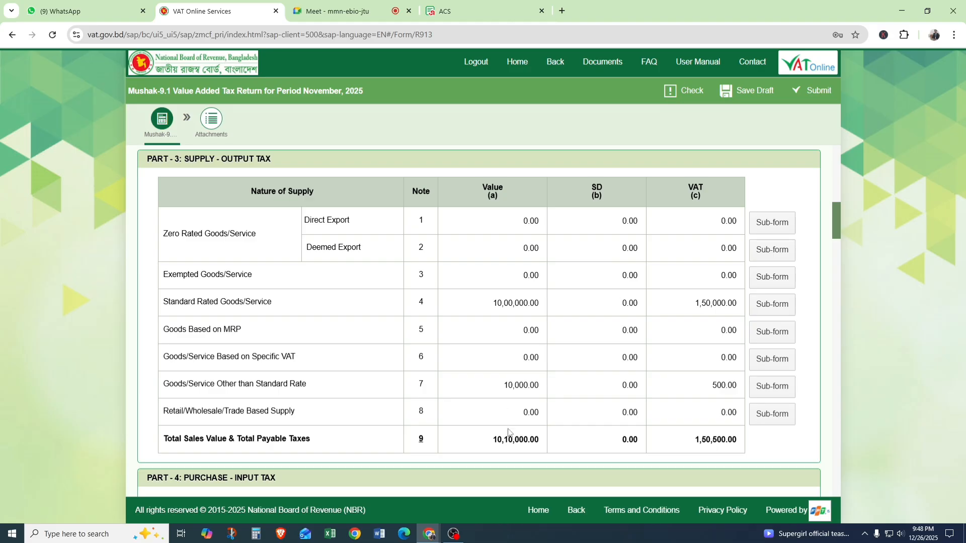
{"action": "mouse_move", "coordinate": [723, 387]}
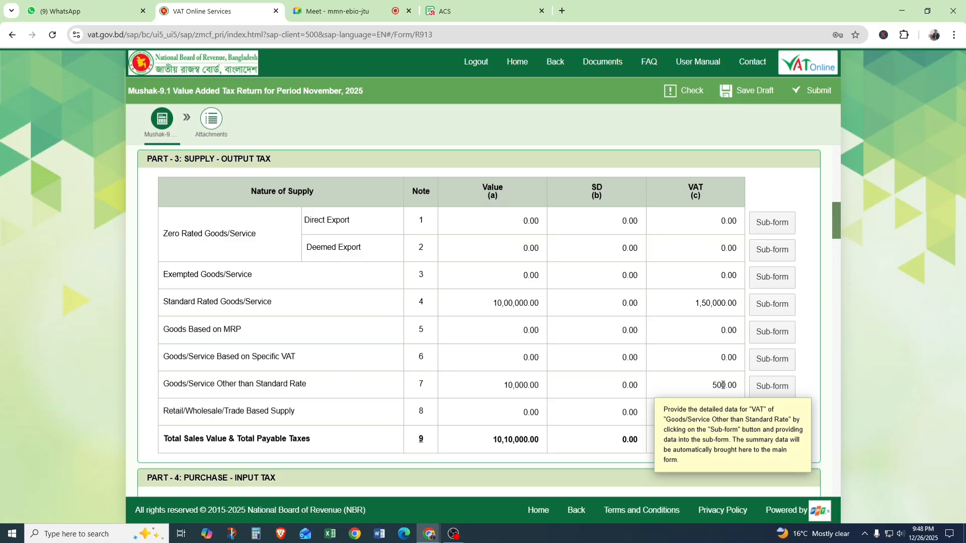
{"action": "left_click_drag", "start_coordinate": [712, 386], "coordinate": [739, 391]}
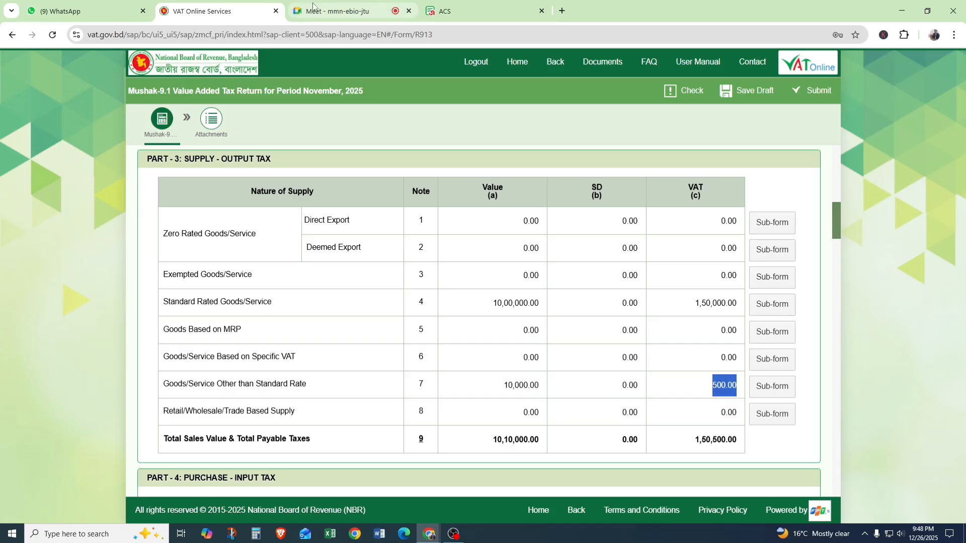
Switch to the Google Meet call, admit the waiting participant, and return to the VAT return form.
{"action": "left_click", "coordinate": [333, 10]}
{"action": "left_click", "coordinate": [913, 255]}
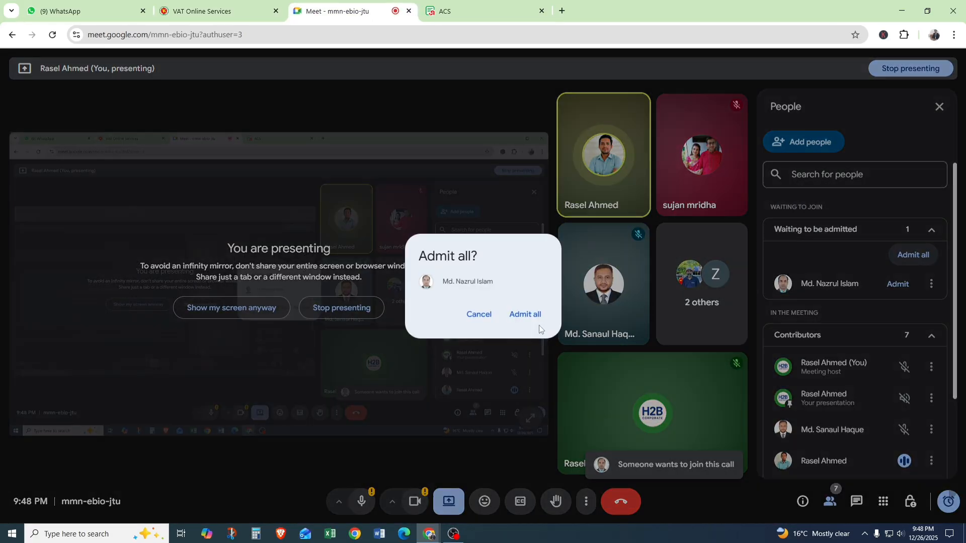
{"action": "left_click", "coordinate": [523, 315]}
{"action": "left_click", "coordinate": [258, 11]}
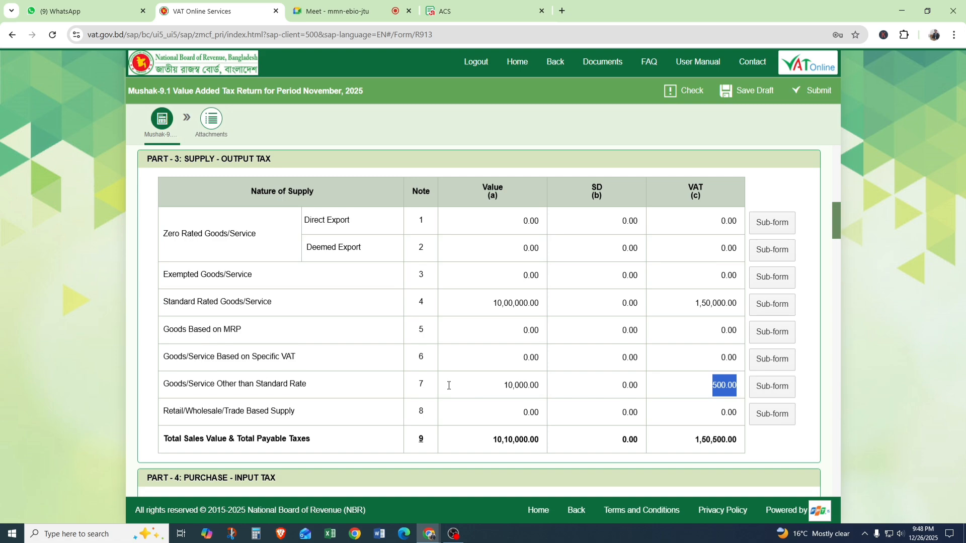
Open the Note 16 sub-form for local purchases other than standard rate and add a row with the commercial description "abc".
{"action": "scroll", "coordinate": [423, 384], "scroll_direction": "down", "scroll_amount": 9}
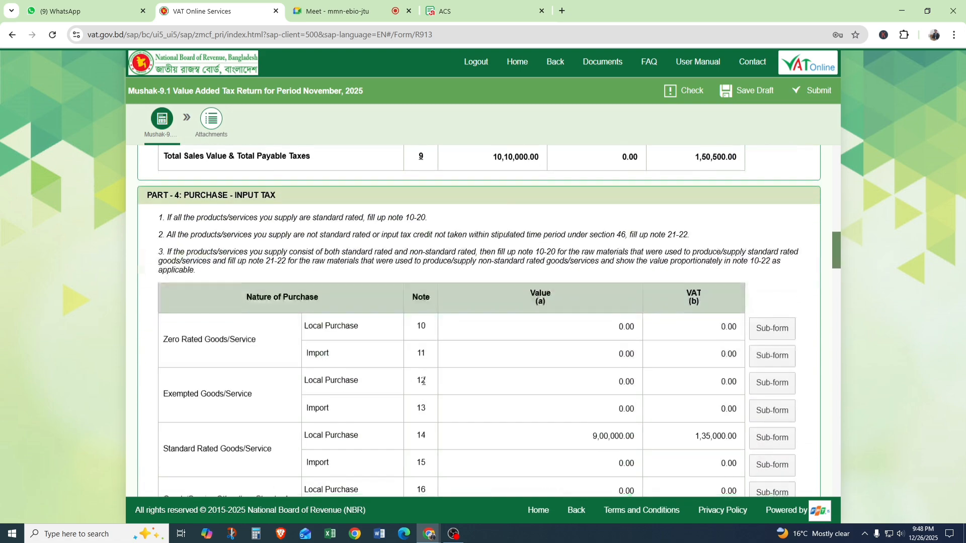
{"action": "scroll", "coordinate": [415, 356], "scroll_direction": "down", "scroll_amount": 1}
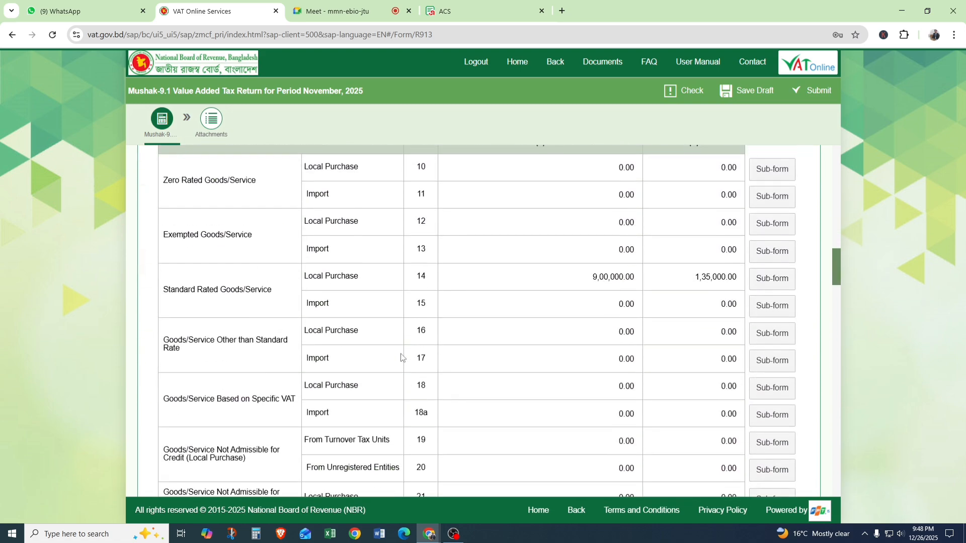
{"action": "scroll", "coordinate": [182, 409], "scroll_direction": "down", "scroll_amount": 1}
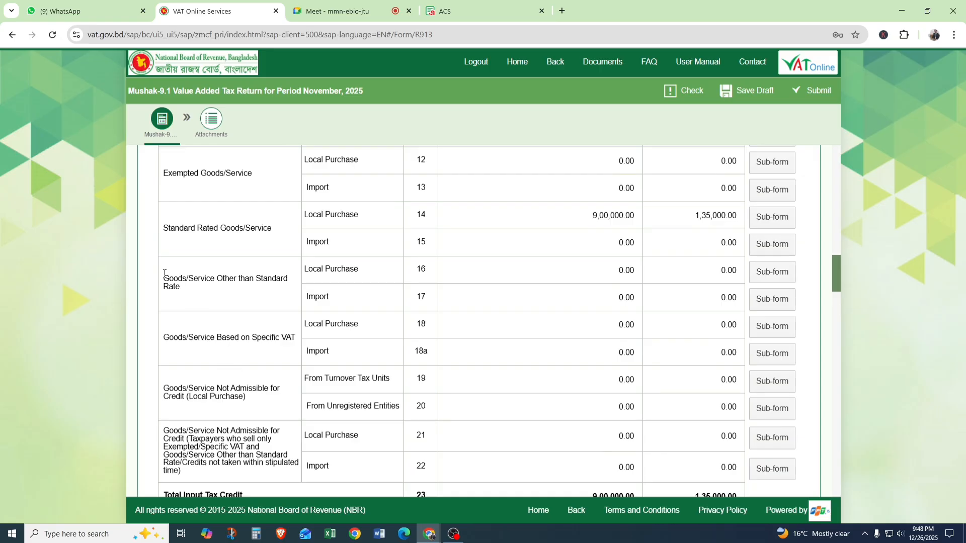
{"action": "left_click_drag", "start_coordinate": [164, 274], "coordinate": [238, 280]}
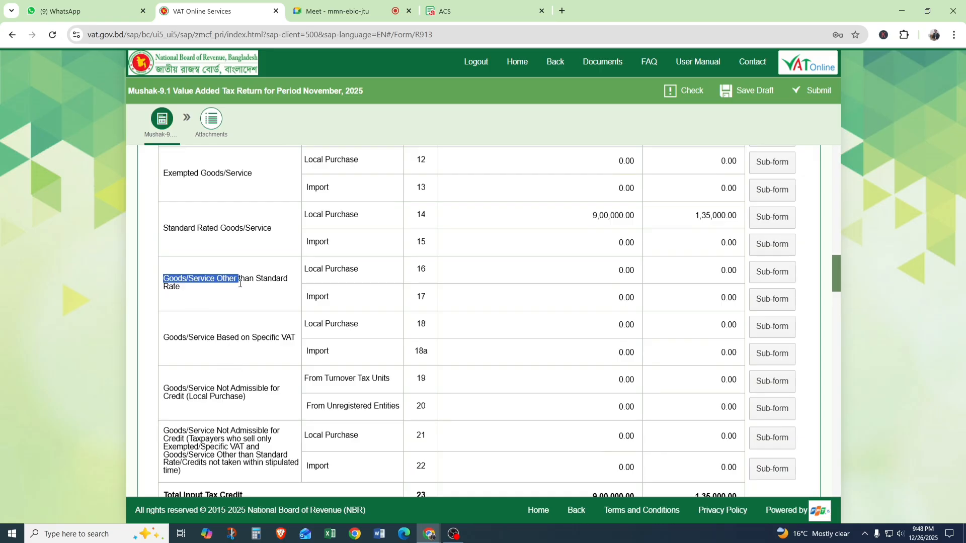
{"action": "left_click", "coordinate": [769, 277]}
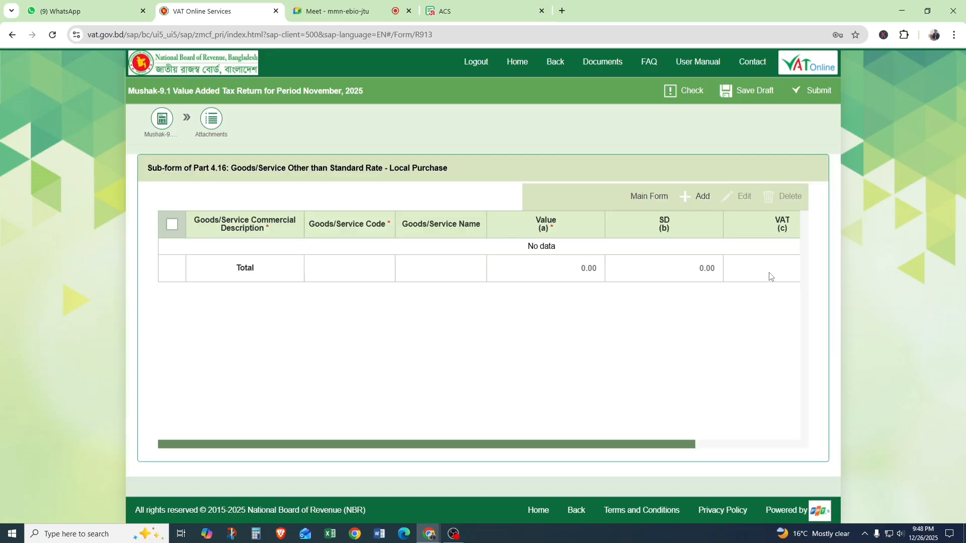
{"action": "left_click", "coordinate": [697, 196]}
{"action": "left_click", "coordinate": [227, 250]}
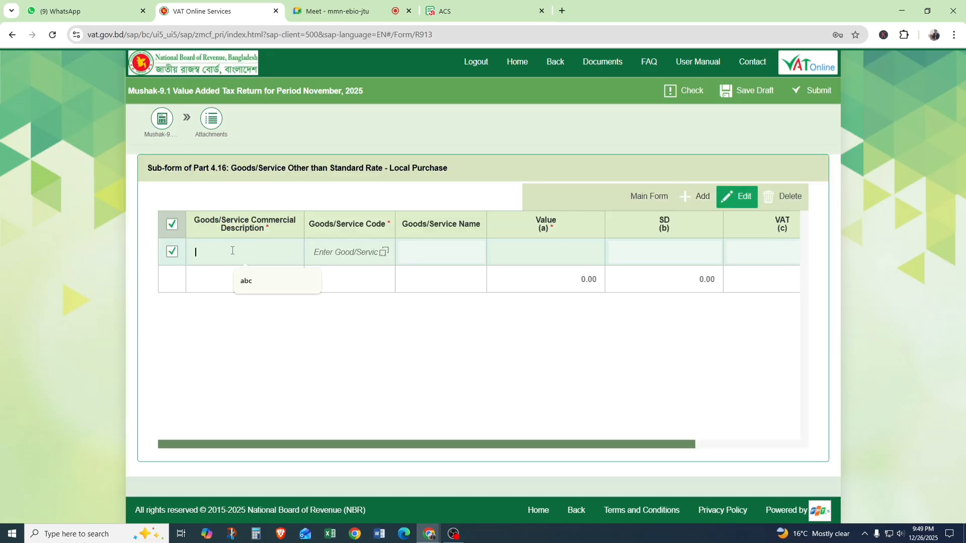
{"action": "left_click", "coordinate": [247, 278]}
Assign goods code 2009.89.00, Tamarind juice, and a value of 10,000.00 to the Note 16 purchase row, then return to the main form.
{"action": "left_click", "coordinate": [382, 252]}
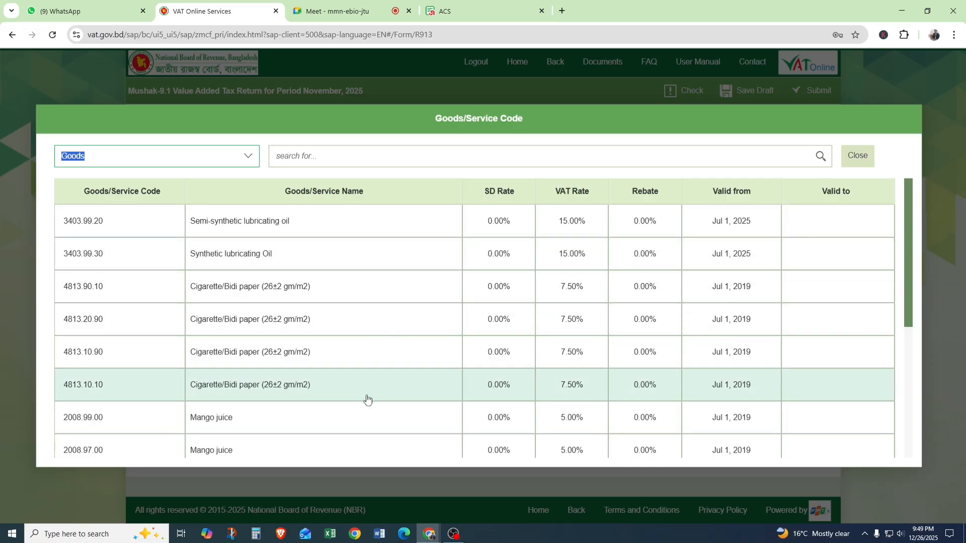
{"action": "scroll", "coordinate": [353, 403], "scroll_direction": "down", "scroll_amount": 3}
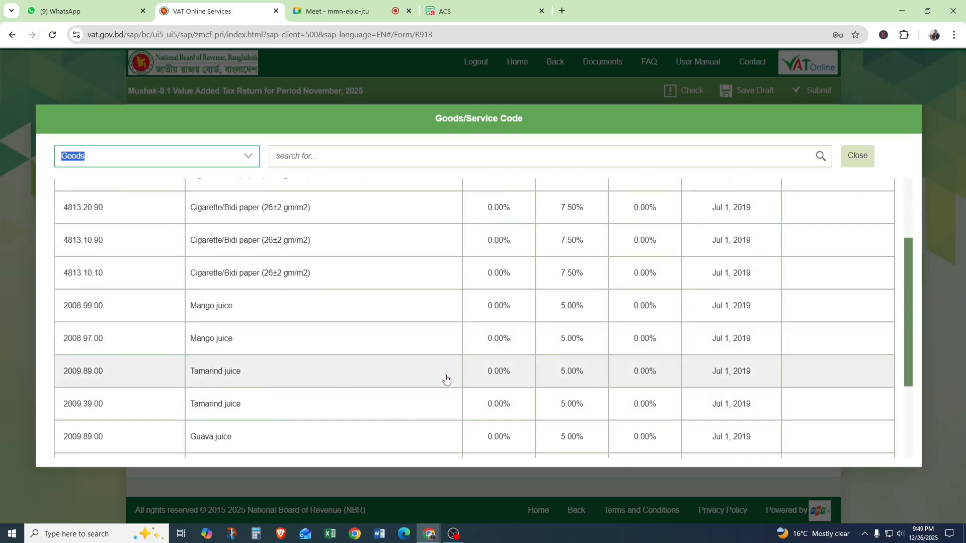
{"action": "left_click", "coordinate": [576, 370]}
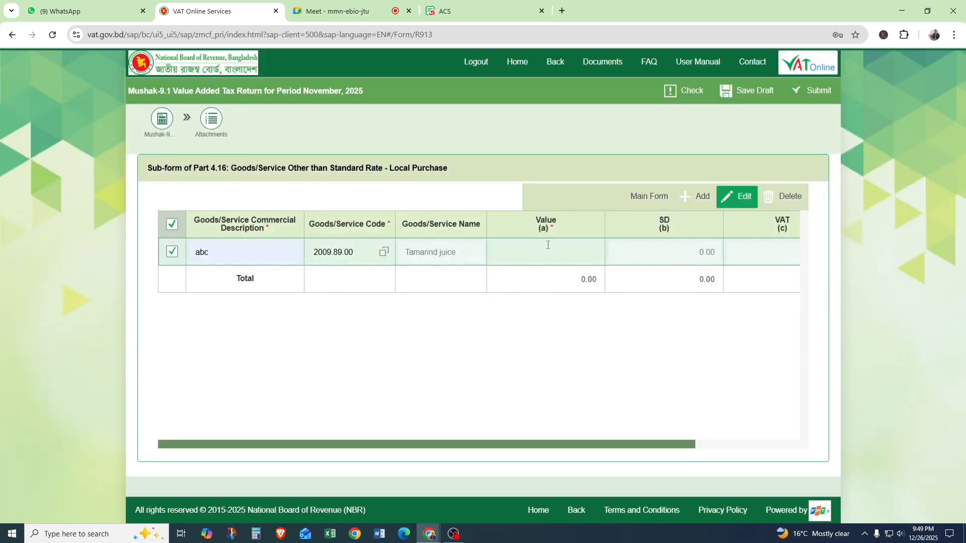
{"action": "left_click", "coordinate": [549, 245]}
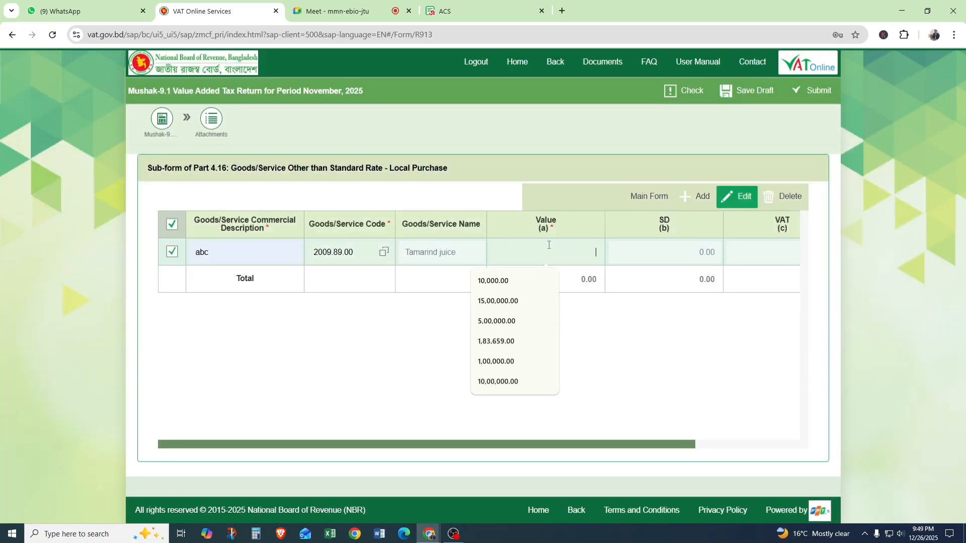
{"action": "left_click", "coordinate": [507, 283]}
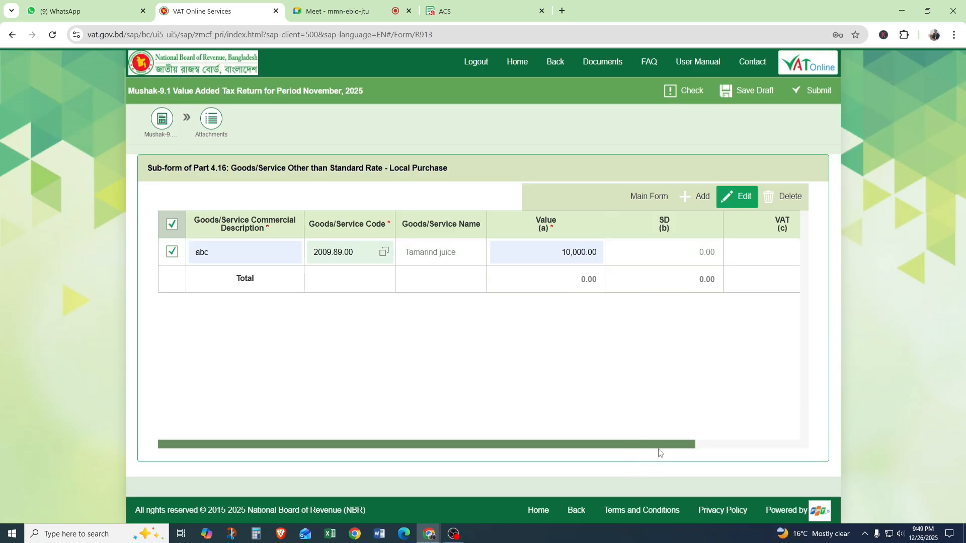
{"action": "left_click_drag", "start_coordinate": [690, 446], "coordinate": [795, 435]}
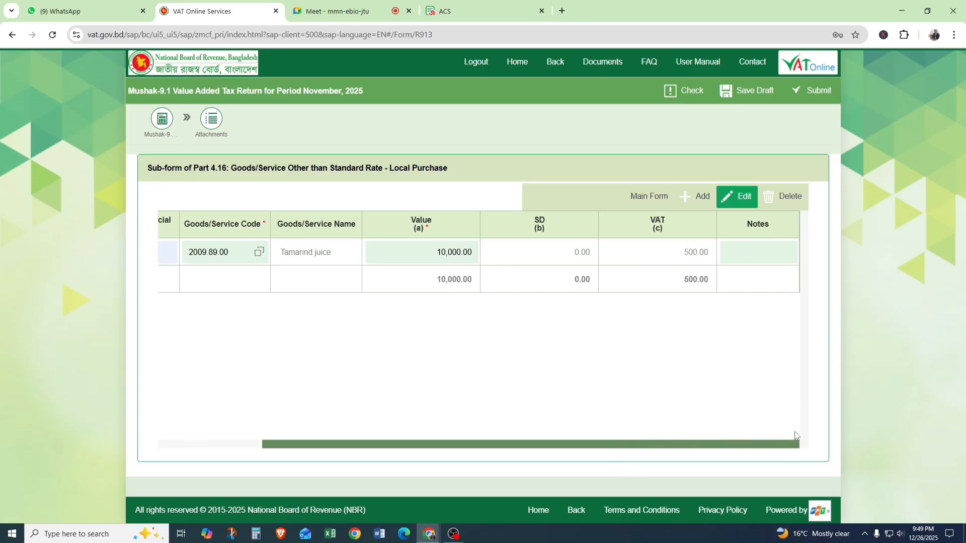
{"action": "left_click", "coordinate": [662, 196]}
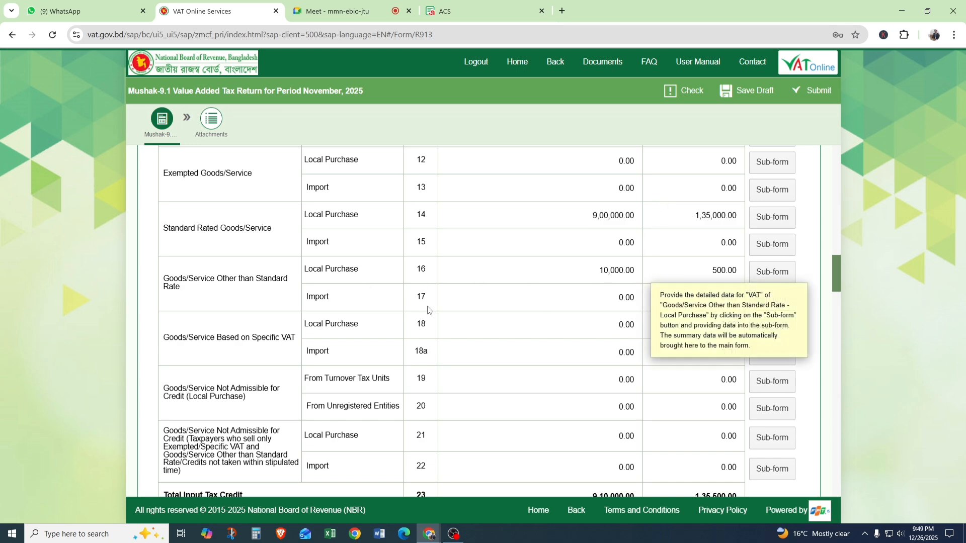
Delete the "abc" row from the Note 14 standard rated local purchase sub-form and return to the main form.
{"action": "scroll", "coordinate": [393, 316], "scroll_direction": "up", "scroll_amount": 1}
{"action": "scroll", "coordinate": [392, 314], "scroll_direction": "up", "scroll_amount": 6}
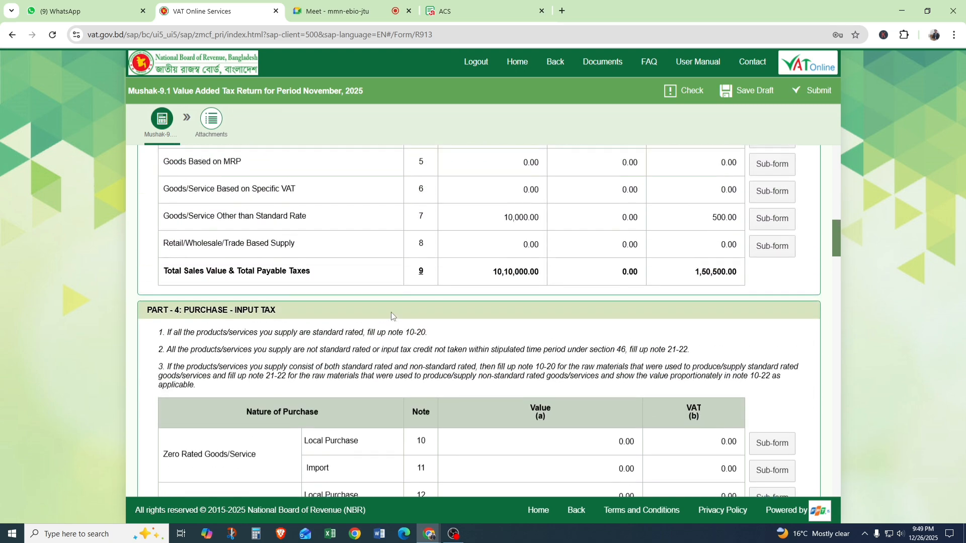
{"action": "scroll", "coordinate": [392, 314], "scroll_direction": "down", "scroll_amount": 11}
{"action": "scroll", "coordinate": [592, 267], "scroll_direction": "up", "scroll_amount": 9}
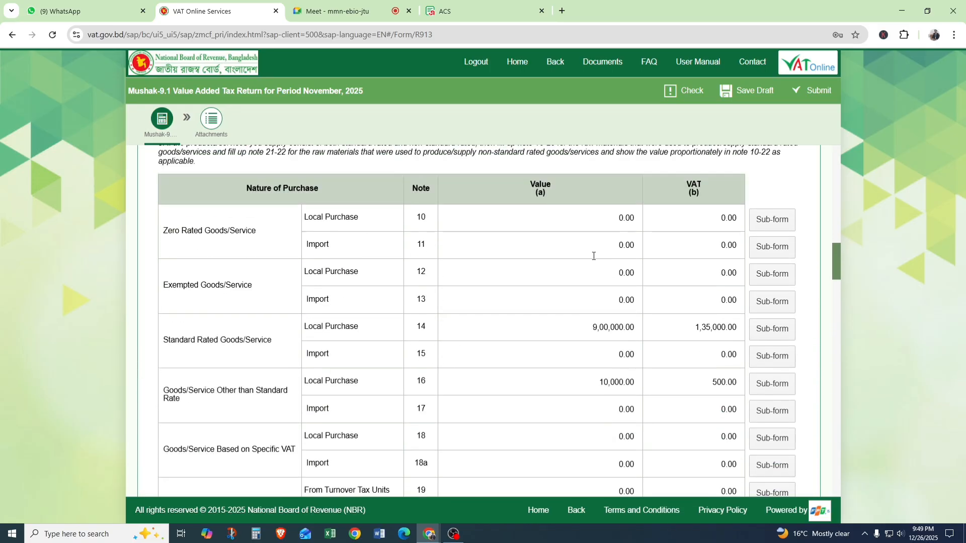
{"action": "scroll", "coordinate": [593, 263], "scroll_direction": "down", "scroll_amount": 2}
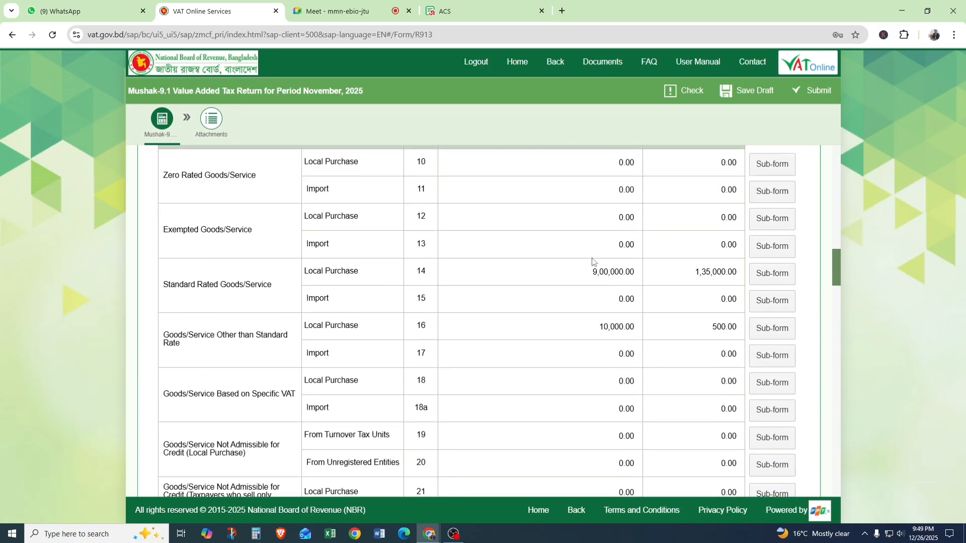
{"action": "scroll", "coordinate": [516, 464], "scroll_direction": "down", "scroll_amount": 1}
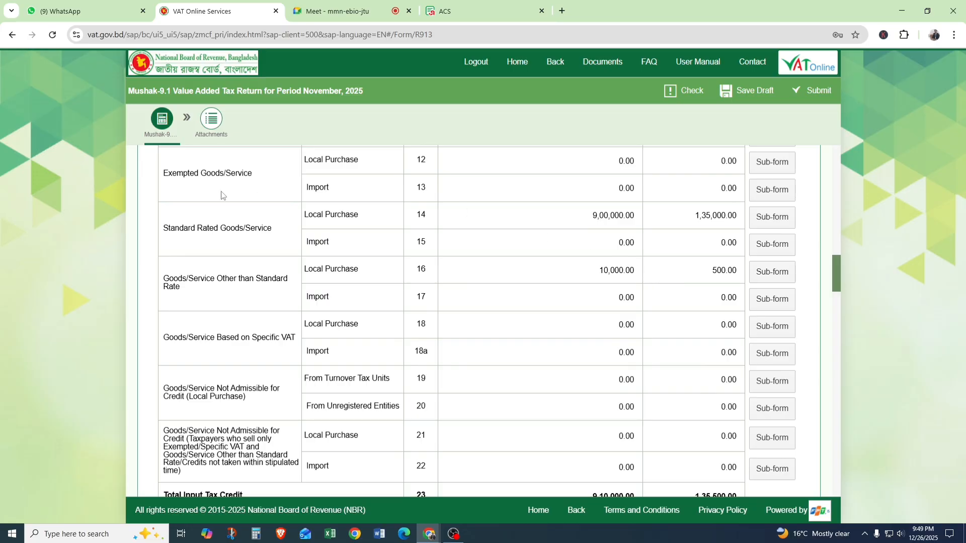
{"action": "left_click_drag", "start_coordinate": [167, 225], "coordinate": [343, 222]}
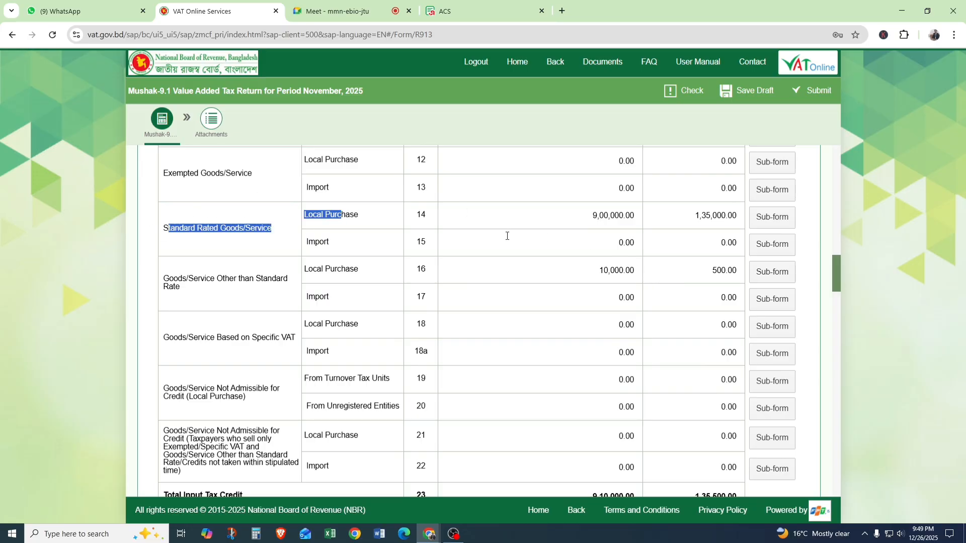
{"action": "left_click", "coordinate": [766, 219]}
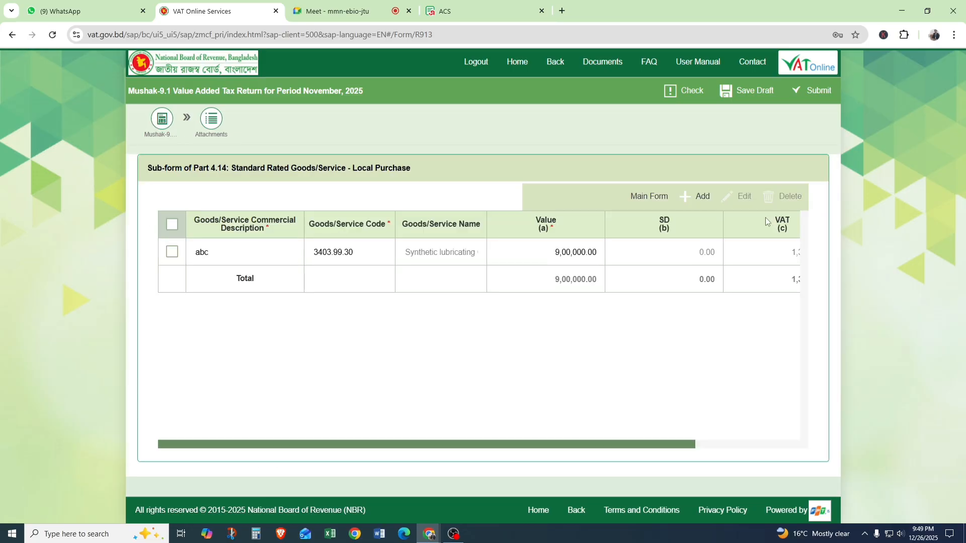
{"action": "left_click", "coordinate": [172, 251]}
{"action": "left_click", "coordinate": [785, 197]}
{"action": "left_click", "coordinate": [649, 196]}
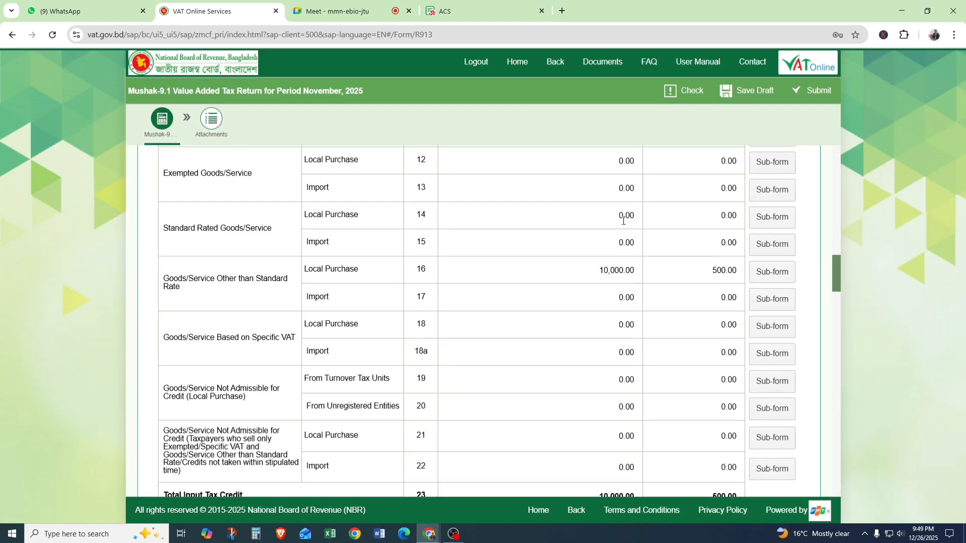
Check the total input tax credit in Part 4 against the Note 16 local purchase entry.
{"action": "scroll", "coordinate": [610, 261], "scroll_direction": "down", "scroll_amount": 5}
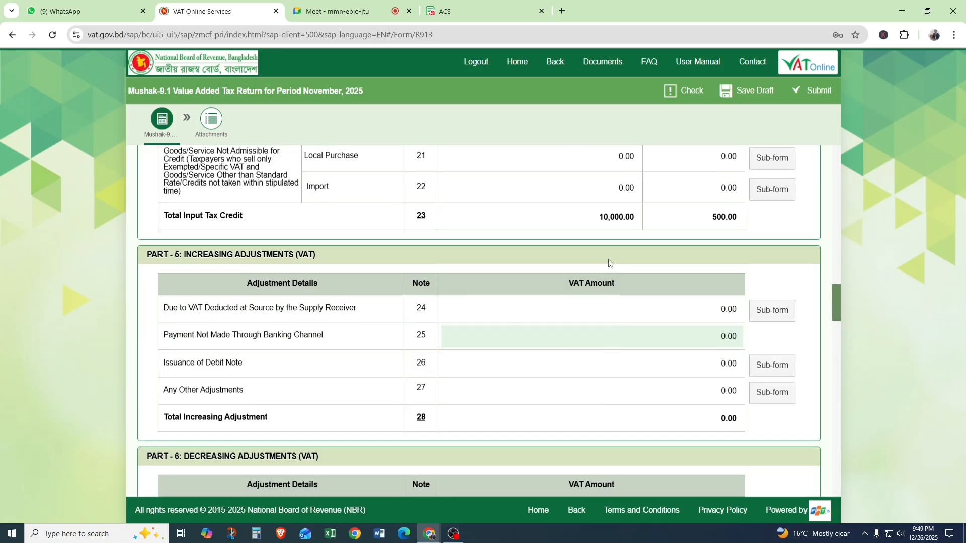
{"action": "scroll", "coordinate": [609, 263], "scroll_direction": "up", "scroll_amount": 4}
{"action": "scroll", "coordinate": [609, 263], "scroll_direction": "up", "scroll_amount": 1}
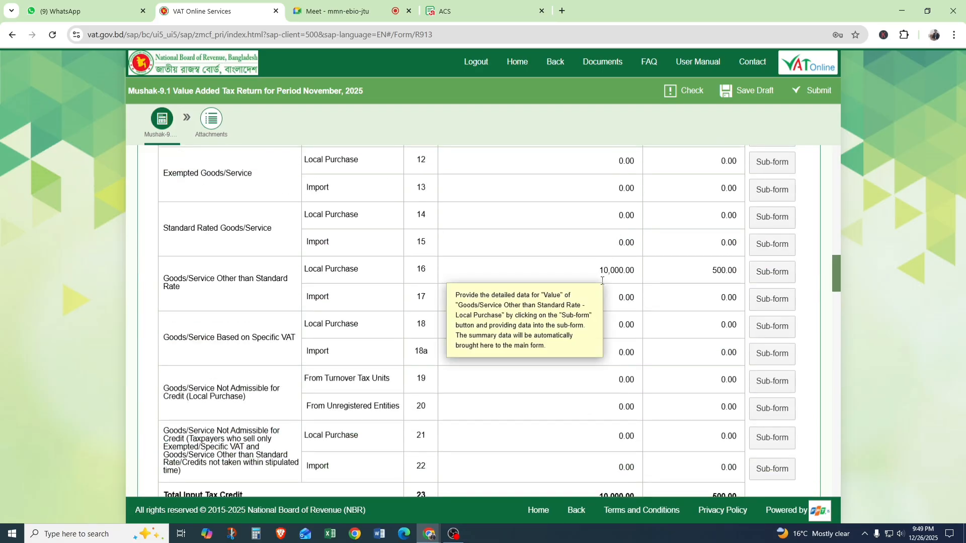
Delete the "abc" row from the Note 4 standard rated supply sub-form and return to the main form.
{"action": "scroll", "coordinate": [602, 281], "scroll_direction": "up", "scroll_amount": 10}
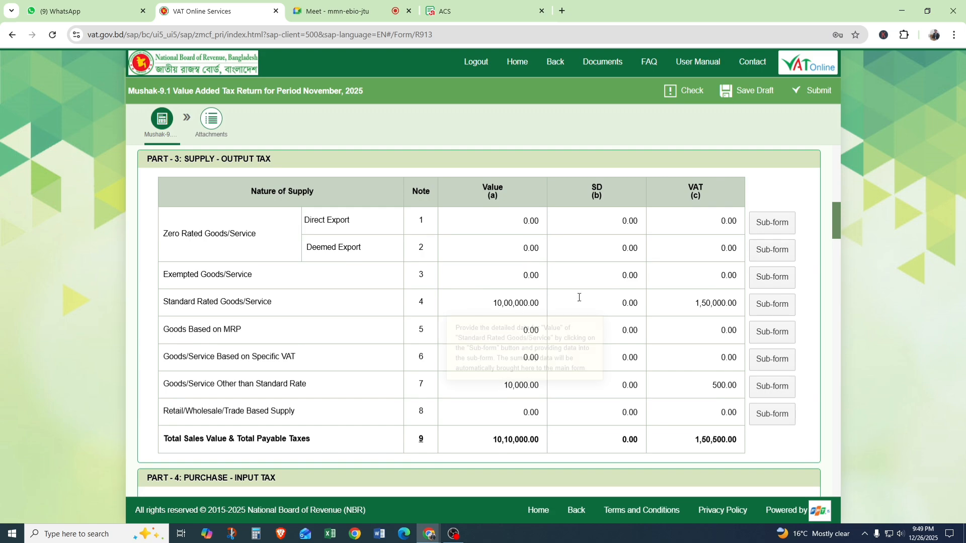
{"action": "left_click", "coordinate": [772, 304]}
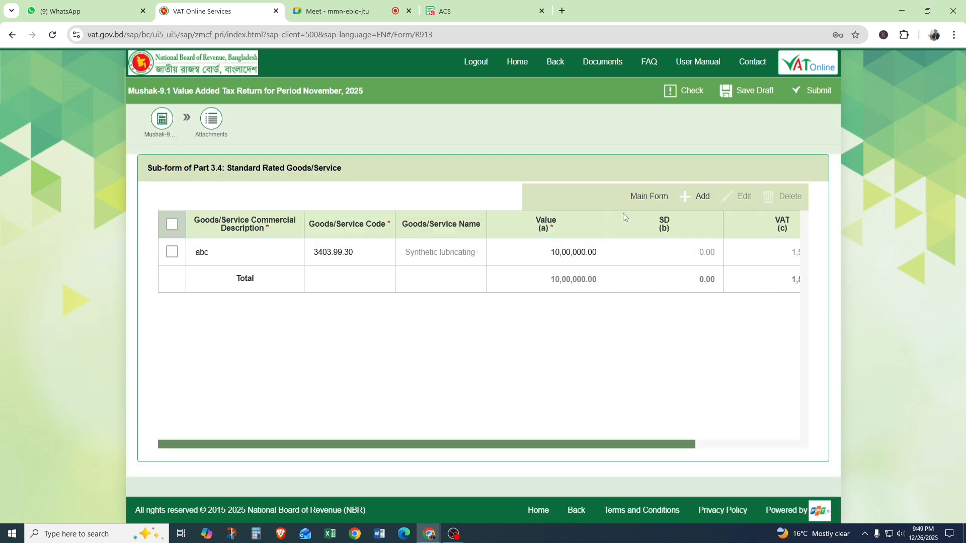
{"action": "left_click", "coordinate": [172, 252]}
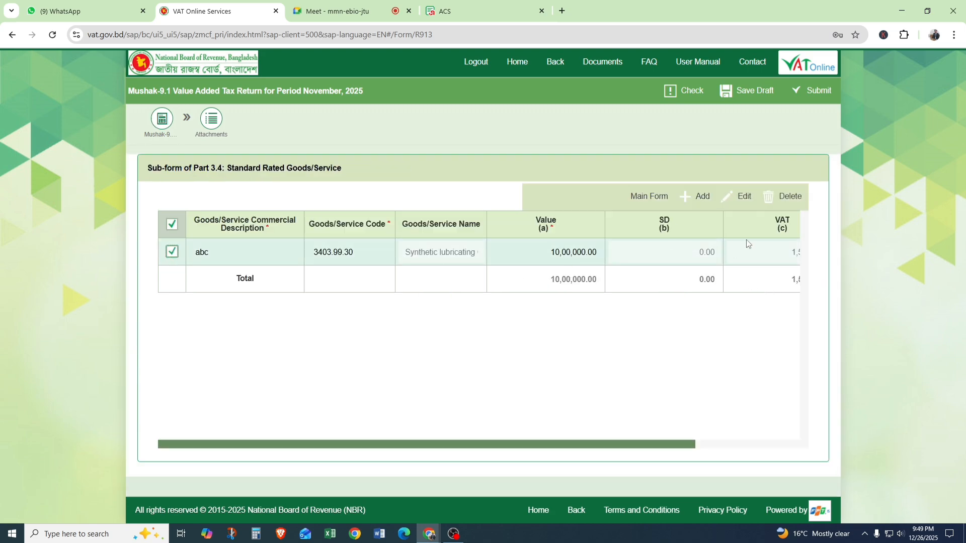
{"action": "left_click", "coordinate": [787, 196]}
{"action": "left_click", "coordinate": [638, 197]}
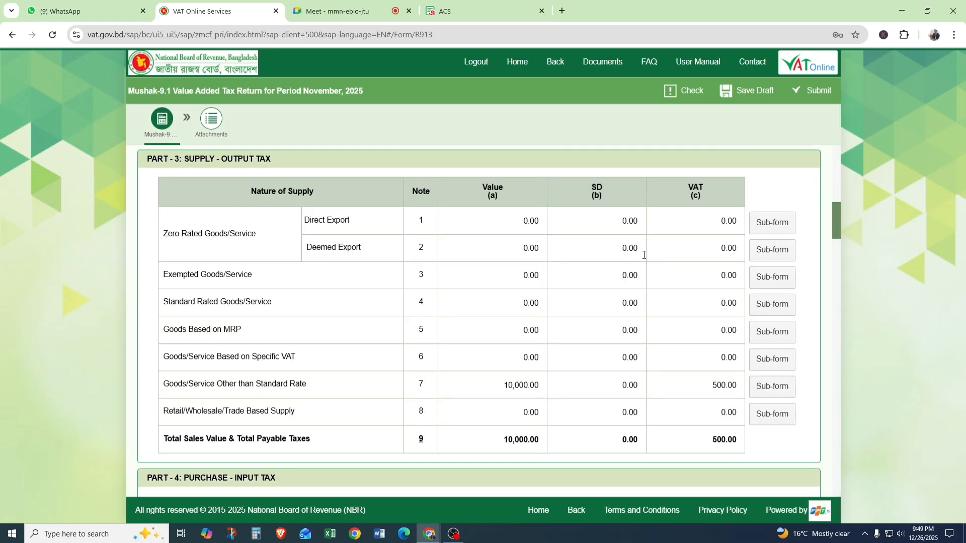
Delete the "abc" row from the Note 16 sub-form for local purchases other than standard rate and return to the main form.
{"action": "scroll", "coordinate": [715, 393], "scroll_direction": "down", "scroll_amount": 8}
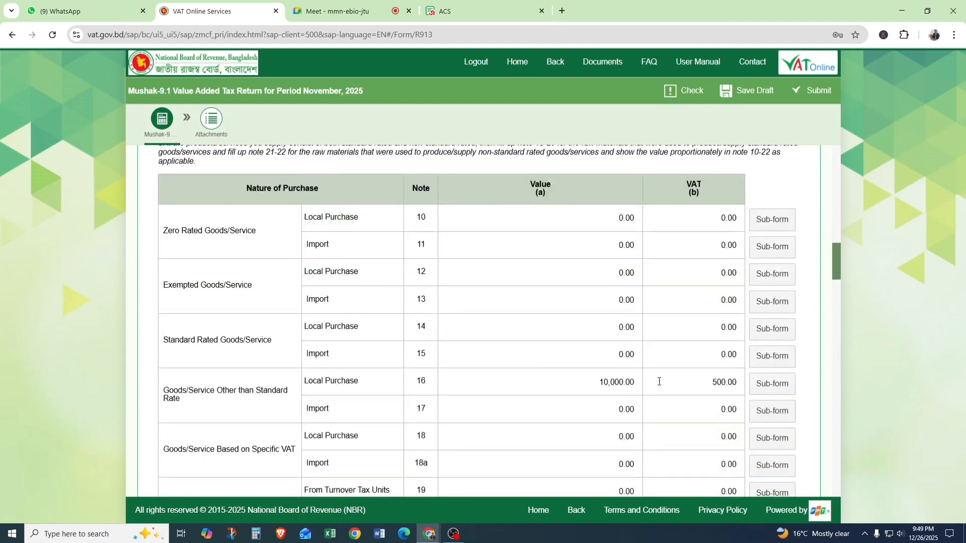
{"action": "left_click", "coordinate": [725, 382]}
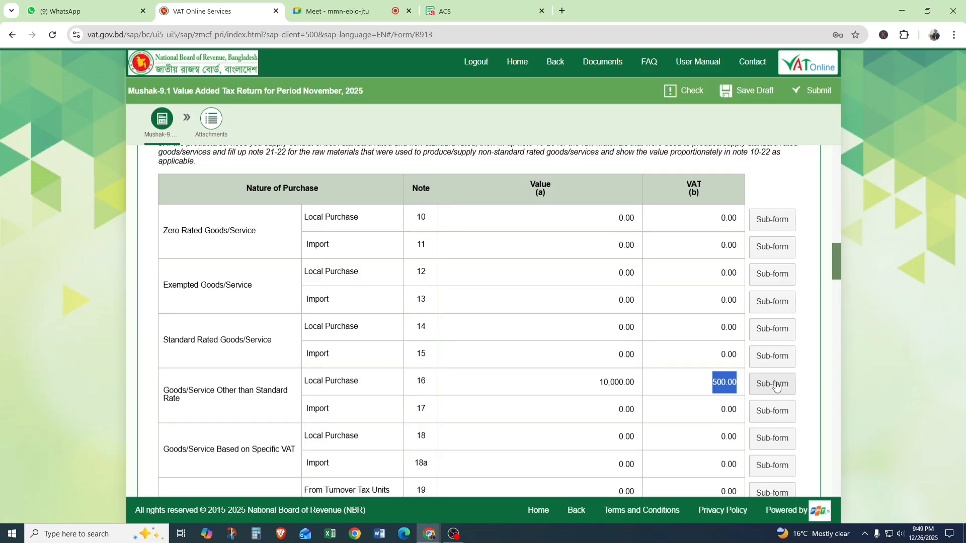
{"action": "left_click", "coordinate": [773, 384]}
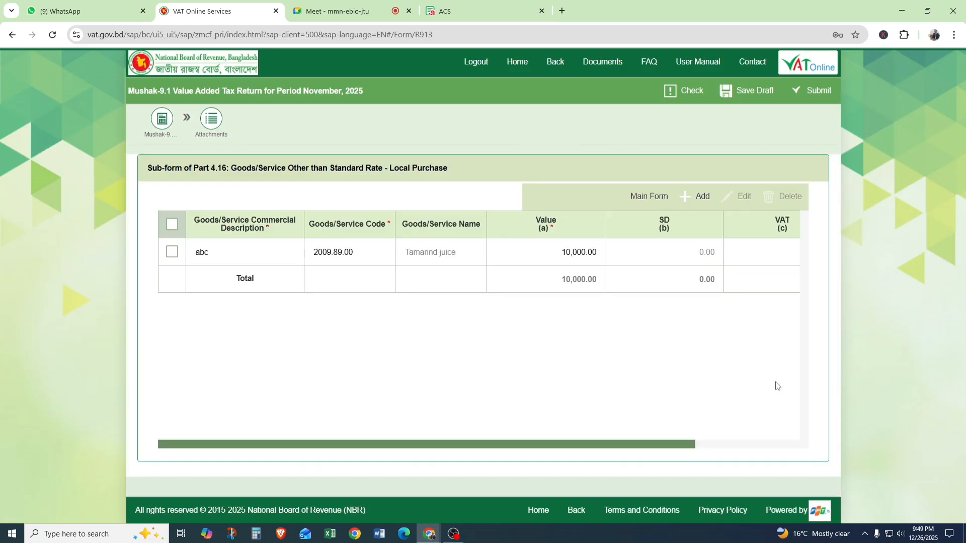
{"action": "left_click", "coordinate": [170, 254]}
{"action": "left_click", "coordinate": [779, 197]}
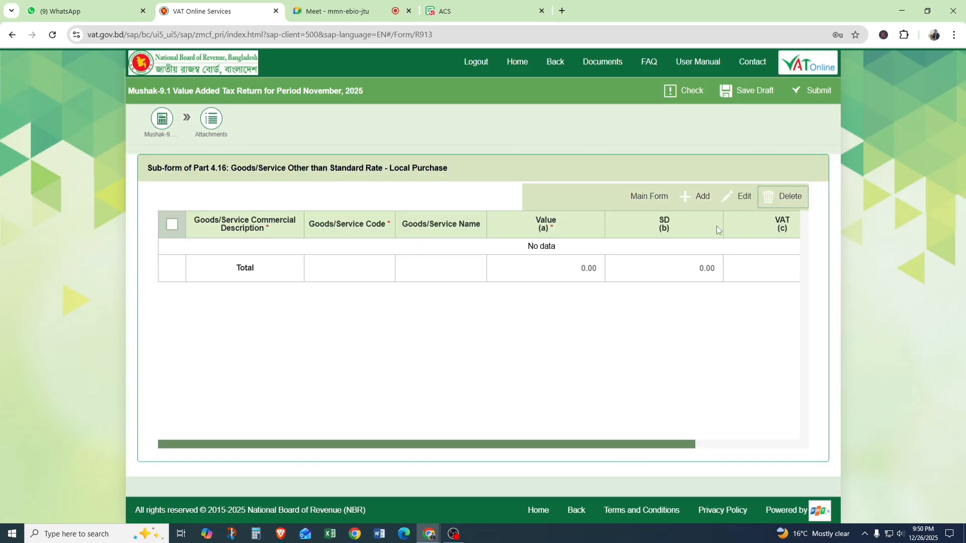
{"action": "left_click", "coordinate": [656, 200]}
Review the Note 7 supply entry and its sub-form for goods other than standard rate, then return to the main form.
{"action": "scroll", "coordinate": [603, 301], "scroll_direction": "up", "scroll_amount": 5}
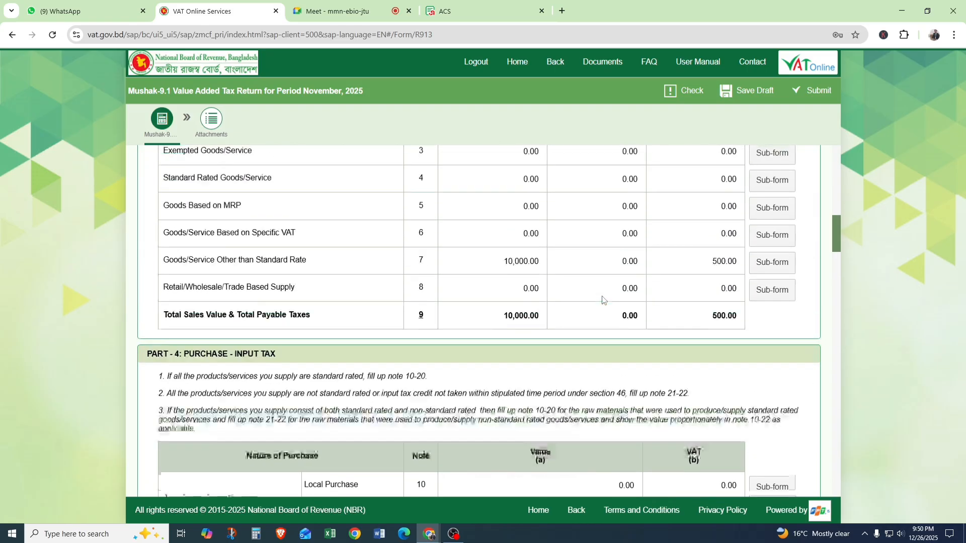
{"action": "scroll", "coordinate": [603, 301], "scroll_direction": "up", "scroll_amount": 1}
{"action": "left_click", "coordinate": [714, 328]}
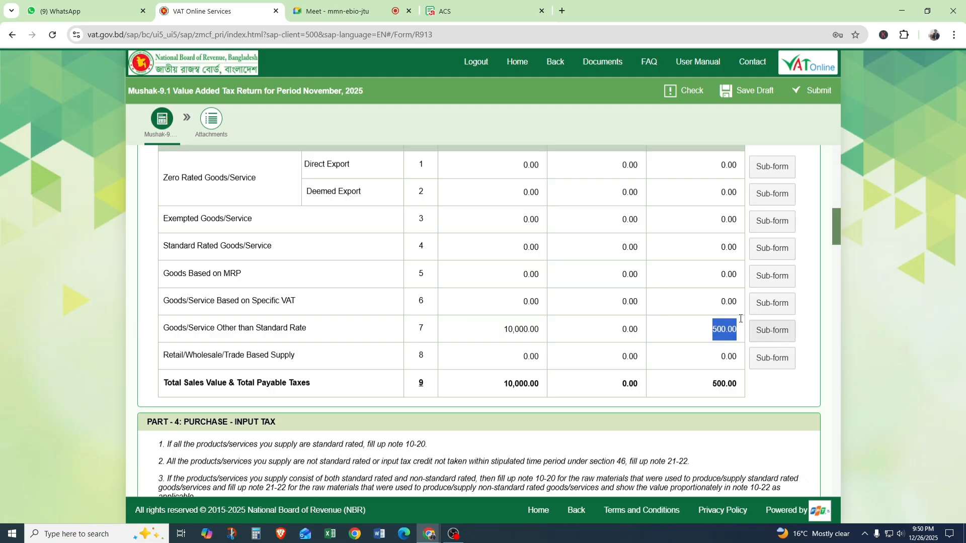
{"action": "left_click", "coordinate": [781, 332]}
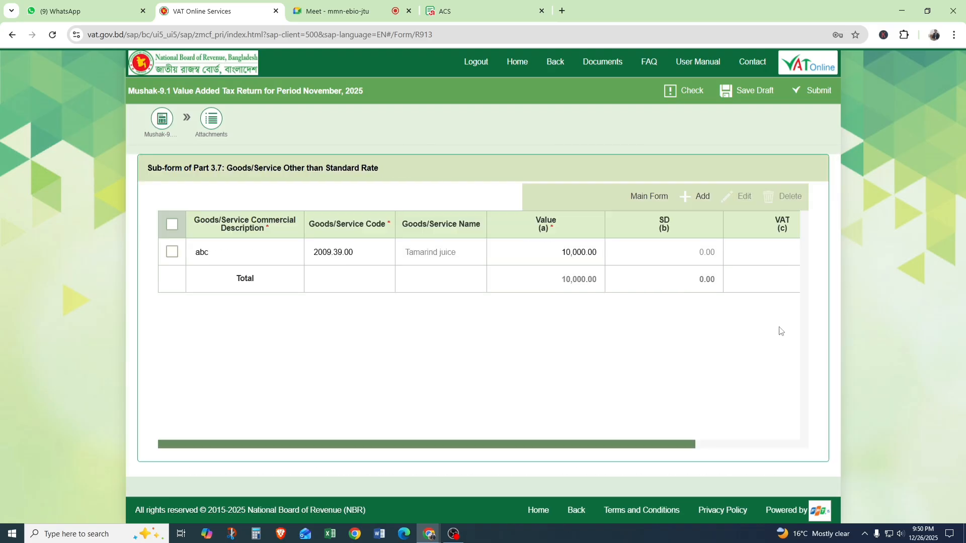
{"action": "left_click", "coordinate": [646, 202]}
Open the Note 21 sub-form for local purchases not admissible for credit and add a row with the commercial description "abc".
{"action": "scroll", "coordinate": [554, 349], "scroll_direction": "down", "scroll_amount": 7}
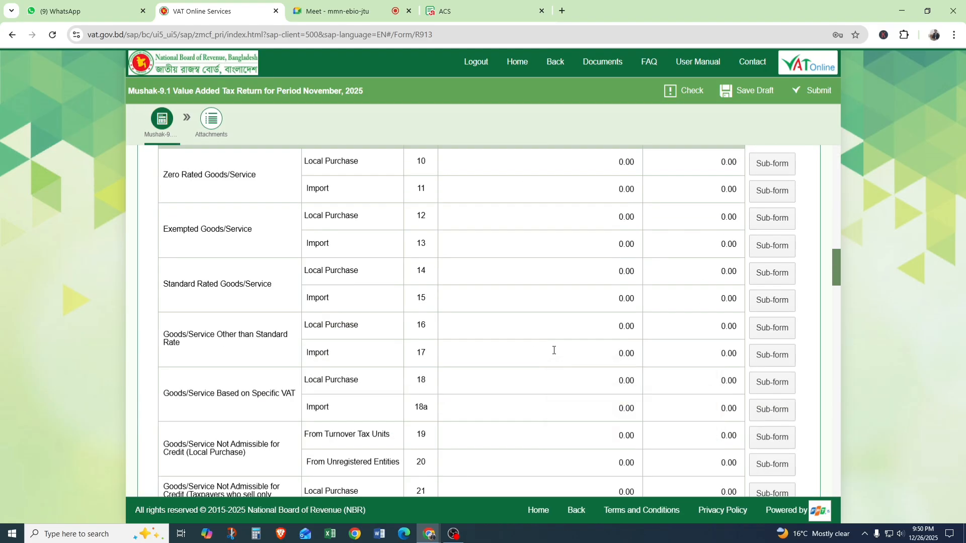
{"action": "scroll", "coordinate": [554, 349], "scroll_direction": "down", "scroll_amount": 3}
{"action": "scroll", "coordinate": [264, 273], "scroll_direction": "up", "scroll_amount": 1}
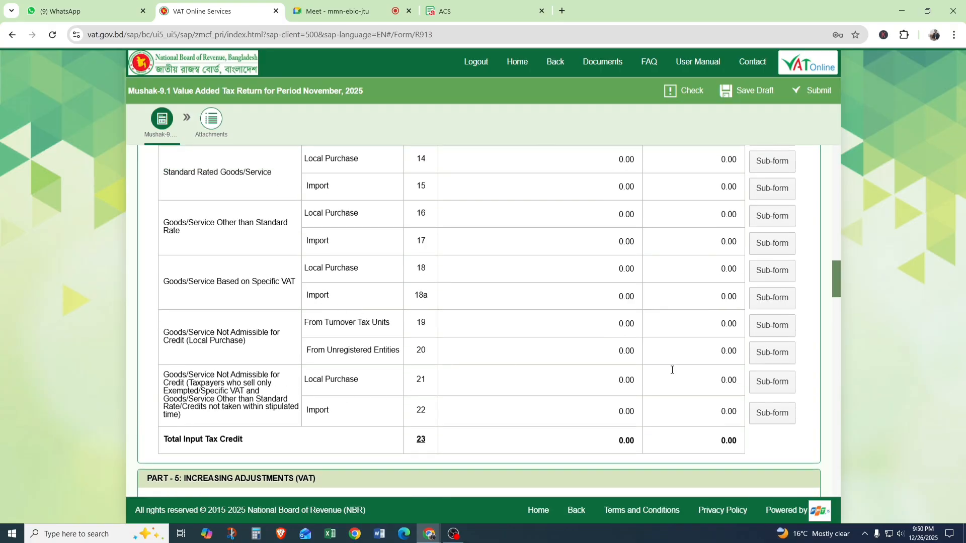
{"action": "left_click", "coordinate": [774, 383]}
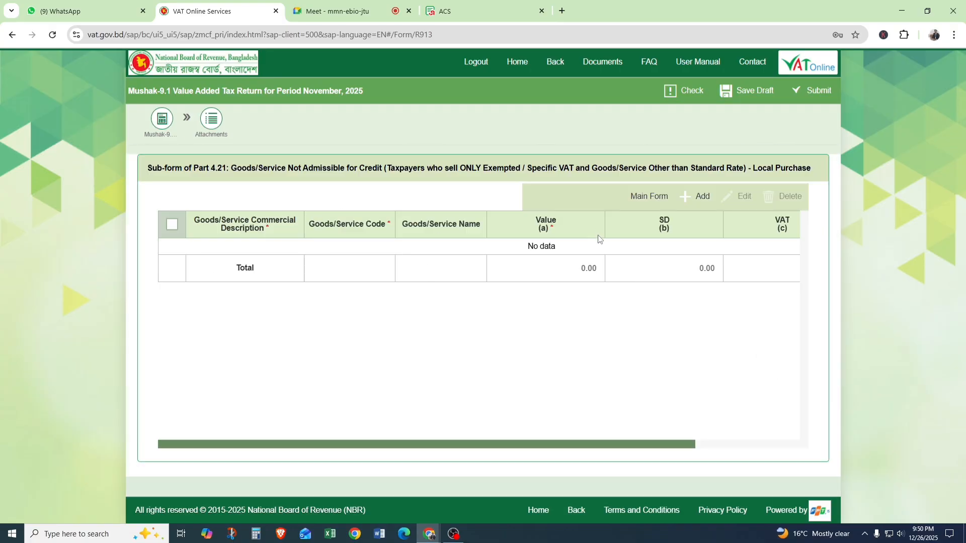
{"action": "left_click", "coordinate": [696, 196]}
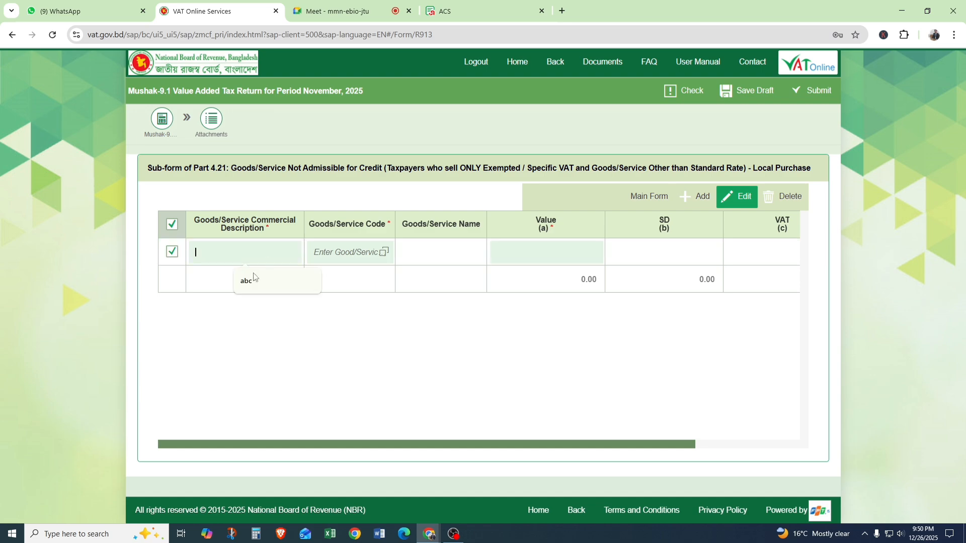
{"action": "left_click", "coordinate": [254, 276]}
Assign goods code 5206.23.00, Cotton Yarn, and a value of 10,000.00 to the Note 21 purchase row, then return to the main form.
{"action": "left_click", "coordinate": [384, 251]}
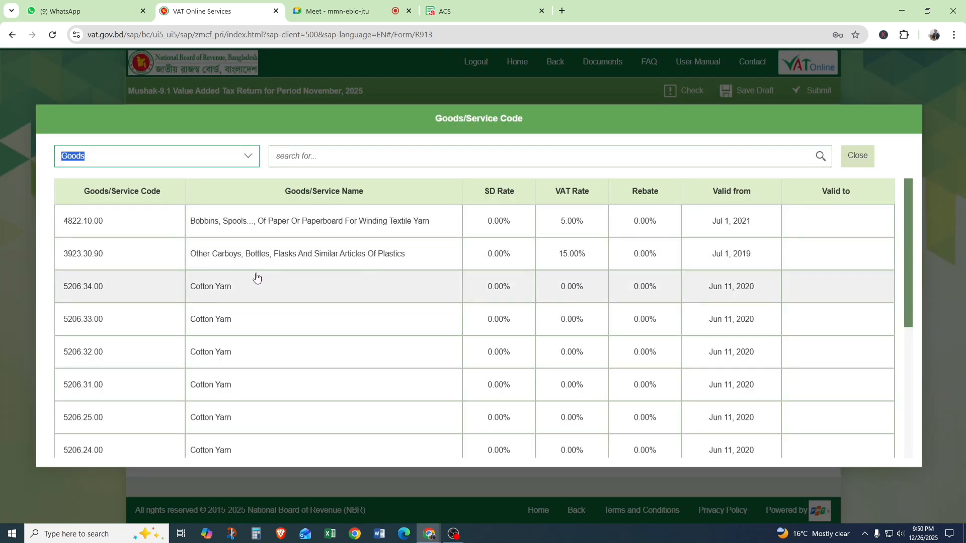
{"action": "scroll", "coordinate": [254, 423], "scroll_direction": "down", "scroll_amount": 2}
{"action": "left_click", "coordinate": [221, 373]}
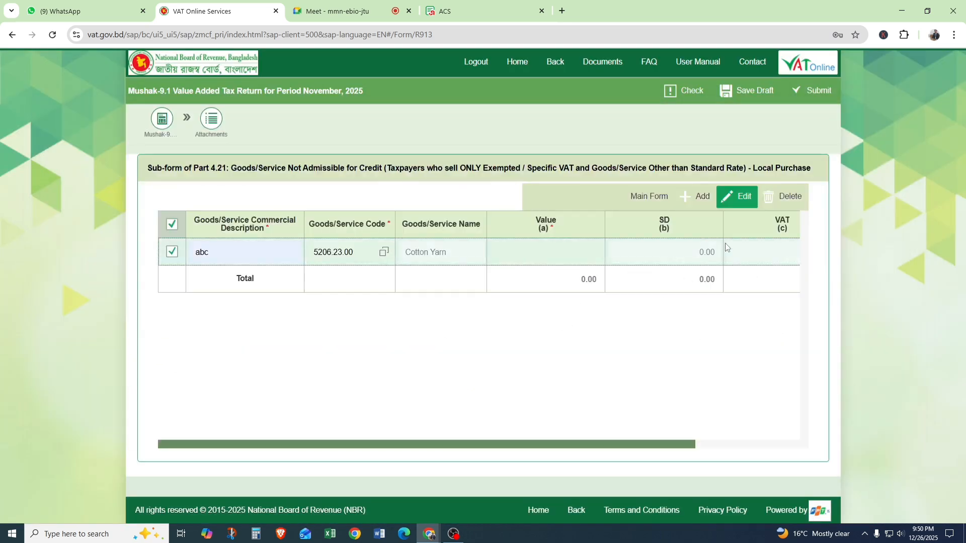
{"action": "left_click", "coordinate": [568, 255]}
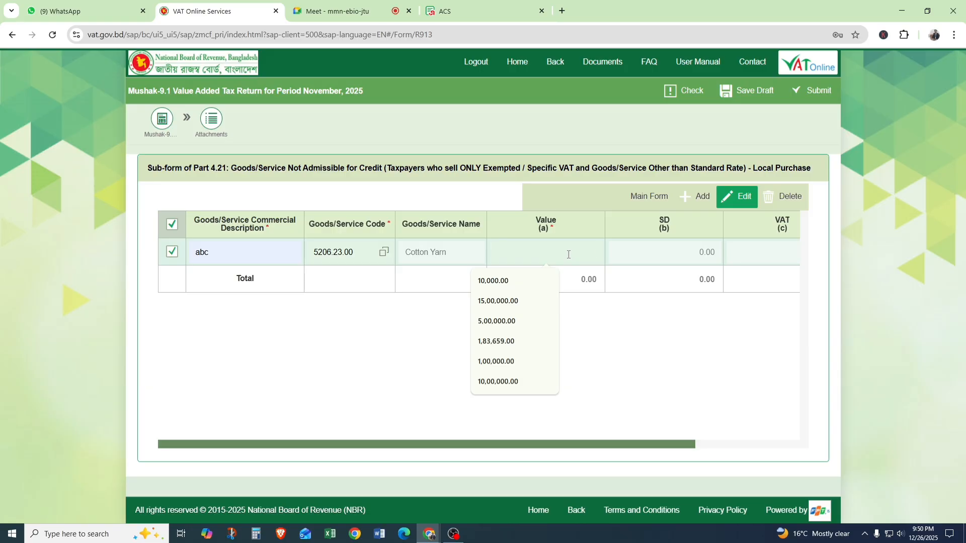
{"action": "left_click", "coordinate": [494, 284]}
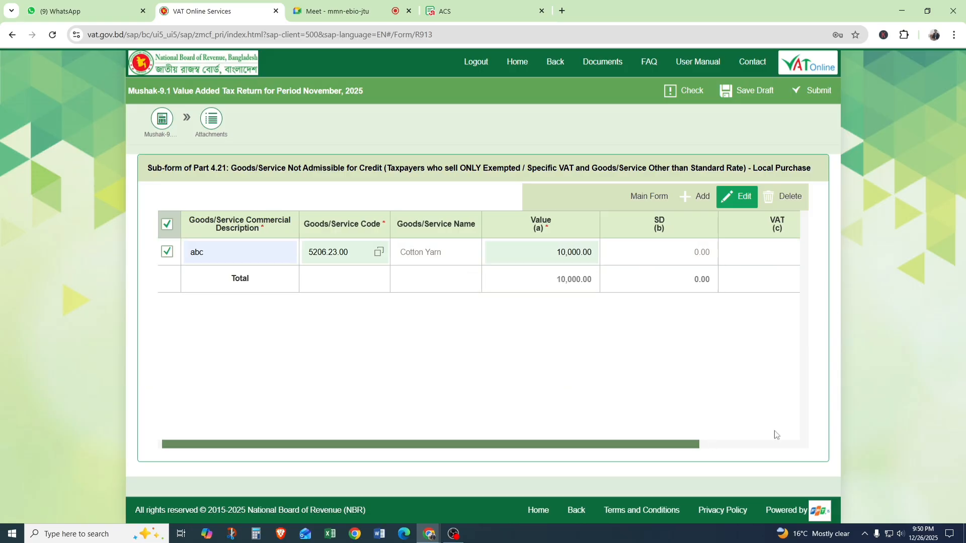
{"action": "left_click", "coordinate": [659, 197]}
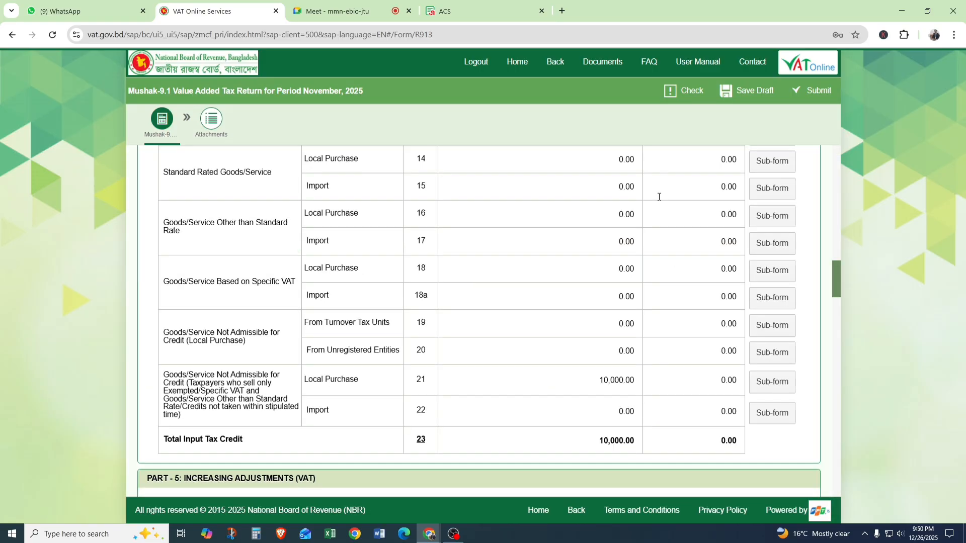
Examine the Note 21 VAT amount, the source-deducted VAT adjustments in Notes 24 and 29, and the Part 3 supply table.
{"action": "mouse_move", "coordinate": [701, 389]}
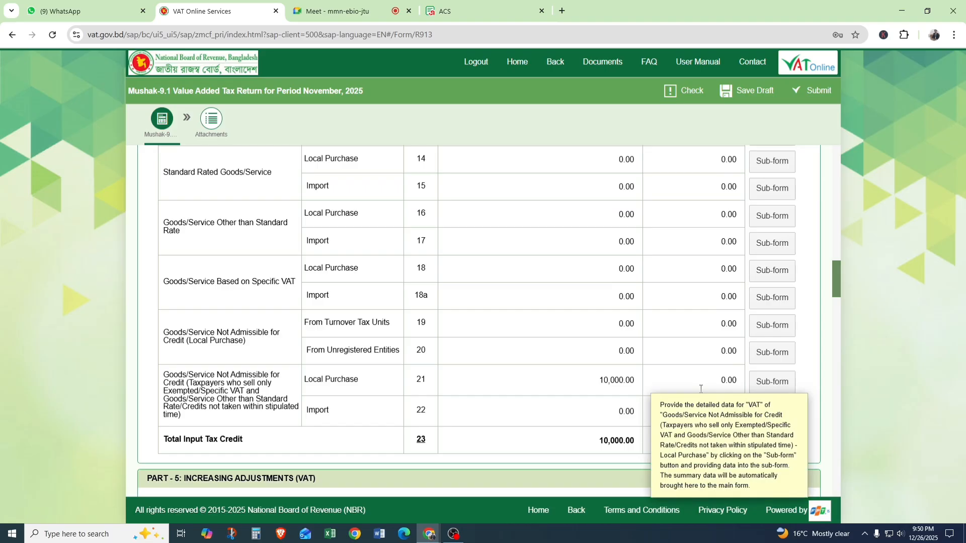
{"action": "scroll", "coordinate": [700, 388], "scroll_direction": "down", "scroll_amount": 6}
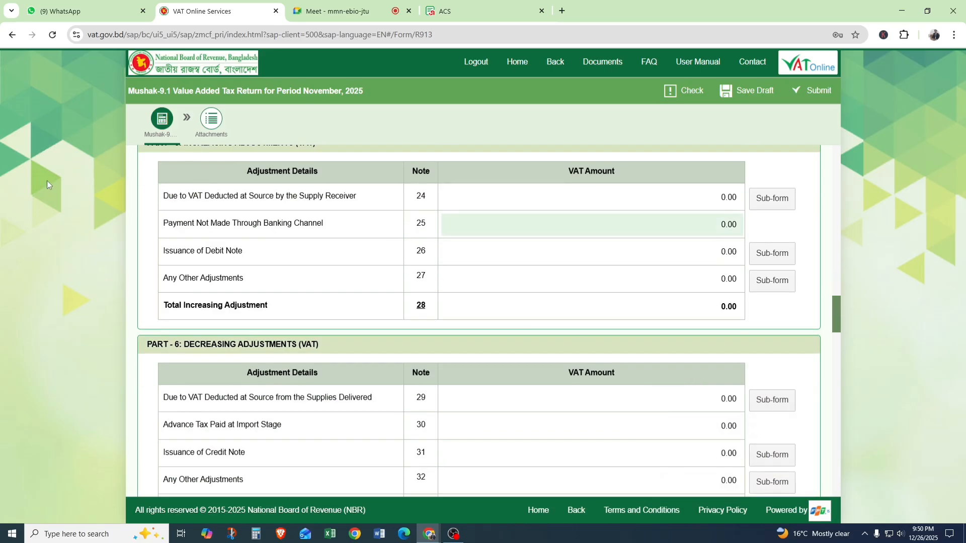
{"action": "left_click_drag", "start_coordinate": [158, 197], "coordinate": [431, 205]}
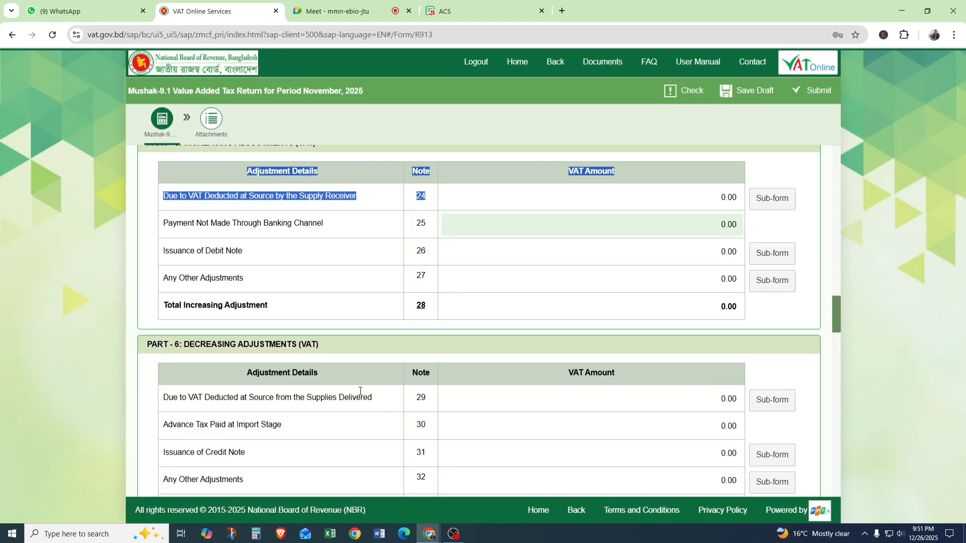
{"action": "scroll", "coordinate": [379, 387], "scroll_direction": "down", "scroll_amount": 1}
{"action": "double_click", "coordinate": [422, 342]}
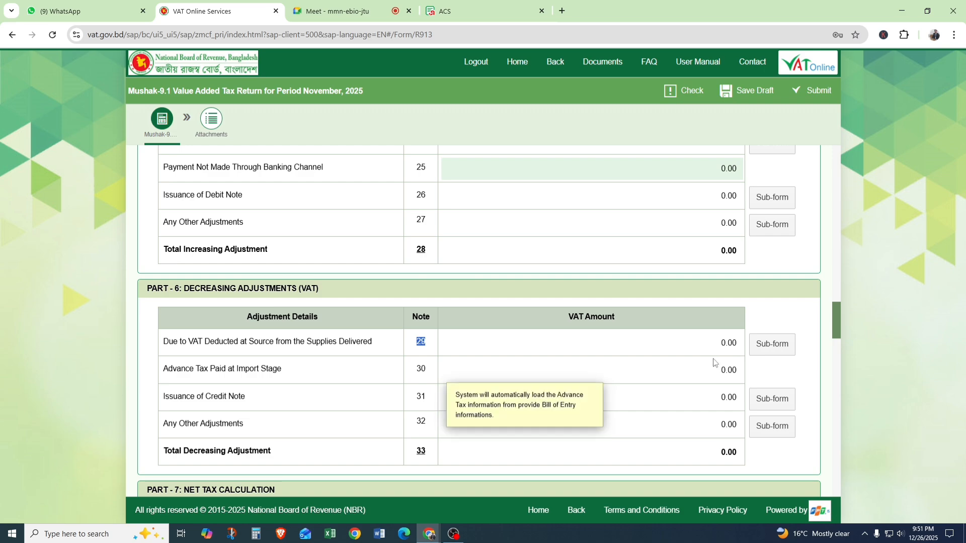
{"action": "scroll", "coordinate": [732, 306], "scroll_direction": "up", "scroll_amount": 6}
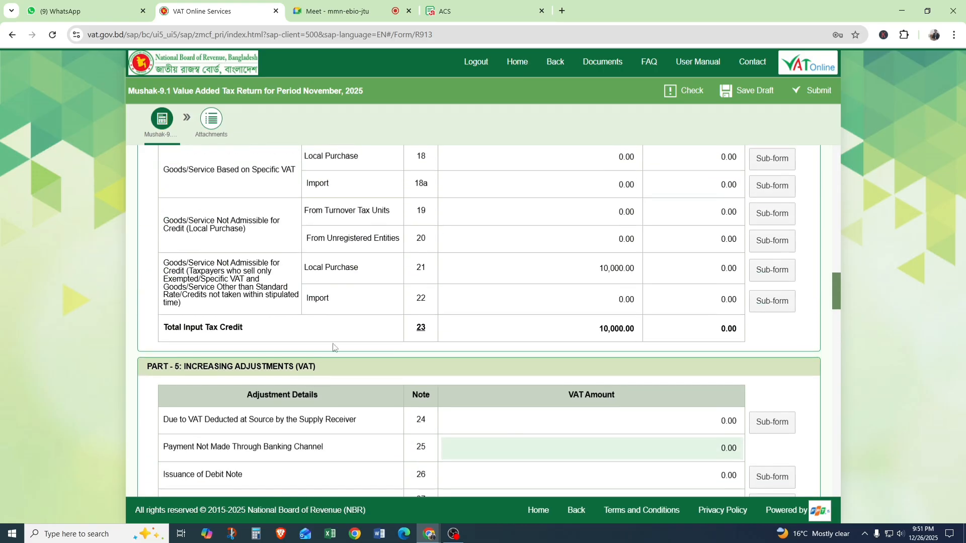
{"action": "scroll", "coordinate": [454, 268], "scroll_direction": "up", "scroll_amount": 10}
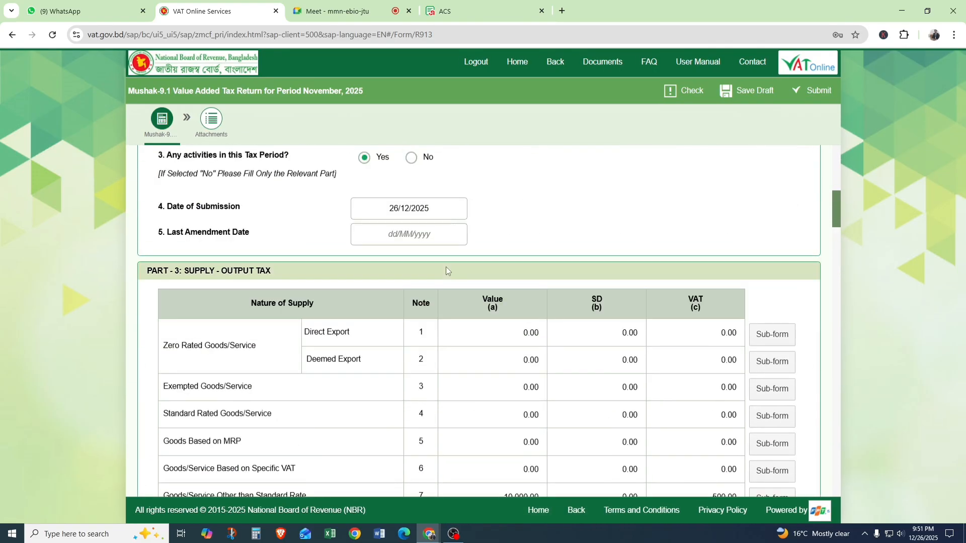
{"action": "scroll", "coordinate": [445, 267], "scroll_direction": "down", "scroll_amount": 3}
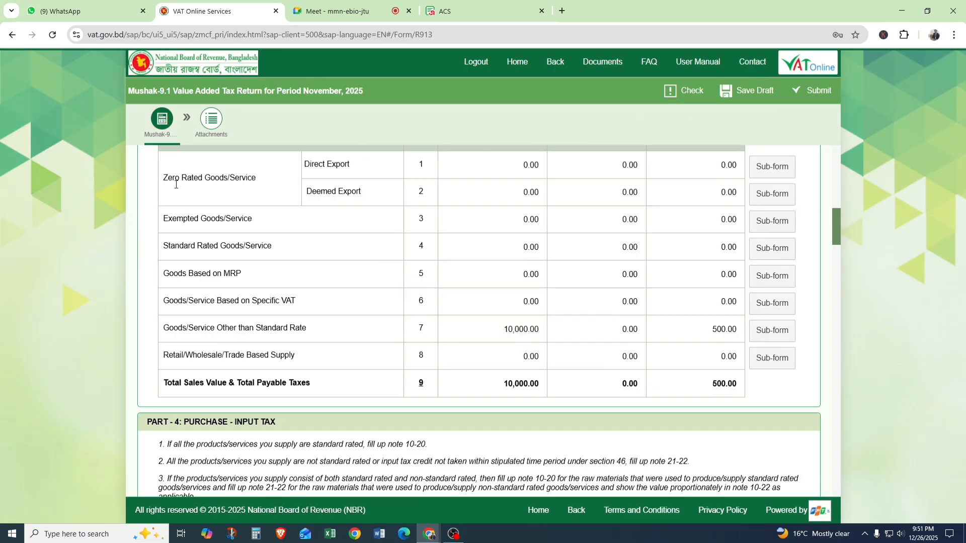
Open the return's attachments page and read the file size limit, checking the Google Meet participants in between.
{"action": "left_click", "coordinate": [211, 120]}
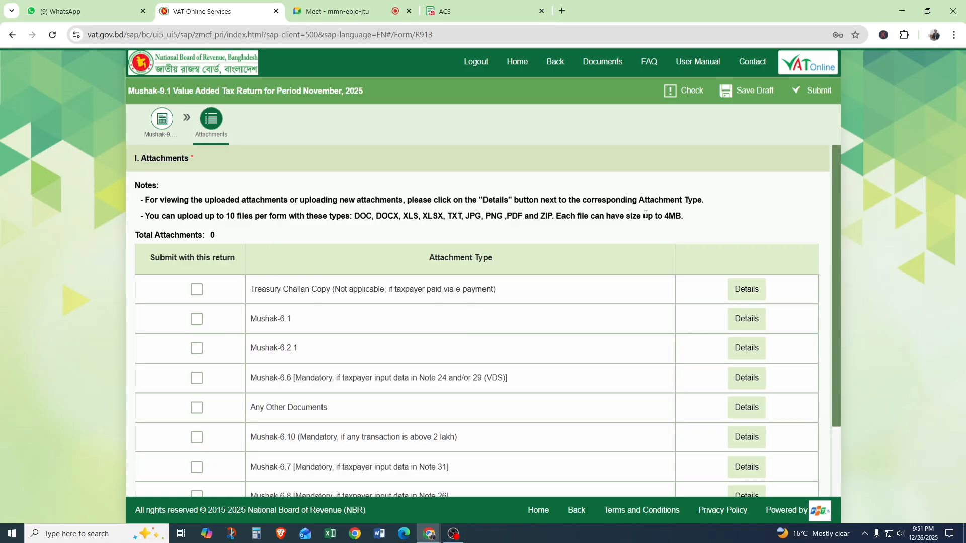
{"action": "left_click_drag", "start_coordinate": [562, 217], "coordinate": [682, 225]}
{"action": "left_click", "coordinate": [327, 3]}
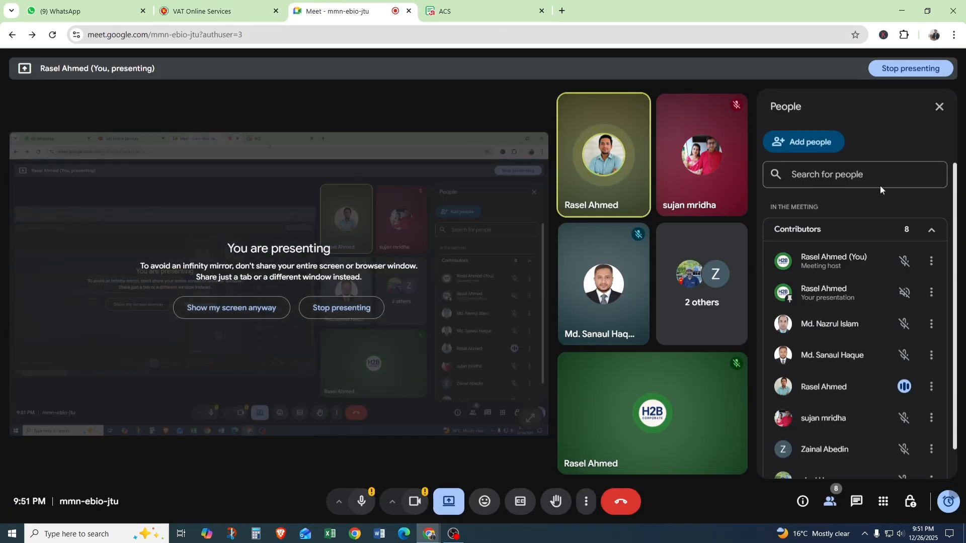
{"action": "left_click", "coordinate": [214, 7]}
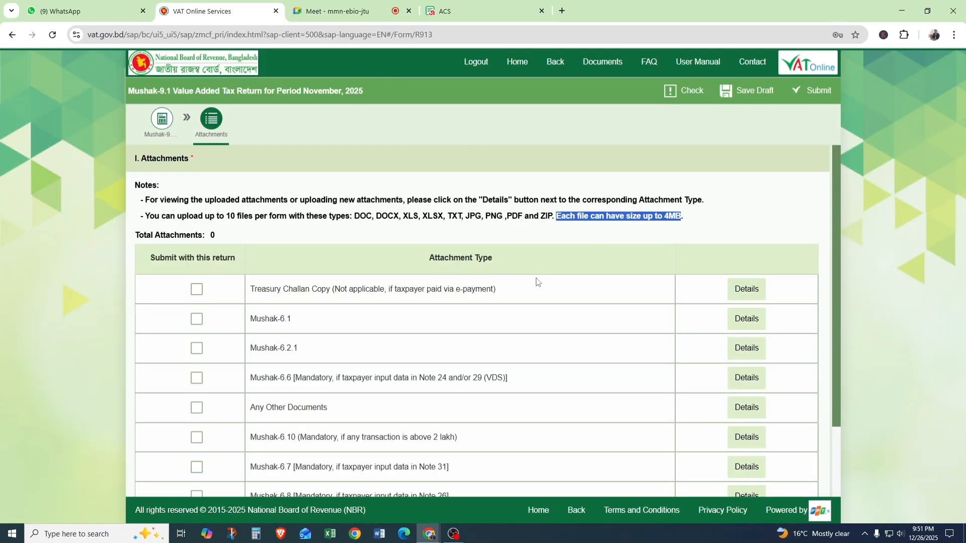
{"action": "left_click", "coordinate": [515, 270]}
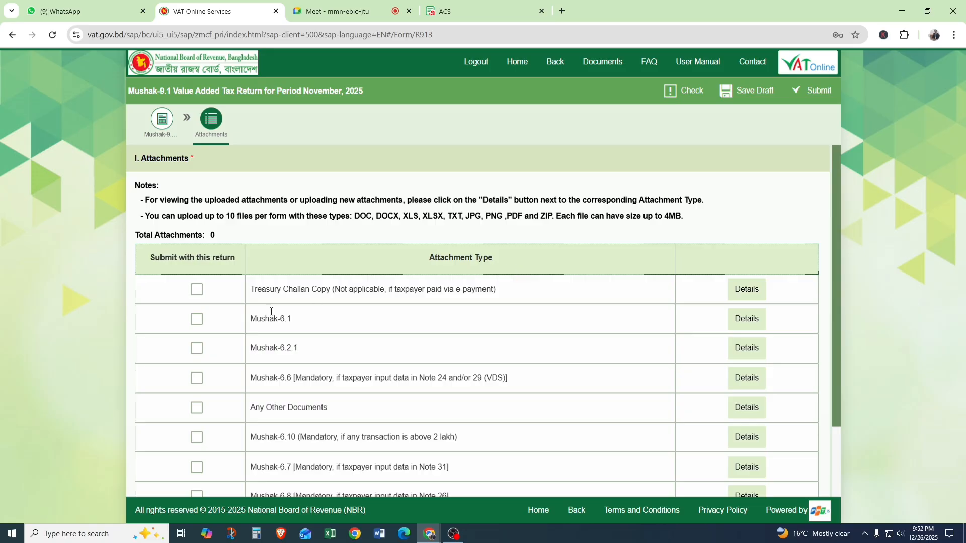
Mark the Treasury Challan Copy for submission with this return, then clear the mark again.
{"action": "left_click", "coordinate": [195, 293]}
{"action": "left_click", "coordinate": [196, 292]}
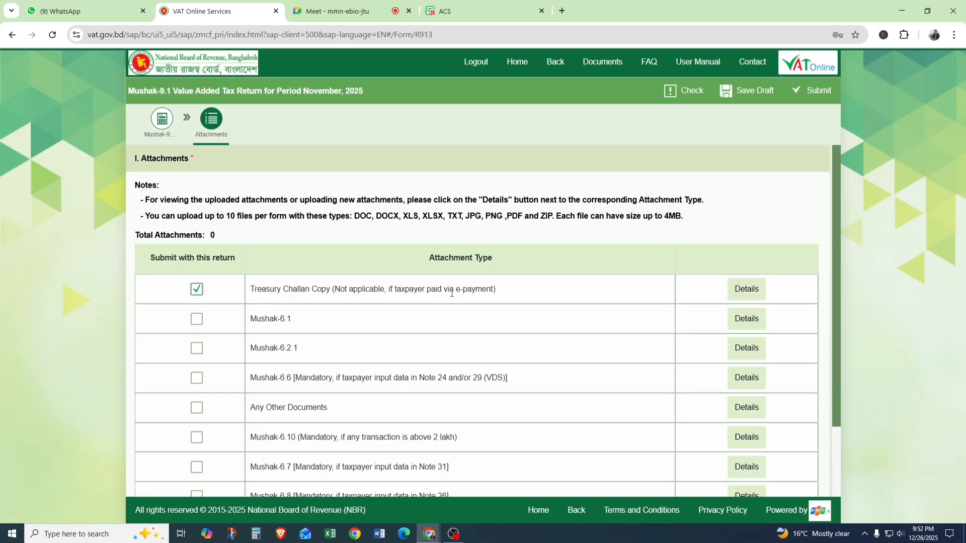
{"action": "left_click", "coordinate": [197, 290]}
View the attachment list for the Treasury Challan Copy type and close it without adding a file.
{"action": "left_click_drag", "start_coordinate": [252, 288], "coordinate": [529, 294]}
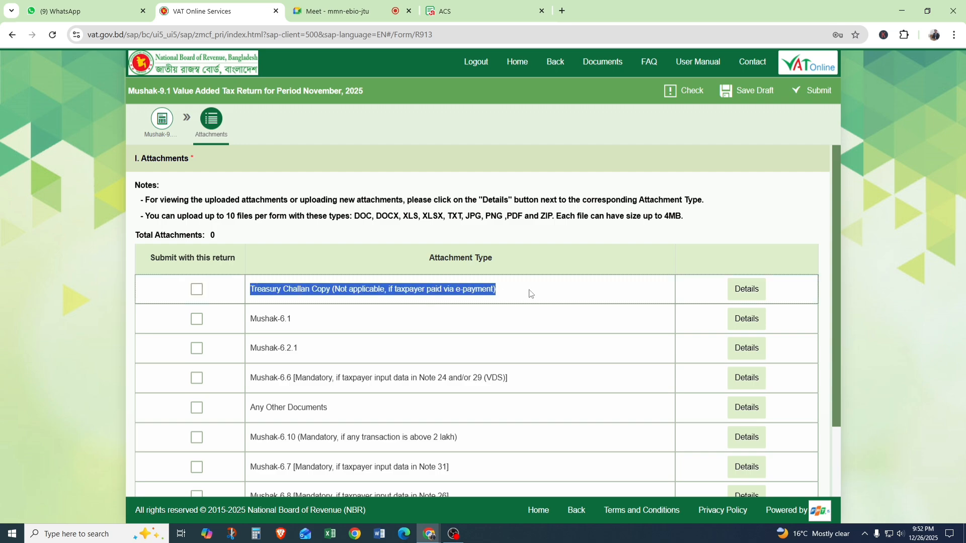
{"action": "left_click", "coordinate": [746, 296]}
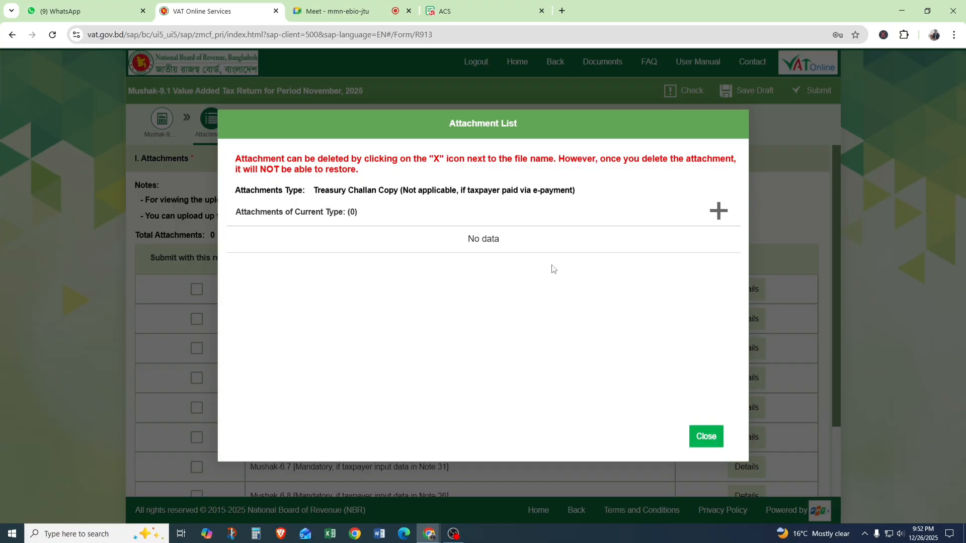
{"action": "left_click", "coordinate": [705, 436]}
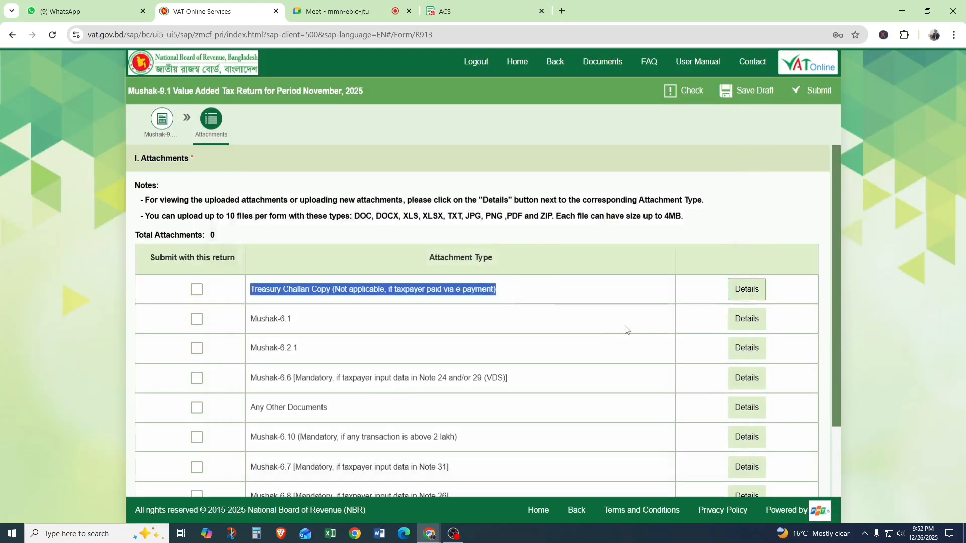
Read the condition for attaching Mushak-6.6 and view its attachment list, closing it without adding a file.
{"action": "left_click", "coordinate": [530, 295]}
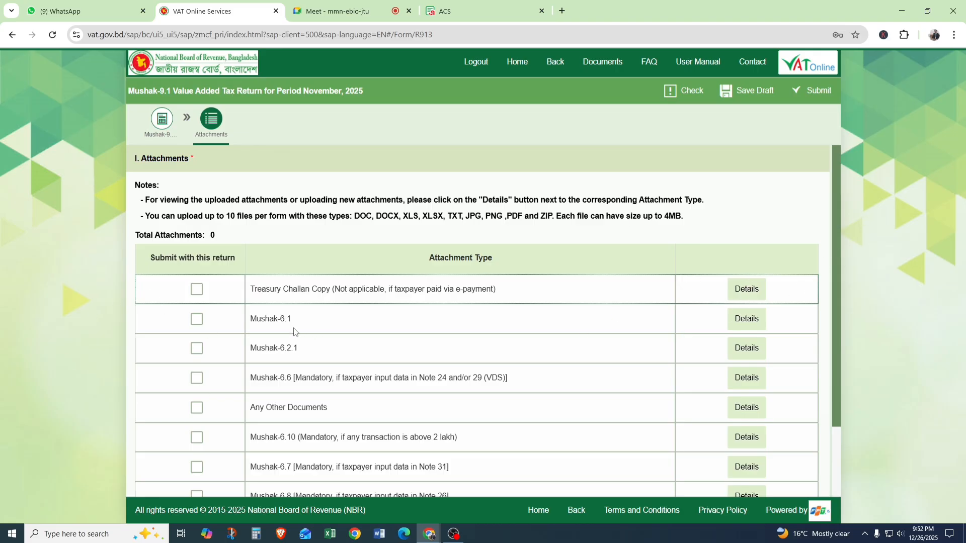
{"action": "scroll", "coordinate": [307, 353], "scroll_direction": "down", "scroll_amount": 1}
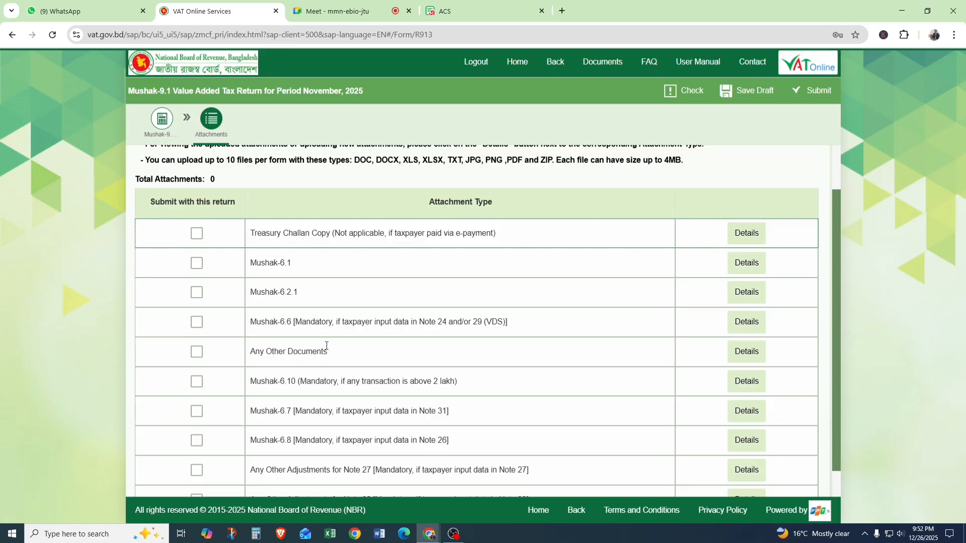
{"action": "left_click_drag", "start_coordinate": [251, 322], "coordinate": [395, 322]}
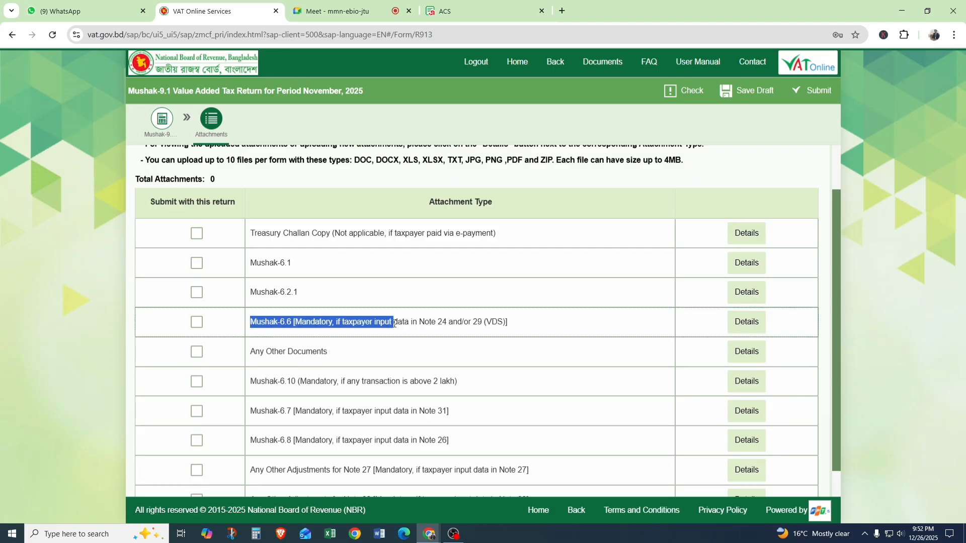
{"action": "left_click", "coordinate": [544, 324]}
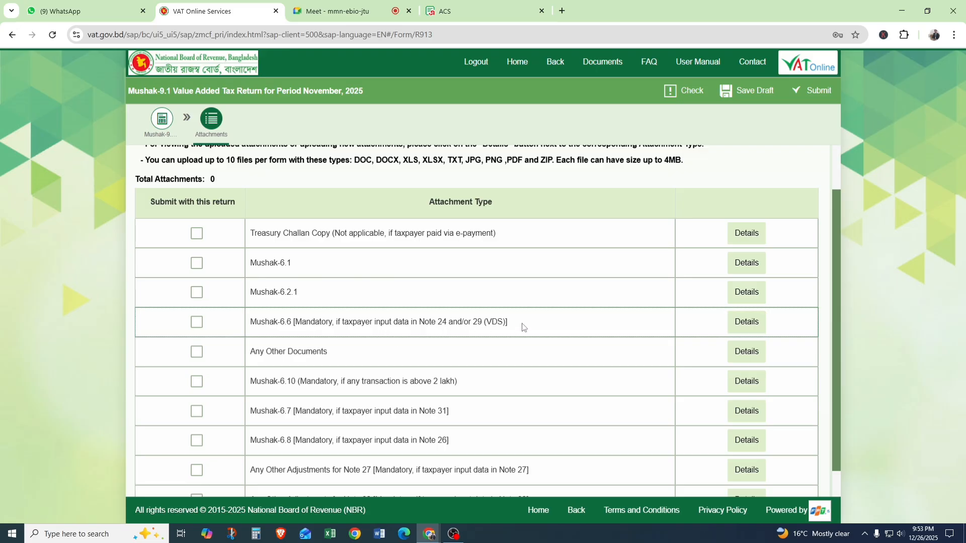
{"action": "left_click_drag", "start_coordinate": [524, 324], "coordinate": [250, 326]}
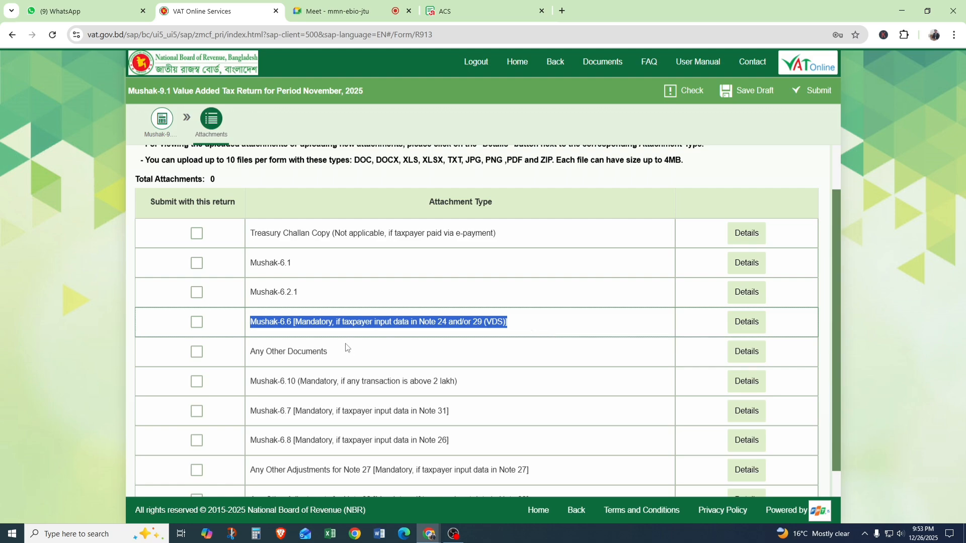
{"action": "left_click", "coordinate": [260, 328]}
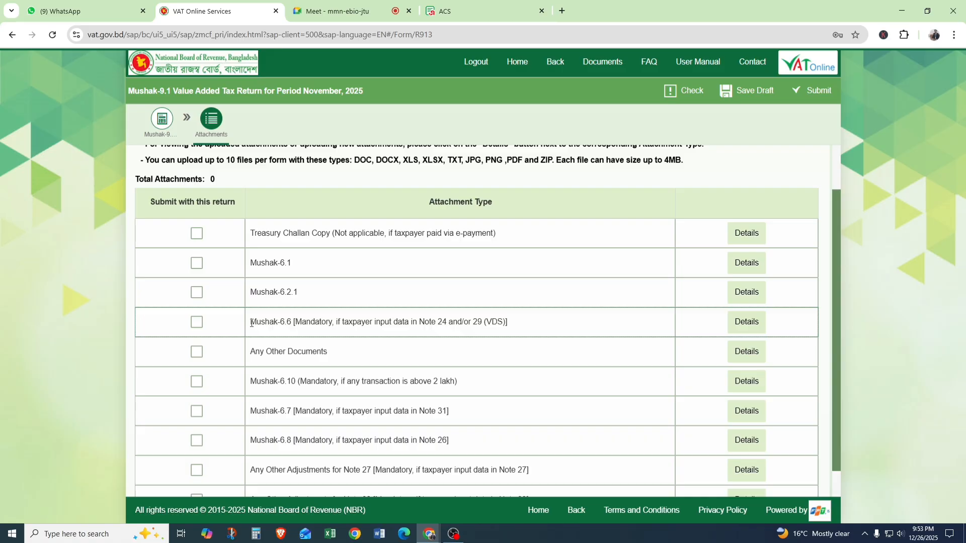
{"action": "left_click_drag", "start_coordinate": [250, 324], "coordinate": [529, 328]}
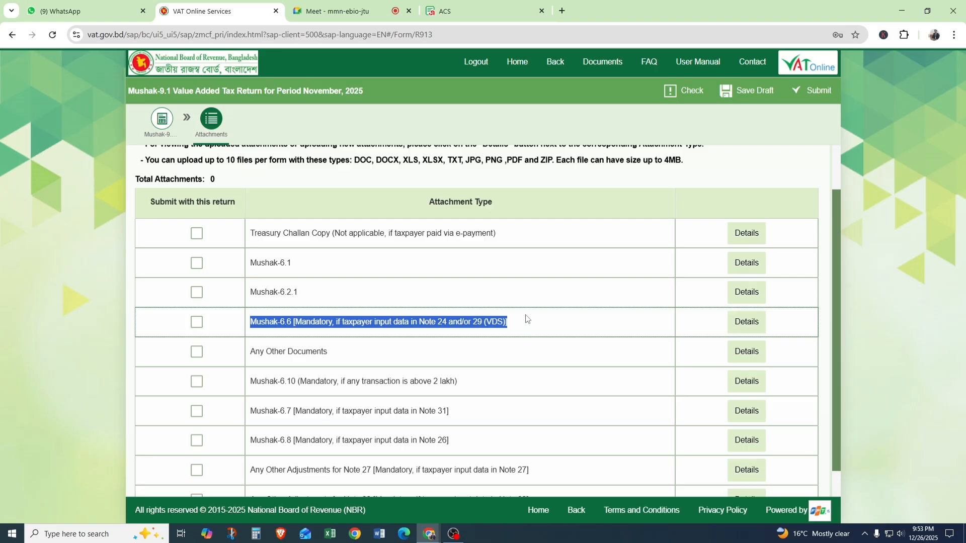
{"action": "left_click", "coordinate": [759, 326]}
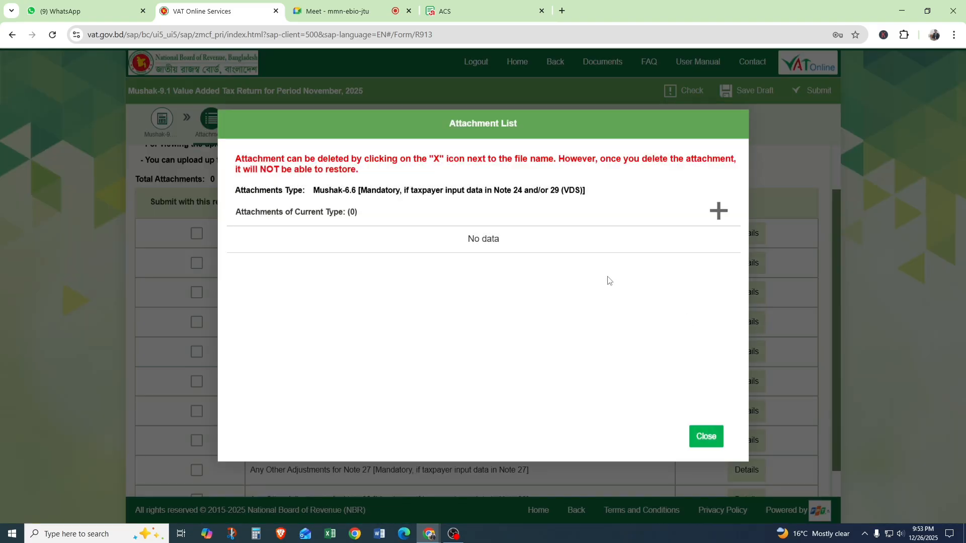
{"action": "left_click", "coordinate": [705, 440]}
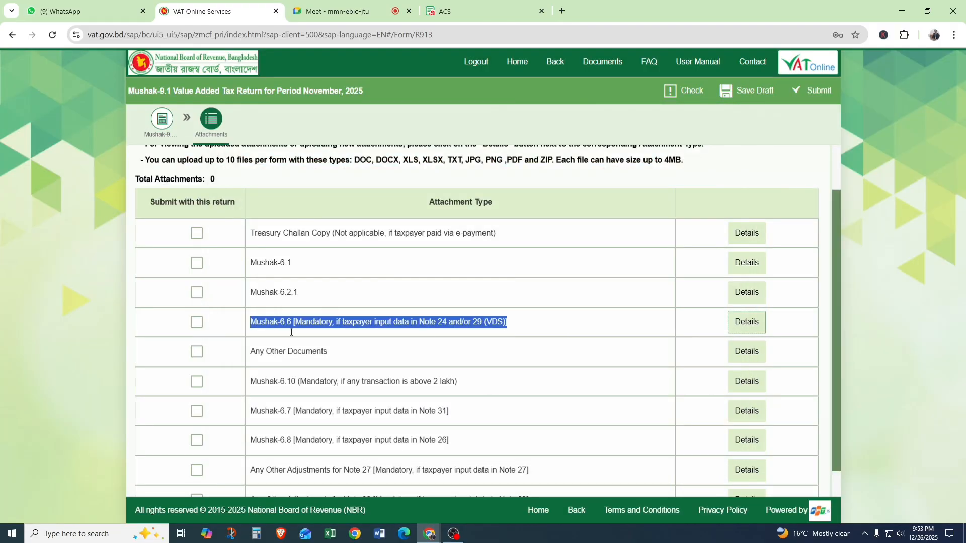
{"action": "left_click", "coordinate": [266, 327]}
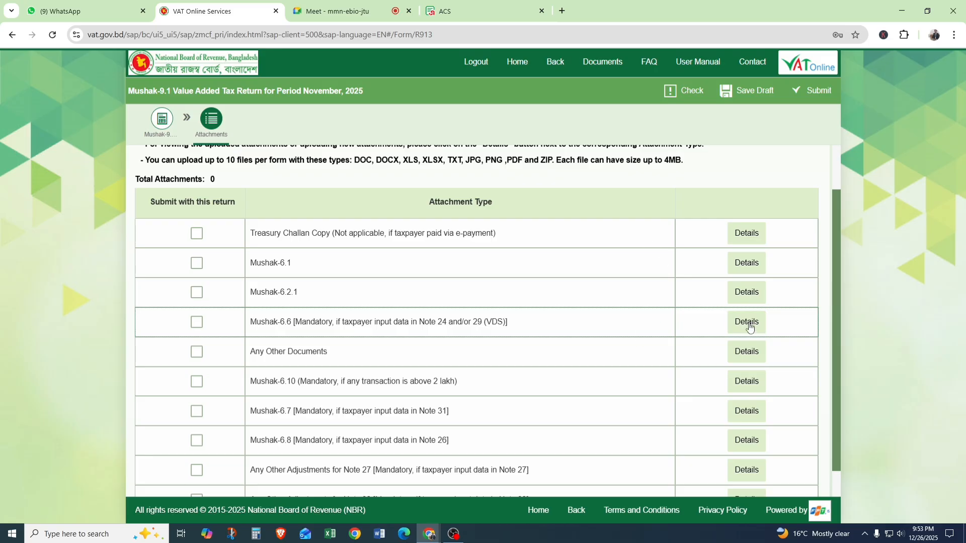
Read the Any Other Documents entry and the condition for attaching Mushak-6.10.
{"action": "scroll", "coordinate": [744, 315], "scroll_direction": "down", "scroll_amount": 1}
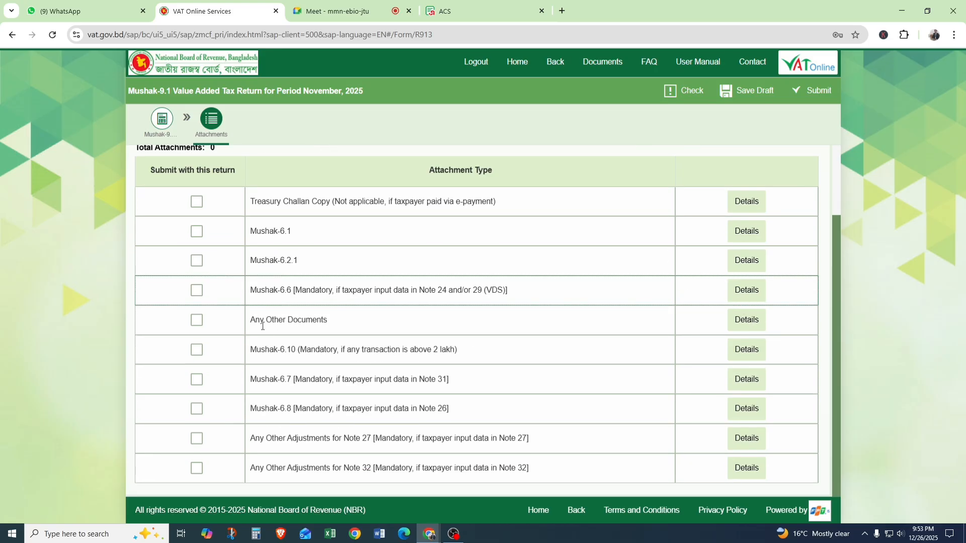
{"action": "left_click_drag", "start_coordinate": [251, 322], "coordinate": [364, 329]}
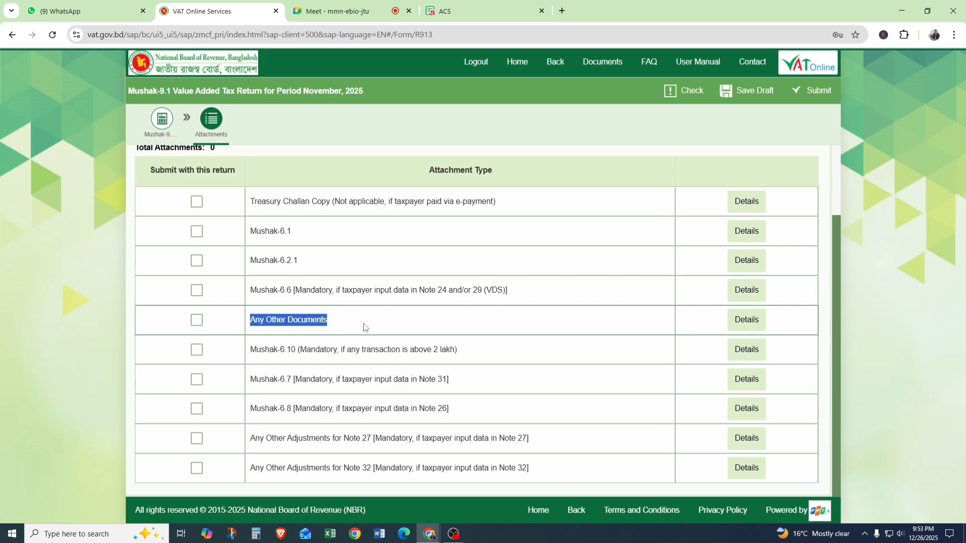
{"action": "left_click", "coordinate": [463, 323]}
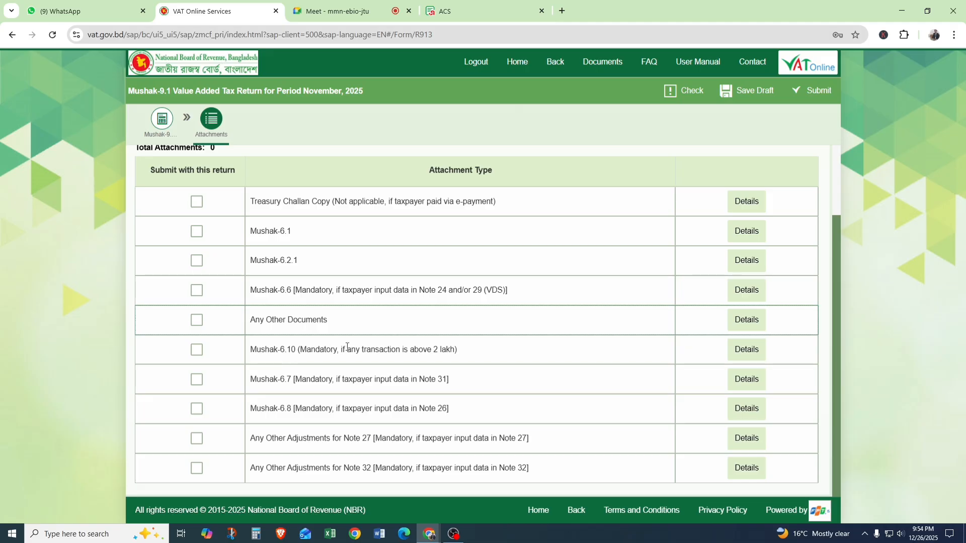
{"action": "left_click_drag", "start_coordinate": [476, 356], "coordinate": [247, 356]}
{"action": "left_click", "coordinate": [478, 356]}
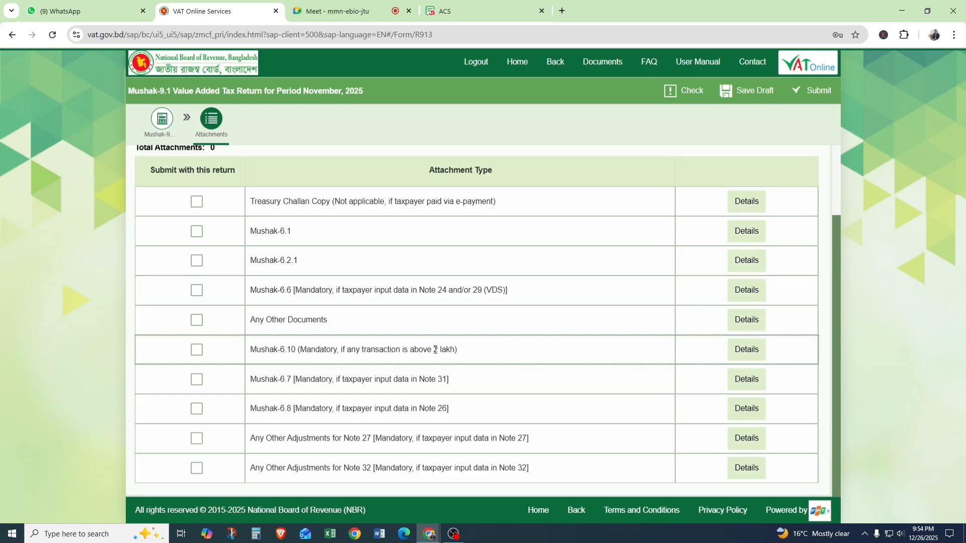
{"action": "left_click_drag", "start_coordinate": [463, 352], "coordinate": [250, 358]}
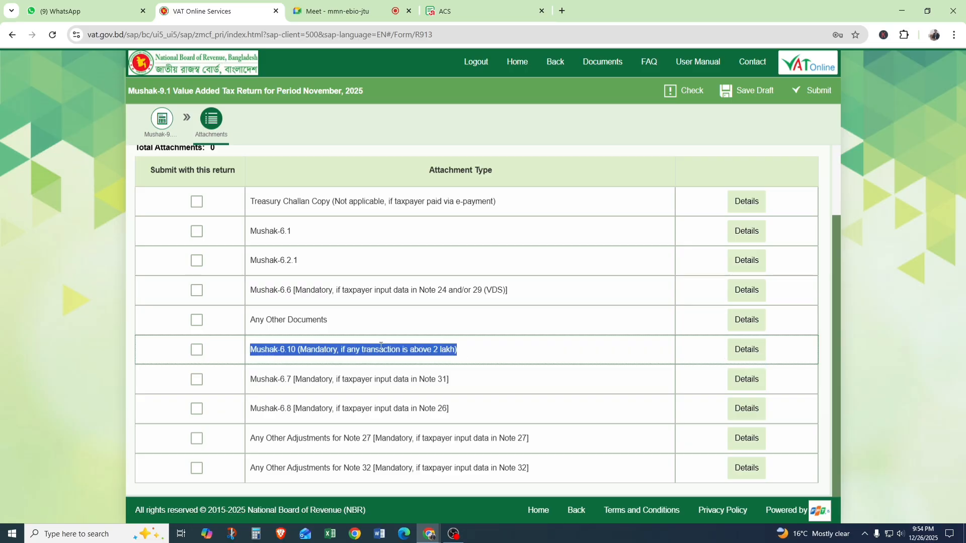
{"action": "left_click", "coordinate": [471, 351]}
{"action": "left_click_drag", "start_coordinate": [471, 351], "coordinate": [249, 349]}
{"action": "left_click", "coordinate": [500, 344]}
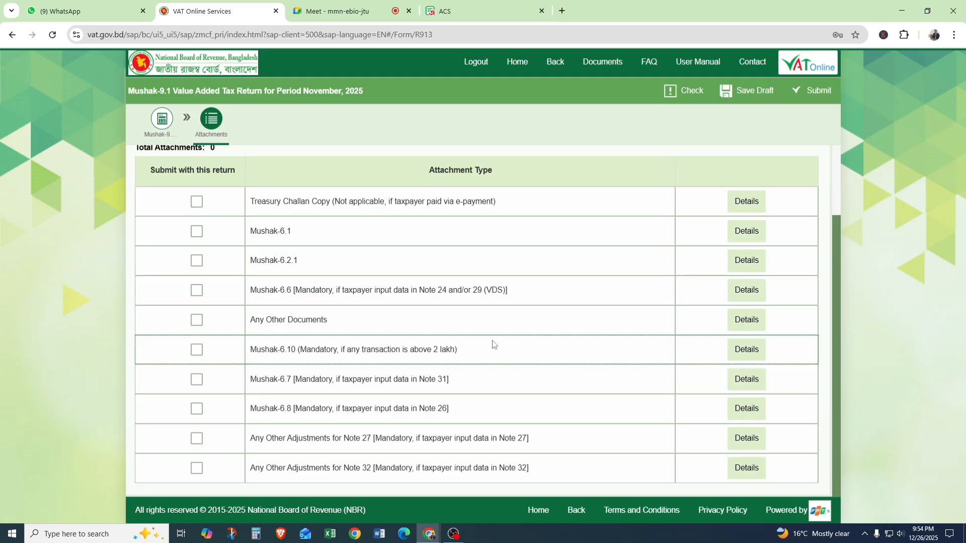
Check the Google Meet participants, return to VAT Online Services and read the Mushak-6.10 and Mushak-6.7 attachment conditions.
{"action": "left_click", "coordinate": [297, 10]}
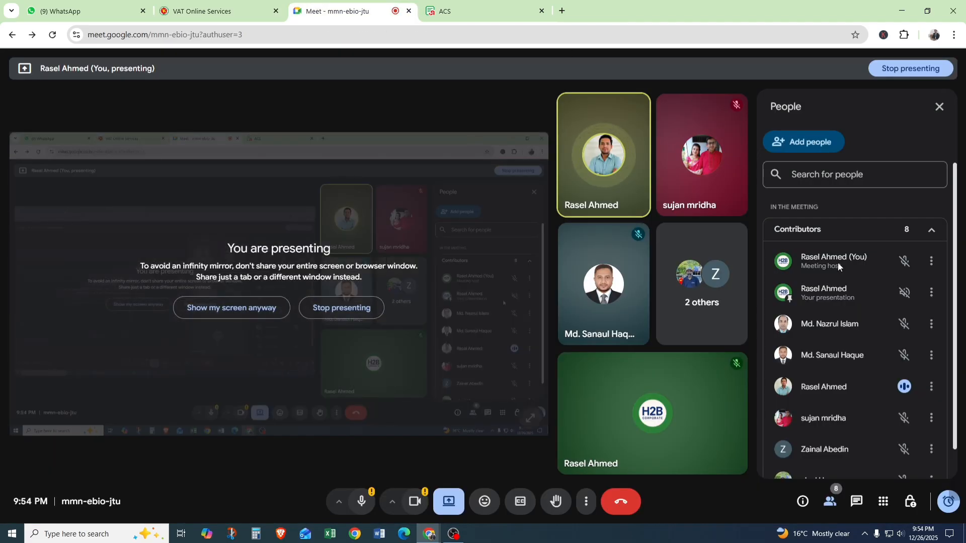
{"action": "left_click", "coordinate": [237, 8]}
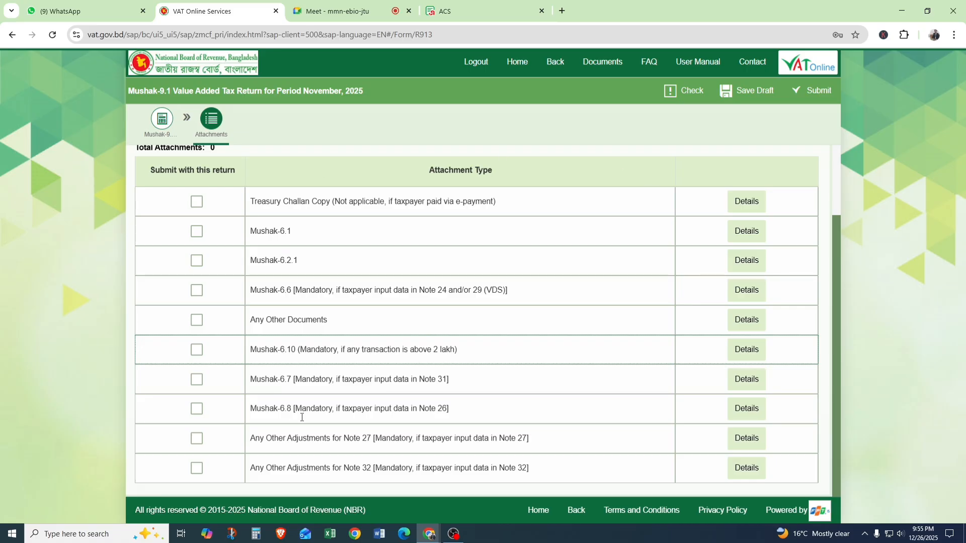
{"action": "left_click_drag", "start_coordinate": [255, 345], "coordinate": [458, 352]}
{"action": "left_click", "coordinate": [450, 357]}
{"action": "left_click_drag", "start_coordinate": [459, 384], "coordinate": [241, 391]}
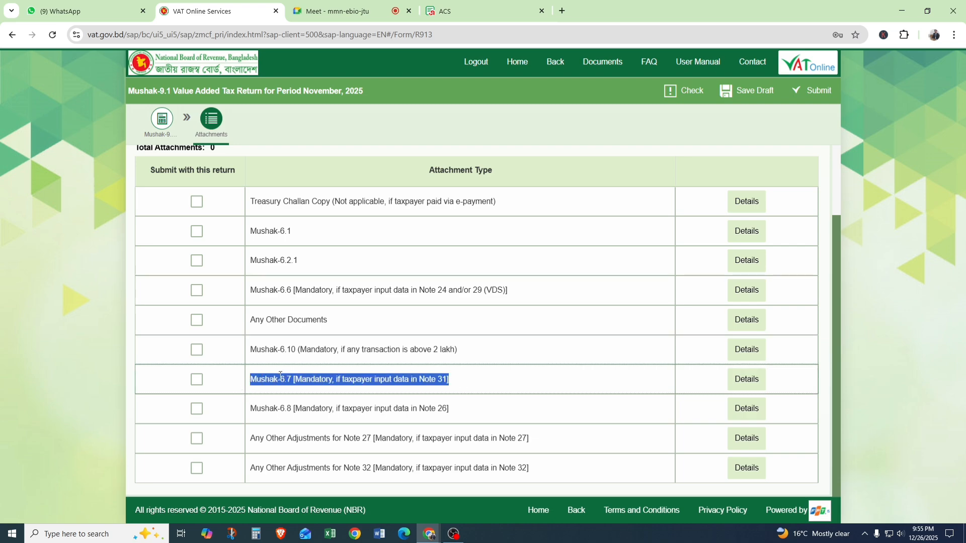
{"action": "left_click", "coordinate": [455, 385]}
Go back to the Mushak-9.1 form and examine Issuance of Credit Note (Note 31) and Issuance of Debit Note (Note 26).
{"action": "scroll", "coordinate": [277, 197], "scroll_direction": "up", "scroll_amount": 3}
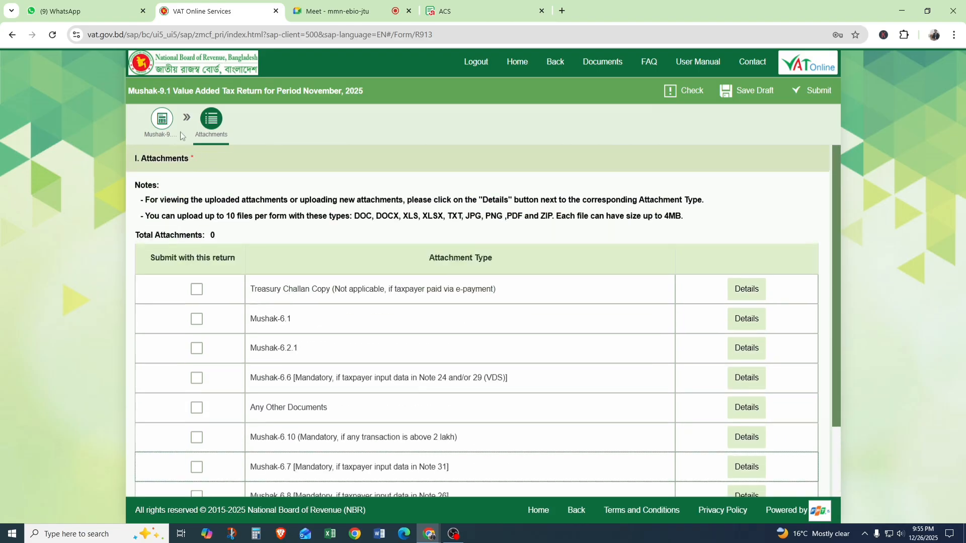
{"action": "left_click", "coordinate": [161, 119]}
{"action": "scroll", "coordinate": [370, 297], "scroll_direction": "down", "scroll_amount": 20}
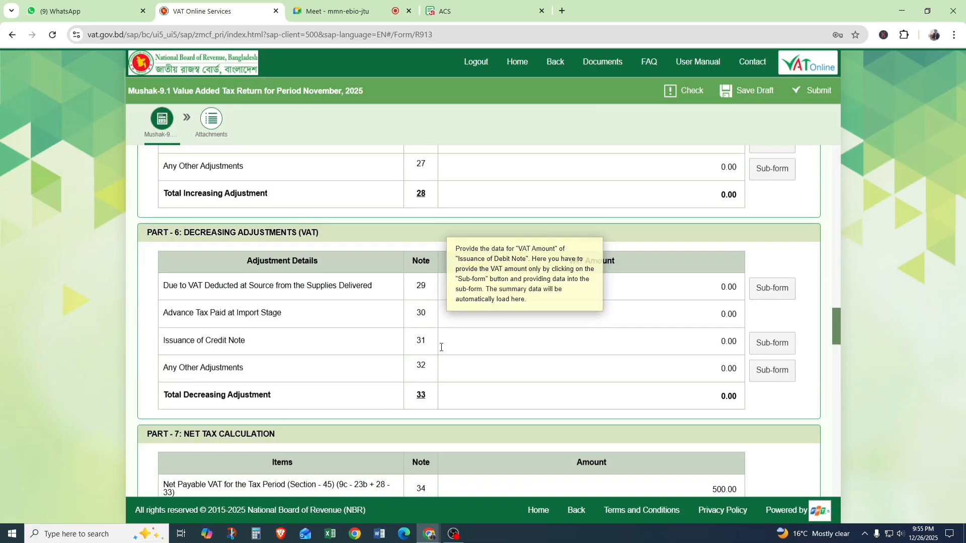
{"action": "left_click_drag", "start_coordinate": [426, 342], "coordinate": [194, 341]}
{"action": "triple_click", "coordinate": [164, 336]}
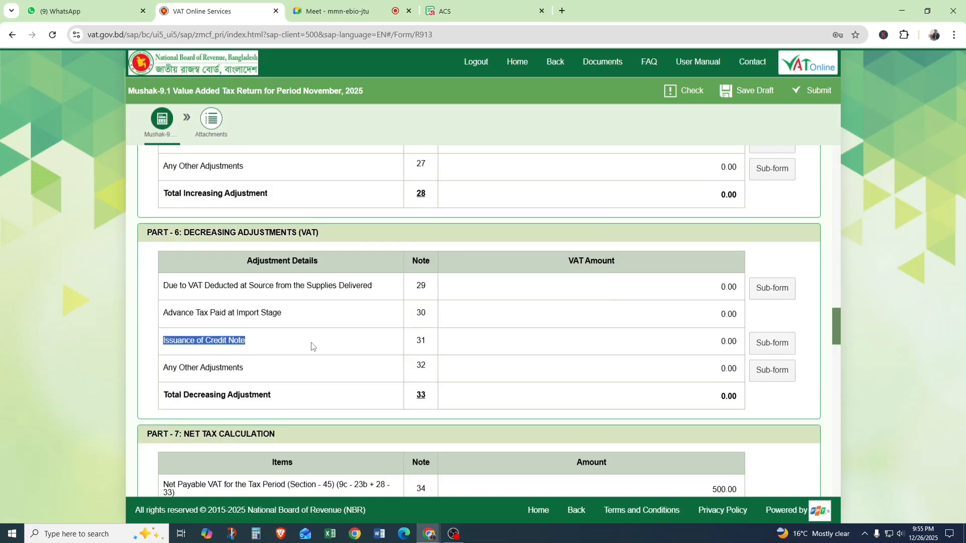
{"action": "scroll", "coordinate": [256, 270], "scroll_direction": "up", "scroll_amount": 2}
{"action": "left_click_drag", "start_coordinate": [195, 250], "coordinate": [455, 259]}
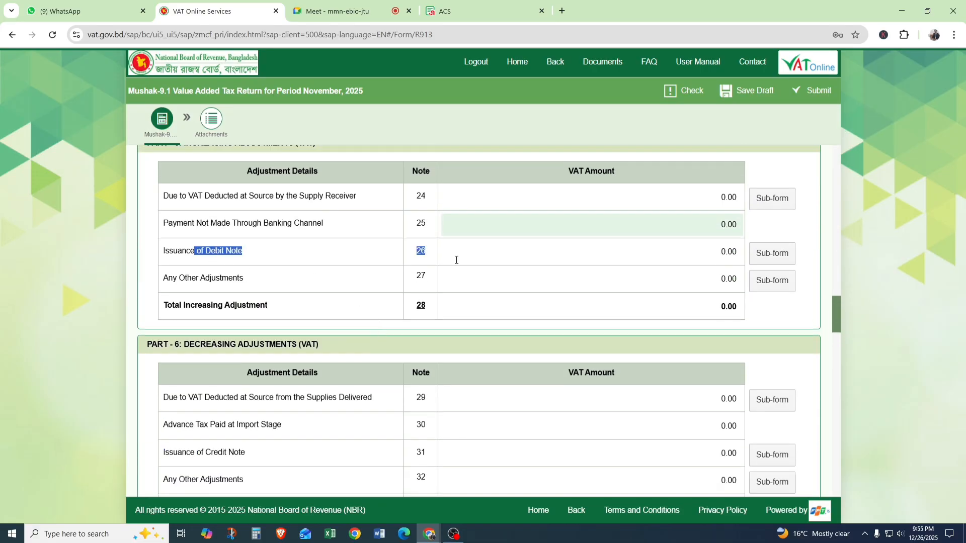
{"action": "scroll", "coordinate": [481, 420], "scroll_direction": "down", "scroll_amount": 1}
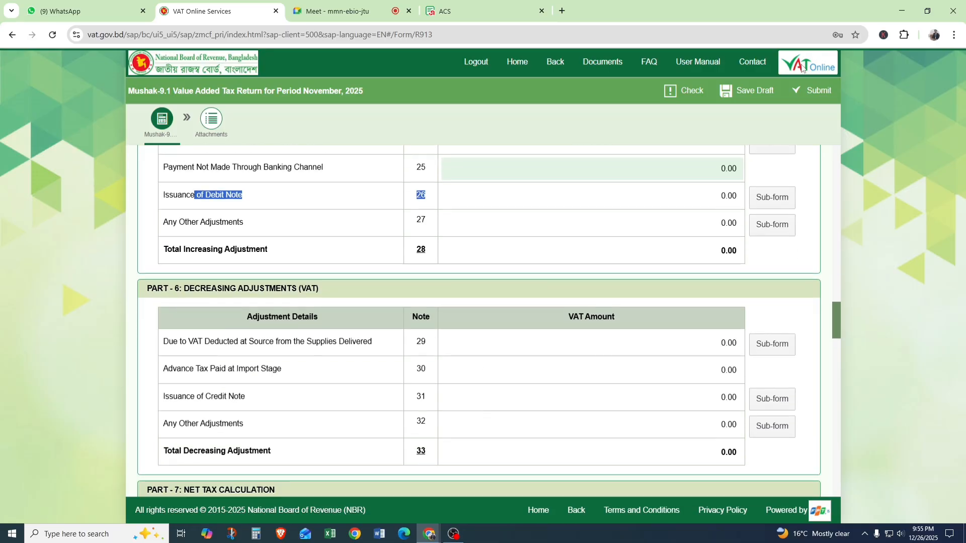
Look over the attachment types again and locate Any Other Adjustments, Note 27, in Part 5 of the return.
{"action": "left_click", "coordinate": [216, 125]}
{"action": "scroll", "coordinate": [575, 289], "scroll_direction": "down", "scroll_amount": 1}
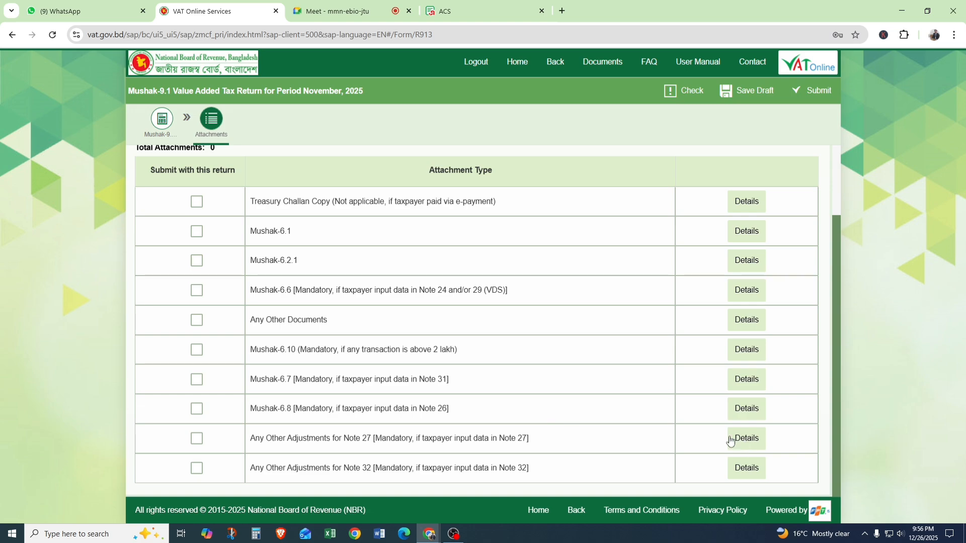
{"action": "left_click", "coordinate": [163, 123]}
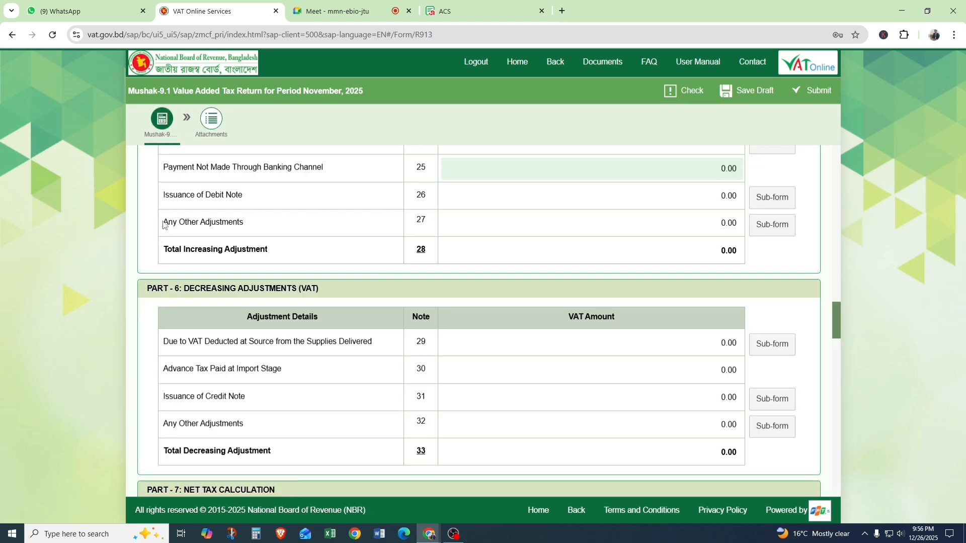
{"action": "left_click_drag", "start_coordinate": [163, 223], "coordinate": [269, 225]}
{"action": "scroll", "coordinate": [287, 226], "scroll_direction": "up", "scroll_amount": 2}
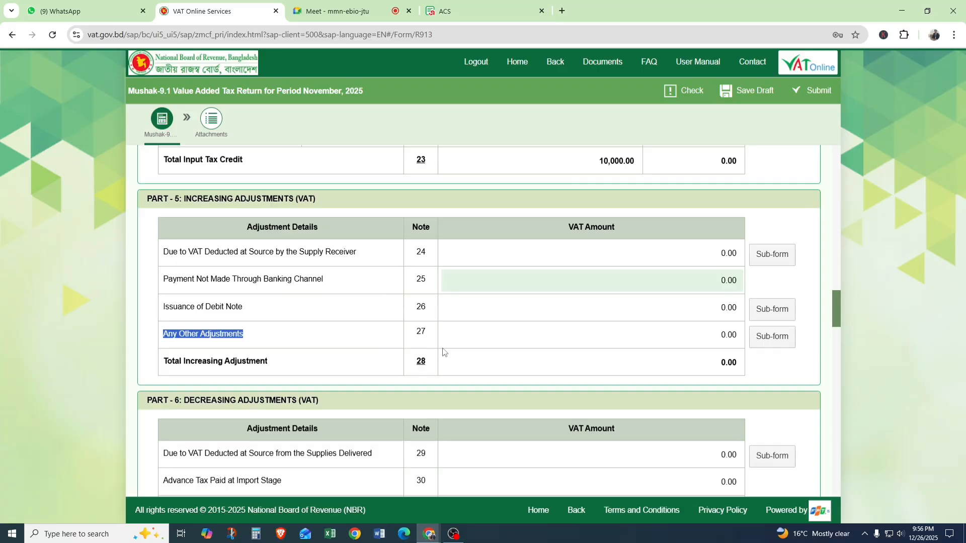
Reopen the attachments page and read the conditions for the Note 27 and Note 32 other-adjustment attachments.
{"action": "left_click", "coordinate": [211, 119]}
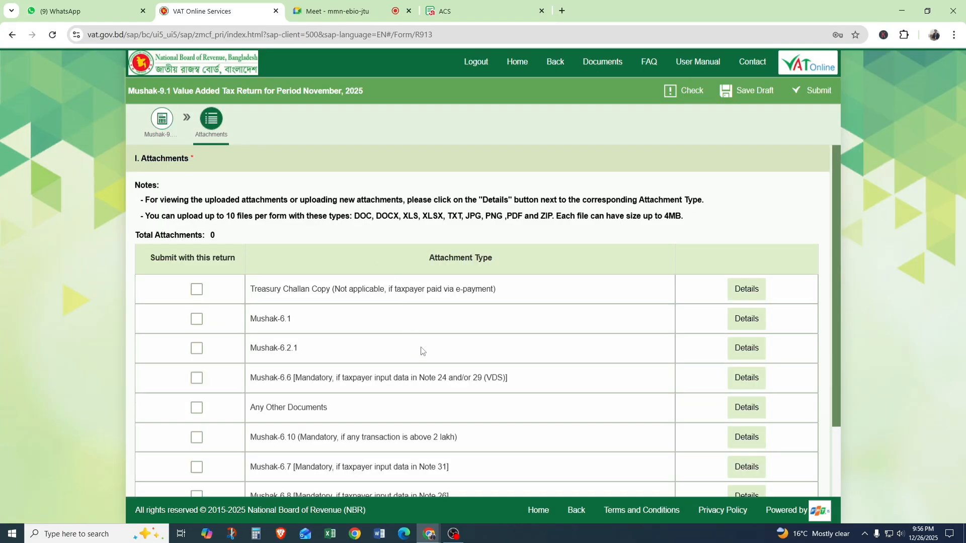
{"action": "scroll", "coordinate": [422, 351], "scroll_direction": "down", "scroll_amount": 2}
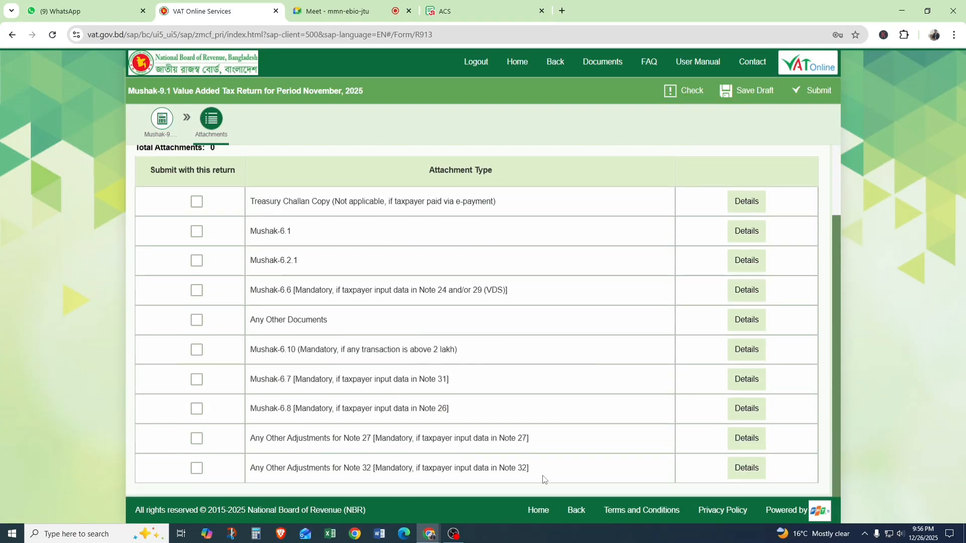
{"action": "left_click_drag", "start_coordinate": [542, 479], "coordinate": [233, 485]}
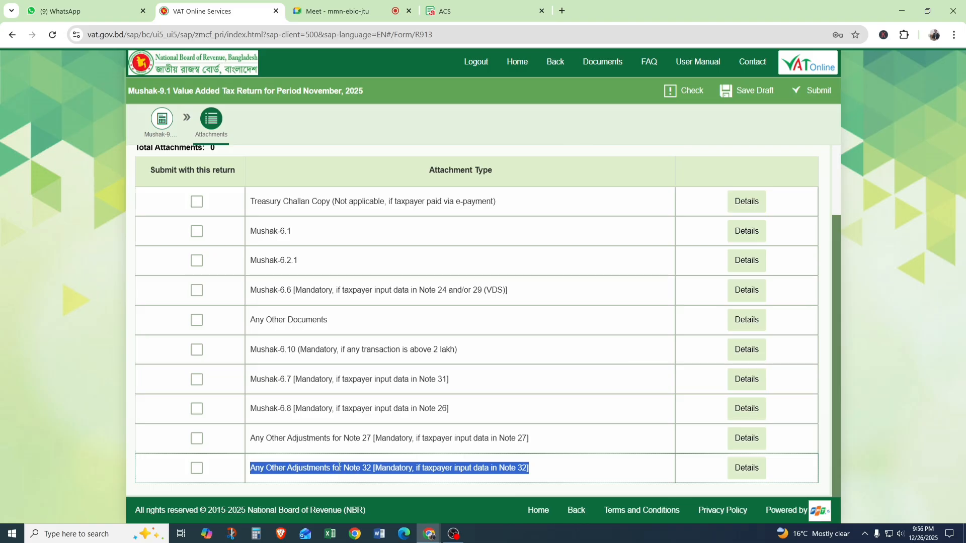
{"action": "left_click", "coordinate": [322, 460]}
{"action": "left_click_drag", "start_coordinate": [254, 436], "coordinate": [544, 476]}
{"action": "left_click", "coordinate": [543, 476]}
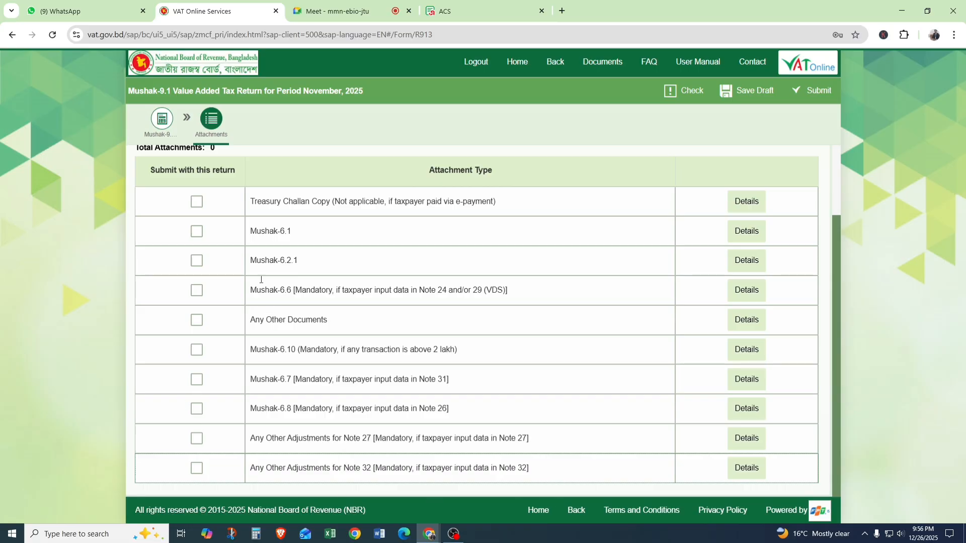
Review the conditional attachment types in order, from Treasury Challan Copy through Mushak-6.6, 6.10, 6.7 and 6.8 to the Note 27 and 32 adjustments.
{"action": "left_click_drag", "start_coordinate": [252, 202], "coordinate": [680, 203]}
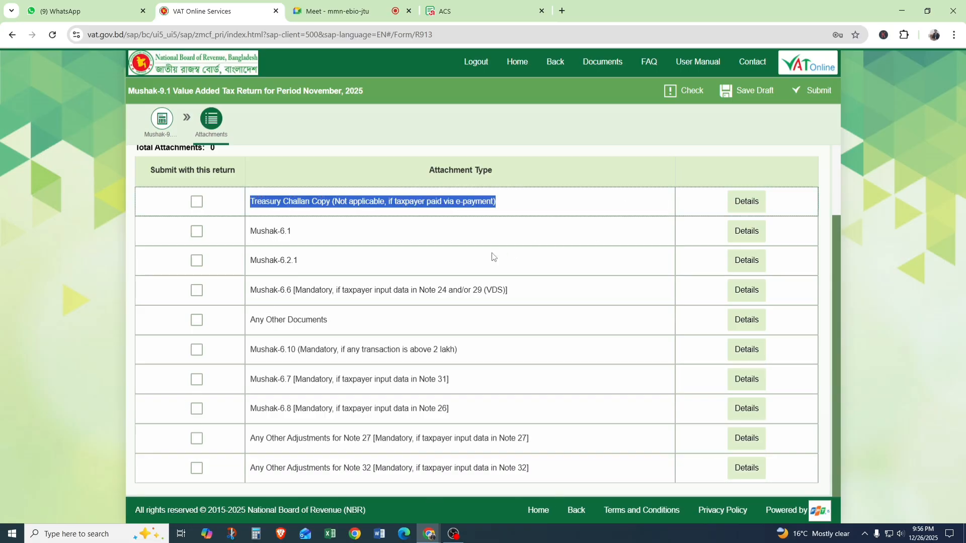
{"action": "left_click", "coordinate": [251, 287]}
{"action": "left_click_drag", "start_coordinate": [251, 286], "coordinate": [561, 296]}
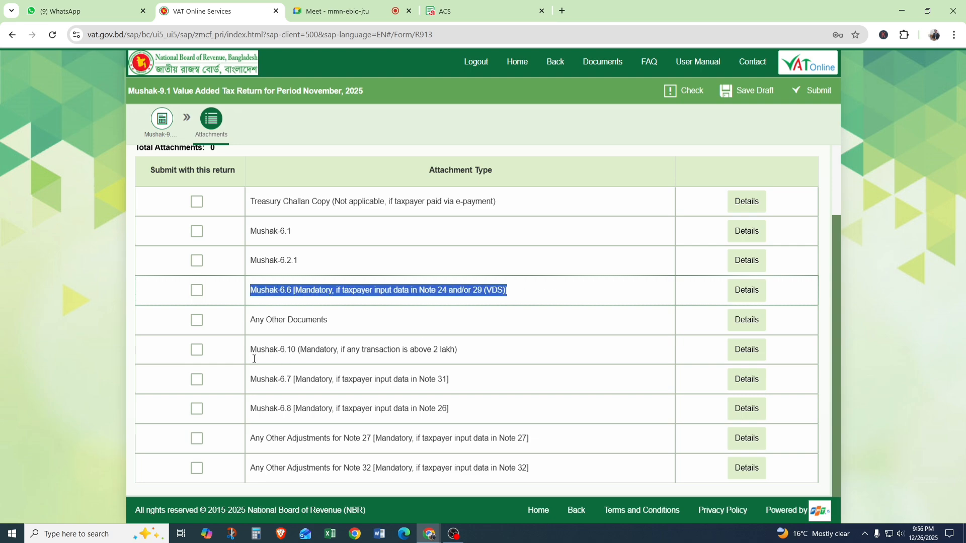
{"action": "left_click_drag", "start_coordinate": [252, 350], "coordinate": [473, 366]}
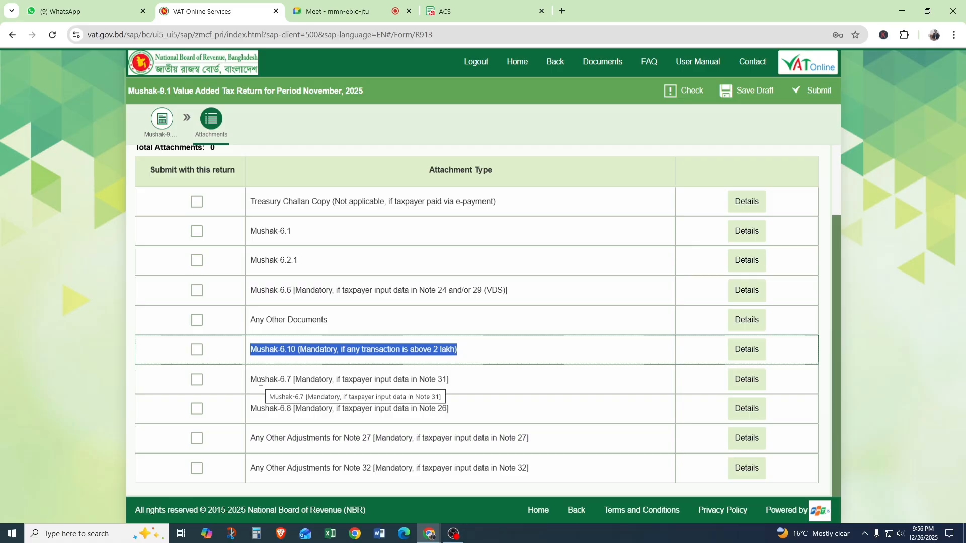
{"action": "left_click_drag", "start_coordinate": [260, 380], "coordinate": [383, 380]}
{"action": "left_click_drag", "start_coordinate": [257, 409], "coordinate": [456, 410]}
{"action": "left_click_drag", "start_coordinate": [258, 443], "coordinate": [539, 476]}
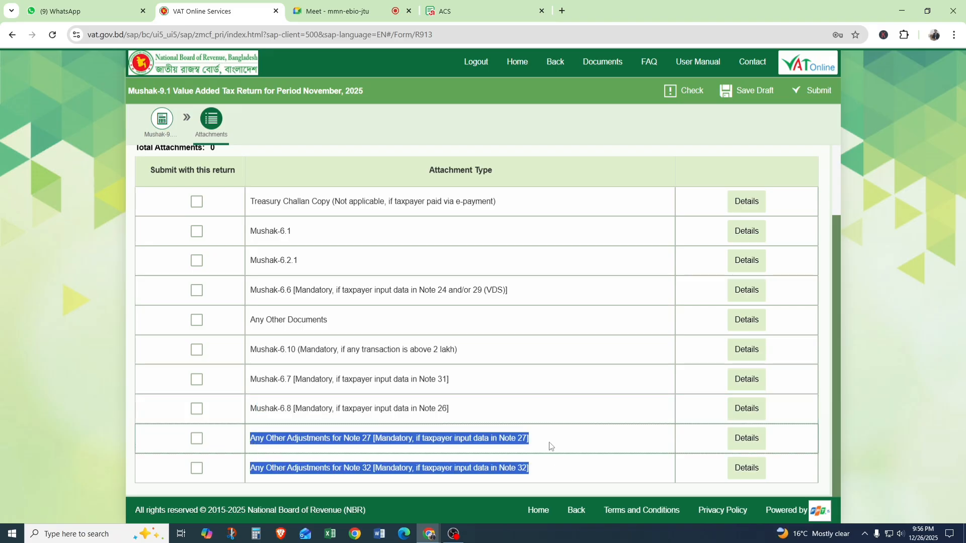
Review the complete attachments list again, from the upload notes down to the Note 27 and Note 32 adjustments.
{"action": "scroll", "coordinate": [551, 447], "scroll_direction": "up", "scroll_amount": 2}
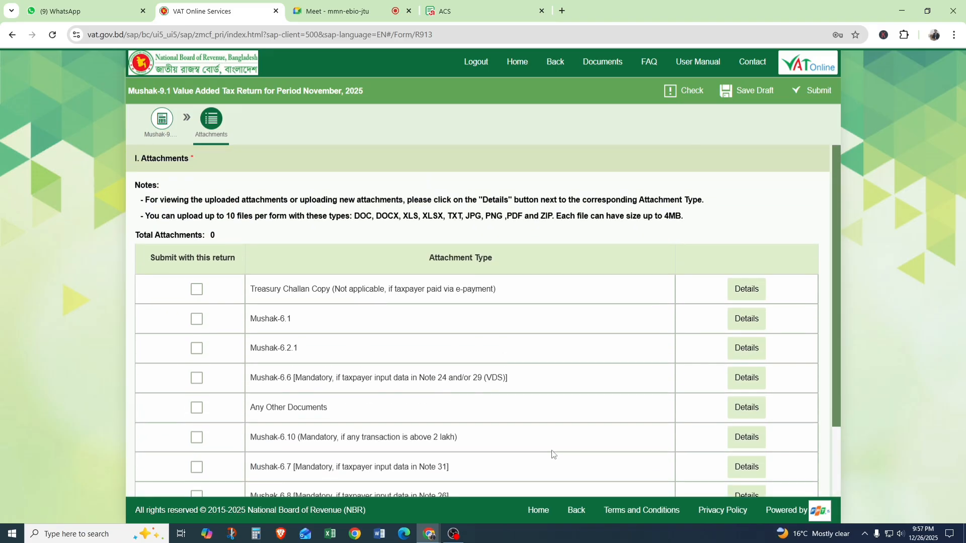
{"action": "scroll", "coordinate": [721, 401], "scroll_direction": "down", "scroll_amount": 2}
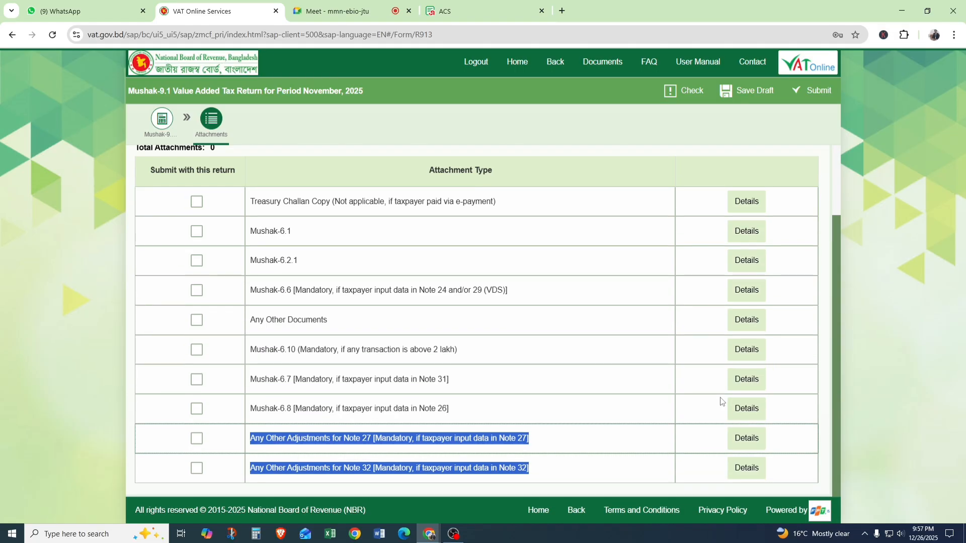
{"action": "scroll", "coordinate": [718, 404], "scroll_direction": "up", "scroll_amount": 2}
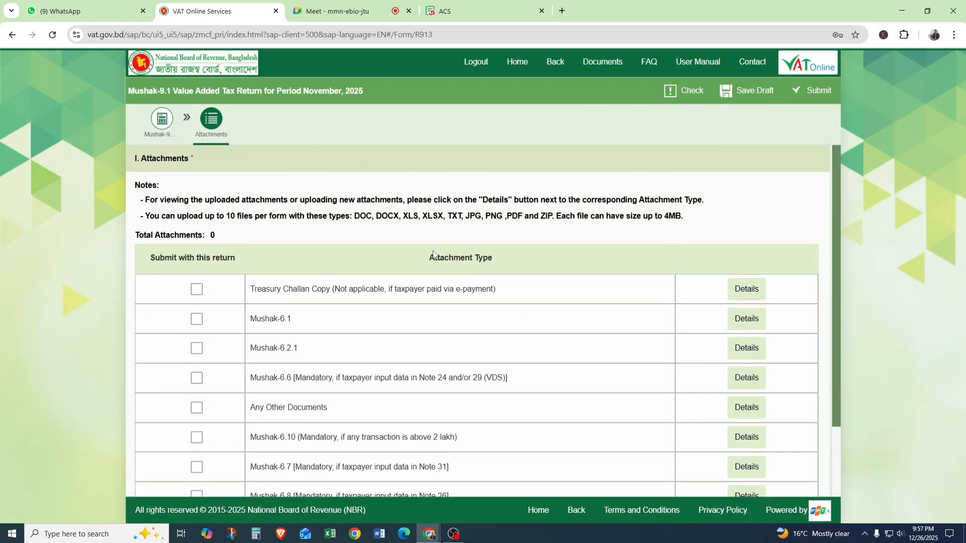
{"action": "scroll", "coordinate": [375, 302], "scroll_direction": "down", "scroll_amount": 2}
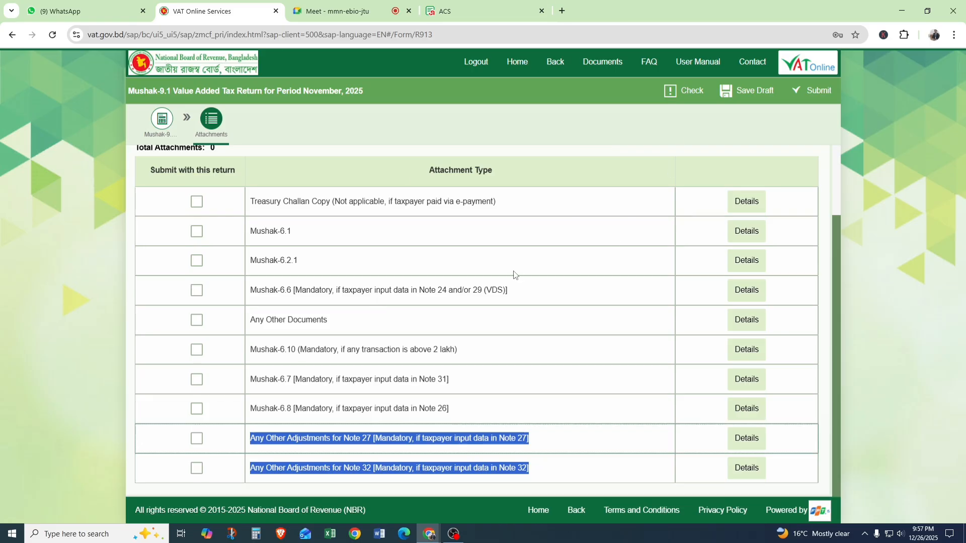
Return to the Mushak-9.1 form and examine the Part 4 input tax instructions and purchase Notes 10 to 23.
{"action": "left_click", "coordinate": [153, 122]}
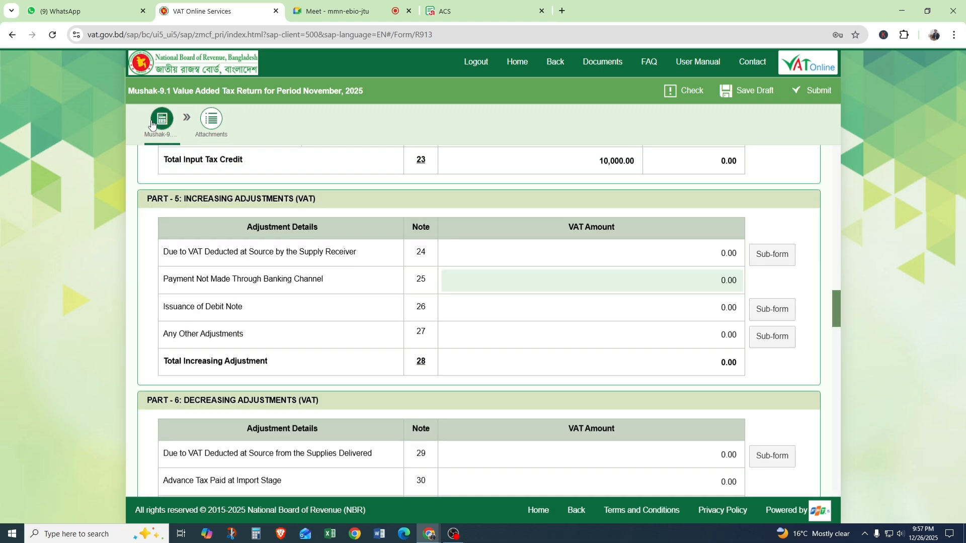
{"action": "scroll", "coordinate": [548, 285], "scroll_direction": "down", "scroll_amount": 2}
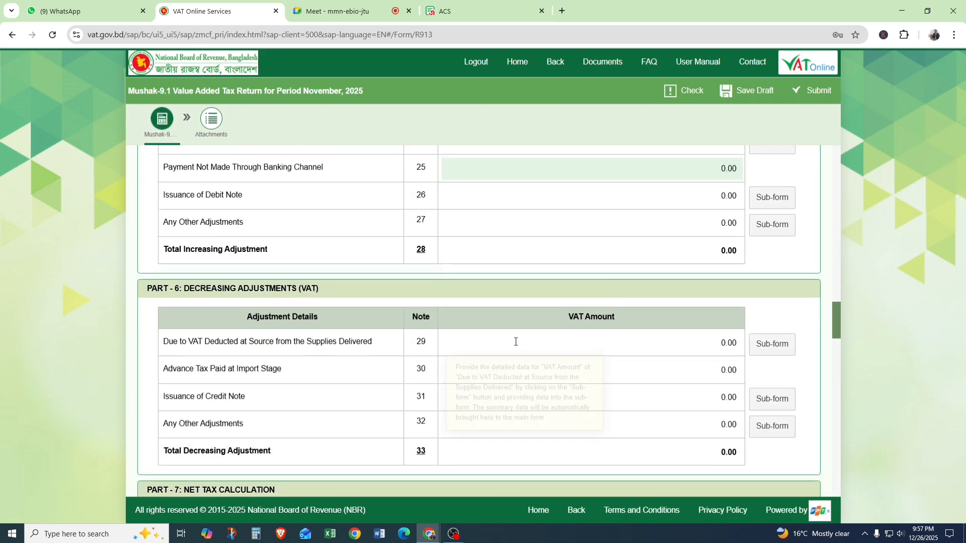
{"action": "scroll", "coordinate": [515, 341], "scroll_direction": "up", "scroll_amount": 5}
{"action": "scroll", "coordinate": [516, 340], "scroll_direction": "up", "scroll_amount": 7}
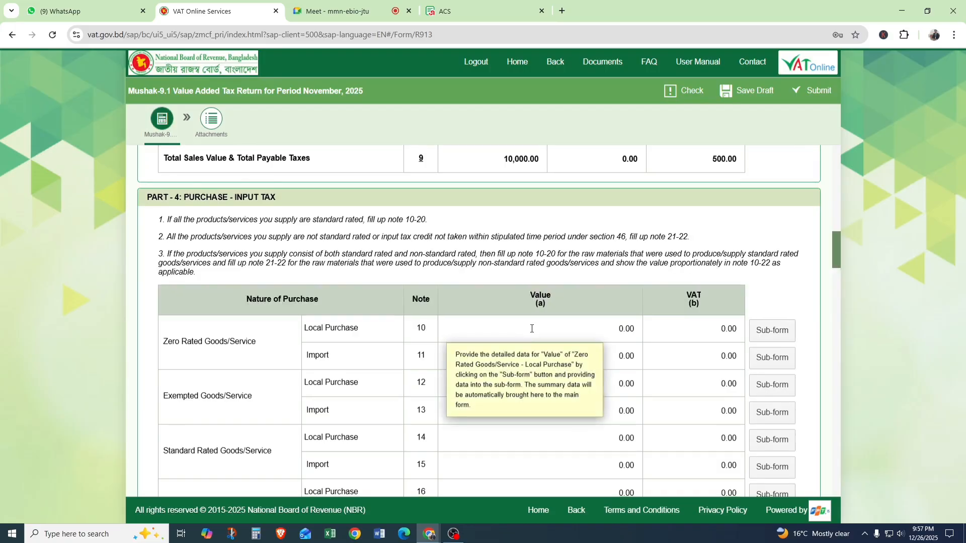
{"action": "scroll", "coordinate": [529, 327], "scroll_direction": "down", "scroll_amount": 5}
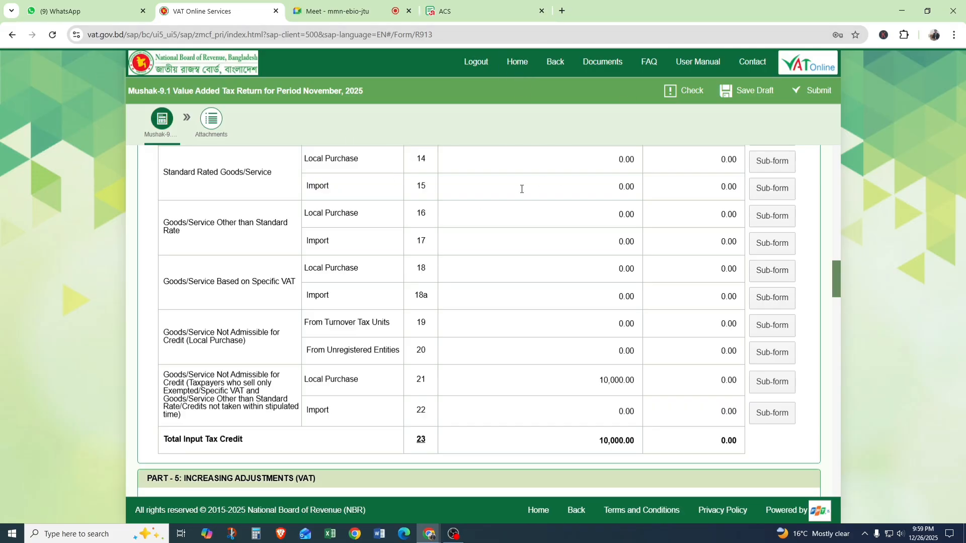
{"action": "mouse_move", "coordinate": [522, 189]}
{"action": "mouse_move", "coordinate": [565, 191]}
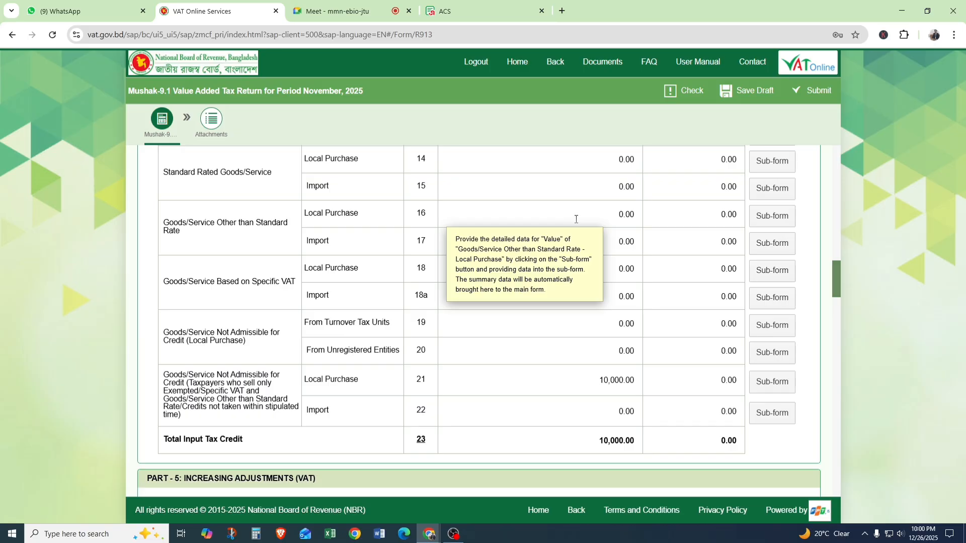
{"action": "scroll", "coordinate": [503, 282], "scroll_direction": "up", "scroll_amount": 10}
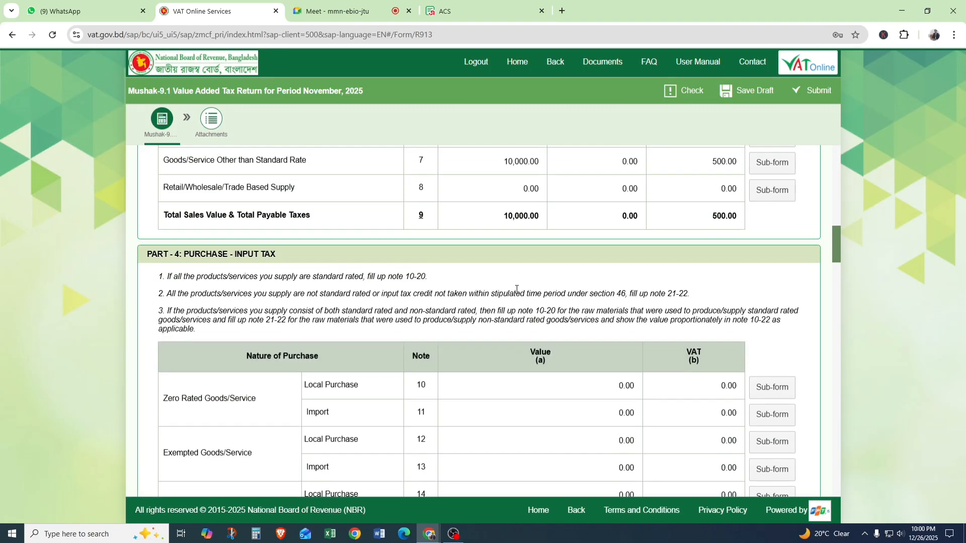
{"action": "scroll", "coordinate": [517, 289], "scroll_direction": "down", "scroll_amount": 10}
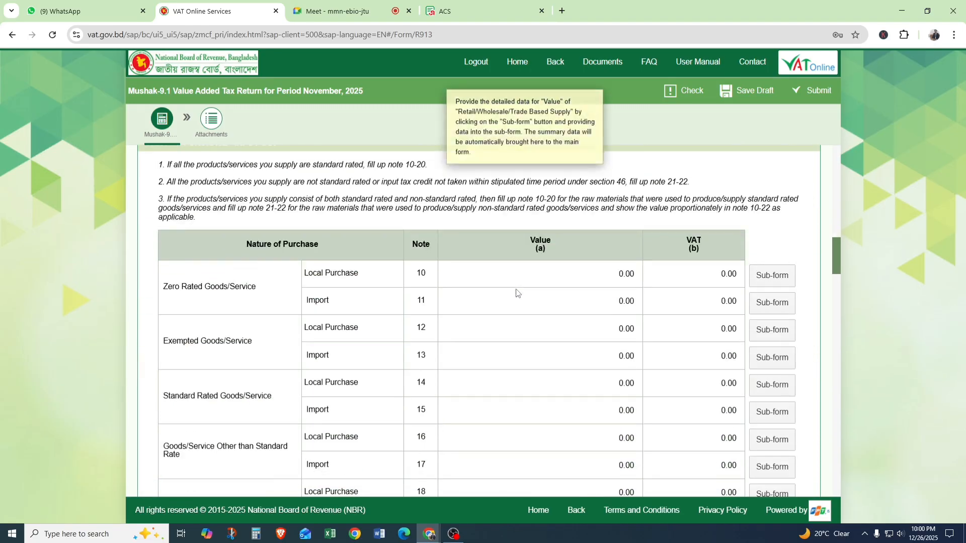
{"action": "mouse_move", "coordinate": [517, 289]}
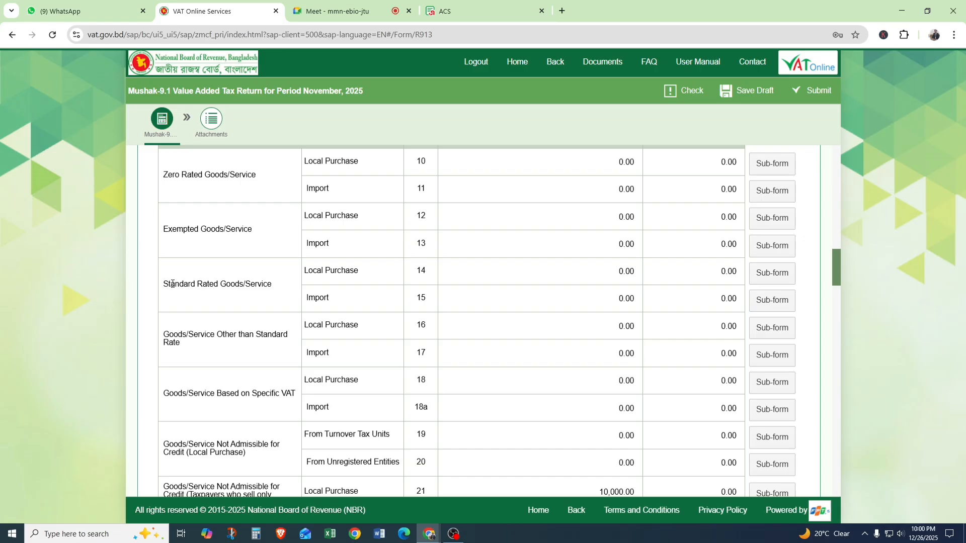
Add a row to the Note 14 Standard Rated Goods/Service local purchase sub-form and open its goods/service code lookup.
{"action": "left_click_drag", "start_coordinate": [170, 284], "coordinate": [269, 285]}
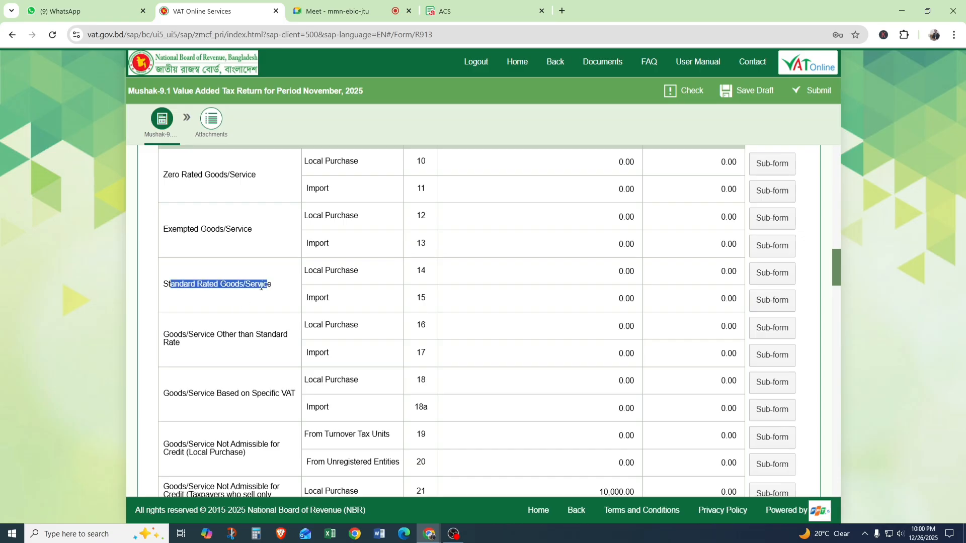
{"action": "left_click", "coordinate": [255, 284]}
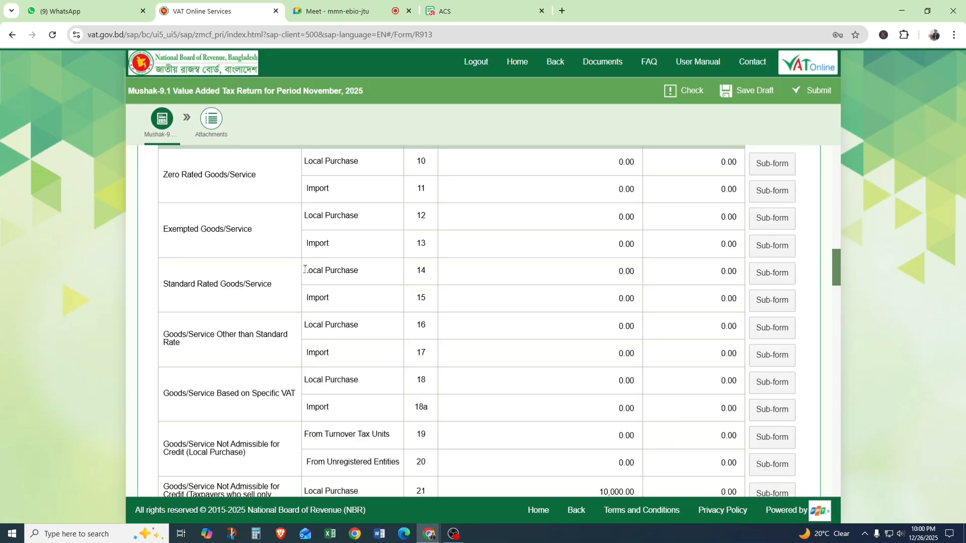
{"action": "left_click_drag", "start_coordinate": [304, 269], "coordinate": [377, 274]}
{"action": "left_click", "coordinate": [768, 274]}
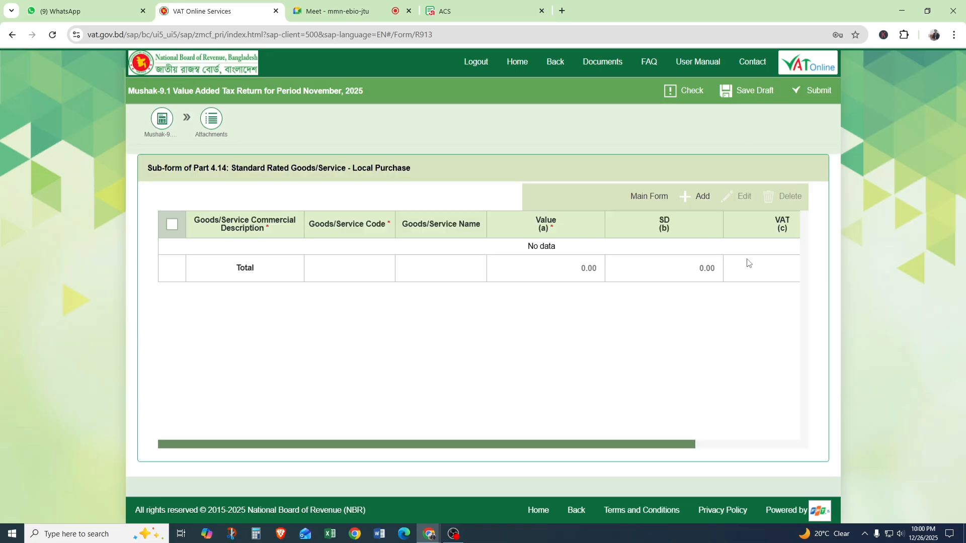
{"action": "left_click", "coordinate": [695, 198]}
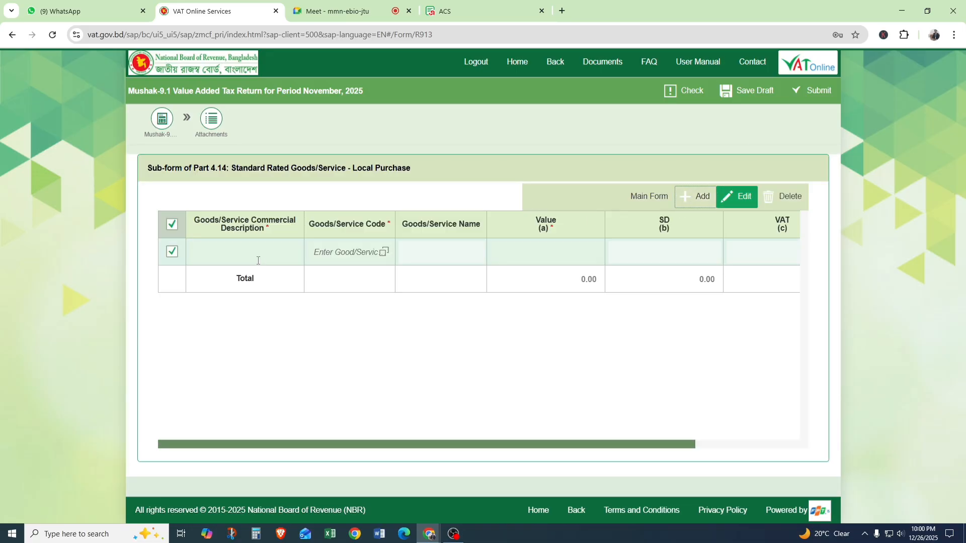
{"action": "left_click", "coordinate": [384, 252]}
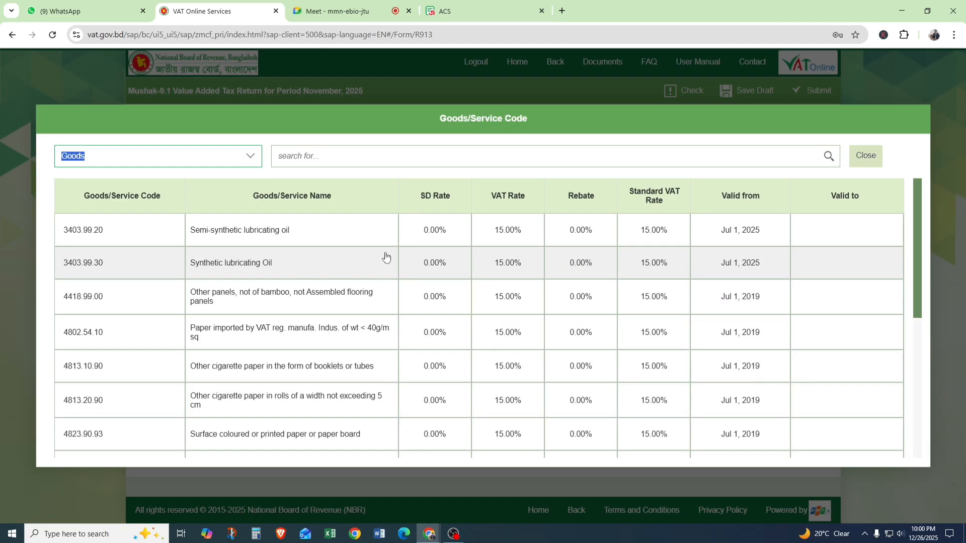
Search Google for "gas hs code" in a new browser tab.
{"action": "left_click", "coordinate": [563, 12]}
{"action": "left_click", "coordinate": [343, 227]}
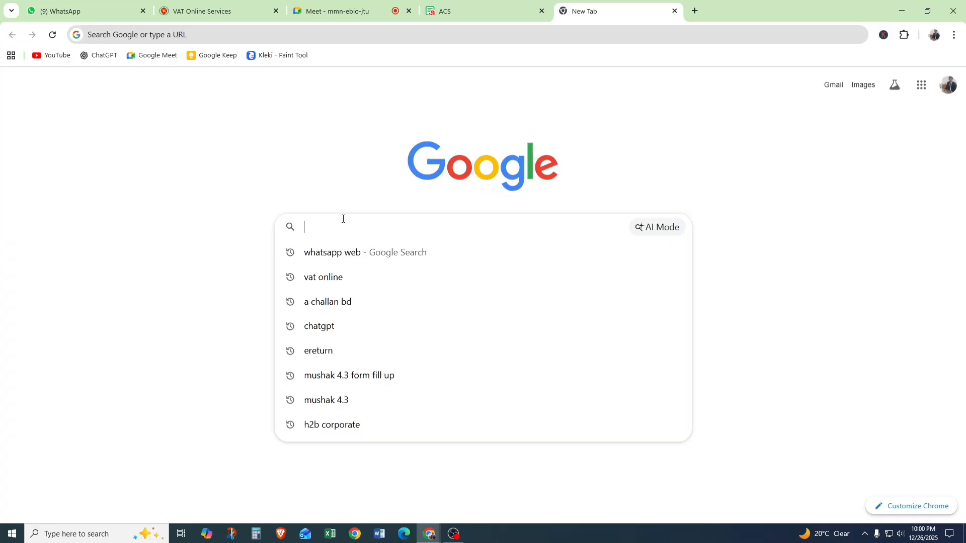
{"action": "type", "text": "gas "}
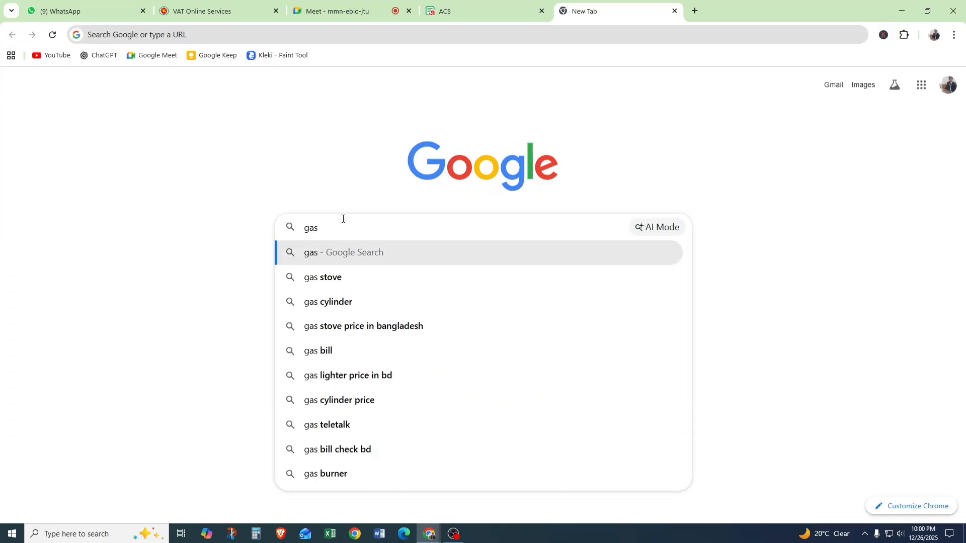
{"action": "type", "text": "hs"}
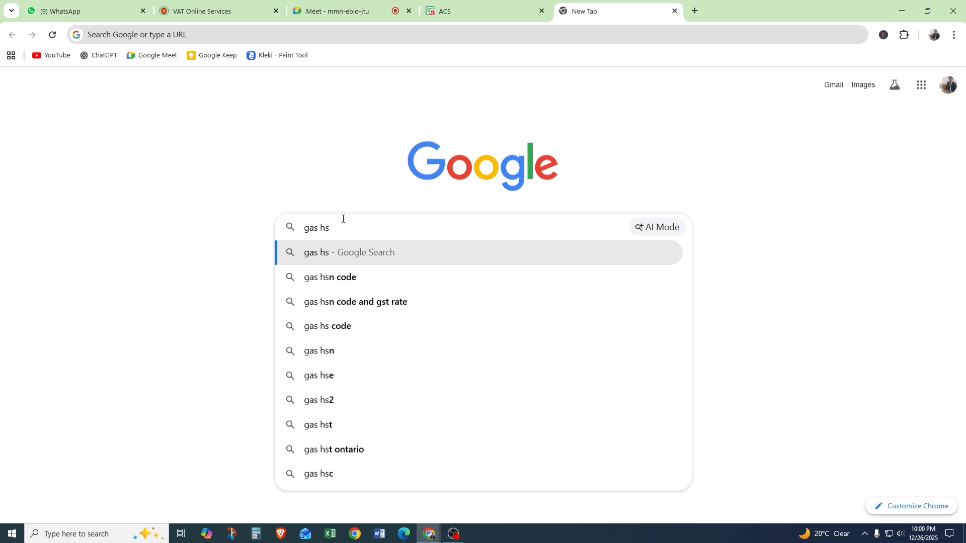
{"action": "type", "text": " code"}
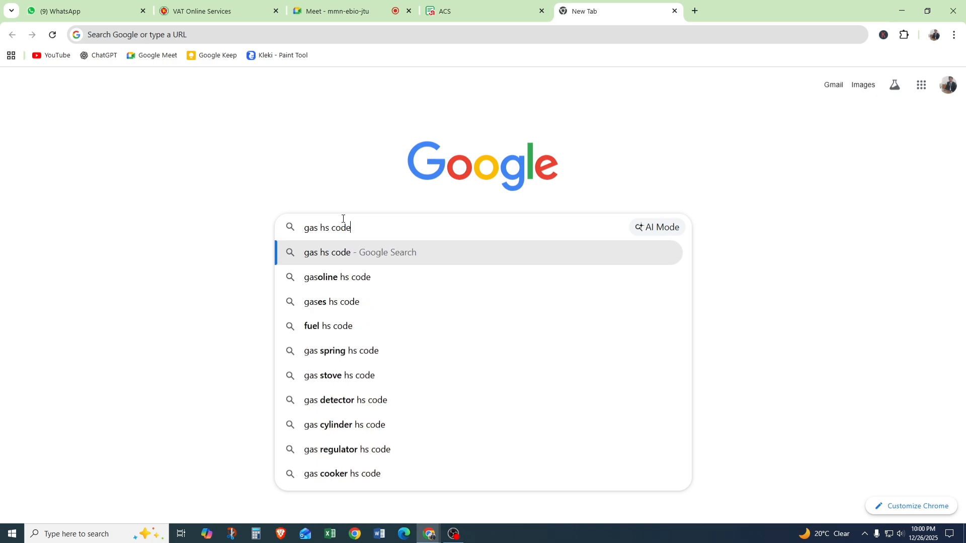
{"action": "key", "text": "Return"}
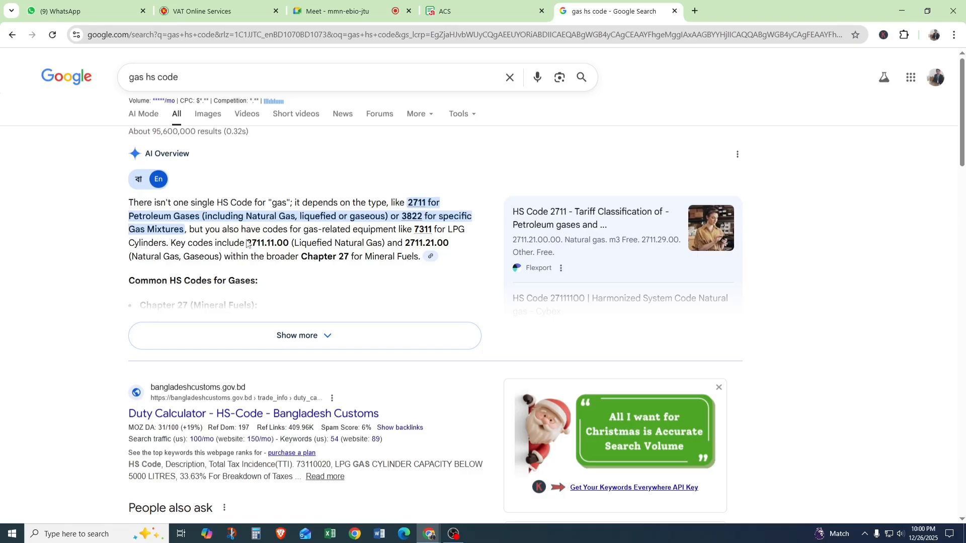
Copy HS code 2711.11.00 from the Google results and search for it in the Goods/Service Code lookup.
{"action": "left_click_drag", "start_coordinate": [251, 244], "coordinate": [284, 244]}
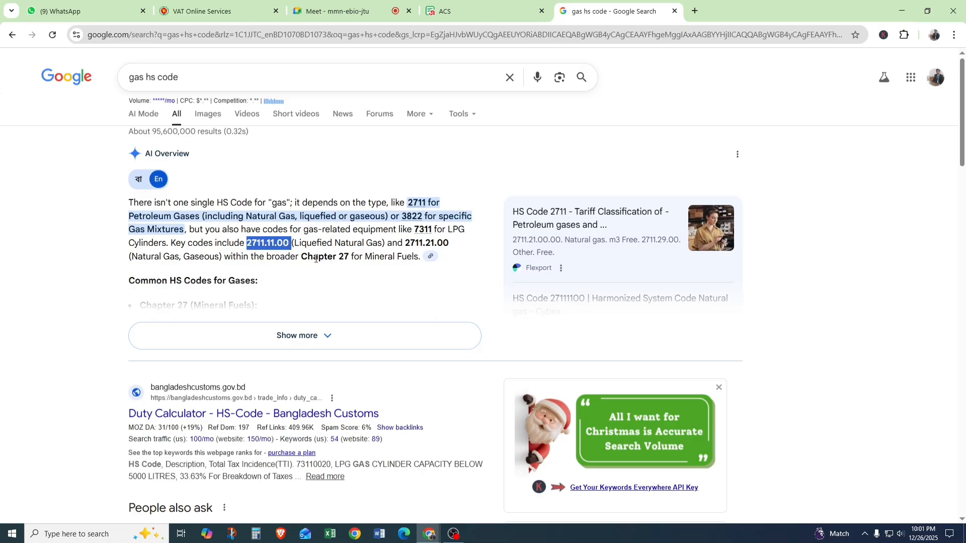
{"action": "right_click", "coordinate": [272, 244]}
{"action": "left_click", "coordinate": [313, 260]}
{"action": "left_click", "coordinate": [282, 13]}
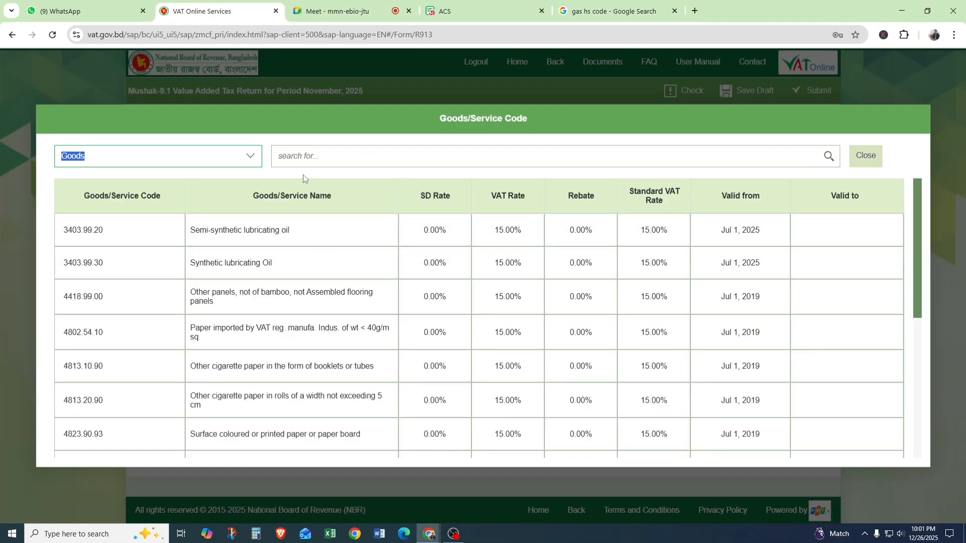
{"action": "left_click", "coordinate": [299, 156]}
{"action": "right_click", "coordinate": [299, 156]}
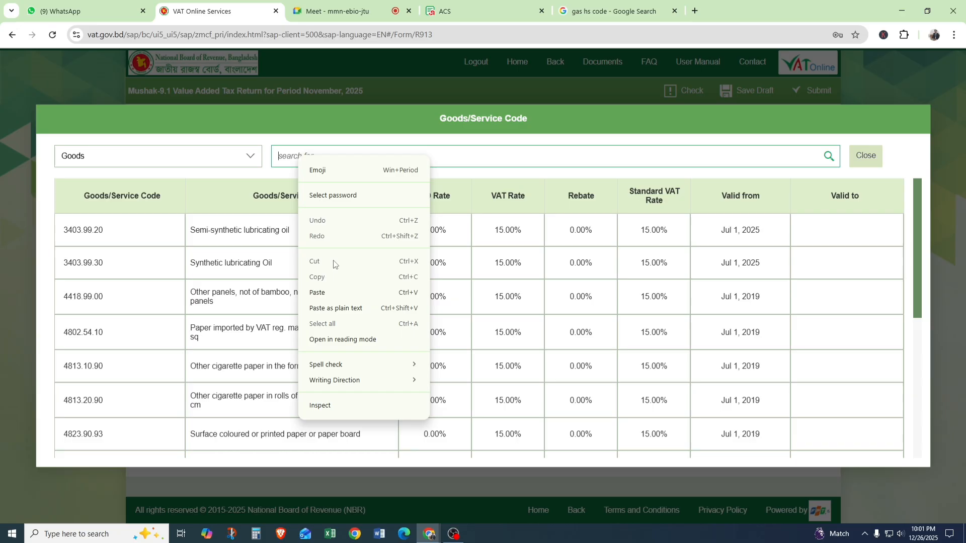
{"action": "left_click", "coordinate": [324, 292]}
{"action": "left_click", "coordinate": [828, 156]}
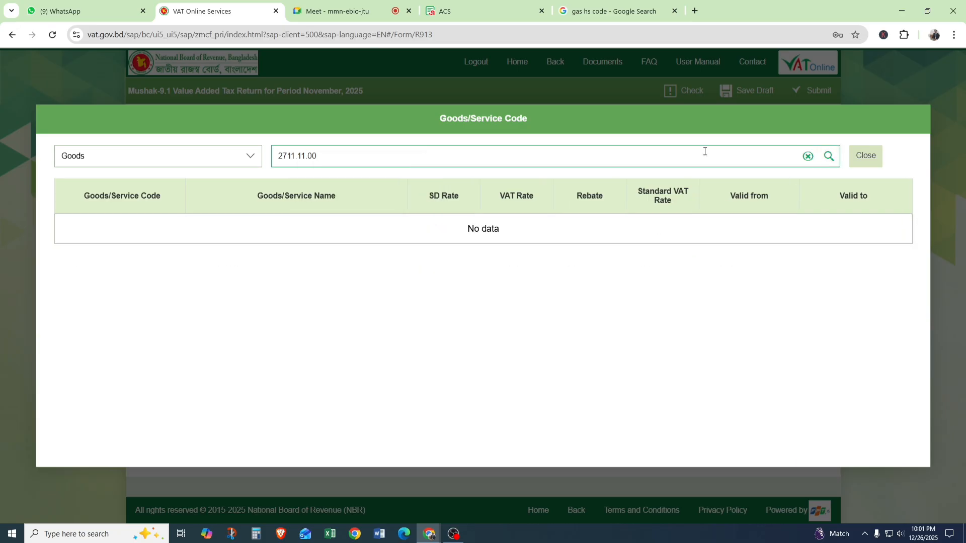
Shorten the goods code search to 2711 and choose 2711.11.00 Natural Gas, Liquefied for the new row.
{"action": "key", "text": "BackSpace"}
{"action": "key", "text": "BackSpace"}
{"action": "key", "text": "BackSpace"}
{"action": "key", "text": "BackSpace"}
{"action": "key", "text": "BackSpace"}
{"action": "key", "text": "BackSpace"}
{"action": "left_click", "coordinate": [829, 156]}
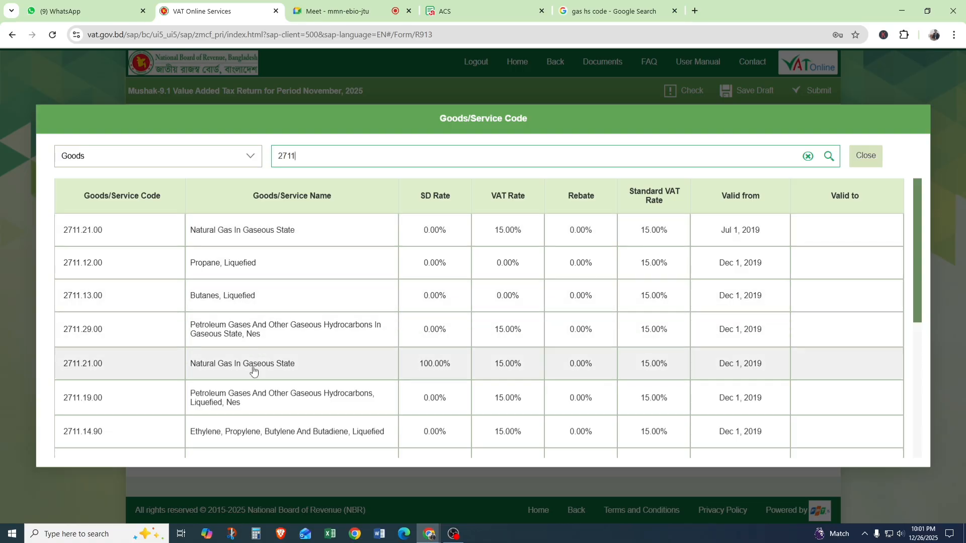
{"action": "scroll", "coordinate": [225, 385], "scroll_direction": "down", "scroll_amount": 1}
{"action": "scroll", "coordinate": [225, 385], "scroll_direction": "down", "scroll_amount": 2}
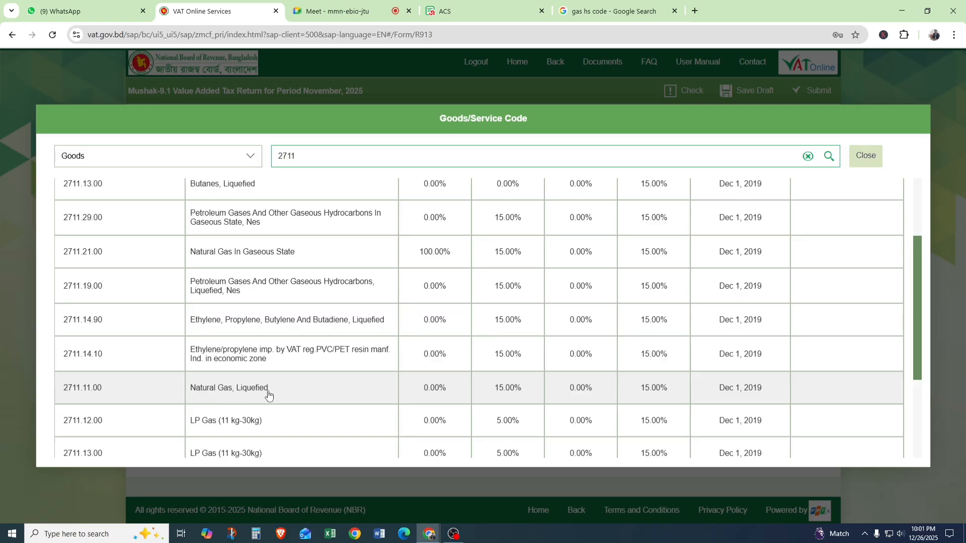
{"action": "scroll", "coordinate": [268, 395], "scroll_direction": "down", "scroll_amount": 1}
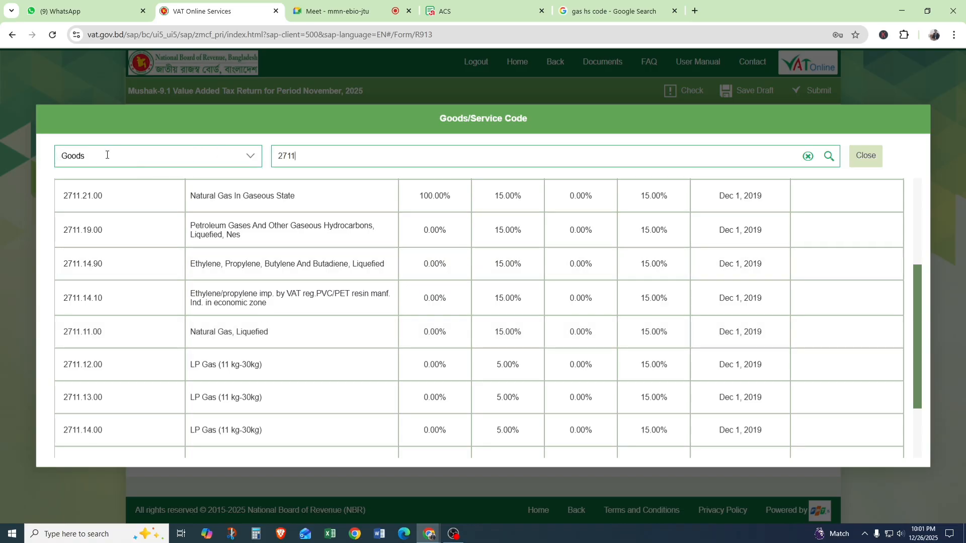
{"action": "left_click", "coordinate": [248, 158]}
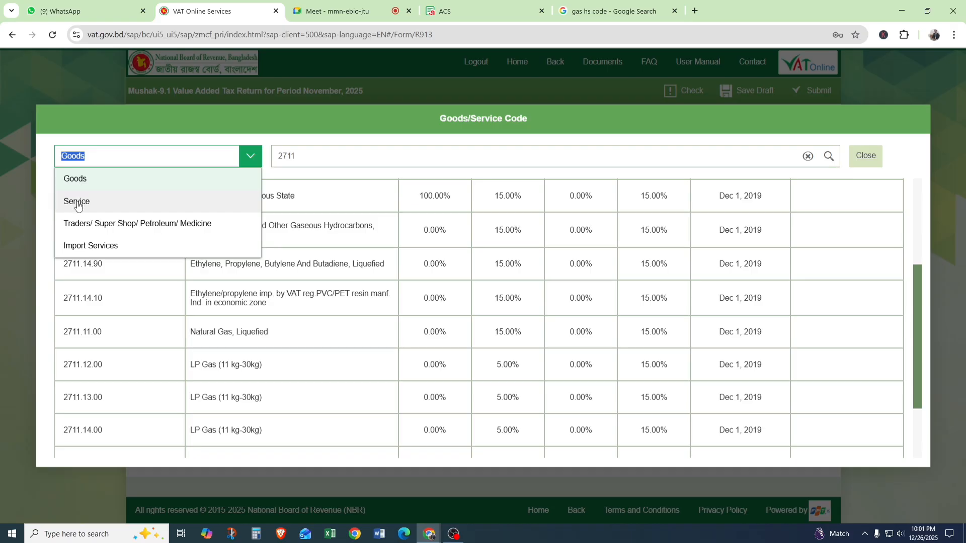
{"action": "left_click", "coordinate": [310, 157]}
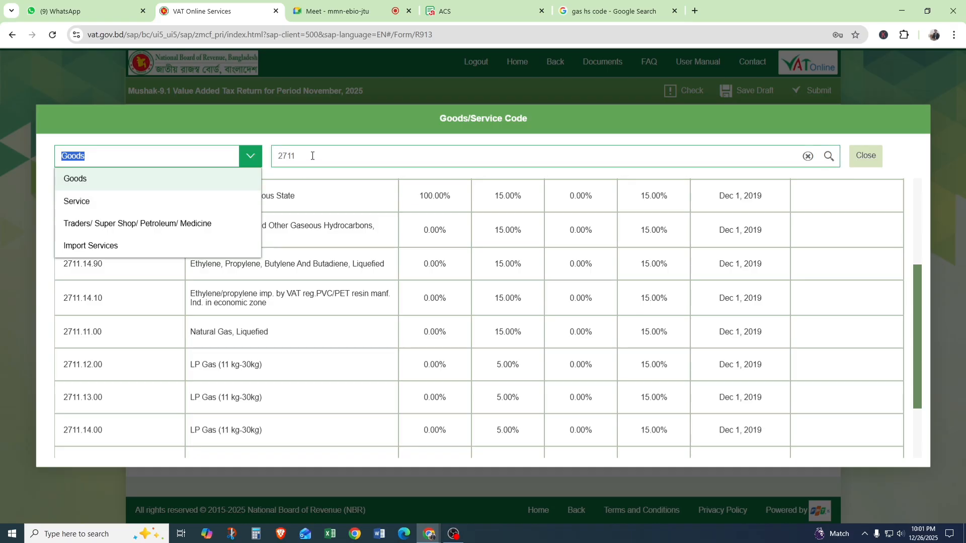
{"action": "left_click", "coordinate": [222, 334]}
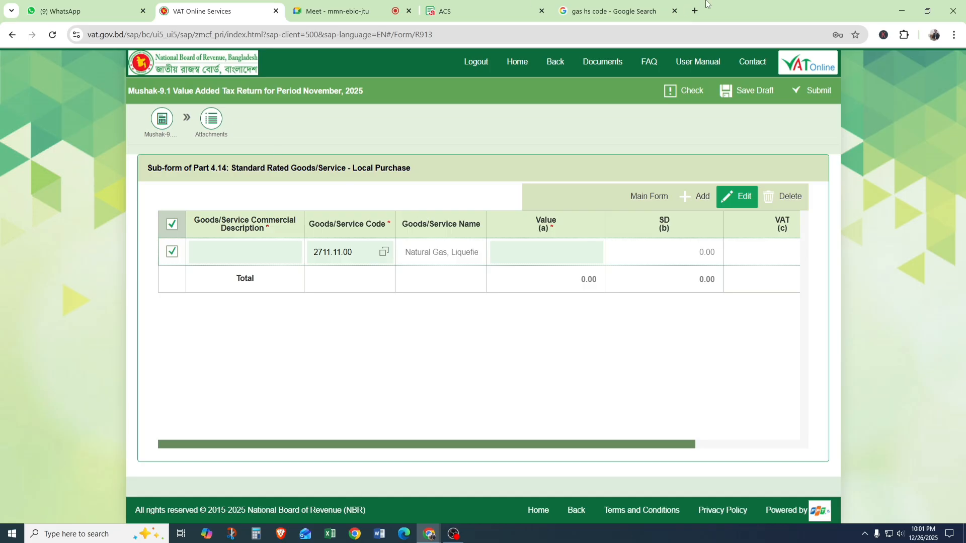
Return to the main form and examine the Standard Rated Local Purchase and Import lines, Notes 14 and 15.
{"action": "left_click", "coordinate": [641, 202]}
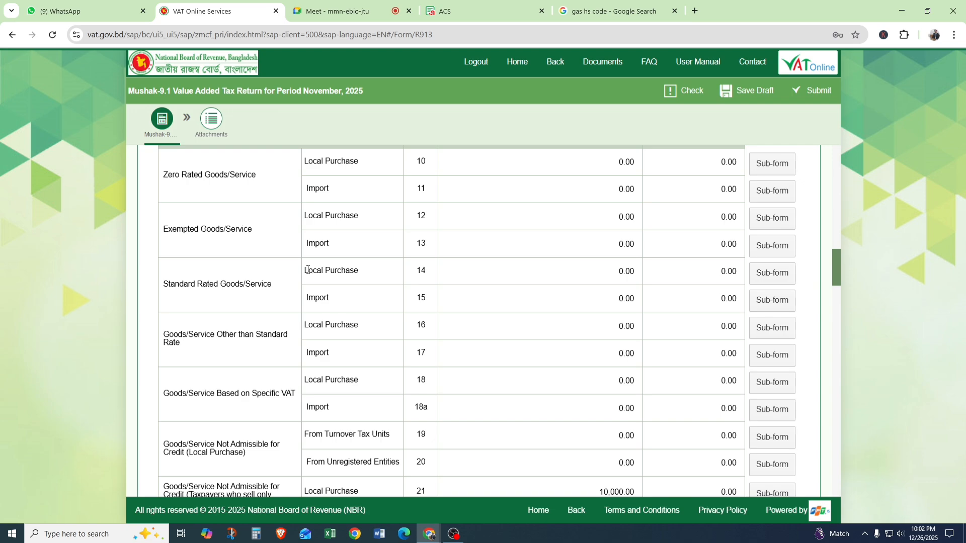
{"action": "left_click_drag", "start_coordinate": [304, 273], "coordinate": [342, 300]}
{"action": "left_click", "coordinate": [338, 301]}
{"action": "mouse_move", "coordinate": [507, 220]}
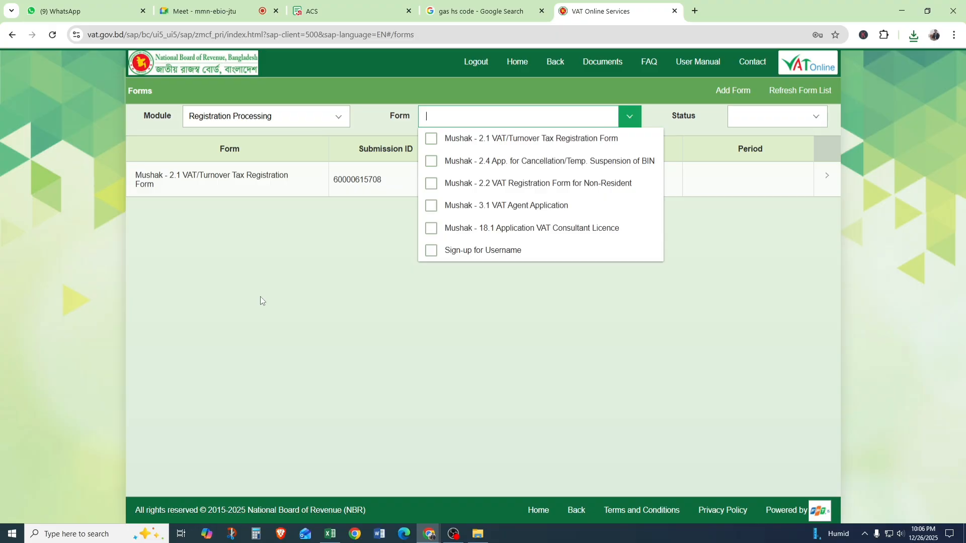
Filter the form list to Return Processing with Mushak - 9.1 Value Added Tax Return and refresh the list.
{"action": "left_click", "coordinate": [338, 116]}
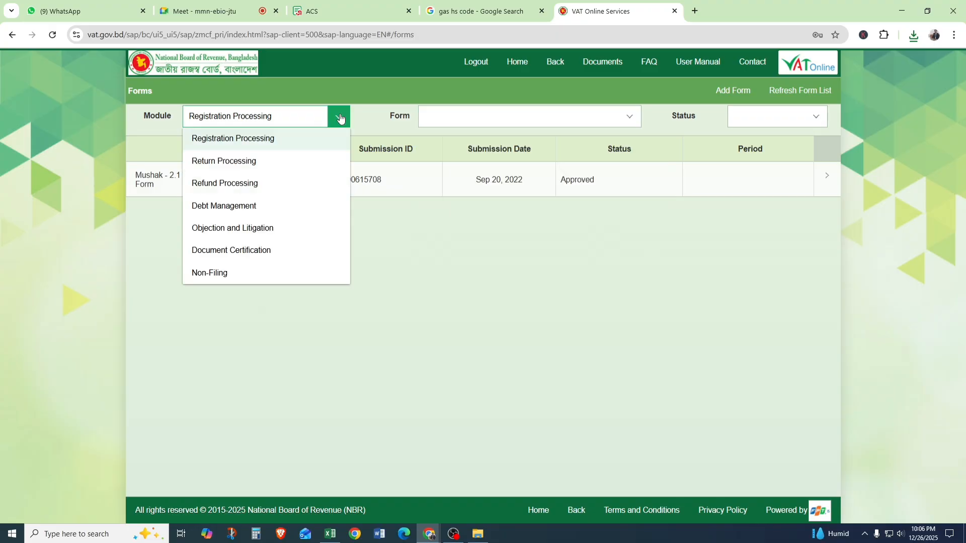
{"action": "left_click", "coordinate": [219, 163]}
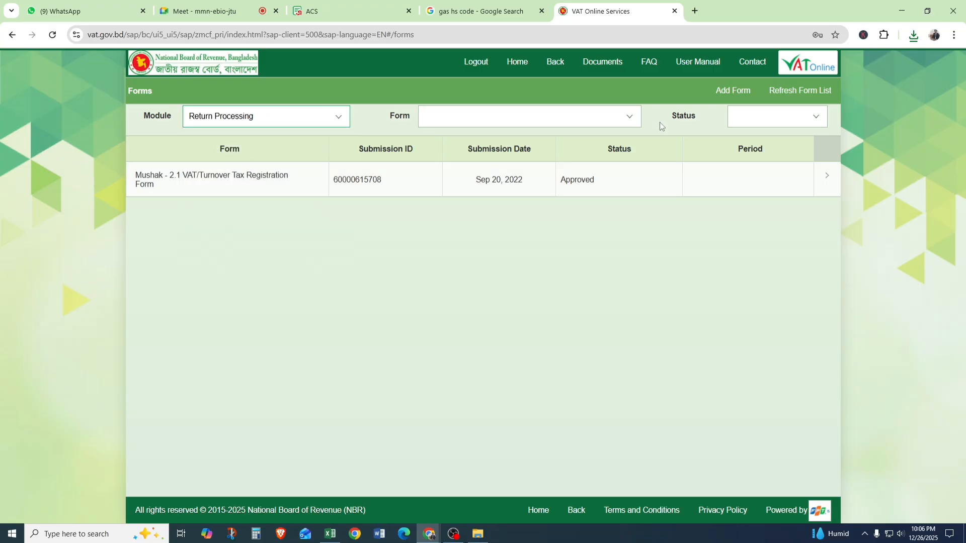
{"action": "left_click", "coordinate": [627, 121]}
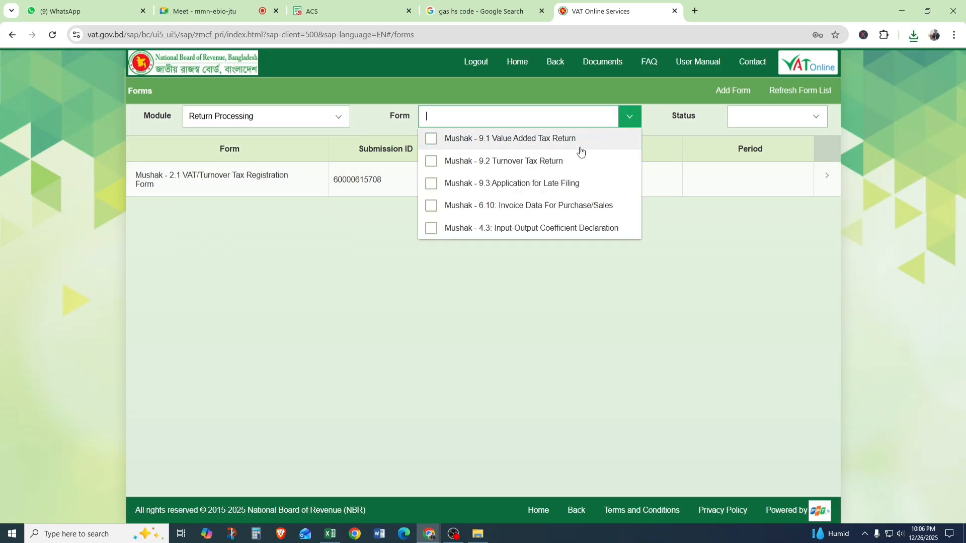
{"action": "left_click", "coordinate": [541, 145]}
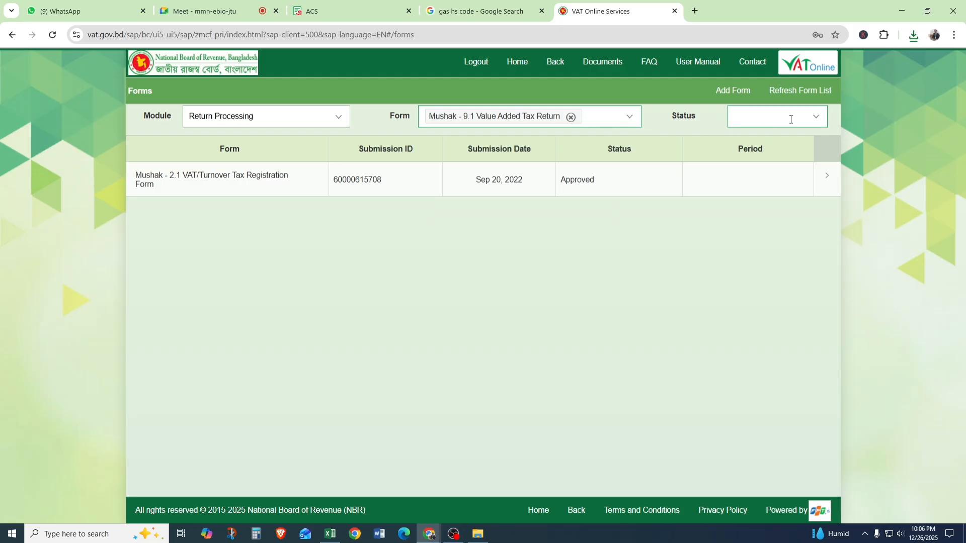
{"action": "left_click", "coordinate": [791, 92]}
Open the submitted Mushak-9.1 return for October 2025 and start amending it.
{"action": "left_click", "coordinate": [816, 179]}
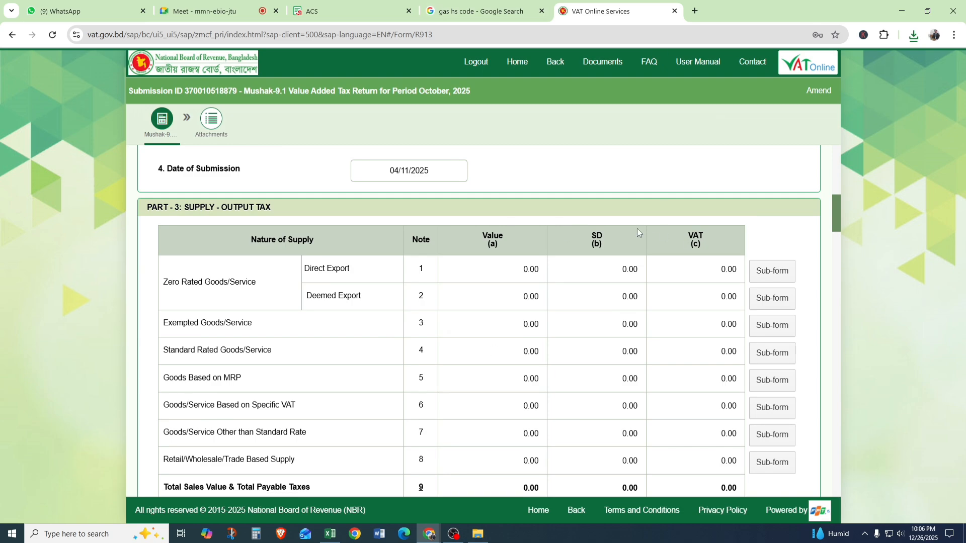
{"action": "left_click", "coordinate": [817, 92]}
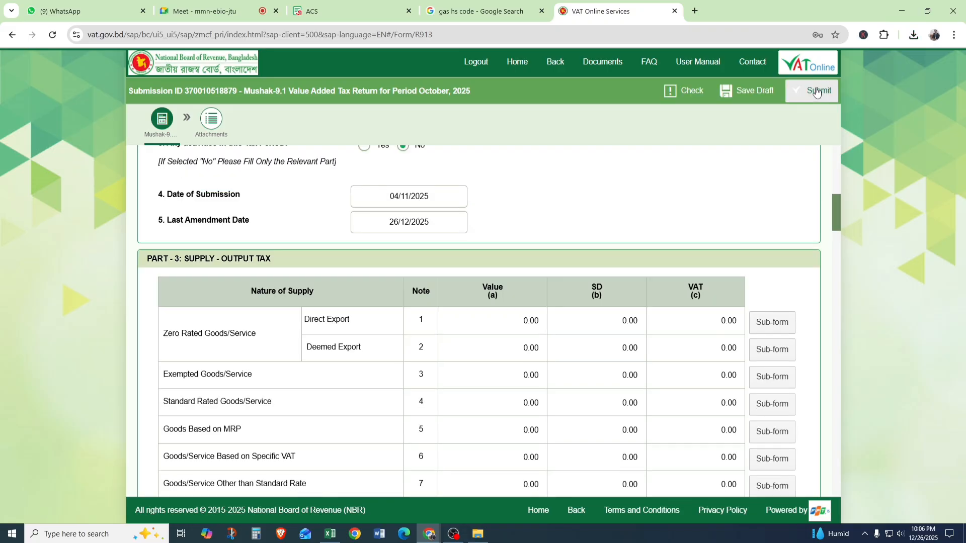
Open the Zero Rated Goods/Service - Deemed Export sub-form for Note 2 and add a new row.
{"action": "scroll", "coordinate": [554, 322], "scroll_direction": "down", "scroll_amount": 5}
{"action": "scroll", "coordinate": [520, 262], "scroll_direction": "down", "scroll_amount": 5}
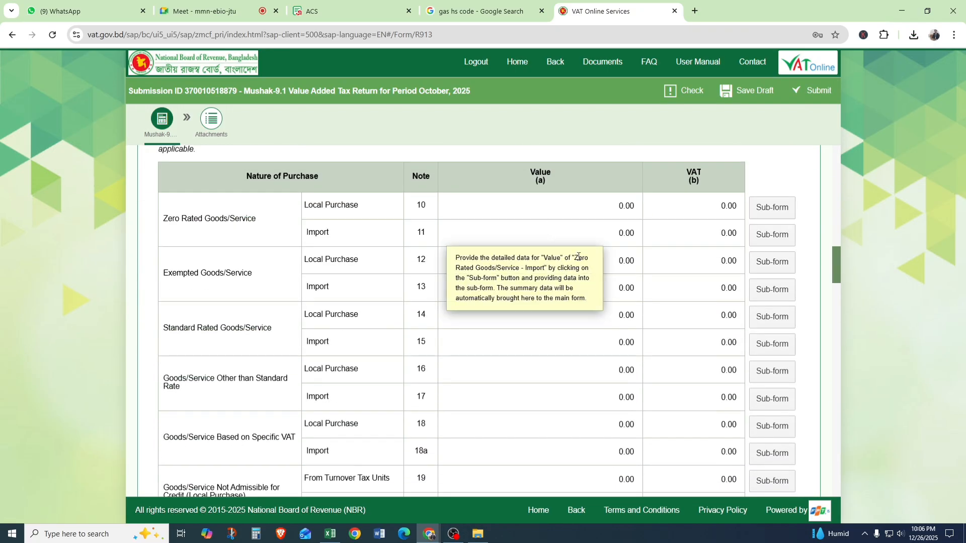
{"action": "scroll", "coordinate": [604, 251], "scroll_direction": "up", "scroll_amount": 5}
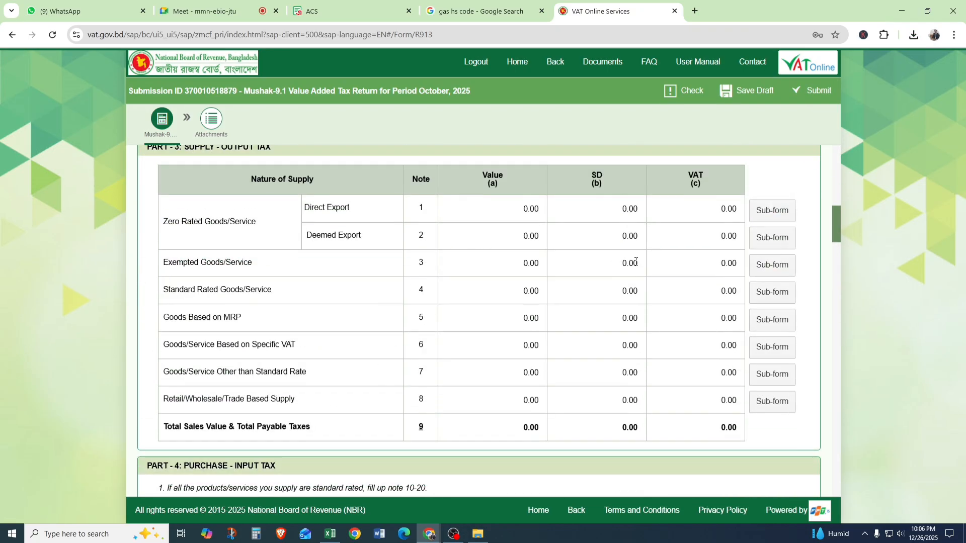
{"action": "left_click", "coordinate": [775, 241]}
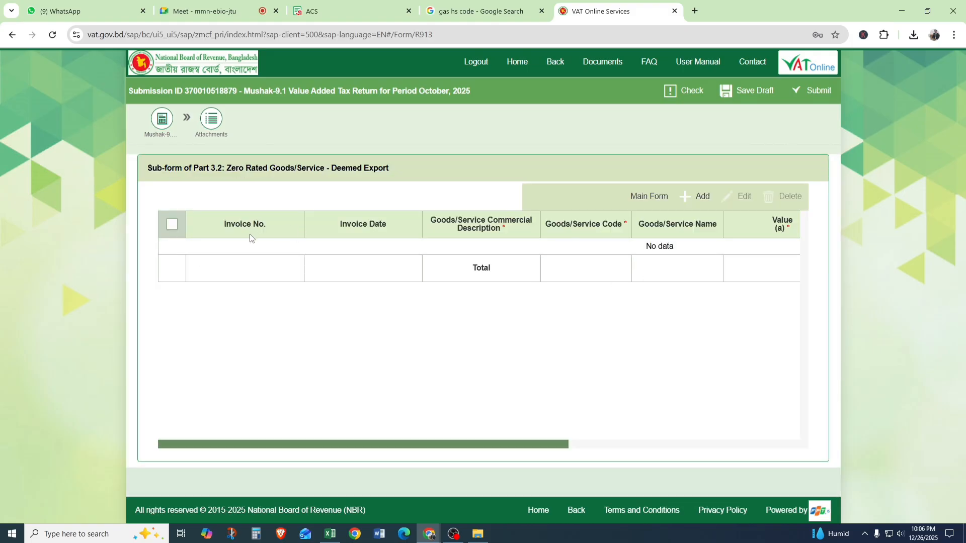
{"action": "left_click", "coordinate": [700, 196]}
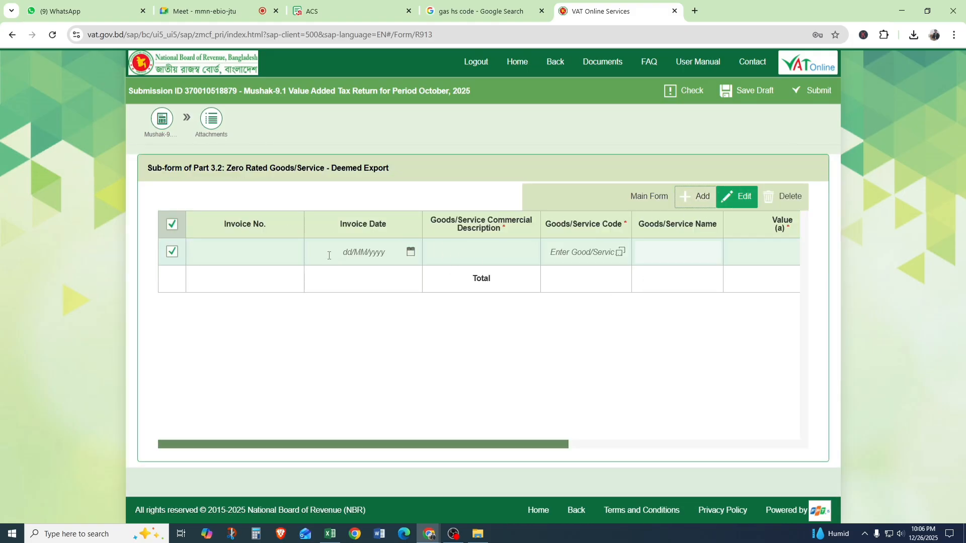